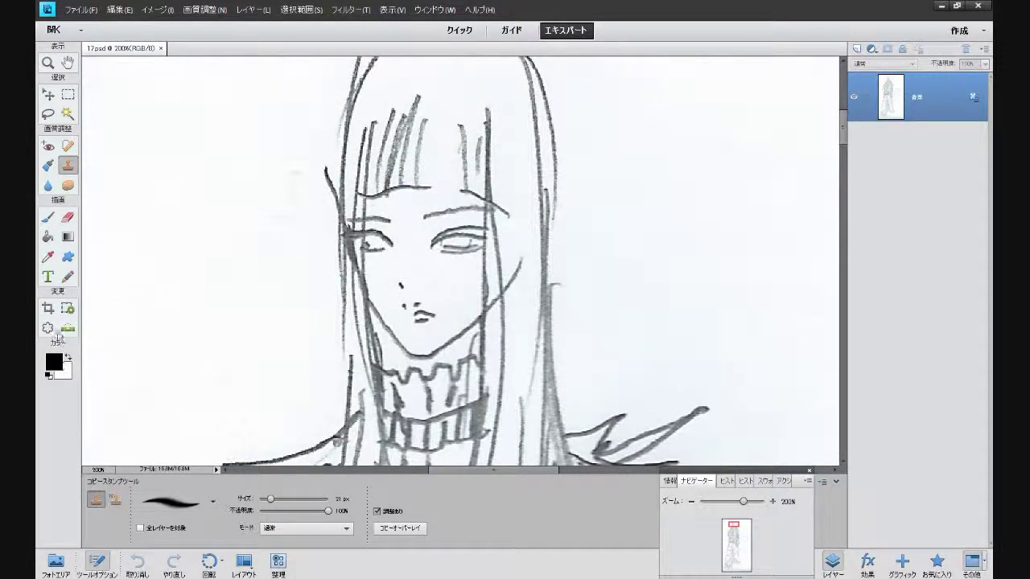
# Choose the Brush tool and set its foreground colour to a bright magenta with hue 305
pyautogui.click(47, 217)
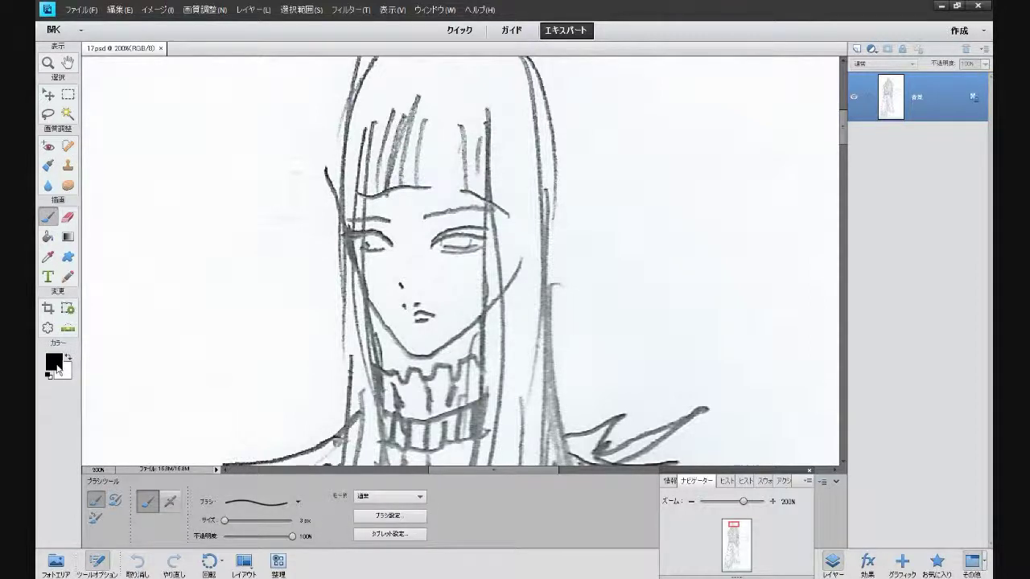
pyautogui.click(58, 368)
pyautogui.click(533, 194)
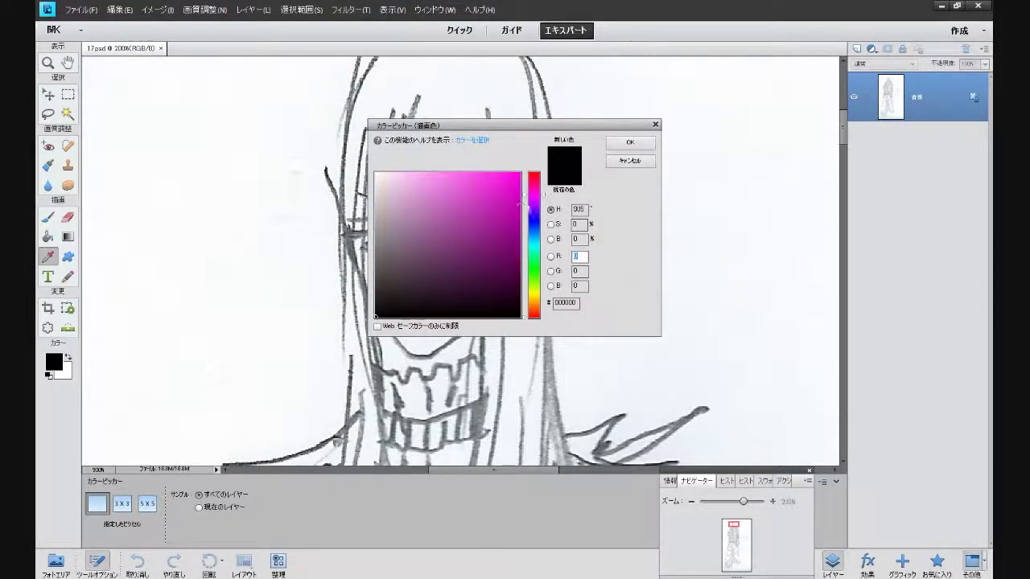
pyautogui.click(497, 188)
pyautogui.click(632, 146)
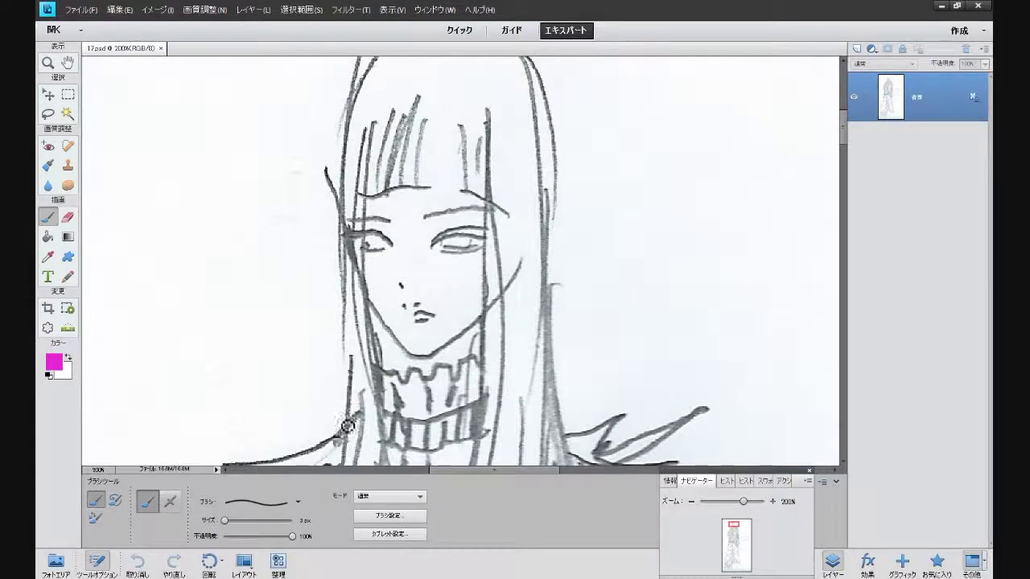
# Paint faint magenta blush on both cheeks with the 35-pixel soft round brush at very low opacity
pyautogui.click(297, 502)
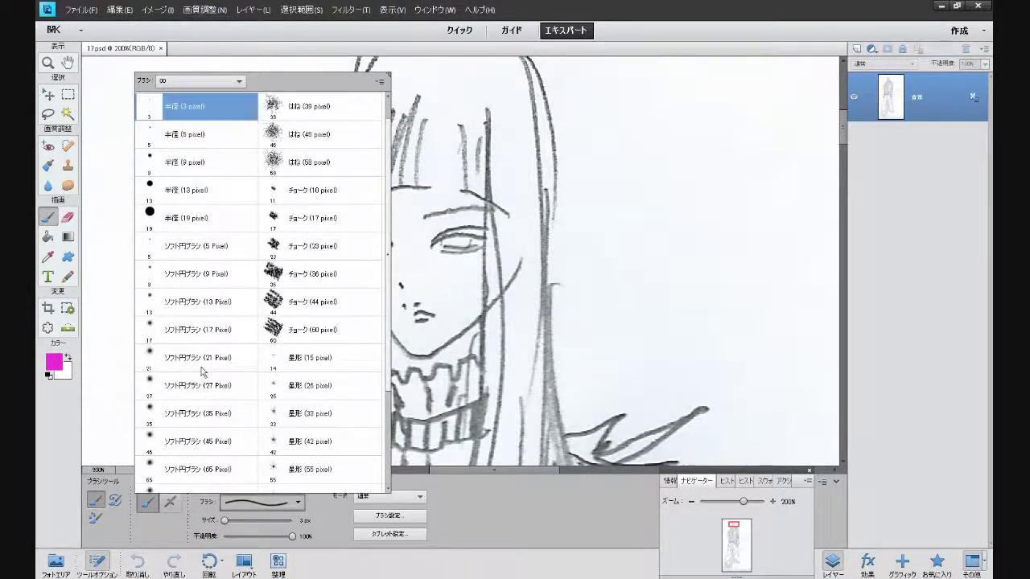
pyautogui.click(203, 416)
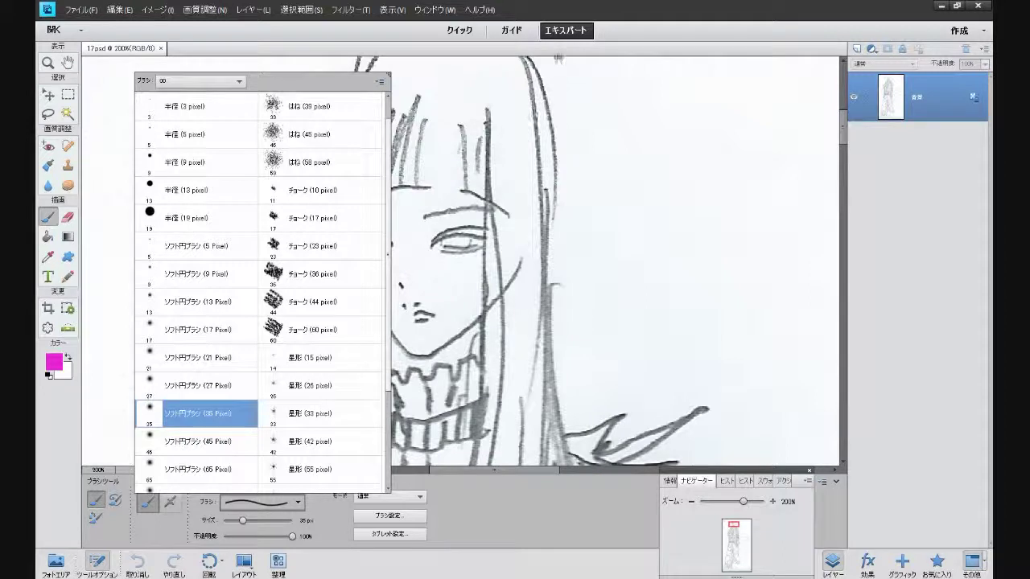
pyautogui.click(471, 263)
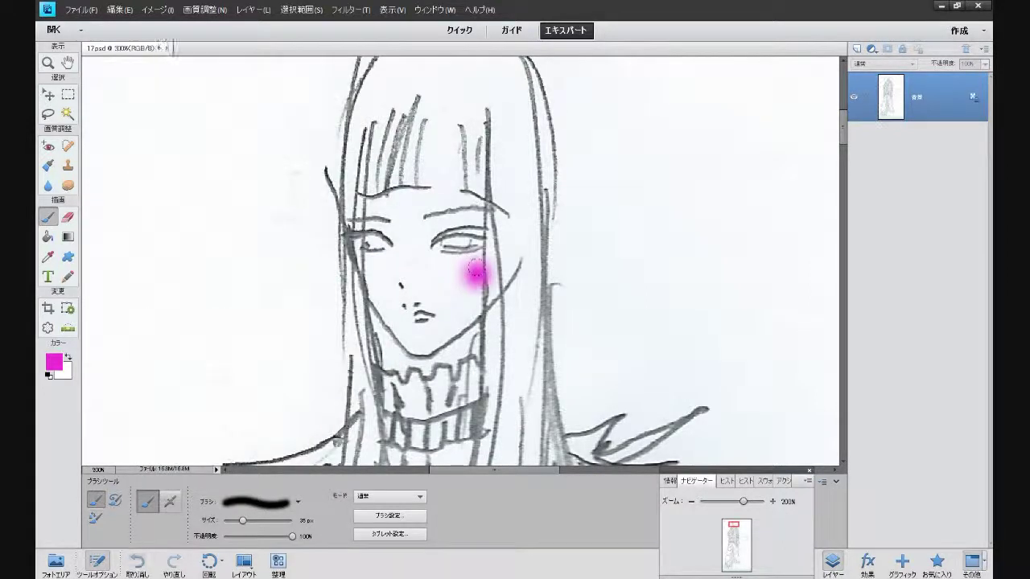
pyautogui.hotkey('ctrl', 'z')
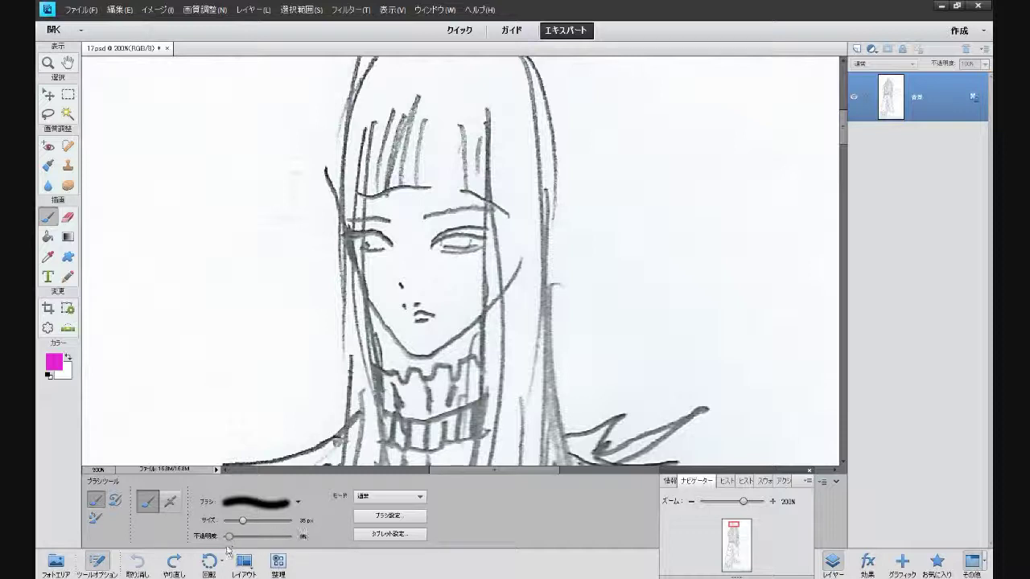
pyautogui.moveTo(466, 269); pyautogui.dragTo(486, 281)
pyautogui.moveTo(362, 272); pyautogui.dragTo(375, 283)
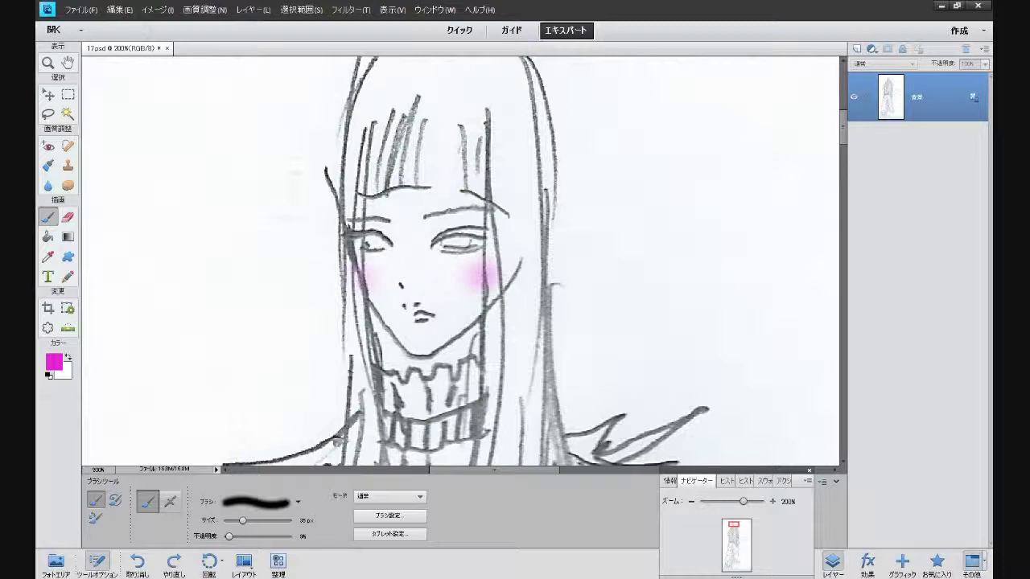
# Colour the lips magenta with the 13-pixel soft round brush
pyautogui.click(298, 502)
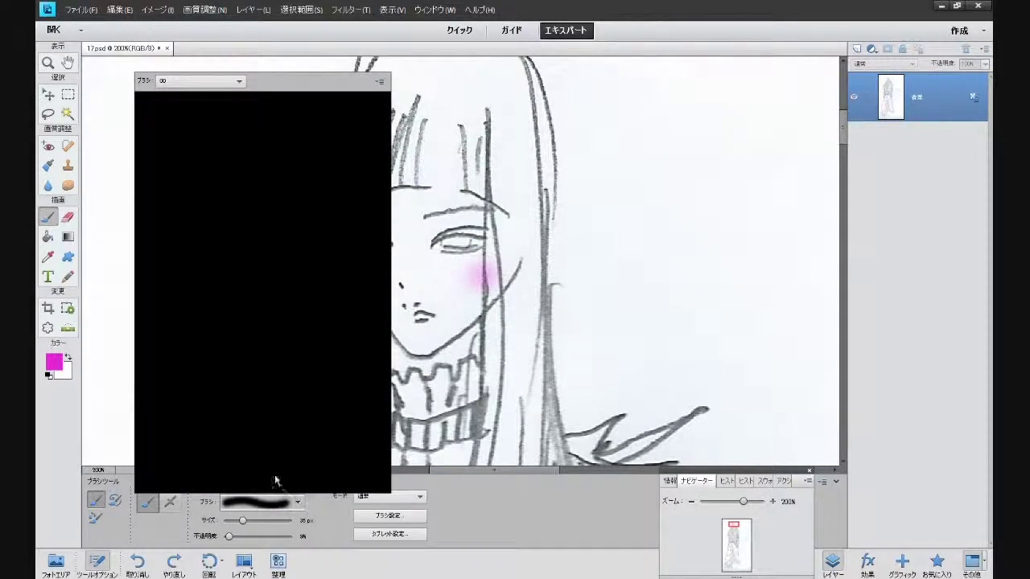
pyautogui.click(221, 304)
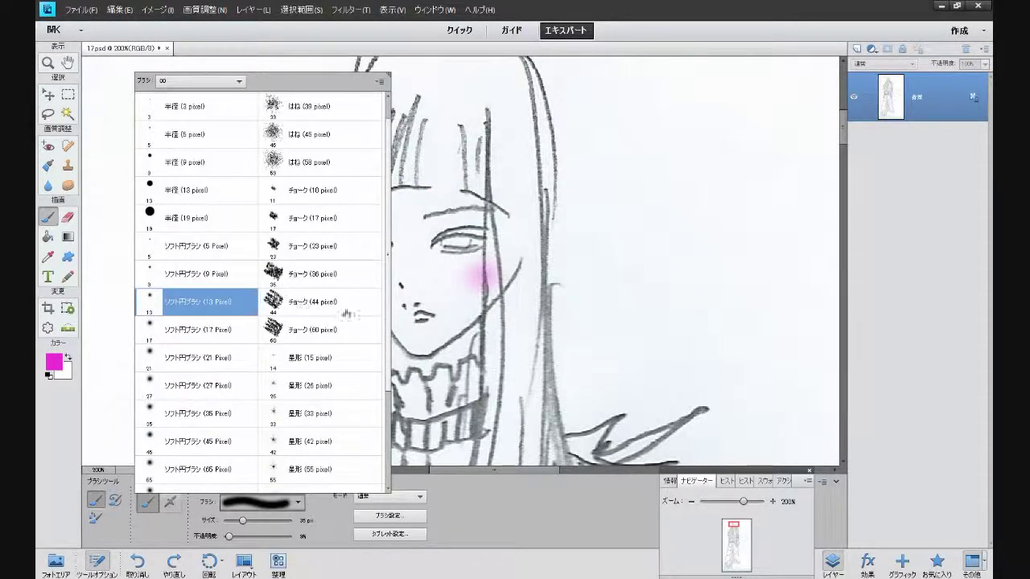
pyautogui.click(417, 317)
pyautogui.moveTo(427, 320); pyautogui.dragTo(418, 319)
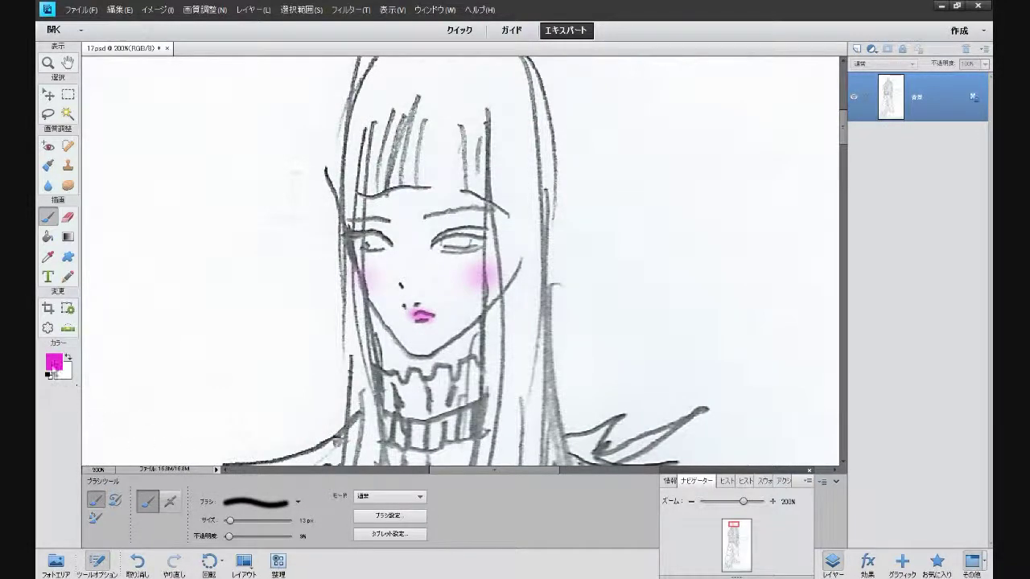
# Shade around the eyes, beside the nose and under the chin with a very dark purple, hue 305 and brightness 13%
pyautogui.click(53, 367)
pyautogui.click(504, 299)
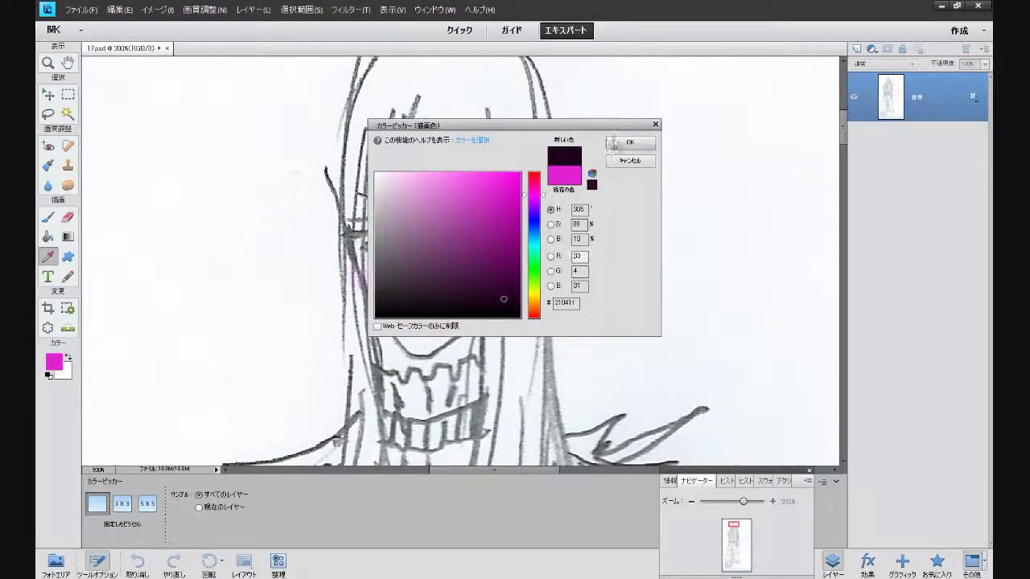
pyautogui.click(613, 143)
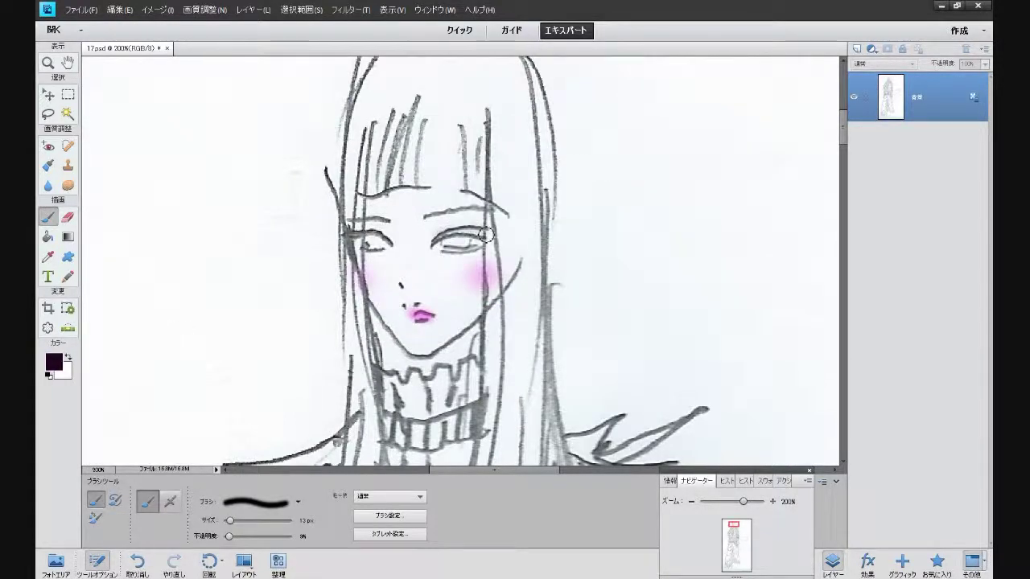
pyautogui.moveTo(442, 237)
pyautogui.mouseDown()
pyautogui.moveTo(483, 231)
pyautogui.moveTo(444, 238)
pyautogui.mouseUp()
pyautogui.moveTo(376, 242)
pyautogui.mouseDown()
pyautogui.moveTo(360, 232)
pyautogui.moveTo(383, 235)
pyautogui.moveTo(373, 237)
pyautogui.moveTo(398, 266)
pyautogui.mouseUp()
pyautogui.moveTo(412, 337)
pyautogui.mouseDown()
pyautogui.moveTo(384, 328)
pyautogui.moveTo(410, 355)
pyautogui.mouseUp()
pyautogui.moveTo(410, 356)
pyautogui.mouseDown()
pyautogui.moveTo(383, 334)
pyautogui.moveTo(412, 354)
pyautogui.moveTo(463, 342)
pyautogui.moveTo(468, 352)
pyautogui.moveTo(475, 338)
pyautogui.moveTo(454, 372)
pyautogui.mouseUp()
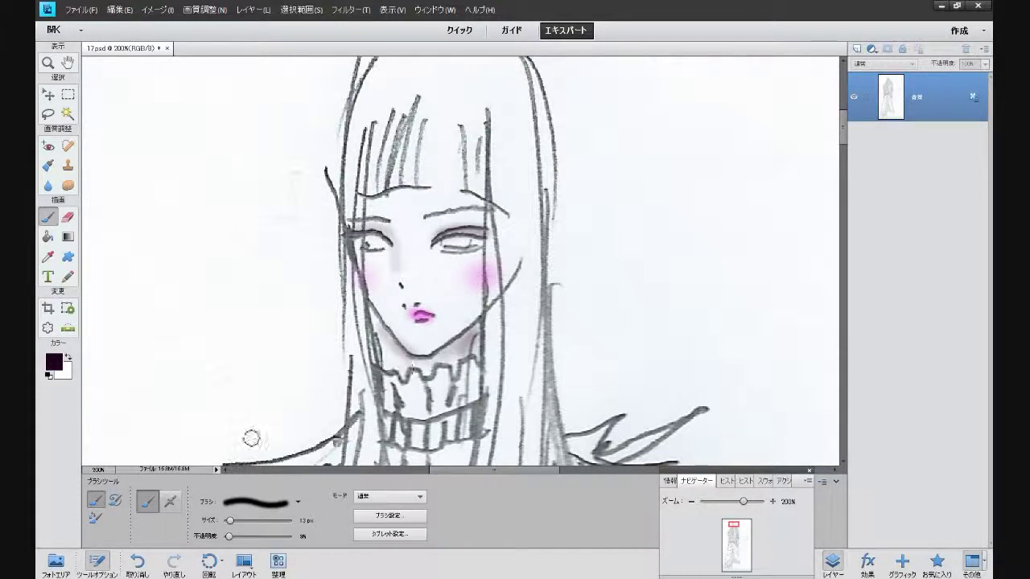
# Reset the foreground colour to black and shade the irises of both eyes
pyautogui.click(49, 375)
pyautogui.moveTo(374, 247); pyautogui.dragTo(375, 244)
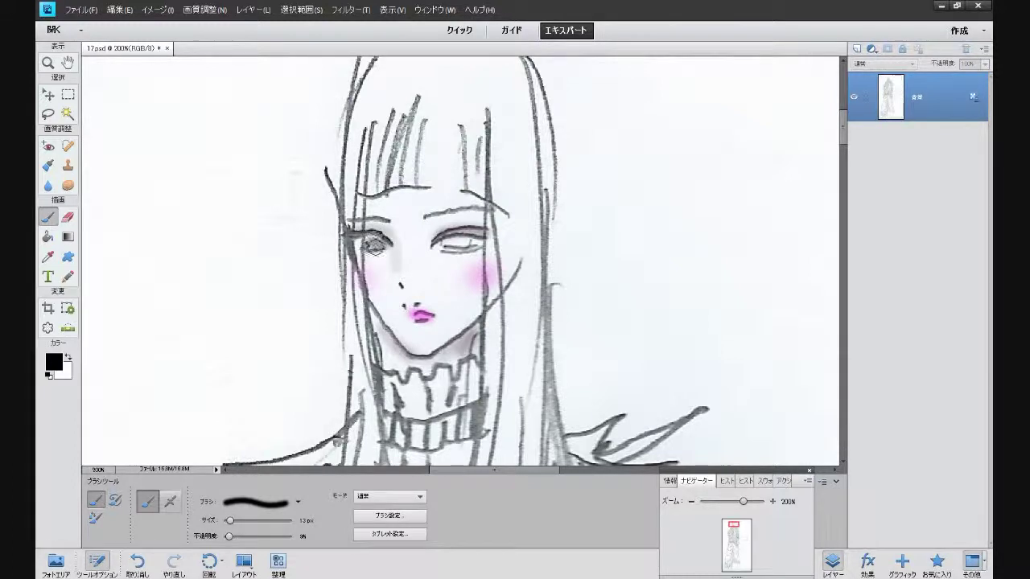
pyautogui.moveTo(449, 244); pyautogui.dragTo(473, 244)
# Darken the pupils and outlines of both eyes in black with the hard 3-pixel brush at increased opacity
pyautogui.click(298, 502)
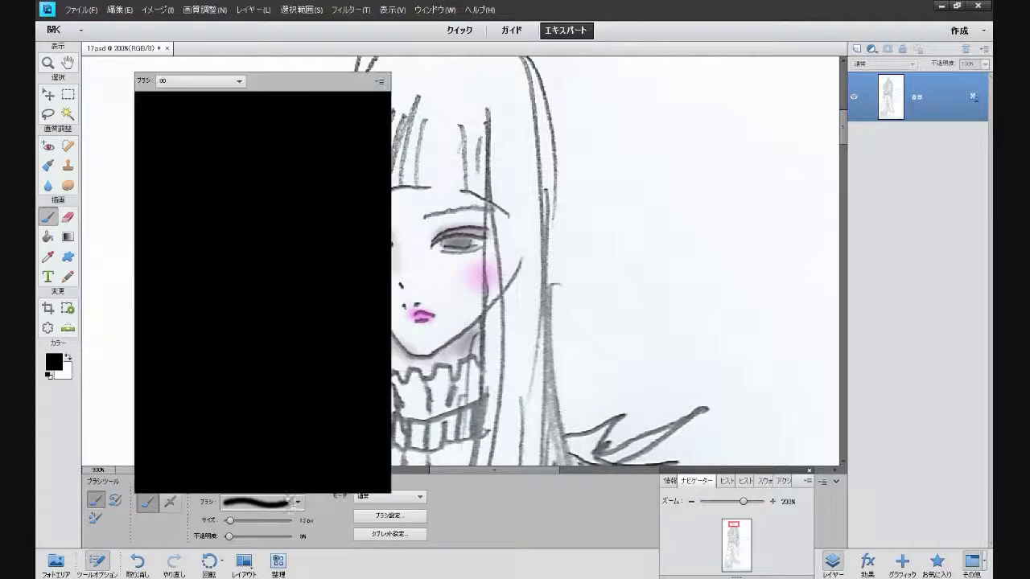
pyautogui.click(248, 106)
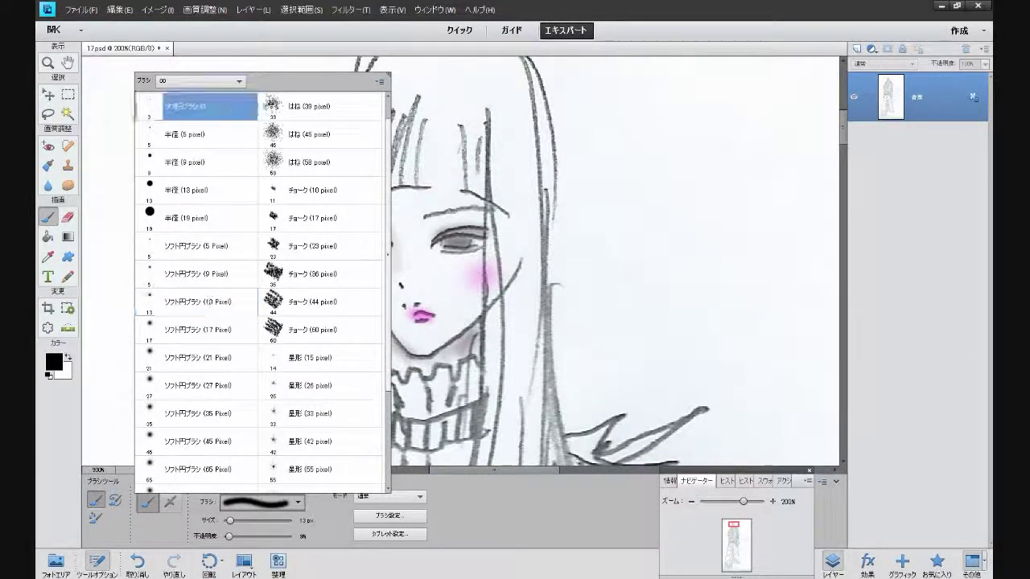
pyautogui.click(408, 270)
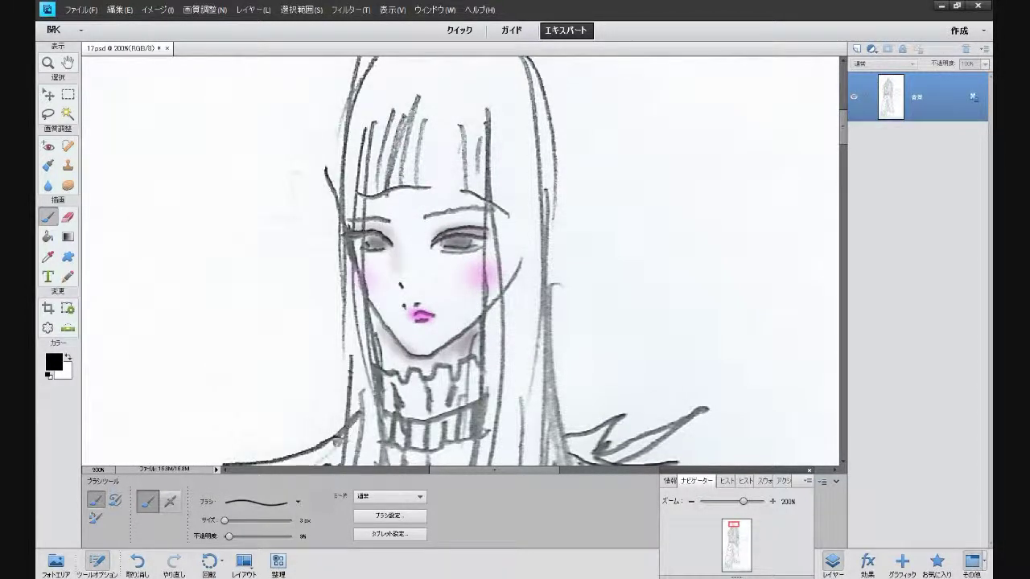
pyautogui.moveTo(259, 537); pyautogui.dragTo(263, 537)
pyautogui.moveTo(385, 247); pyautogui.dragTo(391, 238)
pyautogui.moveTo(475, 251); pyautogui.dragTo(460, 247)
# Add white highlights to the eyes with the brush at 100% opacity
pyautogui.moveTo(258, 539); pyautogui.dragTo(294, 536)
pyautogui.click(67, 360)
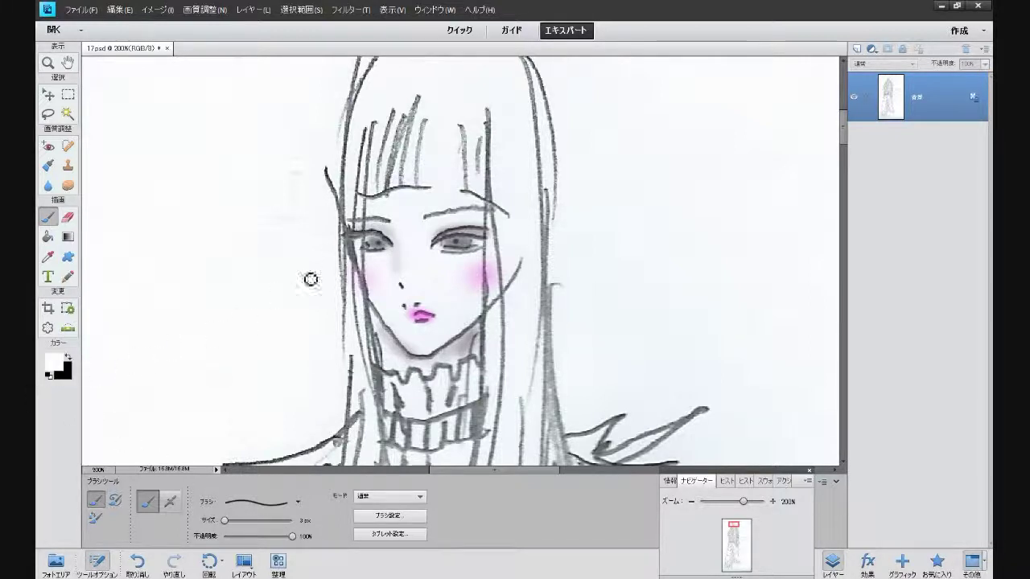
pyautogui.click(375, 245)
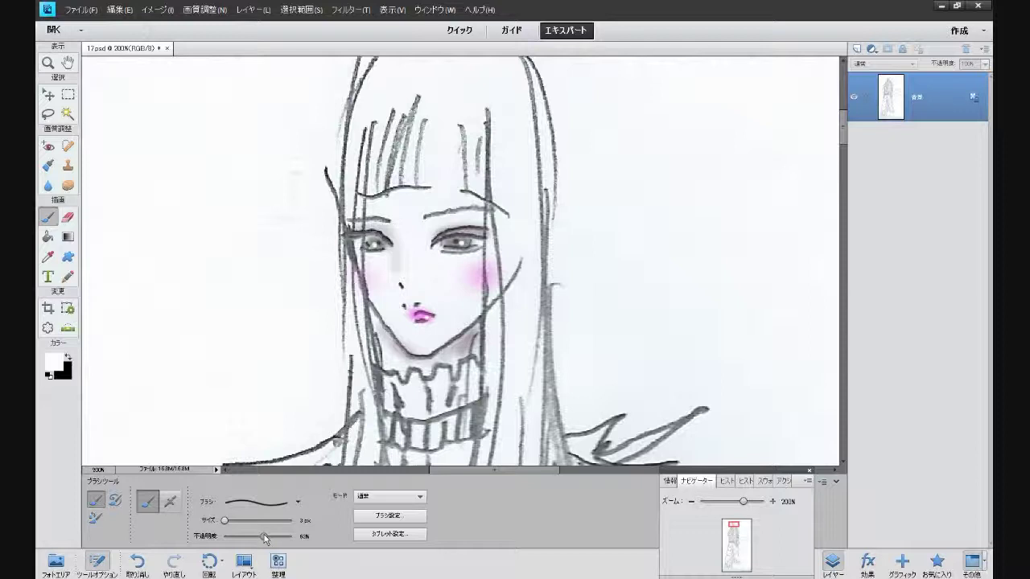
# Draw fine black upper and lower eyelashes on both eyes with a 1-pixel brush at reduced opacity
pyautogui.click(222, 520)
pyautogui.click(69, 359)
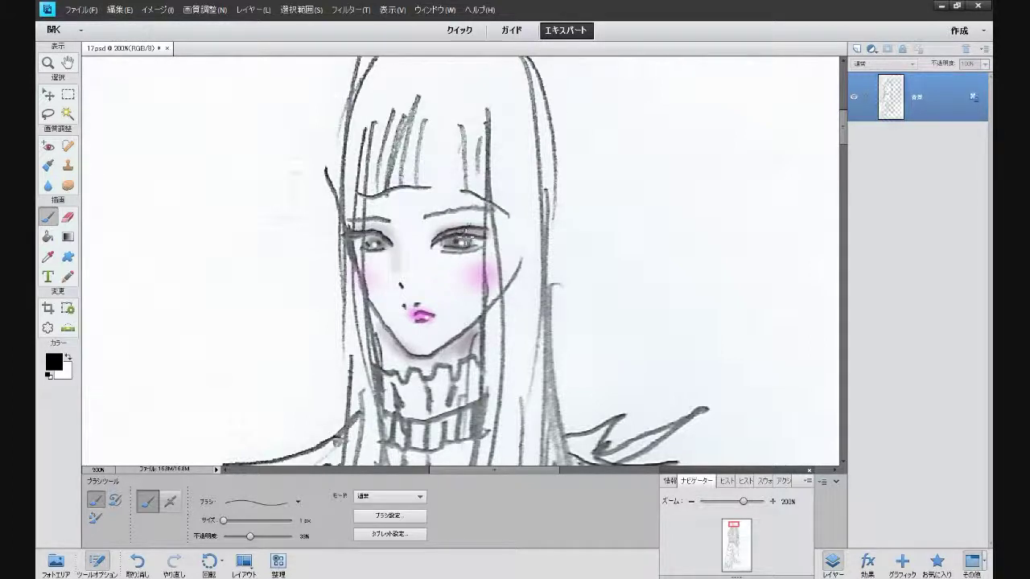
pyautogui.moveTo(473, 239)
pyautogui.mouseDown()
pyautogui.moveTo(488, 229)
pyautogui.moveTo(466, 228)
pyautogui.moveTo(456, 264)
pyautogui.mouseUp()
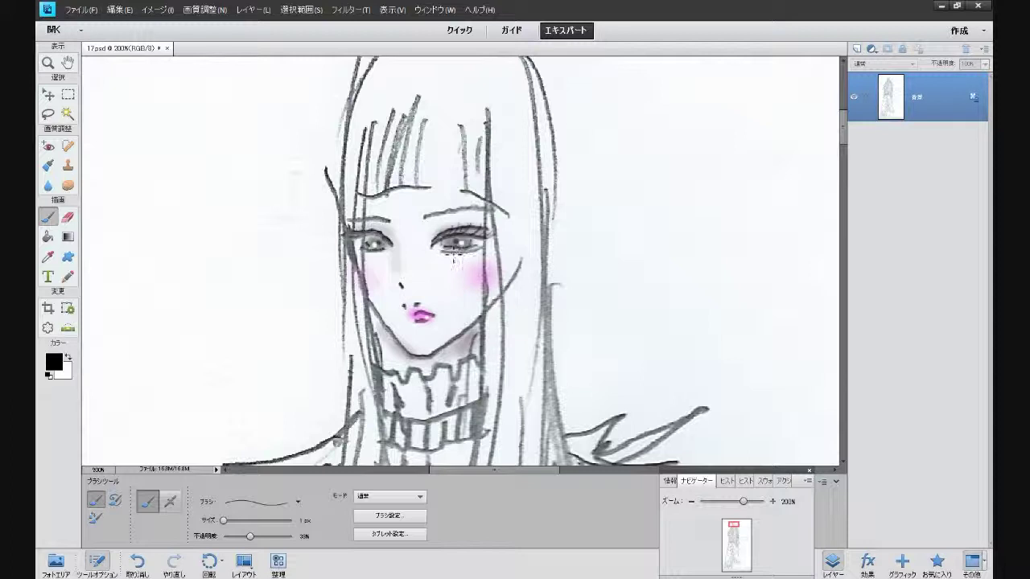
pyautogui.moveTo(461, 252); pyautogui.dragTo(478, 256)
pyautogui.moveTo(361, 236); pyautogui.dragTo(346, 230)
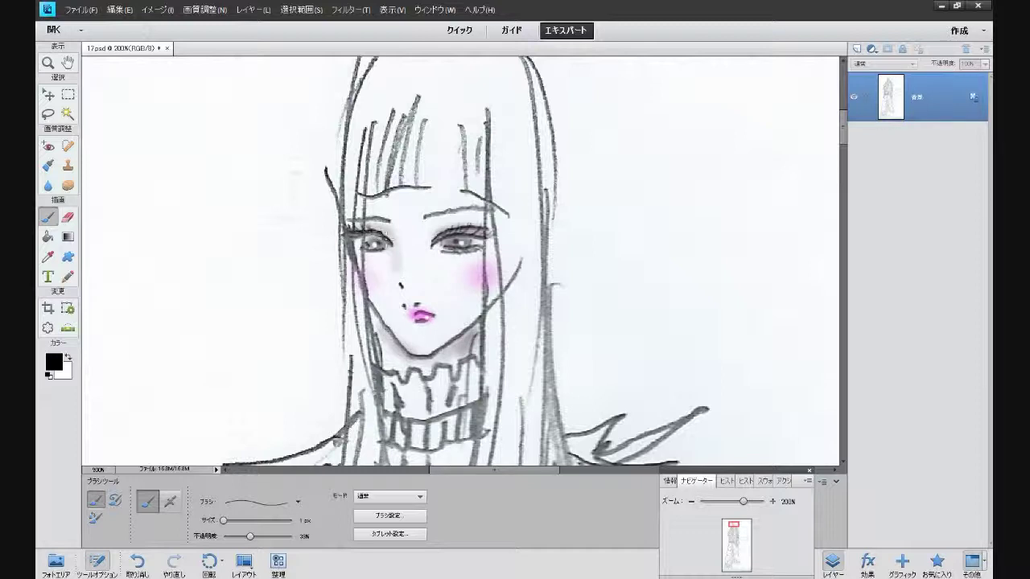
pyautogui.moveTo(378, 248); pyautogui.dragTo(362, 258)
pyautogui.moveTo(384, 250); pyautogui.dragTo(389, 260)
# Change the foreground colour to a dark brown with a hue of about 24
pyautogui.click(54, 363)
pyautogui.moveTo(523, 302); pyautogui.dragTo(524, 307)
pyautogui.click(481, 284)
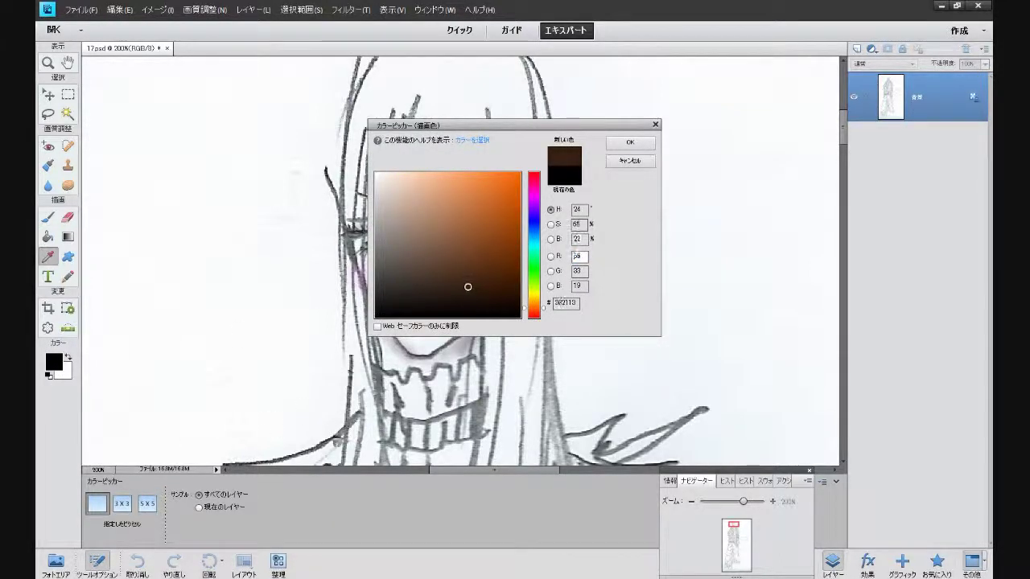
pyautogui.click(630, 143)
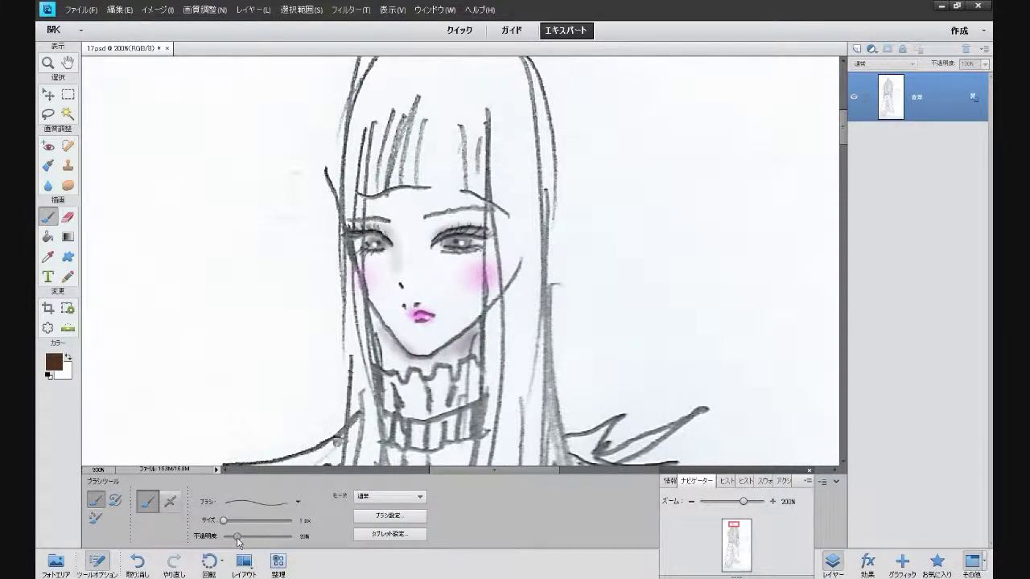
# Tint both eyes dark brown with a 4-pixel brush, lowering the opacity to 14%
pyautogui.moveTo(226, 523); pyautogui.dragTo(225, 523)
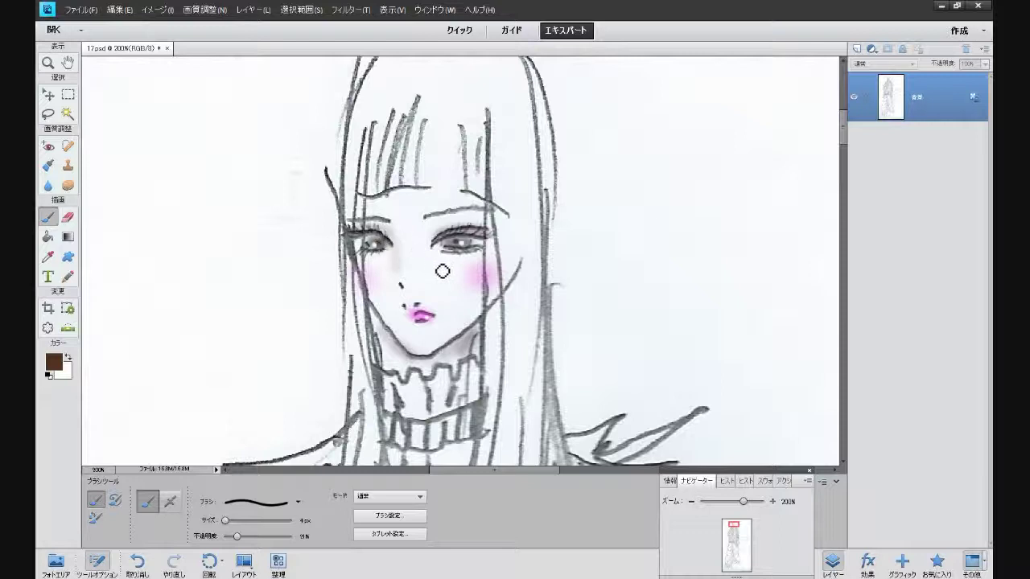
pyautogui.moveTo(460, 251)
pyautogui.mouseDown()
pyautogui.moveTo(453, 241)
pyautogui.moveTo(461, 246)
pyautogui.mouseUp()
pyautogui.click(233, 537)
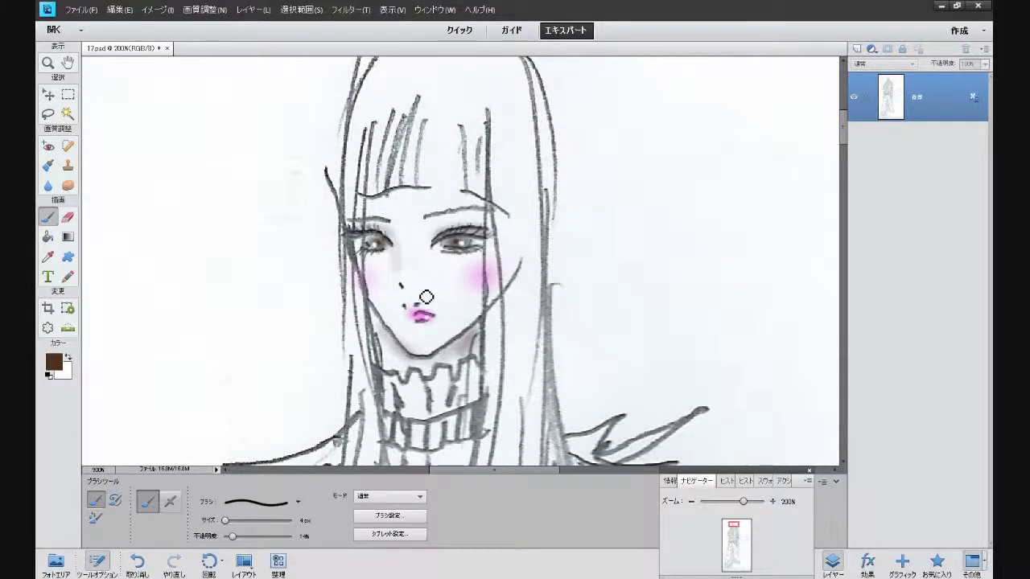
pyautogui.moveTo(442, 249); pyautogui.dragTo(446, 243)
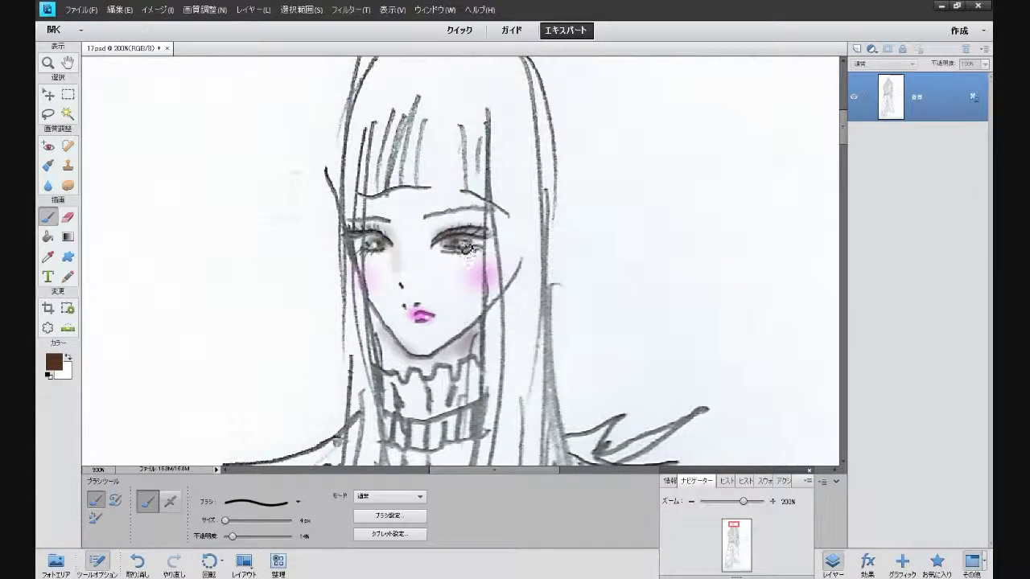
pyautogui.moveTo(470, 238); pyautogui.dragTo(476, 243)
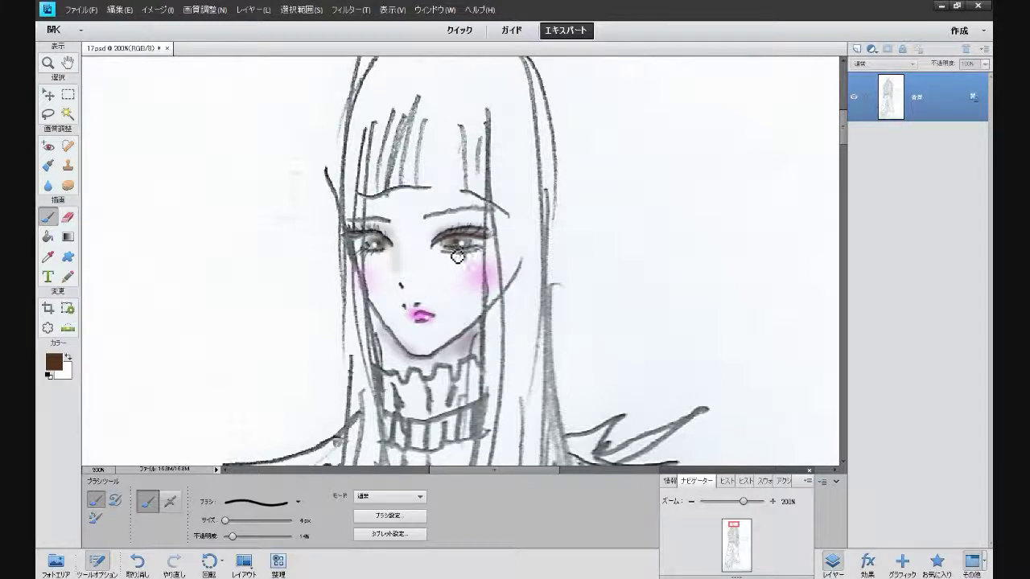
pyautogui.moveTo(457, 256); pyautogui.dragTo(479, 248)
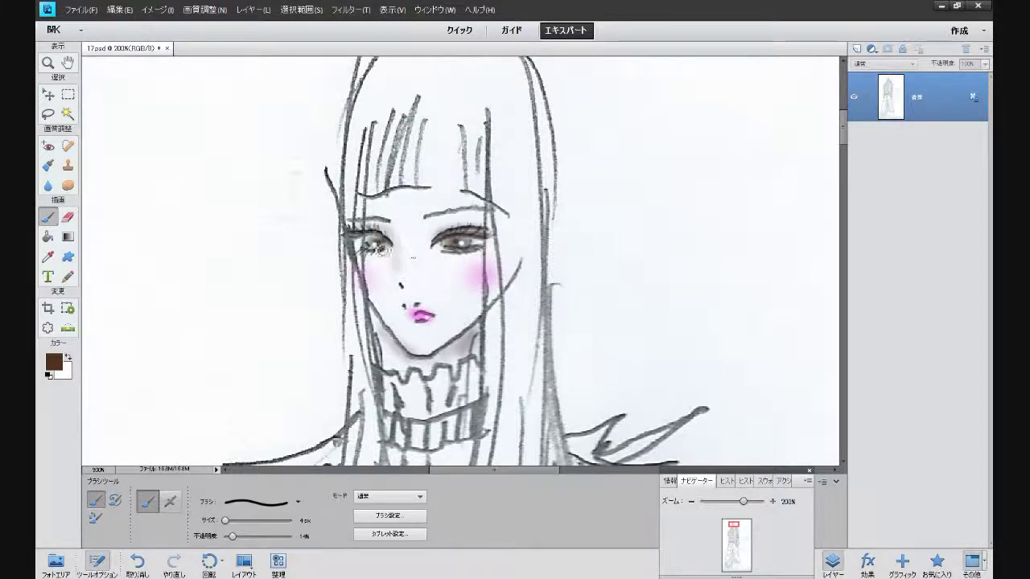
pyautogui.moveTo(368, 244)
pyautogui.mouseDown()
pyautogui.moveTo(383, 241)
pyautogui.moveTo(387, 256)
pyautogui.mouseUp()
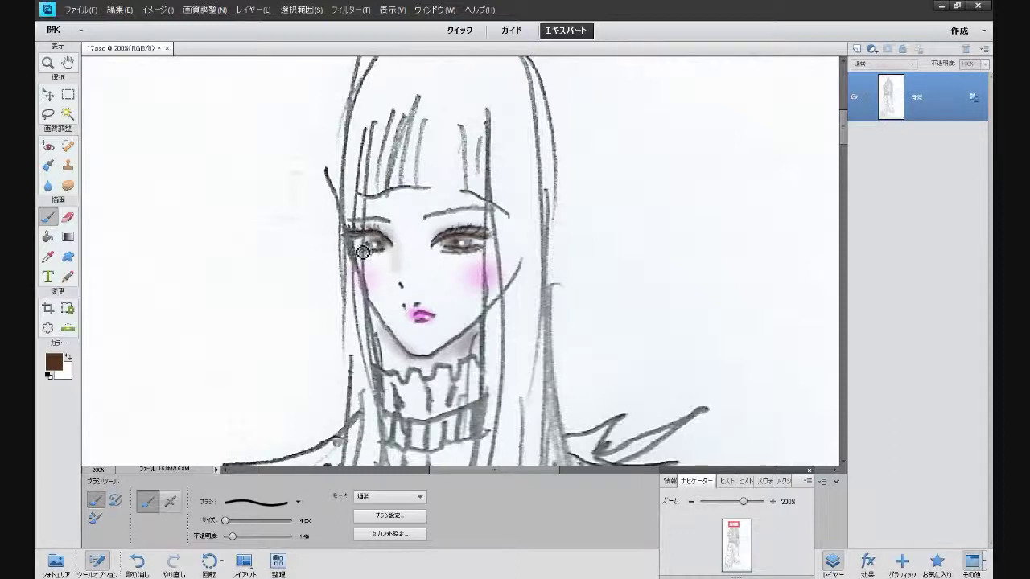
# Brush dark brown over both eyebrows and beside the neck, and return the drawing to 100% view
pyautogui.moveTo(440, 221); pyautogui.dragTo(497, 214)
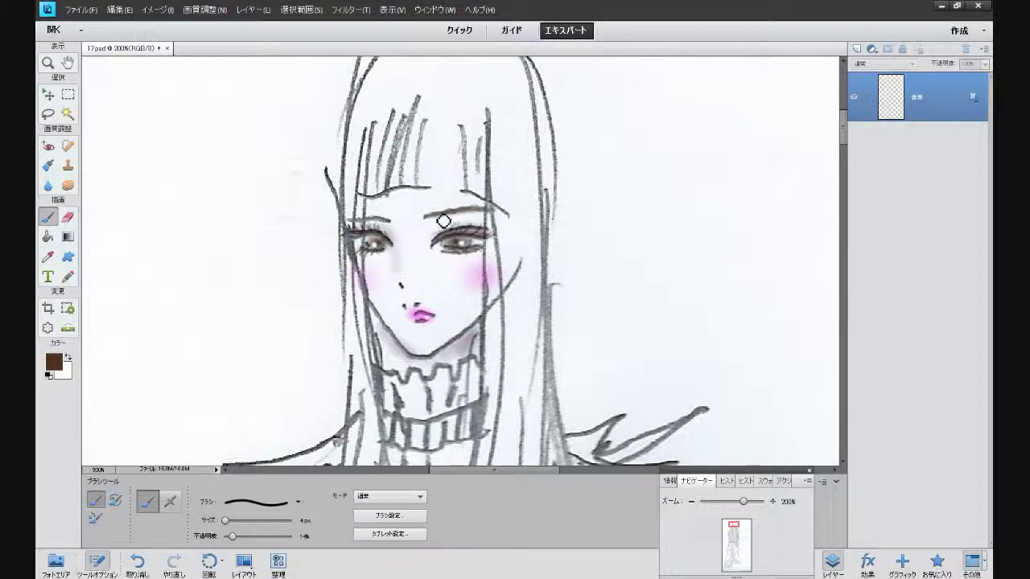
pyautogui.moveTo(352, 224); pyautogui.dragTo(396, 228)
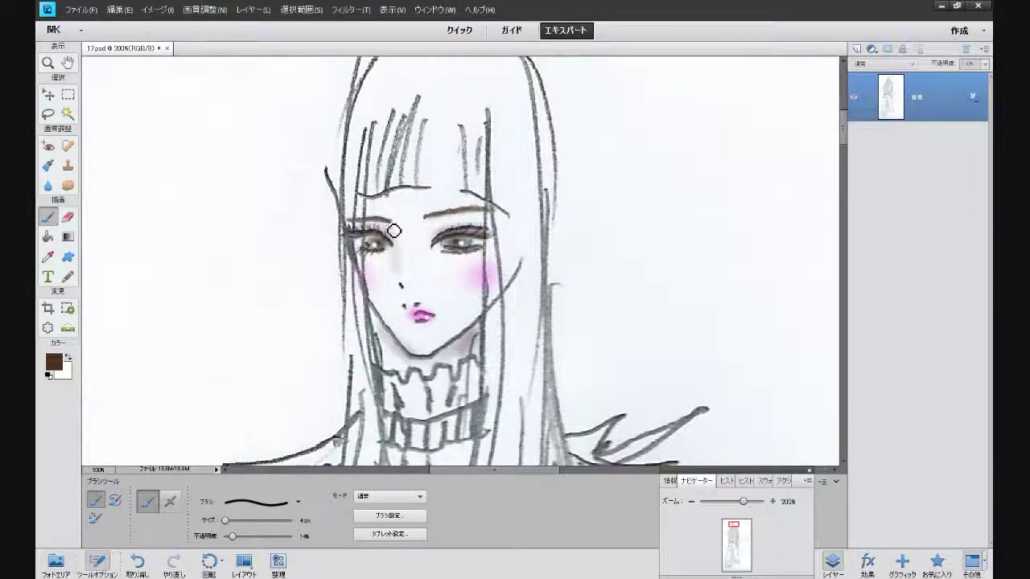
pyautogui.moveTo(471, 362)
pyautogui.mouseDown()
pyautogui.moveTo(467, 341)
pyautogui.moveTo(479, 360)
pyautogui.mouseUp()
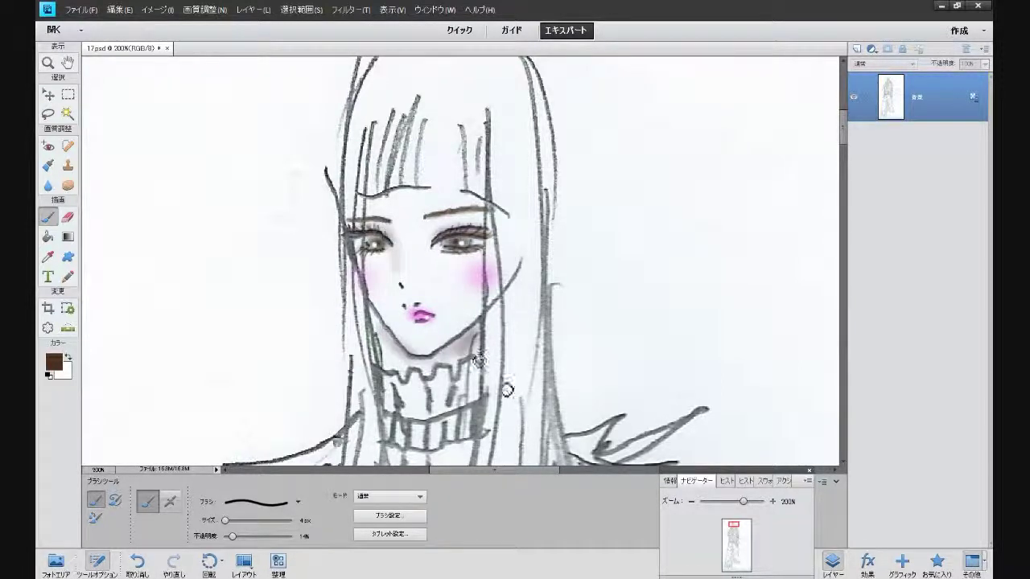
pyautogui.click(692, 502)
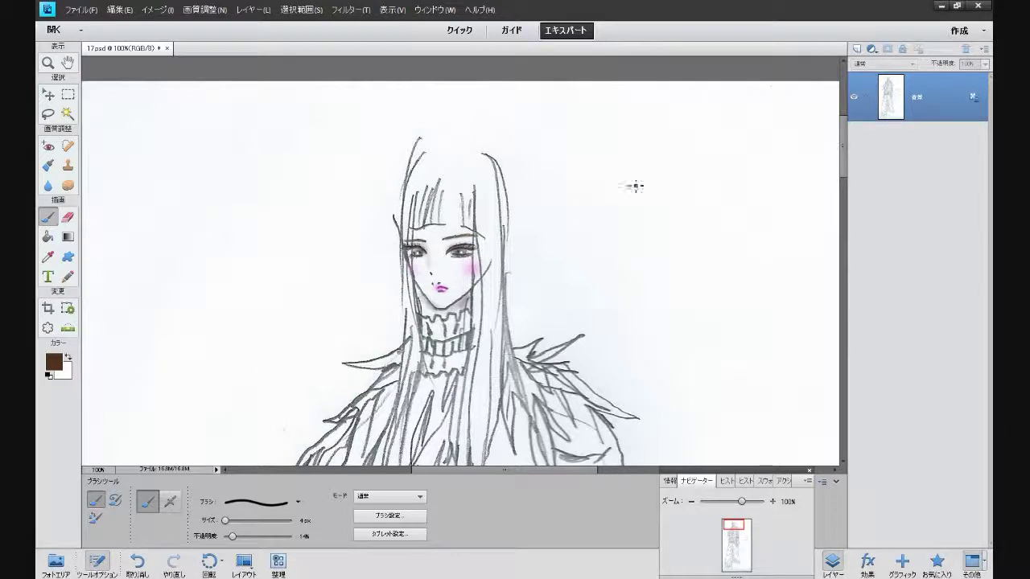
# Shade the fringe and long side hair in dark brown with a soft round 13-pixel brush at 8% opacity
pyautogui.moveTo(843, 174); pyautogui.dragTo(834, 193)
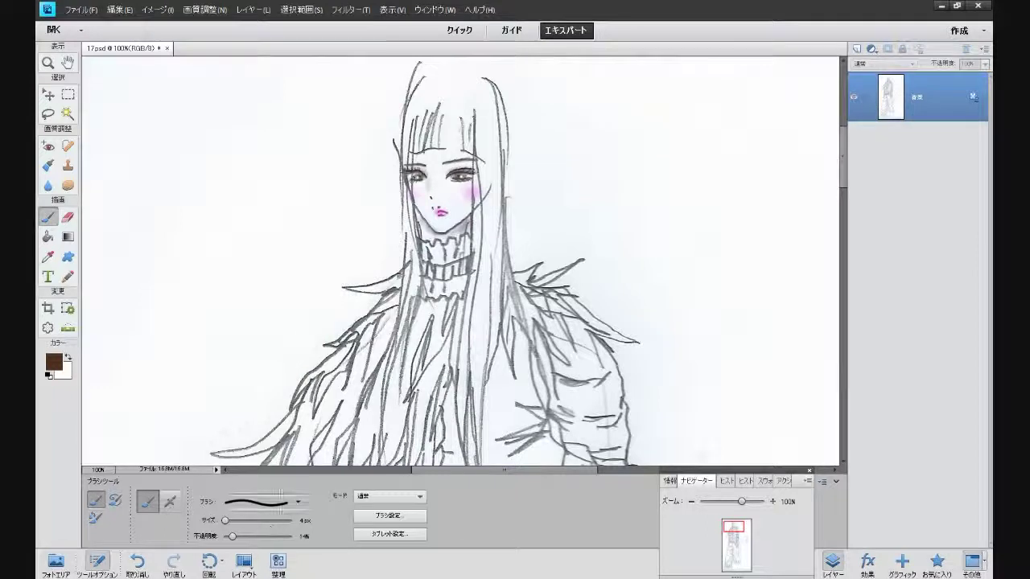
pyautogui.click(295, 505)
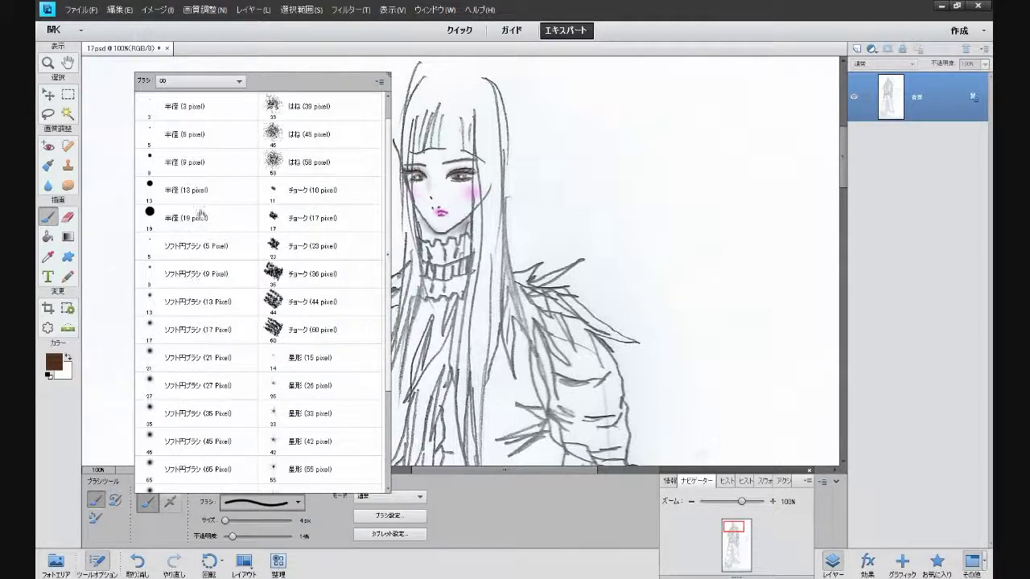
pyautogui.click(210, 190)
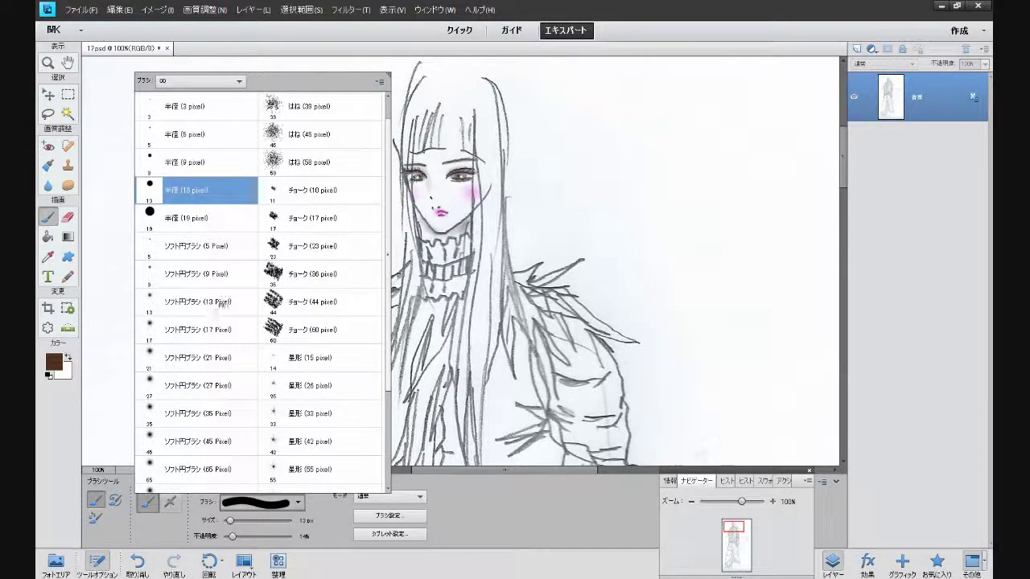
pyautogui.click(219, 303)
pyautogui.moveTo(233, 537); pyautogui.dragTo(235, 537)
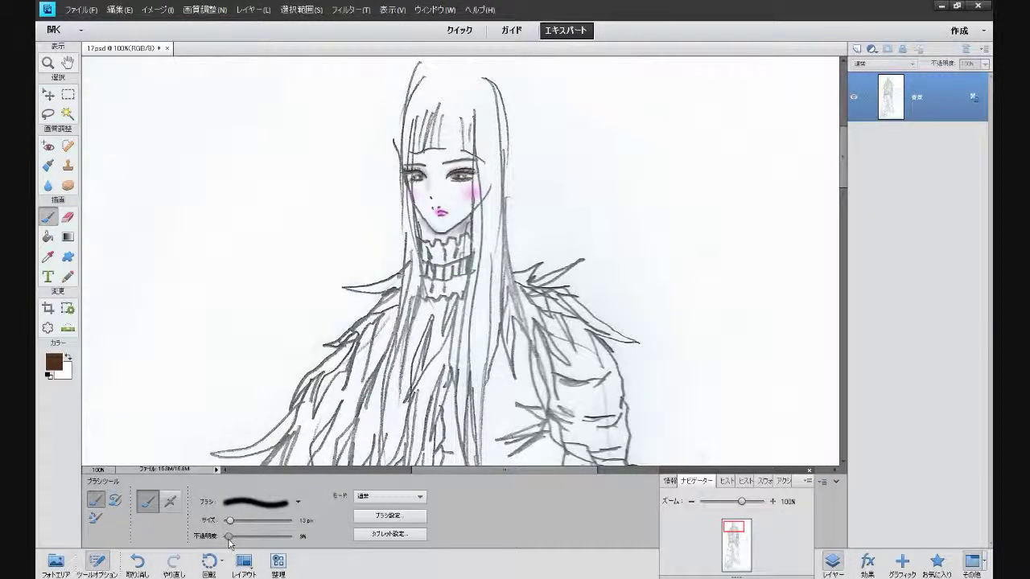
pyautogui.moveTo(427, 135)
pyautogui.mouseDown()
pyautogui.moveTo(423, 123)
pyautogui.moveTo(435, 121)
pyautogui.moveTo(426, 149)
pyautogui.moveTo(439, 121)
pyautogui.moveTo(435, 149)
pyautogui.moveTo(443, 117)
pyautogui.moveTo(453, 149)
pyautogui.moveTo(458, 121)
pyautogui.moveTo(471, 121)
pyautogui.moveTo(465, 142)
pyautogui.moveTo(450, 149)
pyautogui.moveTo(447, 137)
pyautogui.moveTo(446, 160)
pyautogui.moveTo(415, 161)
pyautogui.moveTo(425, 251)
pyautogui.mouseUp()
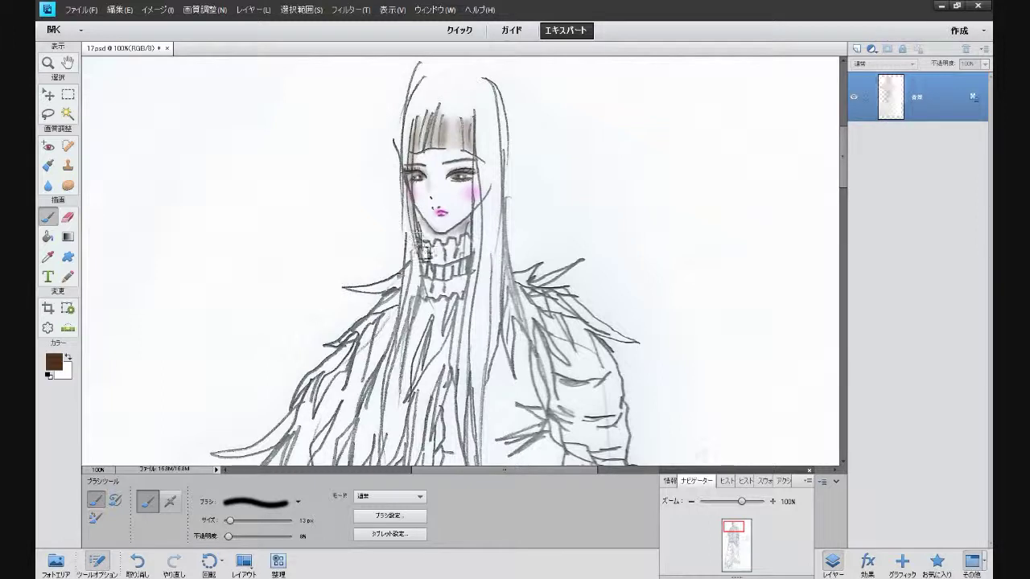
pyautogui.moveTo(410, 115); pyautogui.dragTo(417, 151)
pyautogui.moveTo(427, 88)
pyautogui.mouseDown()
pyautogui.moveTo(414, 122)
pyautogui.moveTo(424, 89)
pyautogui.moveTo(414, 205)
pyautogui.mouseUp()
pyautogui.moveTo(416, 117); pyautogui.dragTo(414, 162)
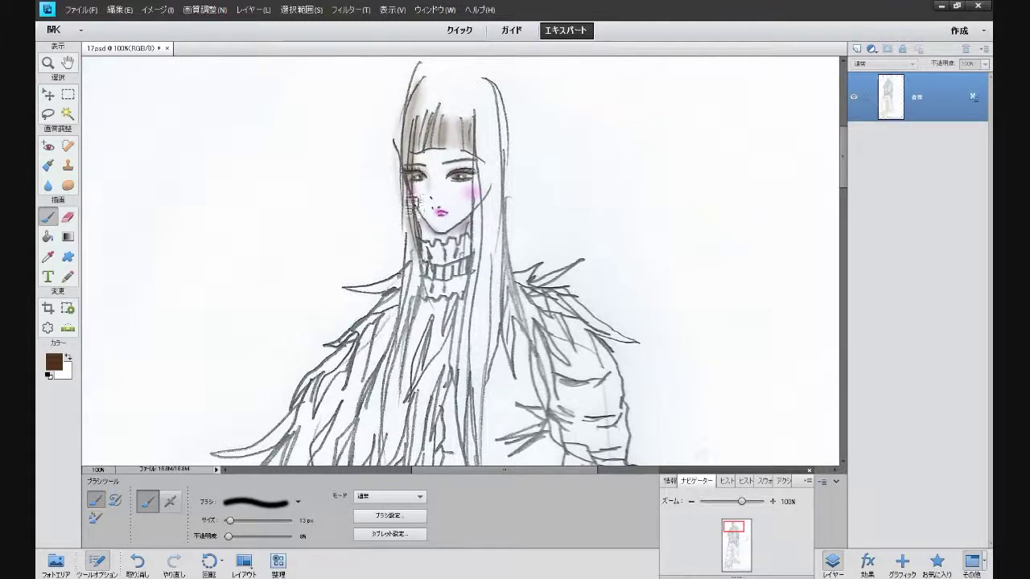
pyautogui.moveTo(414, 207)
pyautogui.mouseDown()
pyautogui.moveTo(426, 297)
pyautogui.moveTo(420, 267)
pyautogui.moveTo(389, 409)
pyautogui.moveTo(402, 343)
pyautogui.moveTo(418, 328)
pyautogui.moveTo(412, 204)
pyautogui.moveTo(427, 241)
pyautogui.moveTo(477, 236)
pyautogui.moveTo(480, 172)
pyautogui.moveTo(466, 449)
pyautogui.moveTo(476, 161)
pyautogui.moveTo(487, 208)
pyautogui.moveTo(489, 171)
pyautogui.moveTo(494, 274)
pyautogui.moveTo(485, 278)
pyautogui.moveTo(490, 258)
pyautogui.moveTo(501, 336)
pyautogui.moveTo(502, 273)
pyautogui.moveTo(489, 359)
pyautogui.moveTo(487, 299)
pyautogui.moveTo(485, 452)
pyautogui.moveTo(485, 338)
pyautogui.moveTo(481, 360)
pyautogui.moveTo(505, 272)
pyautogui.moveTo(498, 193)
pyautogui.moveTo(504, 204)
pyautogui.moveTo(488, 157)
pyautogui.moveTo(502, 330)
pyautogui.moveTo(514, 290)
pyautogui.moveTo(523, 314)
pyautogui.moveTo(501, 219)
pyautogui.moveTo(488, 203)
pyautogui.moveTo(481, 380)
pyautogui.mouseUp()
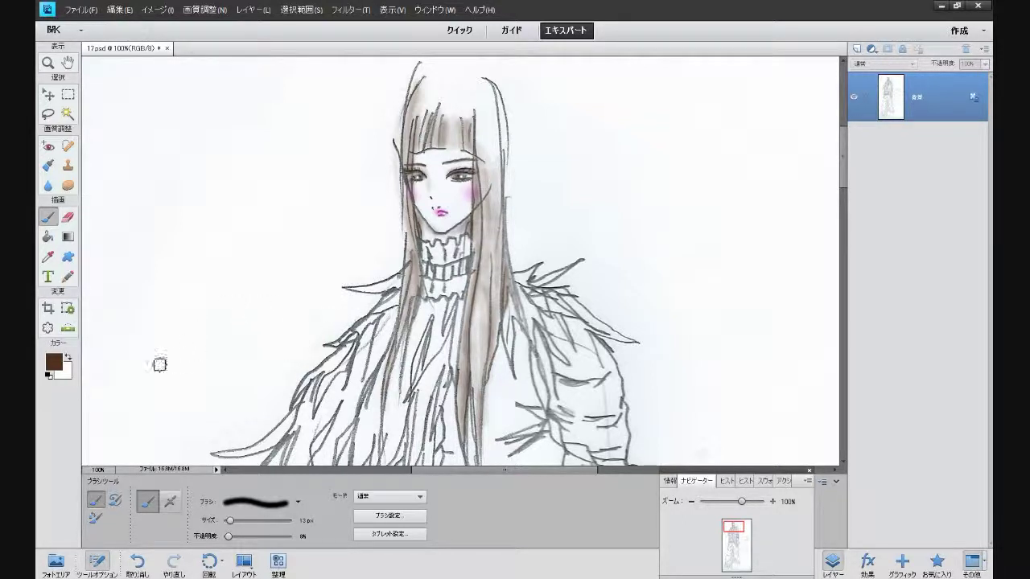
# Brush white highlights over both sides of the long hair and the fringe
pyautogui.click(68, 358)
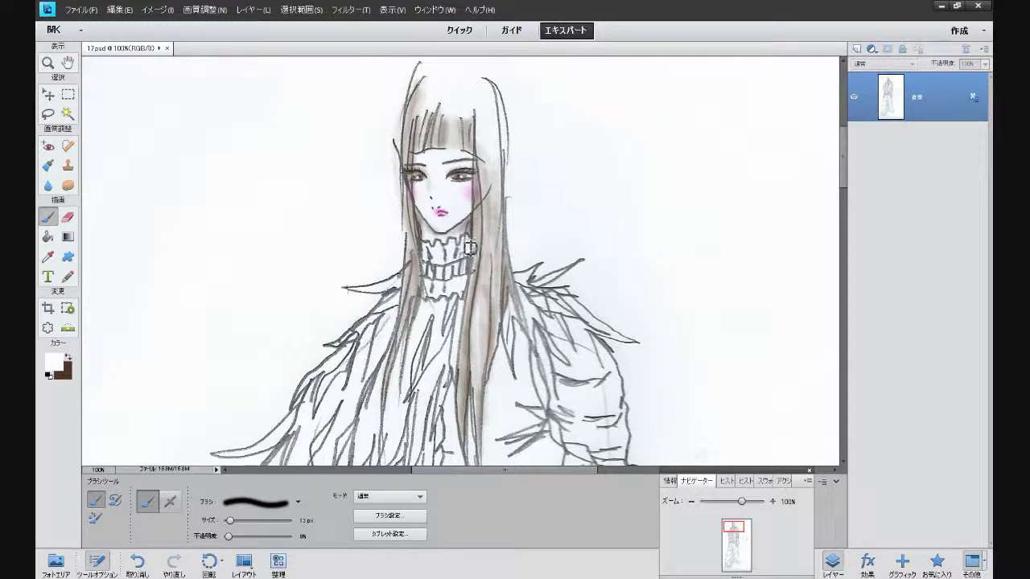
pyautogui.moveTo(492, 210)
pyautogui.mouseDown()
pyautogui.moveTo(494, 235)
pyautogui.moveTo(495, 179)
pyautogui.moveTo(485, 331)
pyautogui.mouseUp()
pyautogui.moveTo(489, 281)
pyautogui.mouseDown()
pyautogui.moveTo(485, 315)
pyautogui.moveTo(489, 278)
pyautogui.moveTo(480, 374)
pyautogui.moveTo(487, 276)
pyautogui.moveTo(482, 341)
pyautogui.mouseUp()
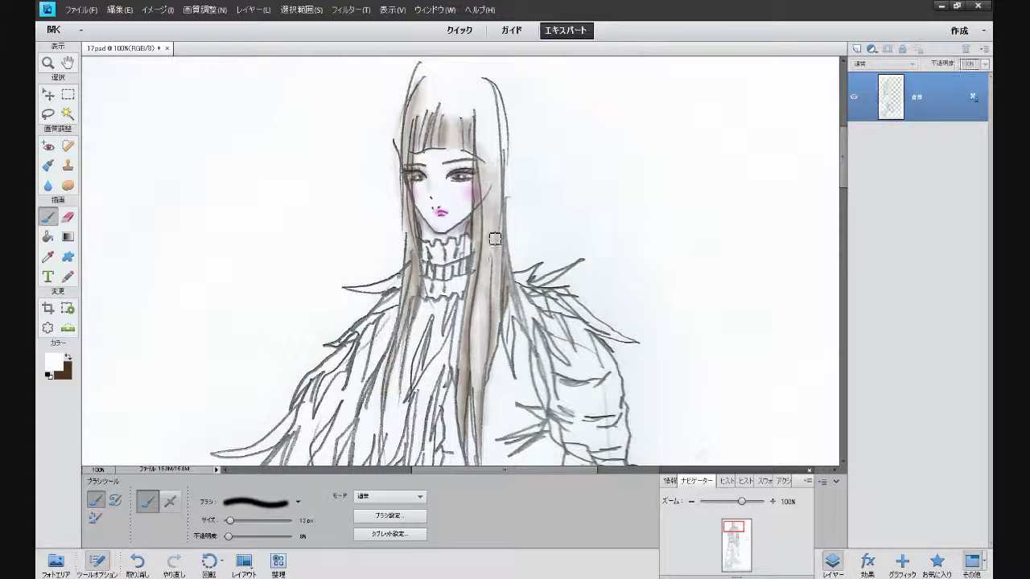
pyautogui.moveTo(425, 234); pyautogui.dragTo(421, 297)
pyautogui.moveTo(450, 124); pyautogui.dragTo(449, 144)
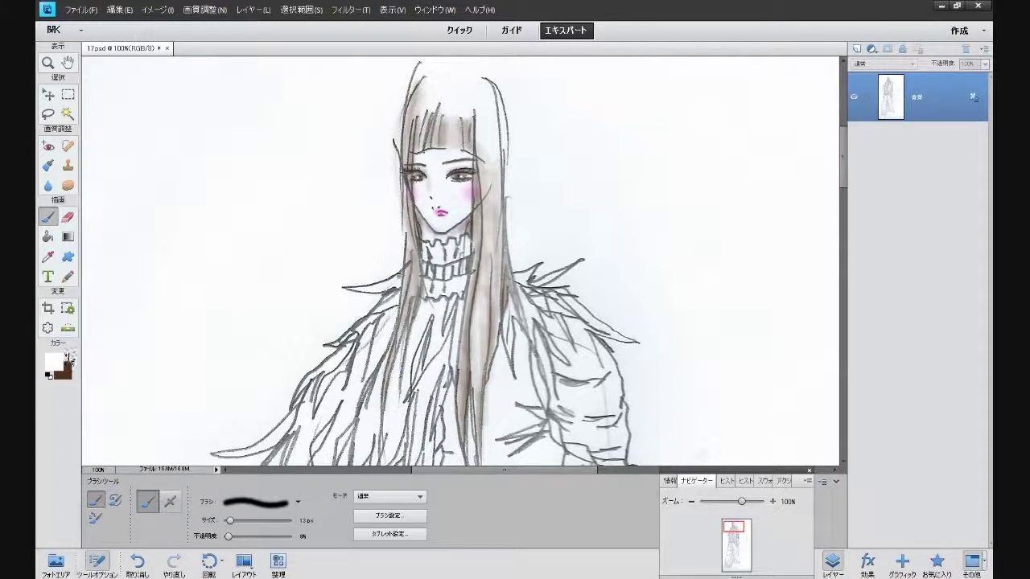
# Draw fine dark brown strands along the left edge of the hair with a 1-pixel brush at reduced opacity
pyautogui.click(68, 359)
pyautogui.click(296, 502)
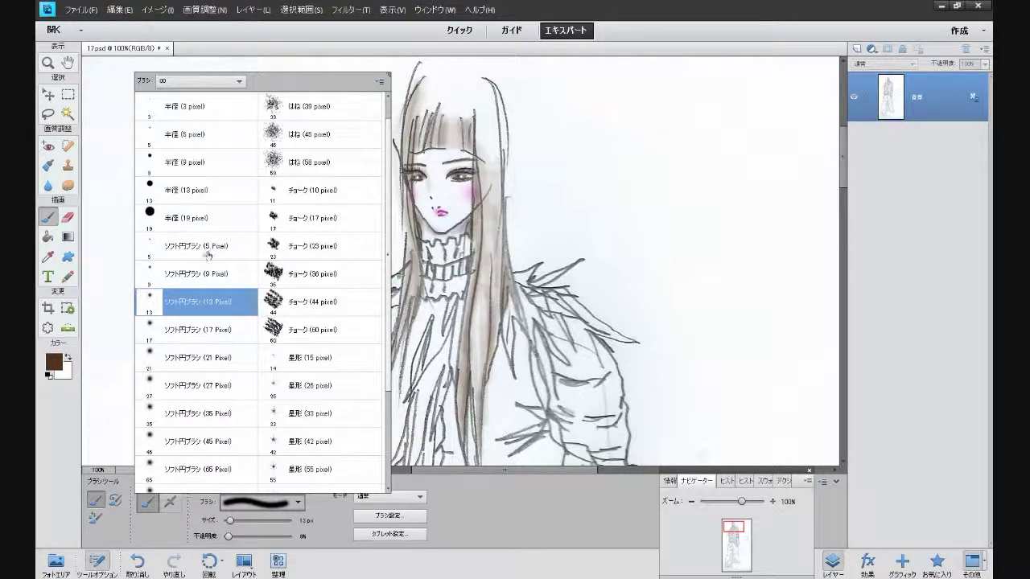
pyautogui.click(232, 112)
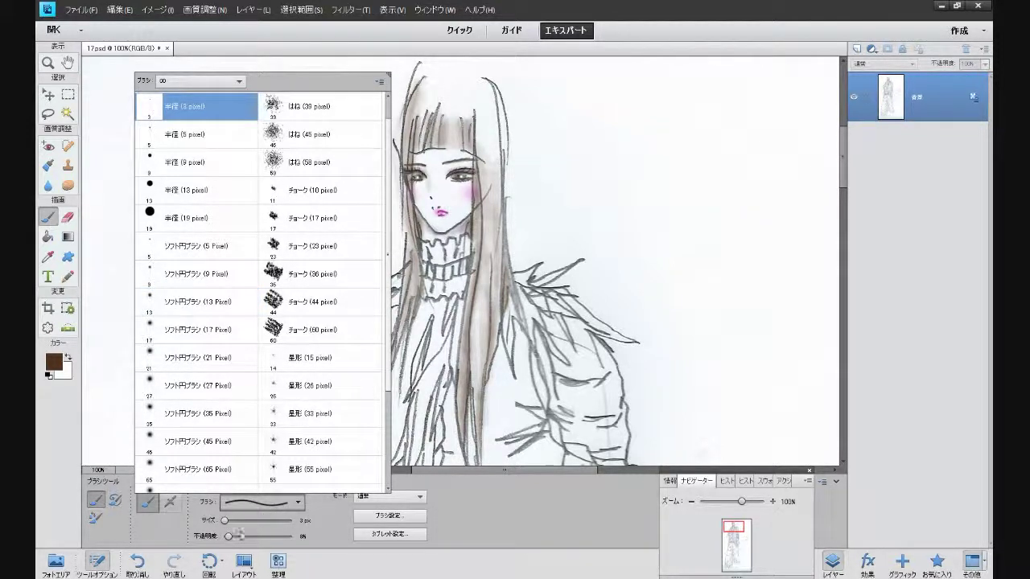
pyautogui.click(227, 523)
pyautogui.moveTo(227, 522); pyautogui.dragTo(252, 536)
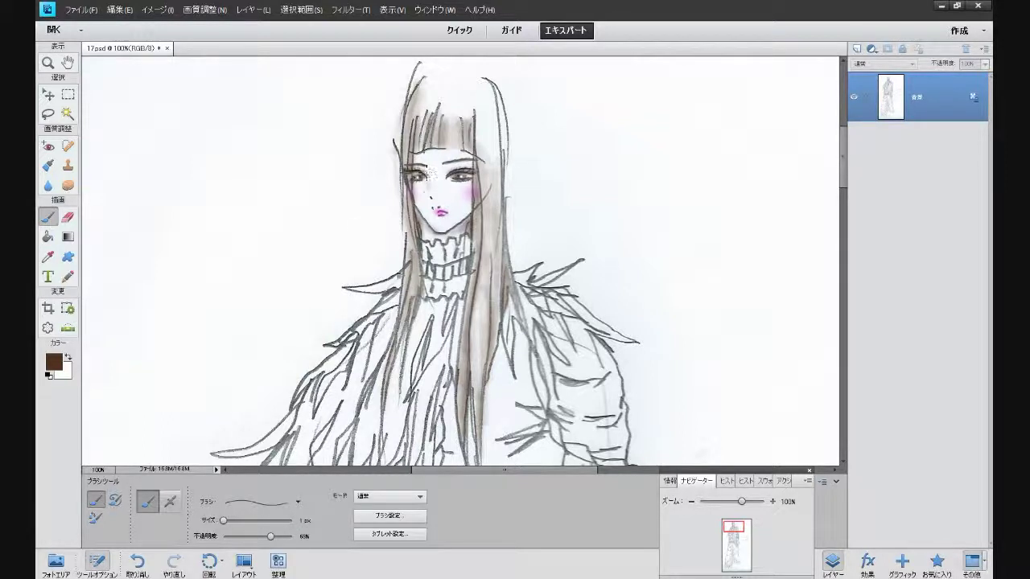
pyautogui.hotkey('ctrl', 'z')
pyautogui.moveTo(413, 100)
pyautogui.mouseDown()
pyautogui.moveTo(390, 187)
pyautogui.moveTo(405, 206)
pyautogui.moveTo(396, 209)
pyautogui.moveTo(403, 252)
pyautogui.mouseUp()
pyautogui.moveTo(409, 206)
pyautogui.mouseDown()
pyautogui.moveTo(401, 259)
pyautogui.moveTo(404, 239)
pyautogui.moveTo(404, 307)
pyautogui.mouseUp()
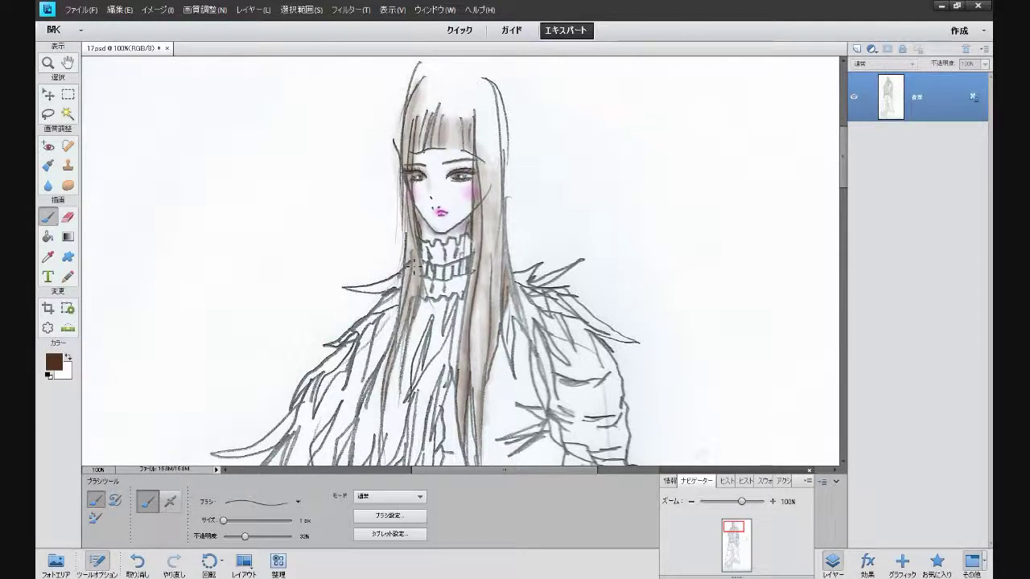
pyautogui.moveTo(423, 85); pyautogui.dragTo(411, 121)
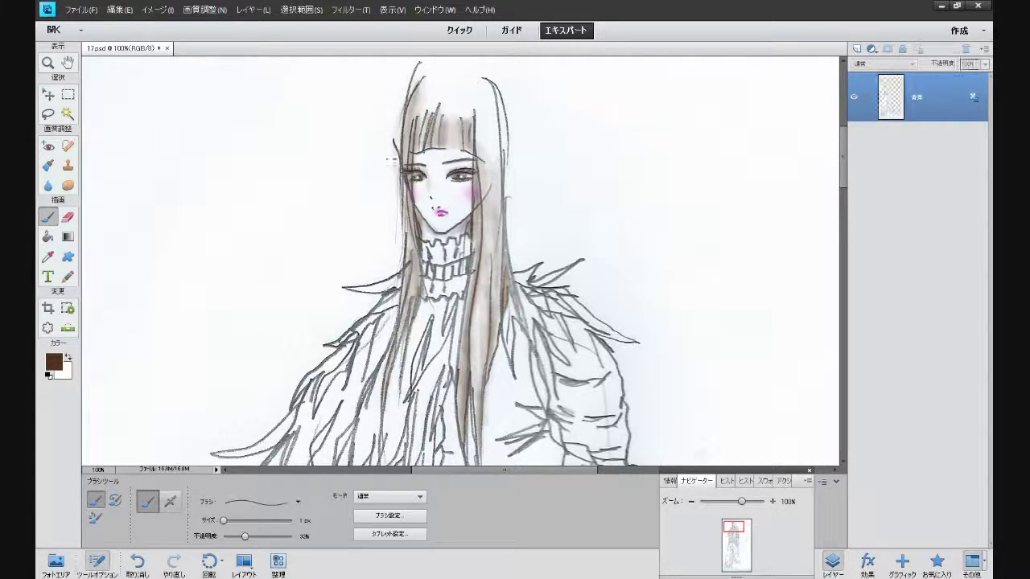
pyautogui.moveTo(420, 84); pyautogui.dragTo(398, 178)
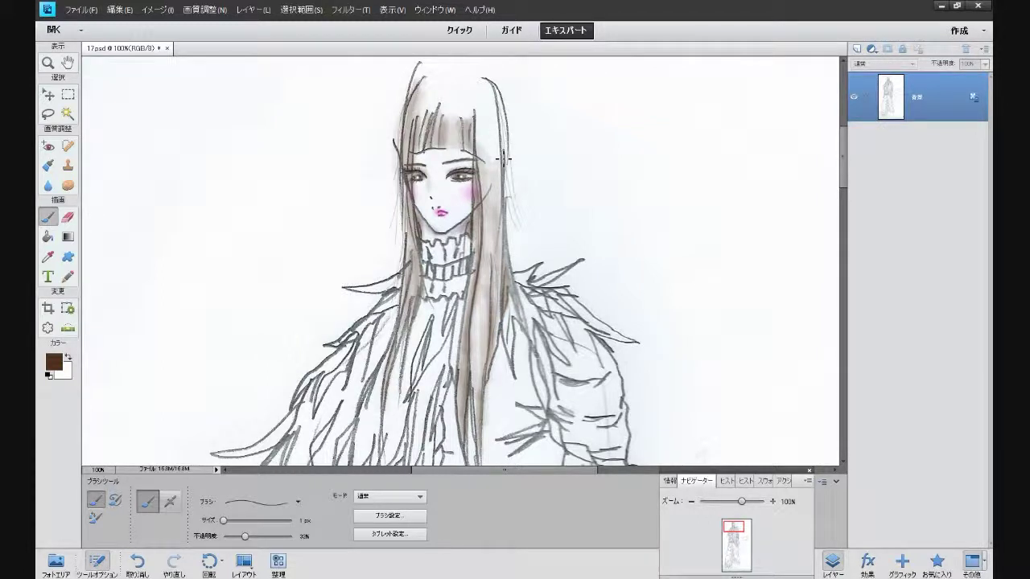
# Add fine dark brown strands to the right edge of the hair, the fringe and the long lower locks
pyautogui.moveTo(503, 194); pyautogui.dragTo(506, 238)
pyautogui.moveTo(447, 136); pyautogui.dragTo(442, 118)
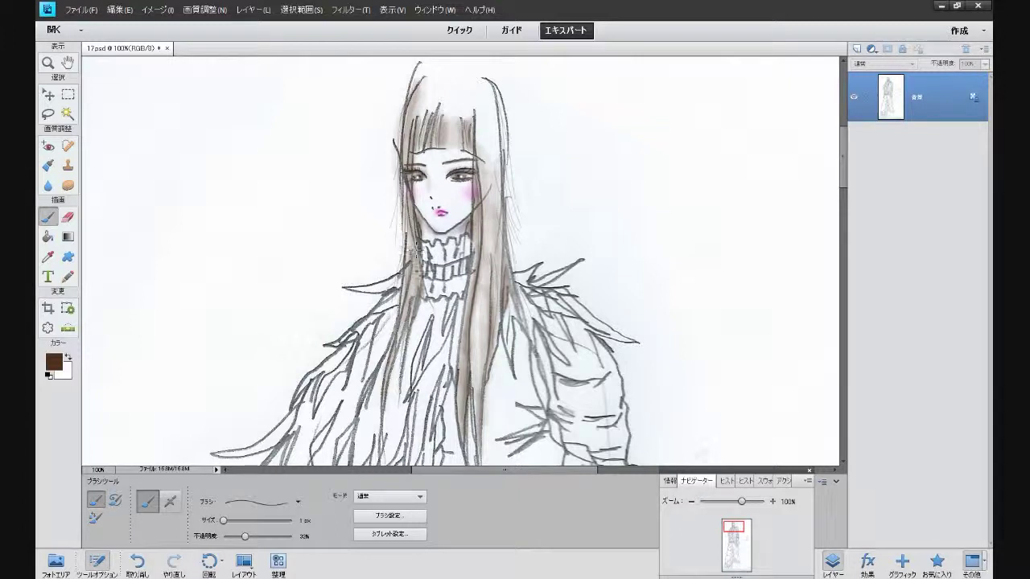
pyautogui.moveTo(416, 253); pyautogui.dragTo(422, 303)
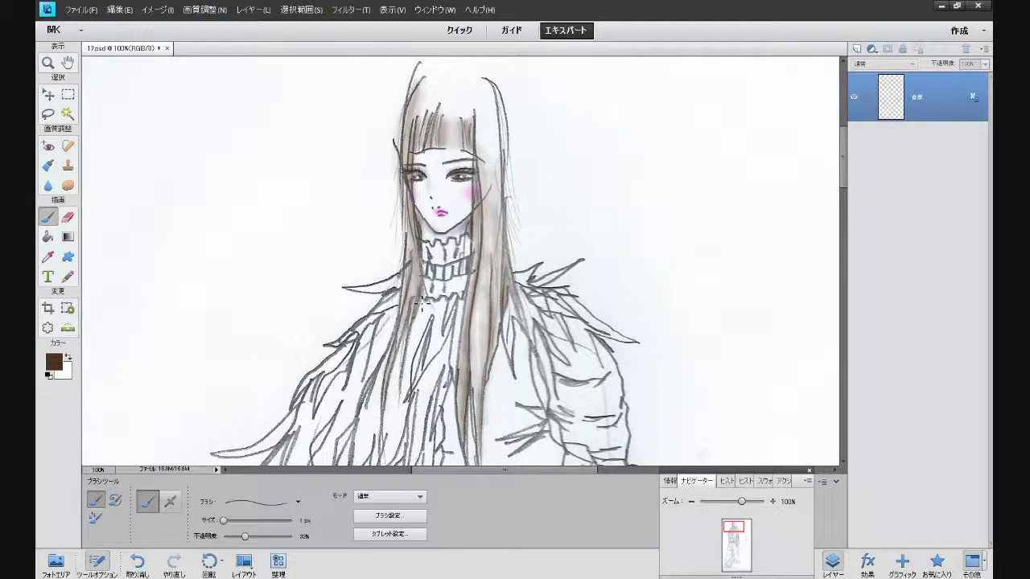
pyautogui.moveTo(422, 304)
pyautogui.mouseDown()
pyautogui.moveTo(409, 350)
pyautogui.moveTo(415, 328)
pyautogui.mouseUp()
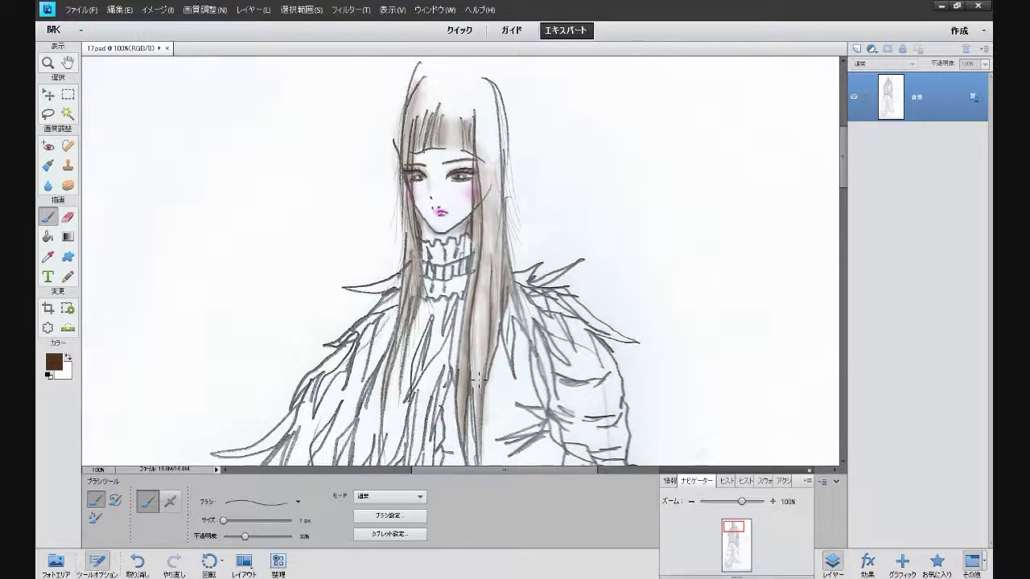
pyautogui.moveTo(479, 380); pyautogui.dragTo(473, 422)
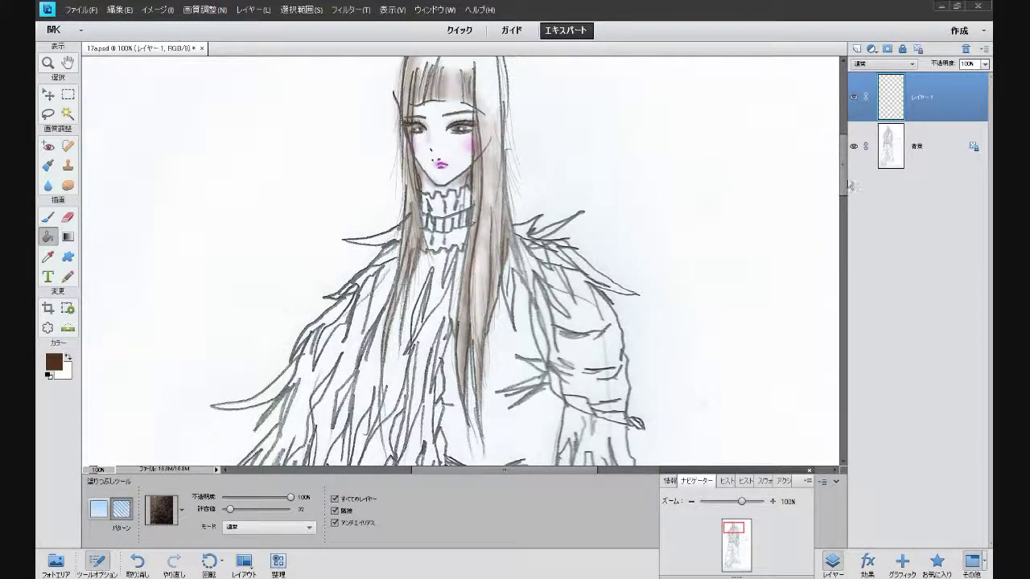
# Fill the garment front inside the open coat with the dark brown and gold pattern, and view the drawing at 50%
pyautogui.moveTo(844, 191)
pyautogui.mouseDown()
pyautogui.moveTo(846, 236)
pyautogui.moveTo(843, 216)
pyautogui.mouseUp()
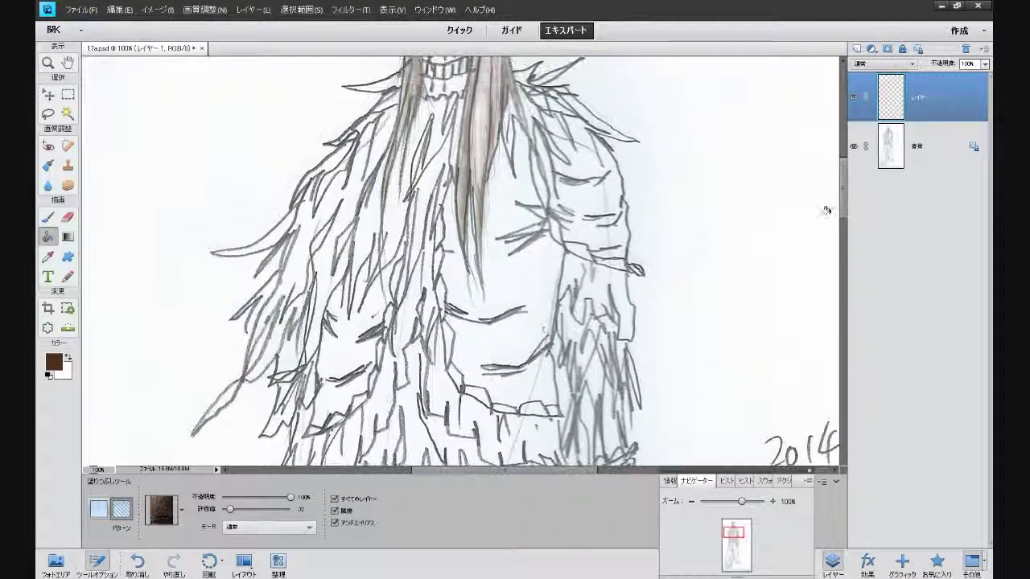
pyautogui.click(498, 273)
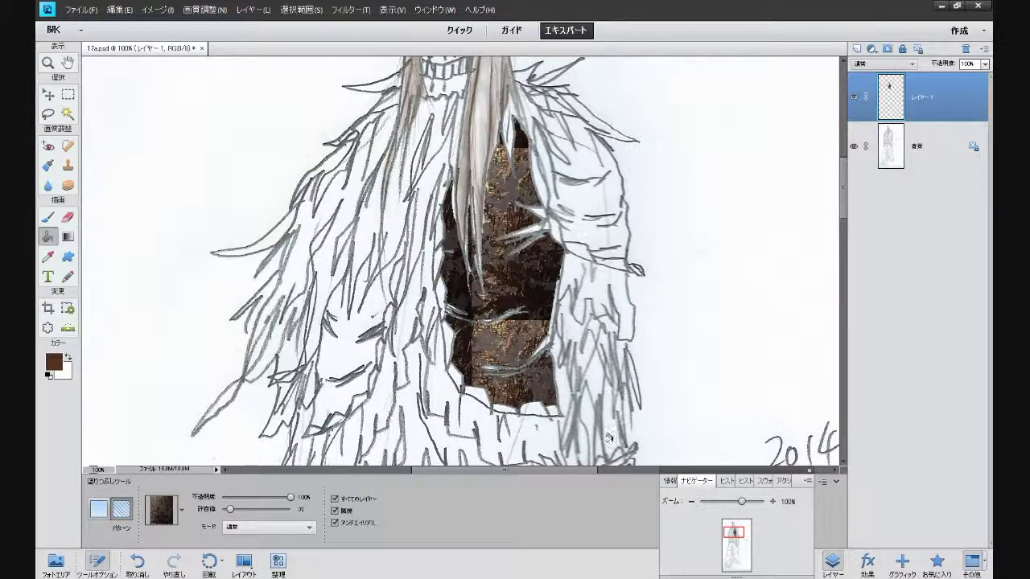
pyautogui.click(692, 503)
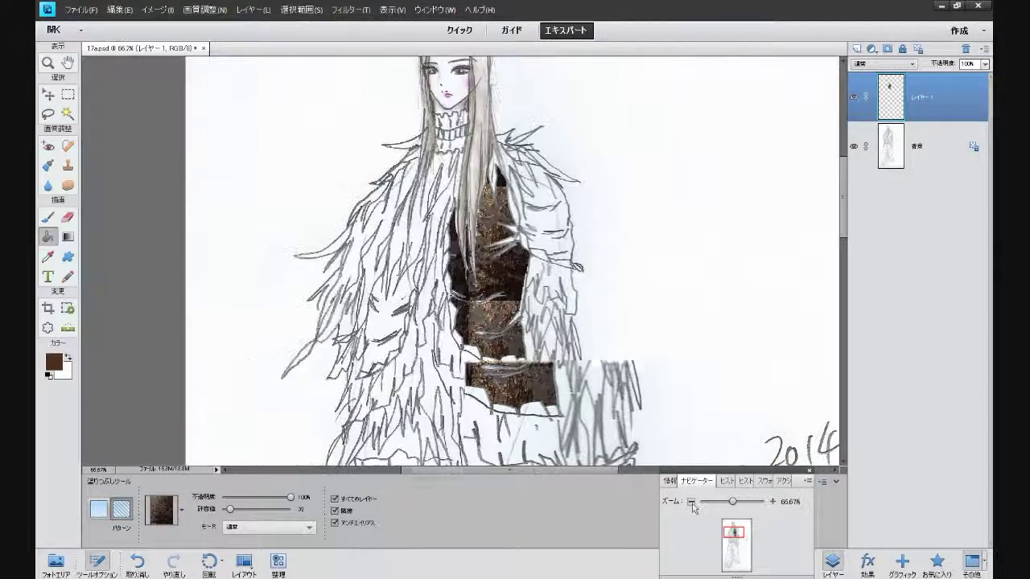
pyautogui.click(692, 504)
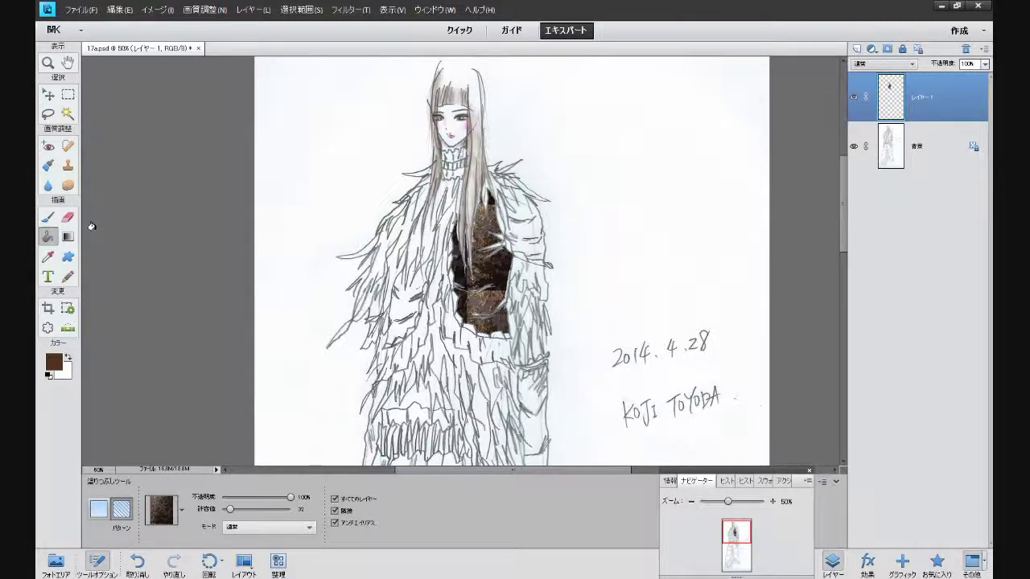
# Switch to the Pattern Stamp tool and choose a dark brown fur pattern
pyautogui.click(68, 165)
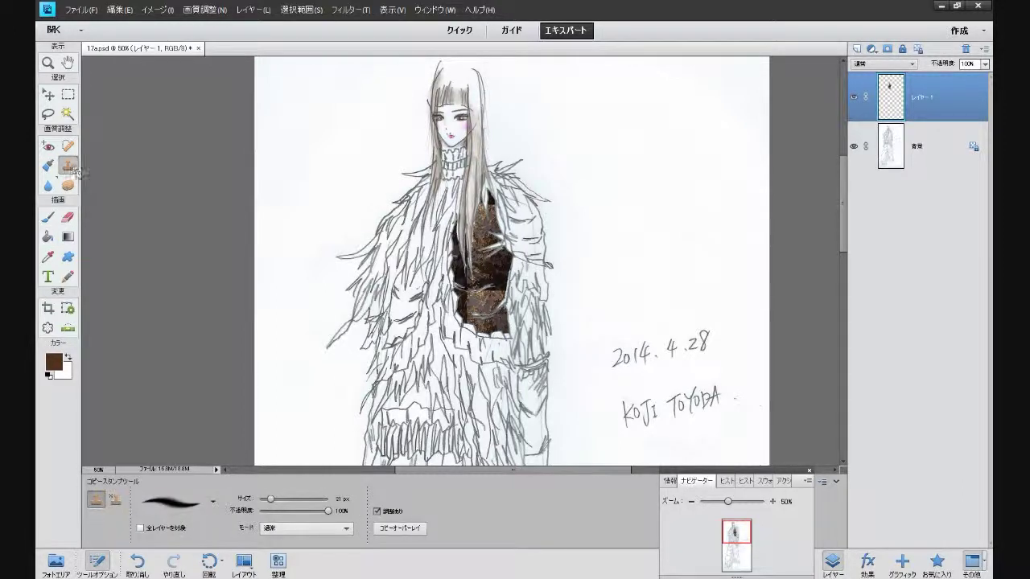
pyautogui.click(114, 500)
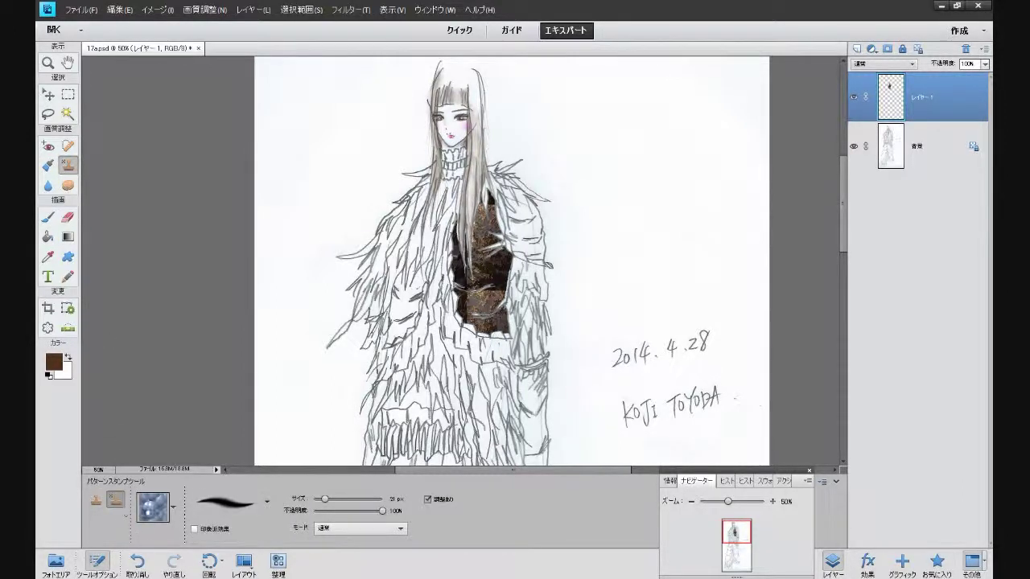
pyautogui.click(173, 507)
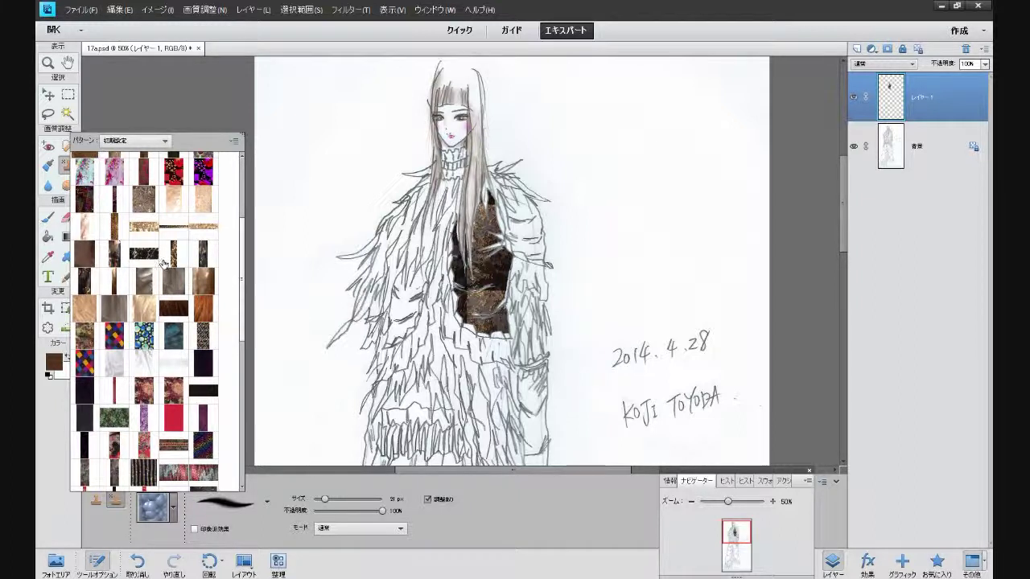
pyautogui.click(86, 283)
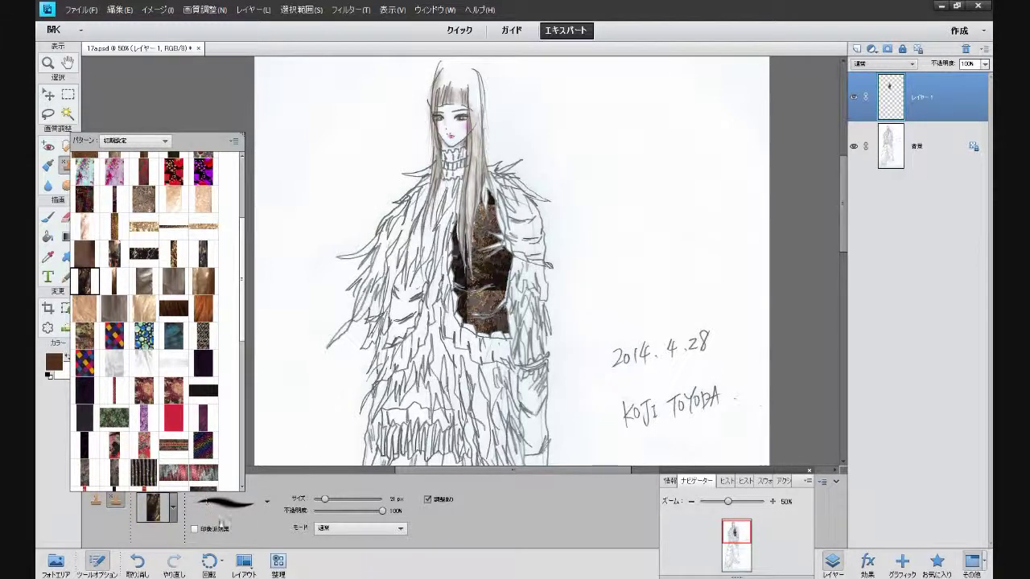
pyautogui.click(270, 504)
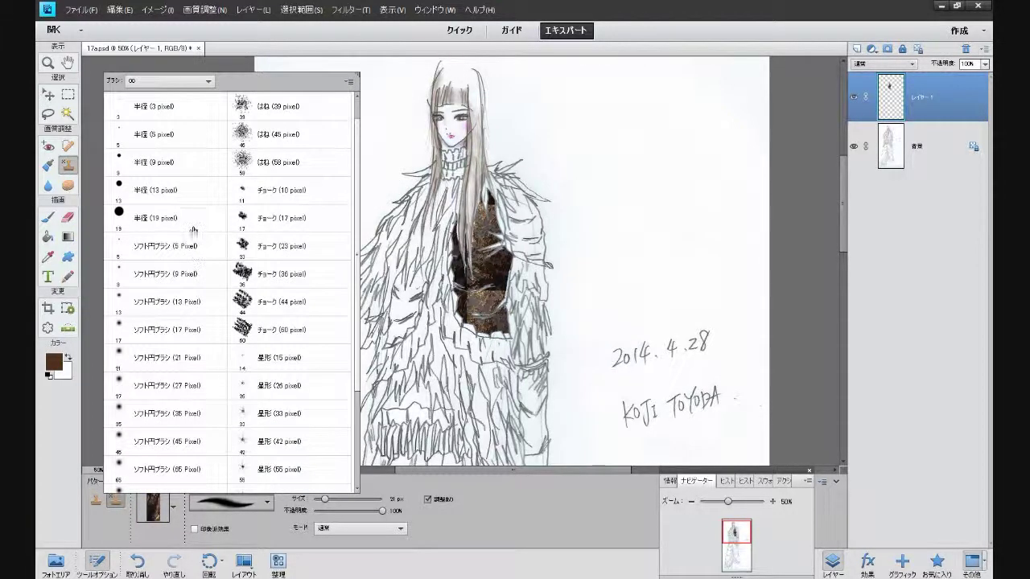
pyautogui.click(200, 302)
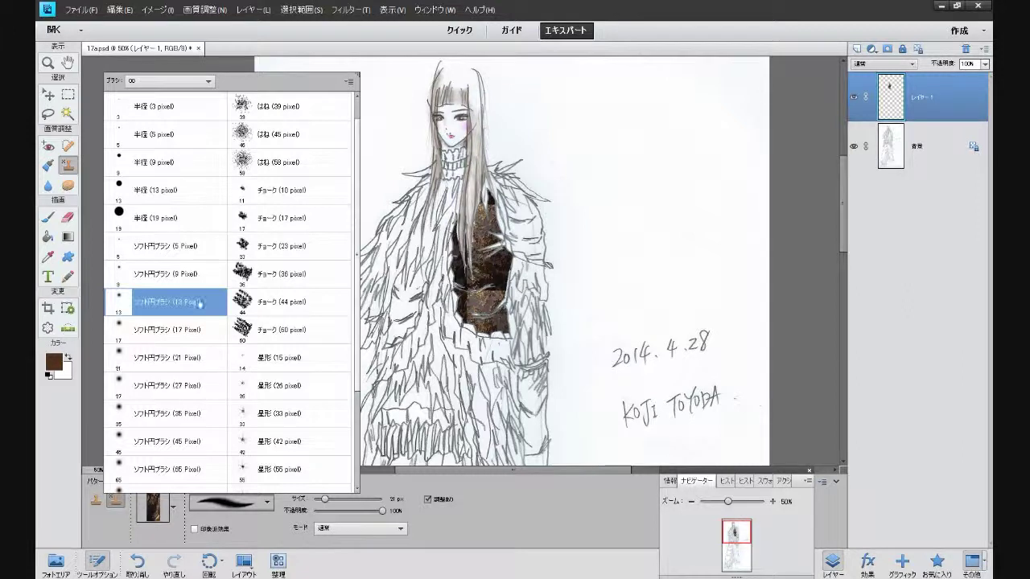
pyautogui.click(238, 70)
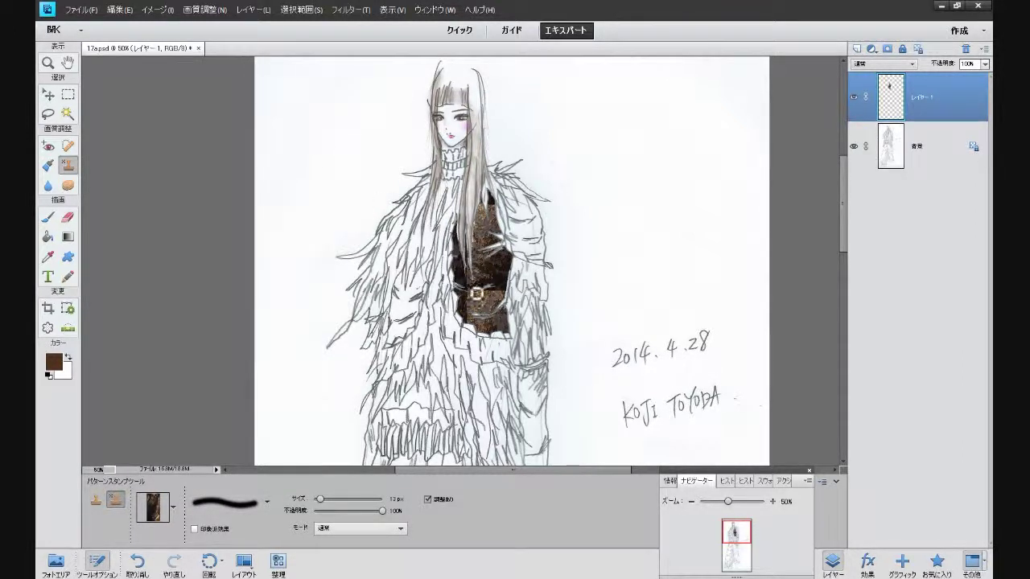
# Set the pattern stamp to a soft round 35-pixel brush with the Impressionist effect turned off
pyautogui.click(267, 502)
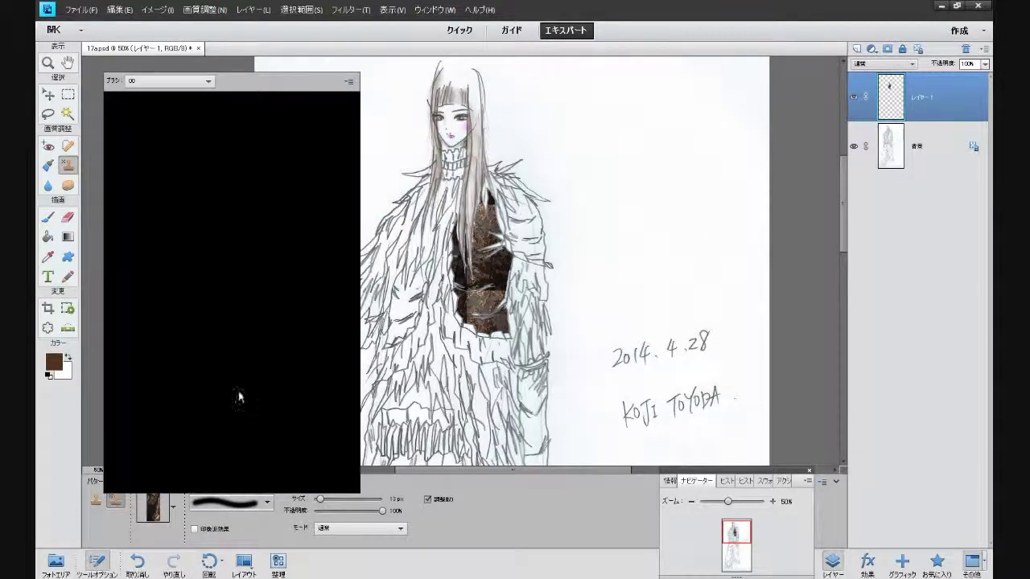
pyautogui.click(193, 414)
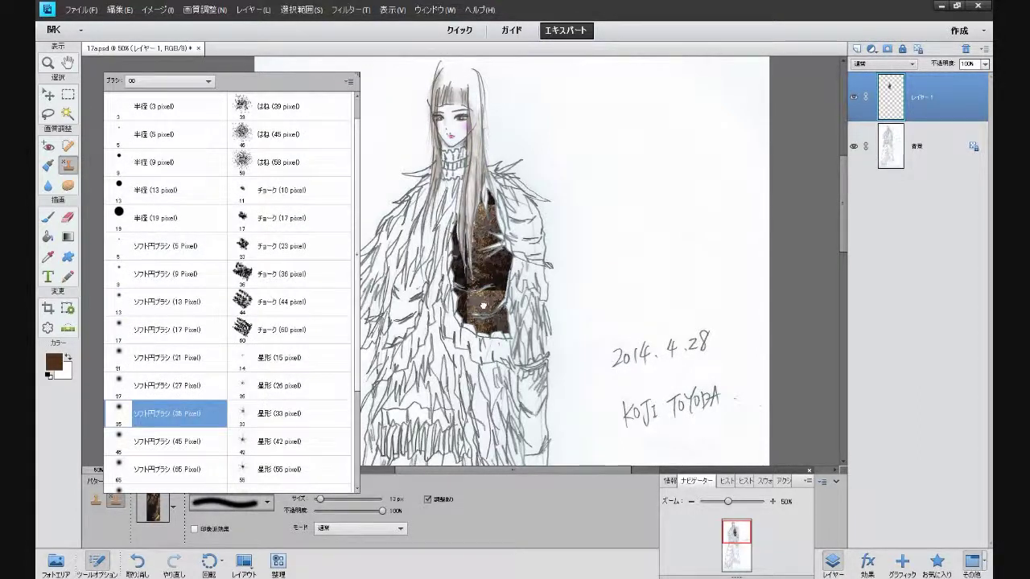
pyautogui.click(242, 71)
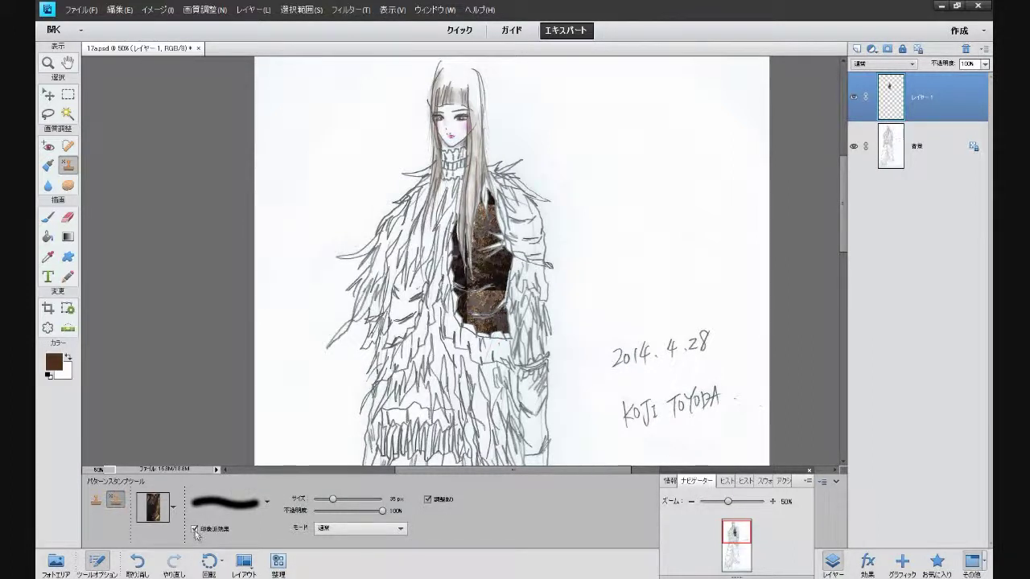
pyautogui.click(194, 530)
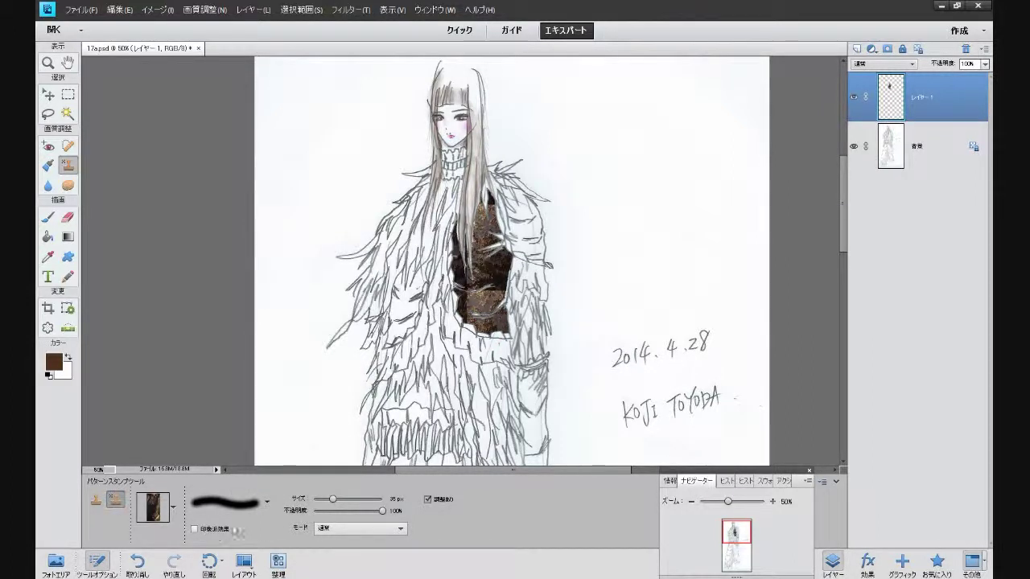
# Keep the pattern stamp's blend mode at Normal, stamp pattern over the garment front and turn off the Aligned option
pyautogui.click(399, 529)
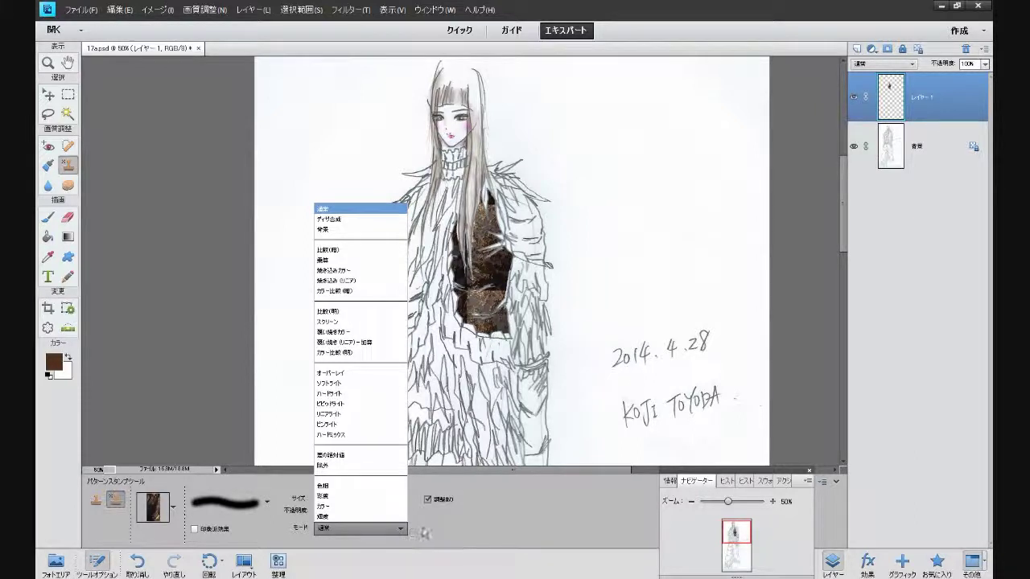
pyautogui.click(436, 528)
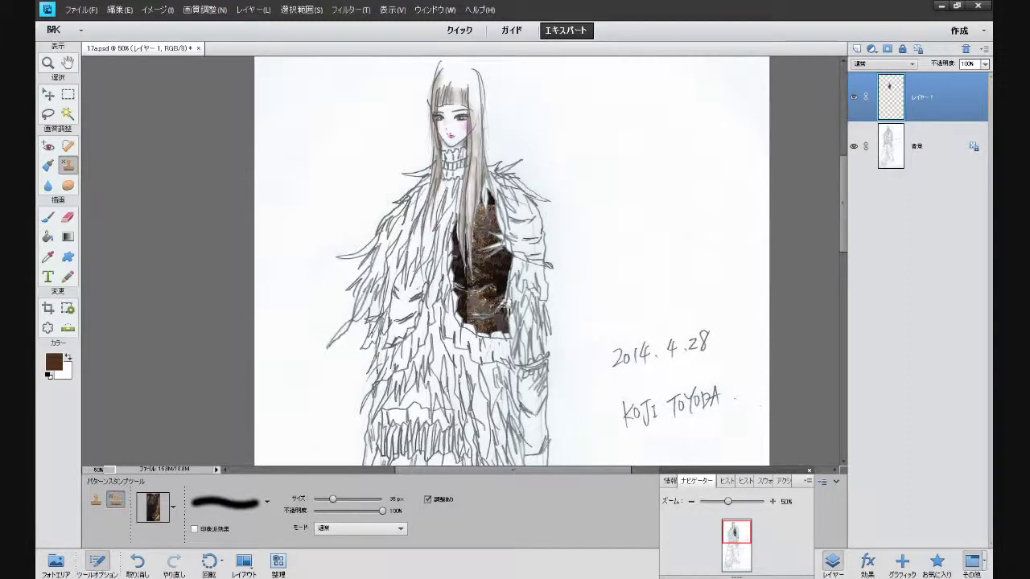
pyautogui.click(427, 499)
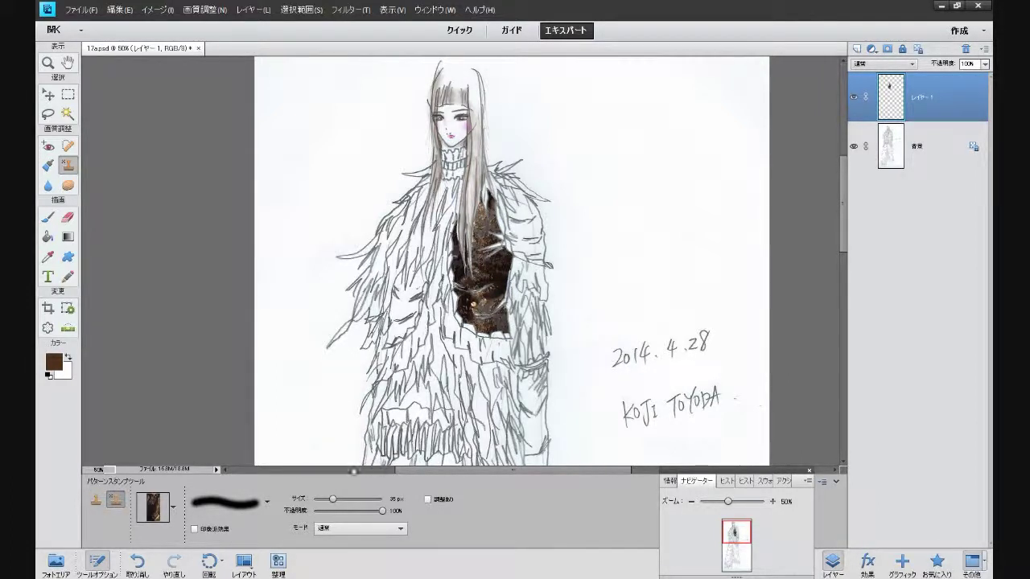
# Switch to the Paint Bucket tool in pattern mode and enlarge the garment front to 100%
pyautogui.click(47, 236)
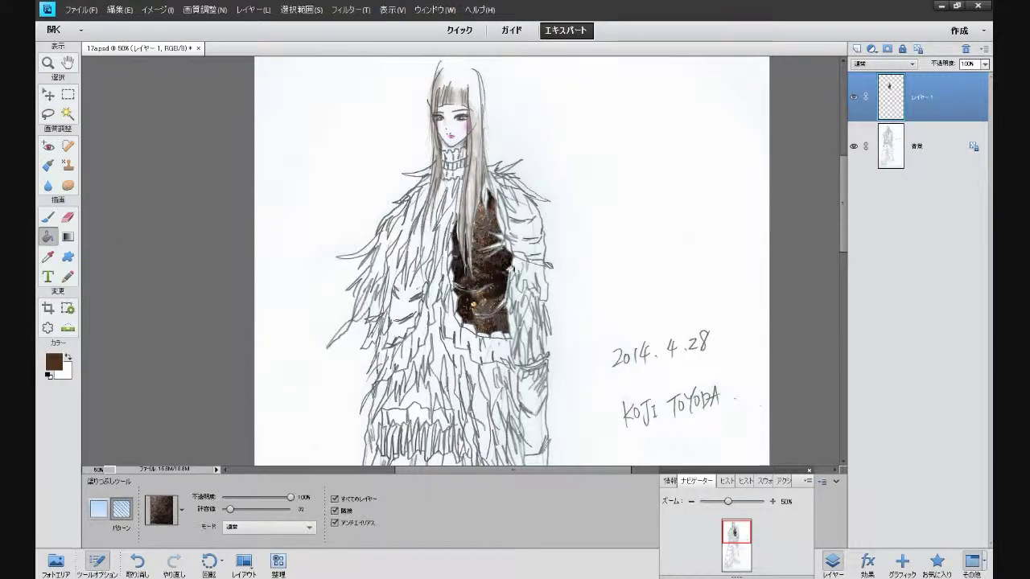
pyautogui.click(771, 502)
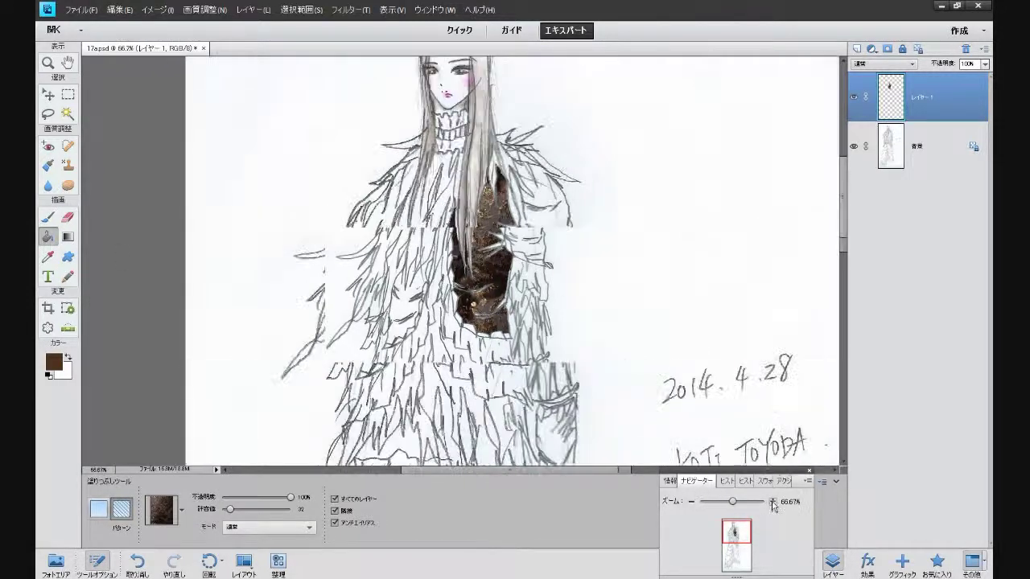
pyautogui.click(772, 502)
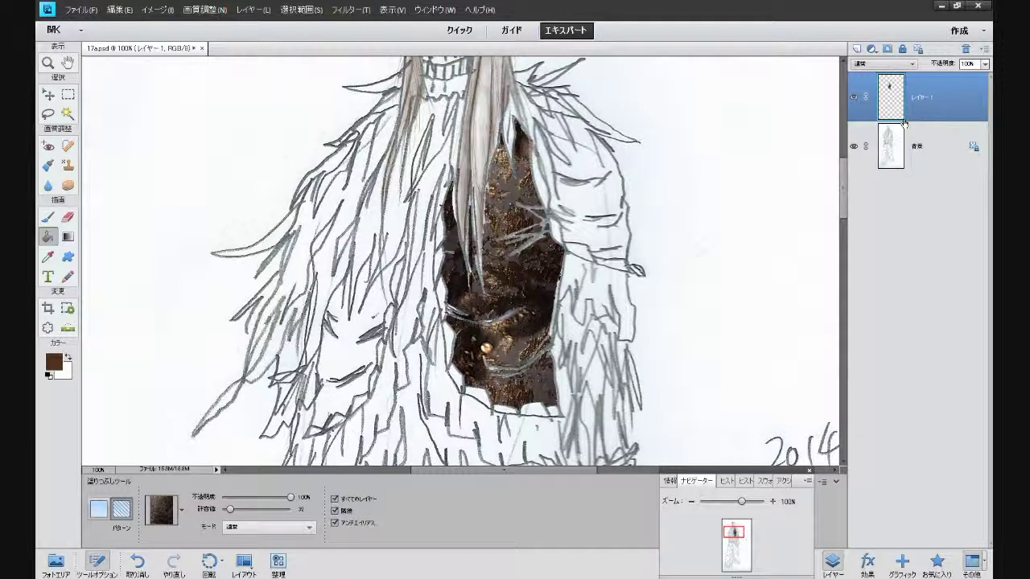
pyautogui.moveTo(931, 107); pyautogui.dragTo(926, 115)
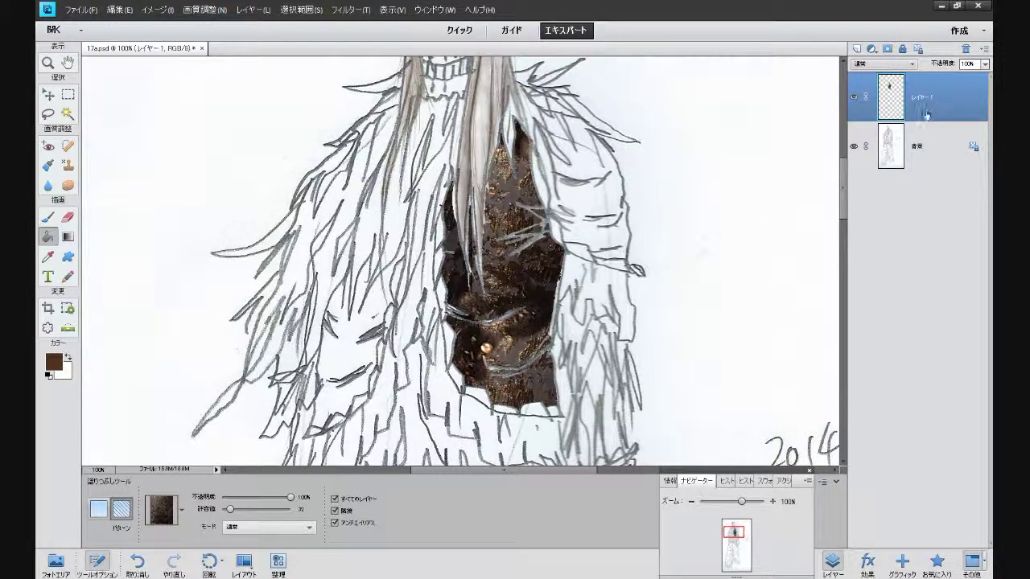
pyautogui.moveTo(884, 252); pyautogui.dragTo(754, 386)
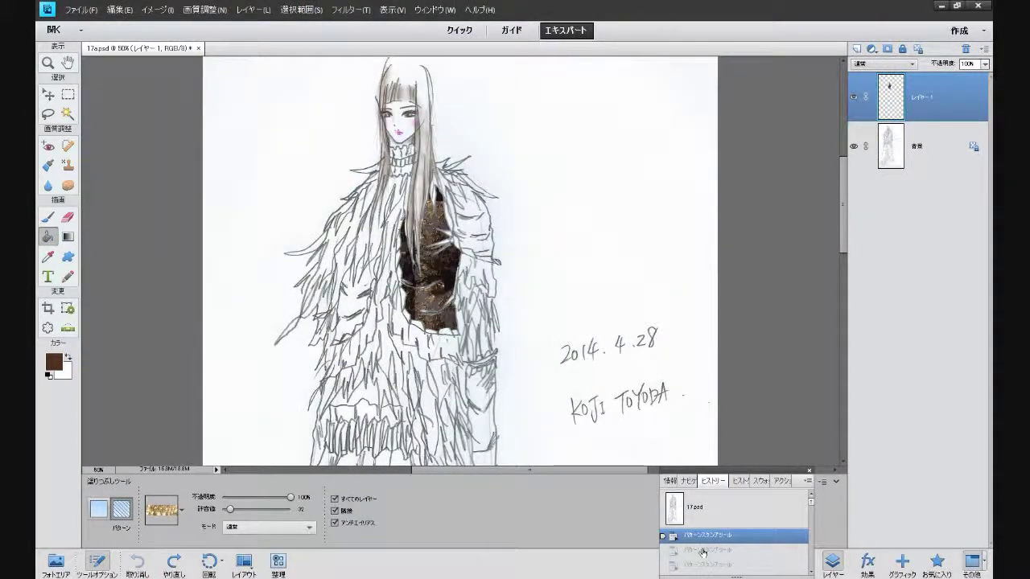
# Move the drawing forward in its history, state by state, through the Pattern Stamp strokes on the garment front
pyautogui.click(703, 552)
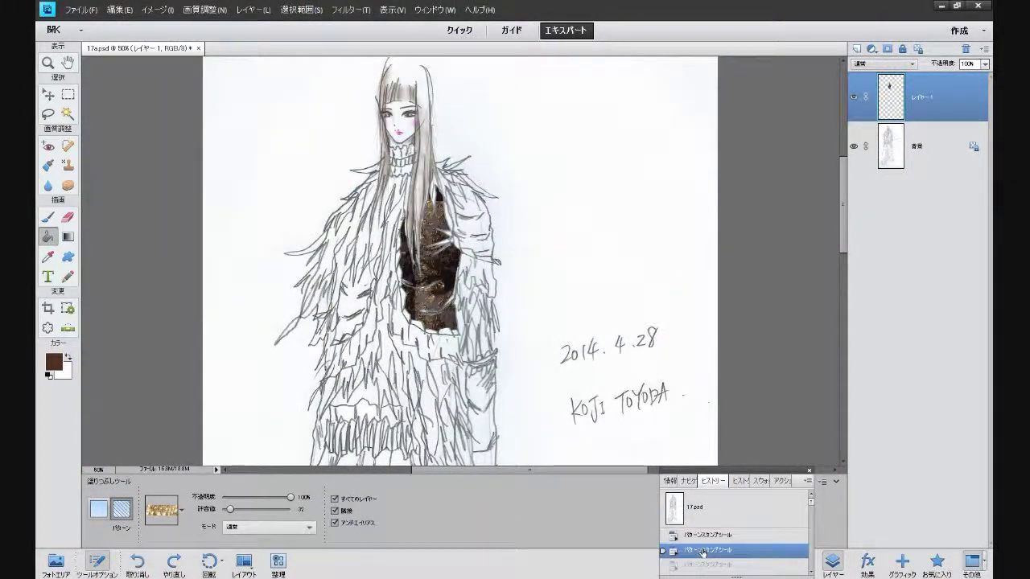
pyautogui.scroll(-1, 703, 552)
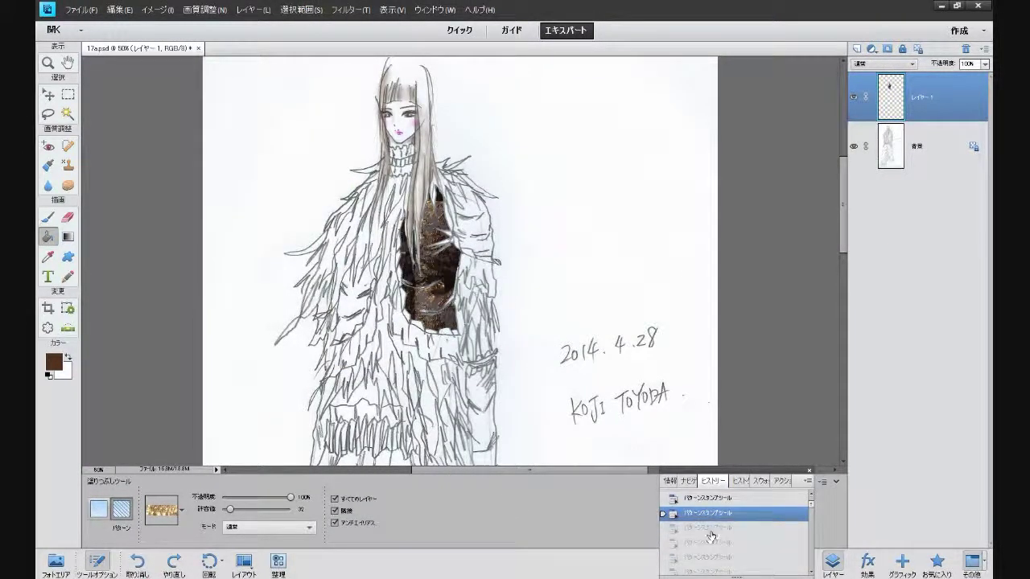
pyautogui.click(712, 529)
pyautogui.click(711, 543)
pyautogui.scroll(-1, 712, 541)
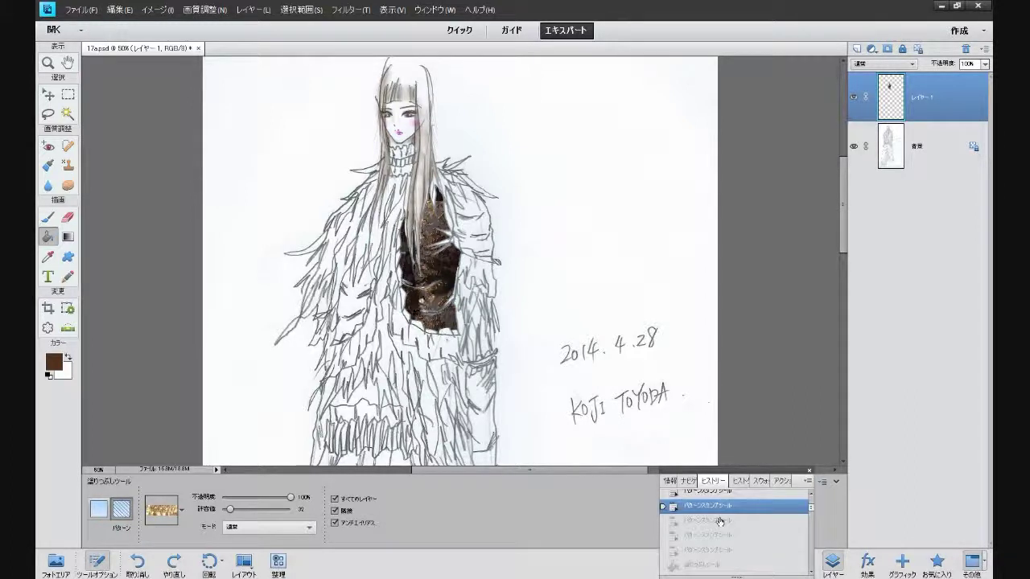
pyautogui.click(721, 521)
pyautogui.scroll(-2, 721, 524)
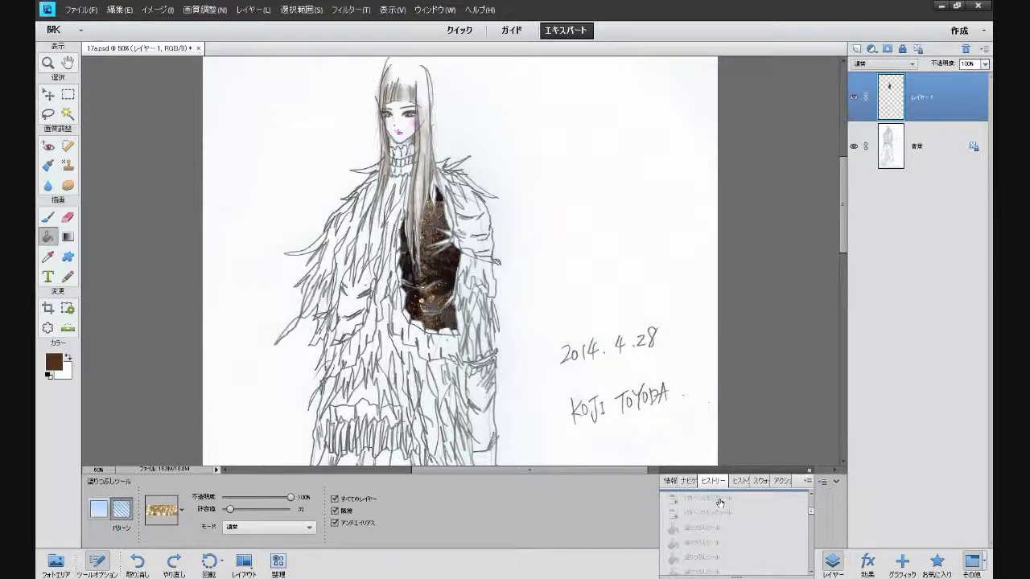
pyautogui.click(720, 500)
pyautogui.click(716, 513)
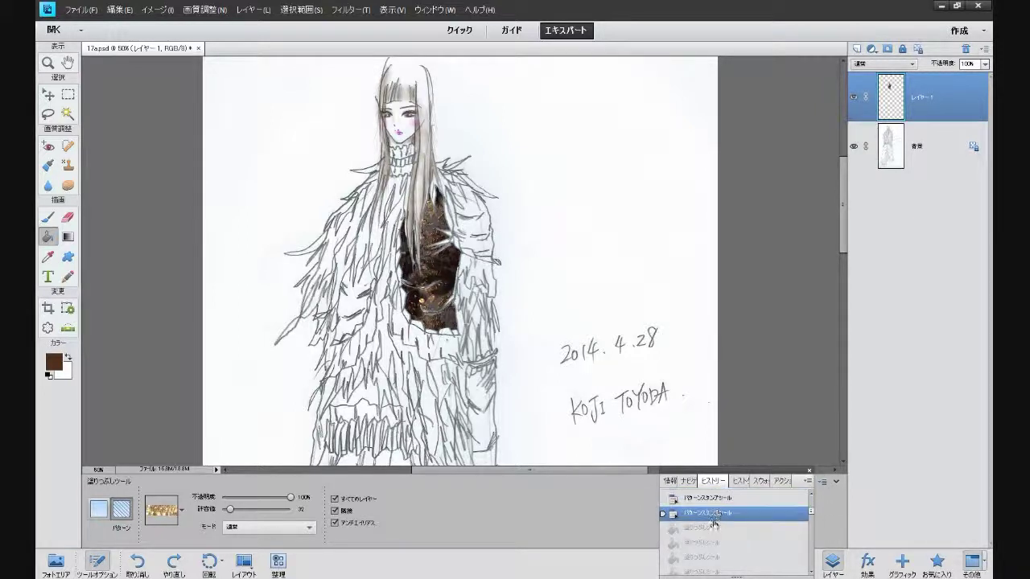
pyautogui.scroll(-1, 714, 528)
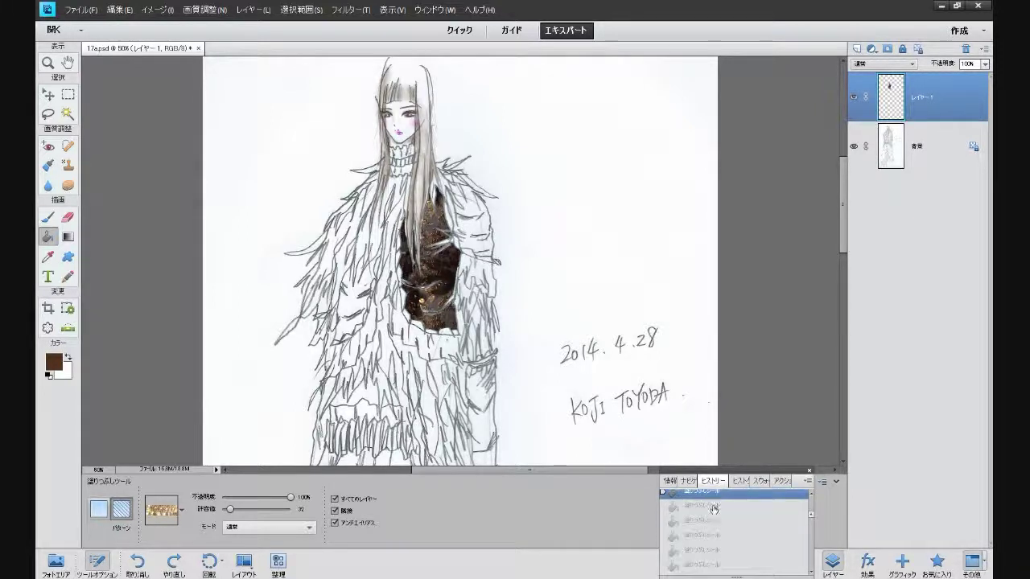
# Advance the history through the Paint Bucket fills on the garment front to the glossy layer style on Layer 1
pyautogui.scroll(2, 713, 508)
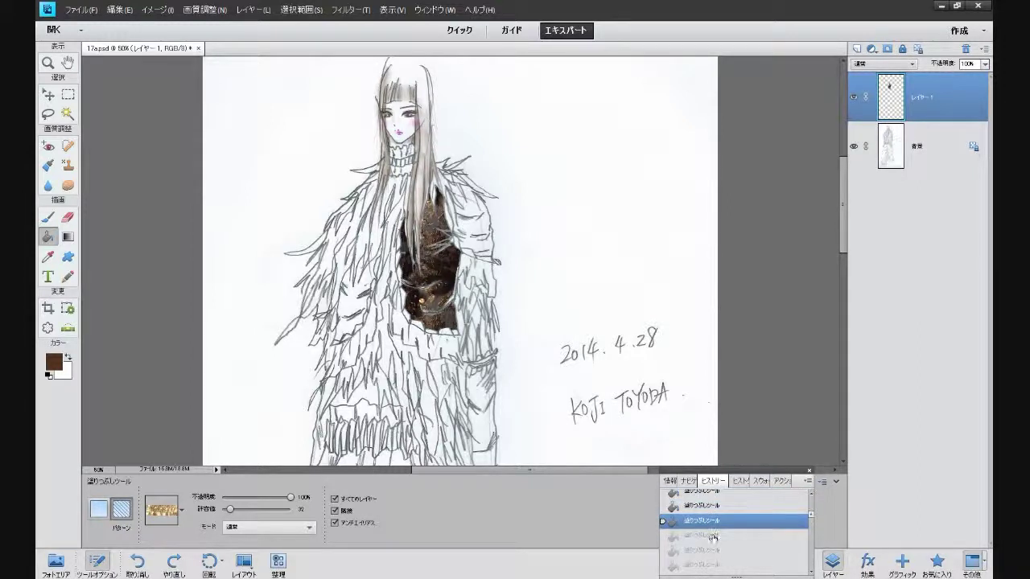
pyautogui.scroll(-1, 713, 538)
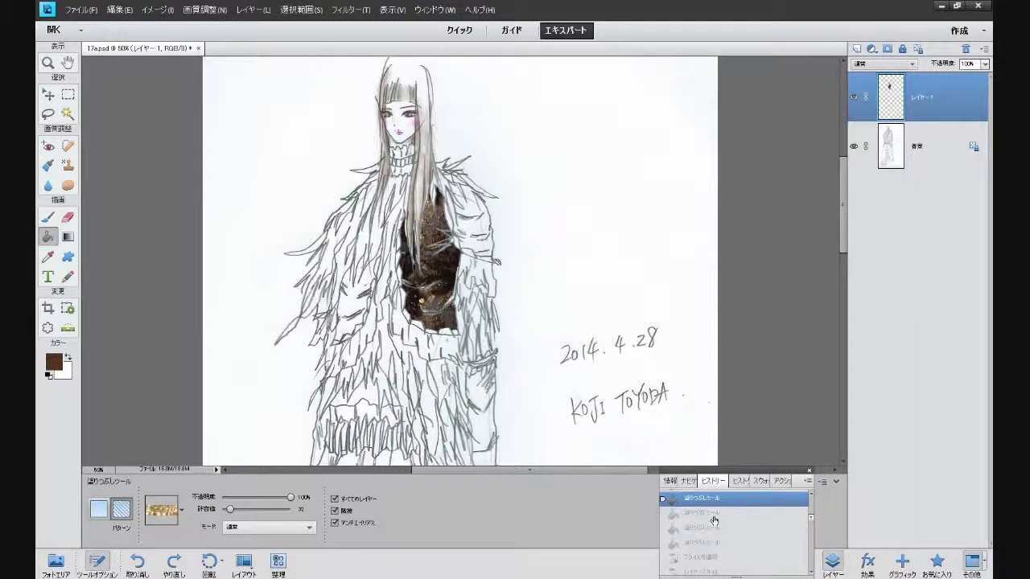
pyautogui.click(714, 516)
pyautogui.click(715, 528)
pyautogui.scroll(-2, 714, 524)
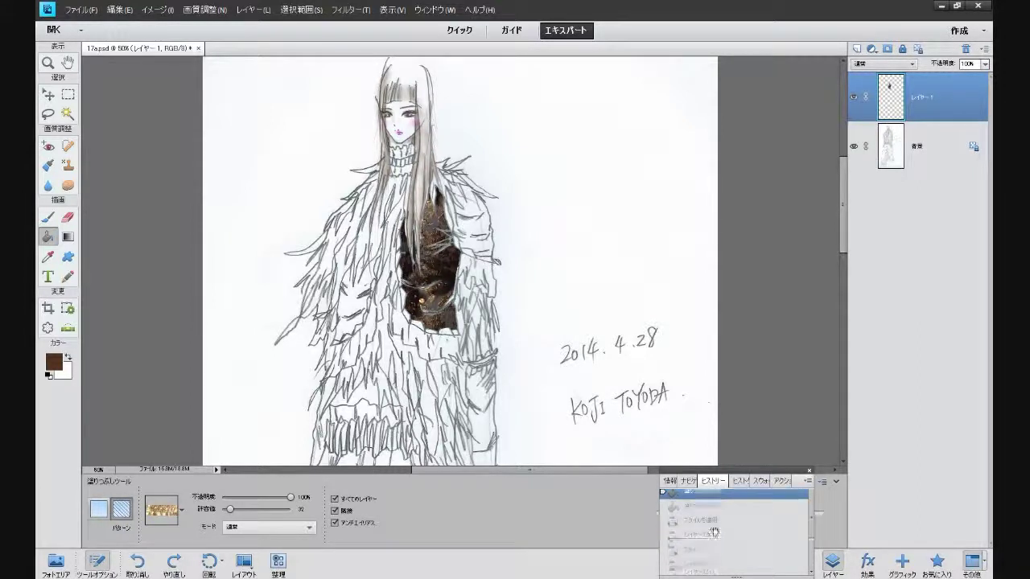
pyautogui.click(713, 507)
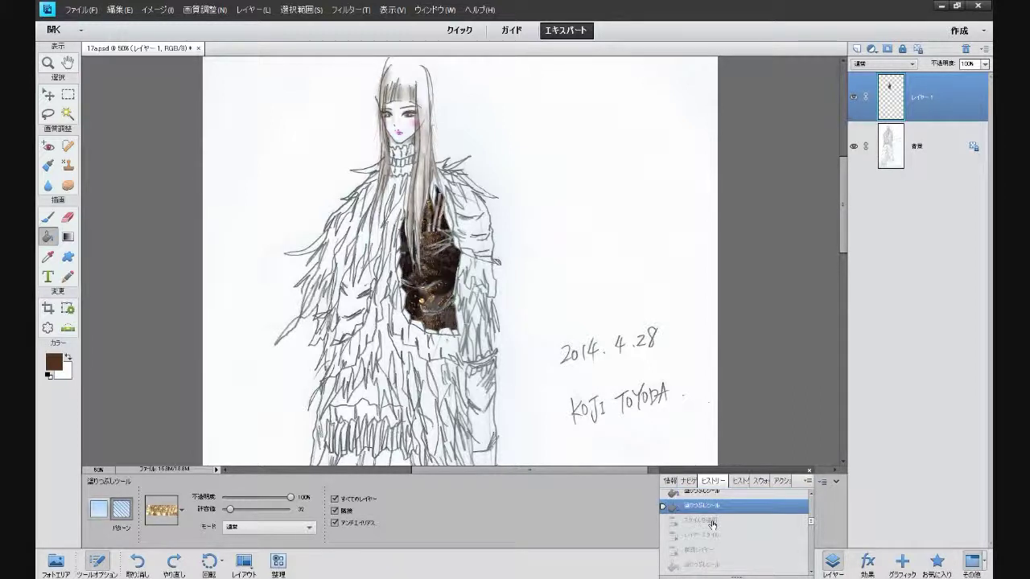
pyautogui.click(713, 522)
pyautogui.click(713, 532)
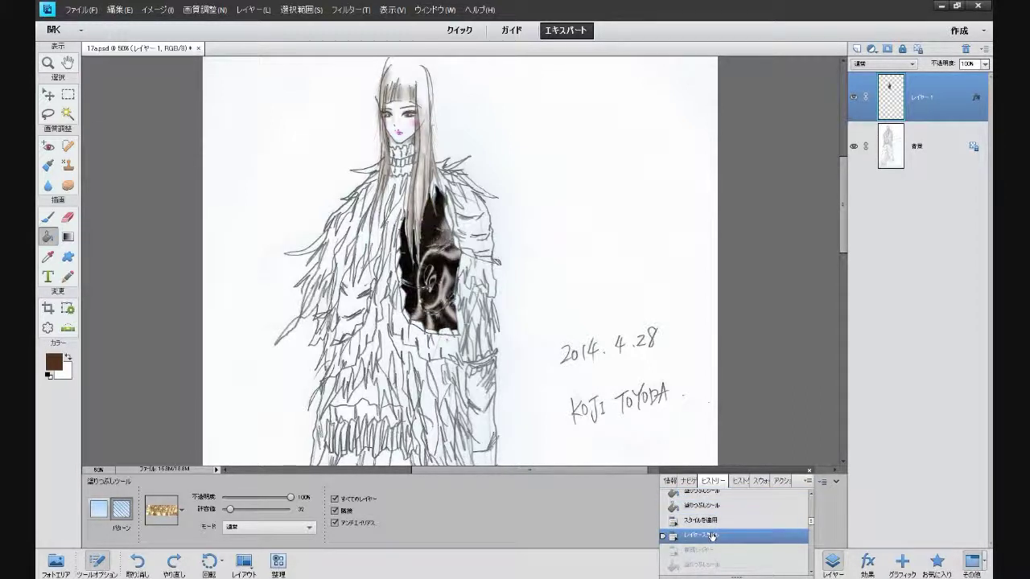
# Restore Layer 2 from the history, with the upper sleeve's pattern fill, stamp strokes and glossy style
pyautogui.scroll(-2, 713, 530)
pyautogui.click(712, 516)
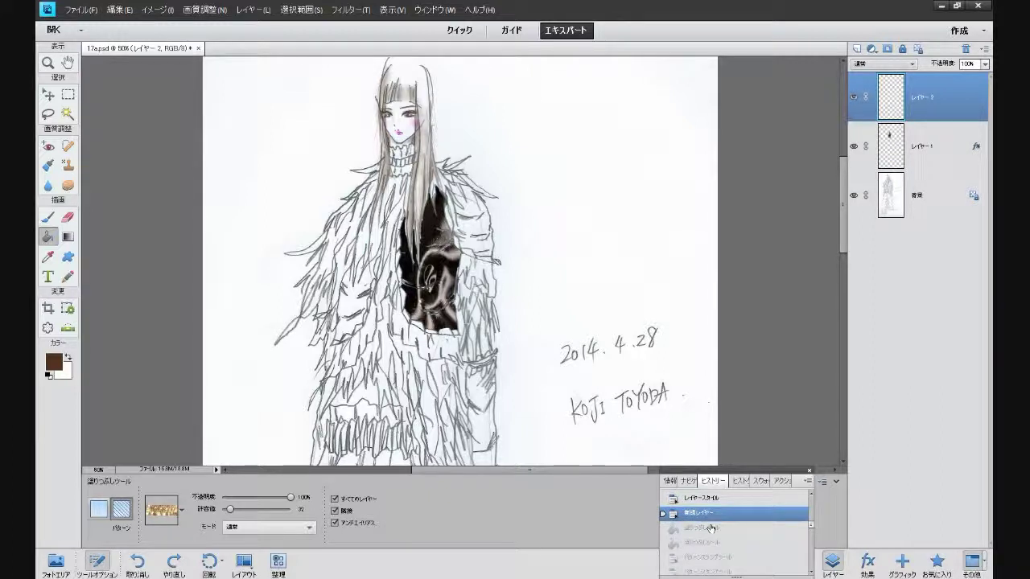
pyautogui.click(711, 528)
pyautogui.scroll(-2, 711, 524)
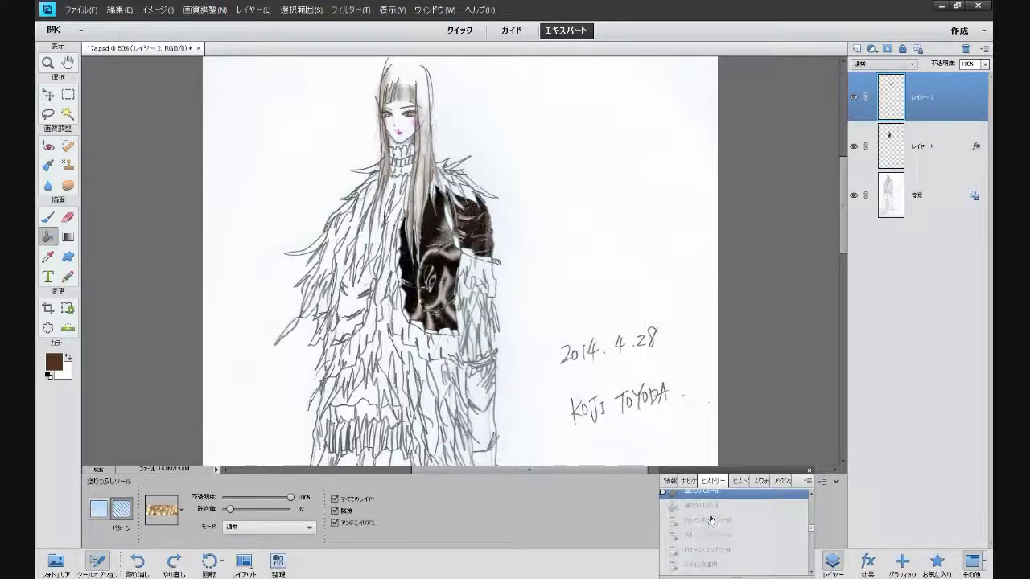
pyautogui.click(711, 507)
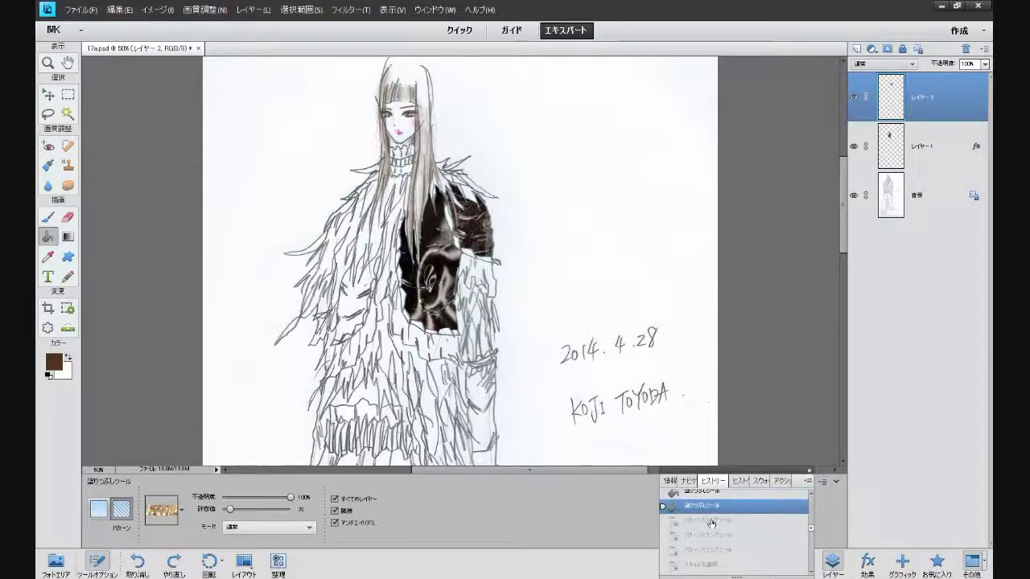
pyautogui.scroll(-2, 713, 519)
pyautogui.scroll(-2, 712, 522)
pyautogui.click(711, 515)
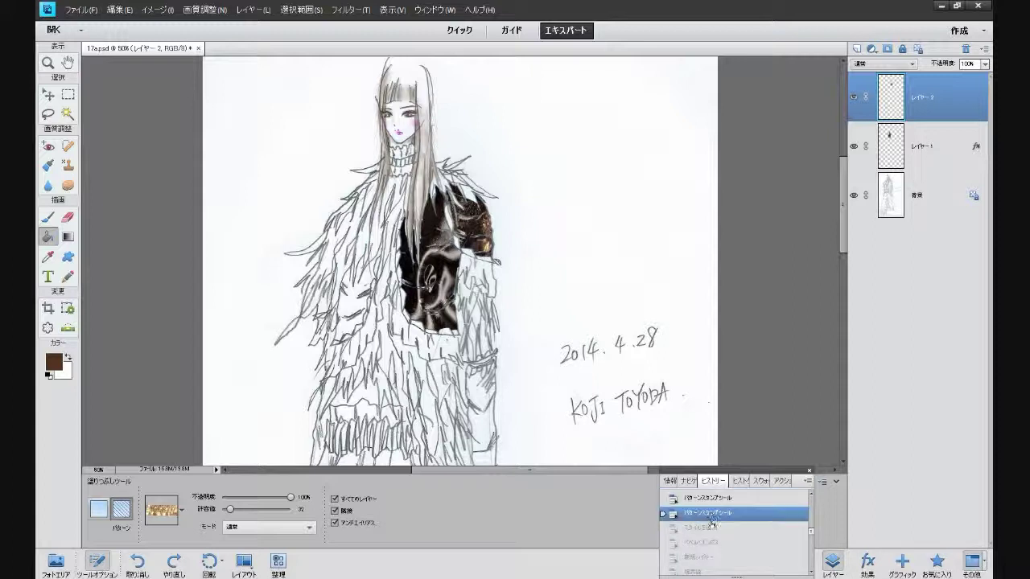
pyautogui.click(710, 529)
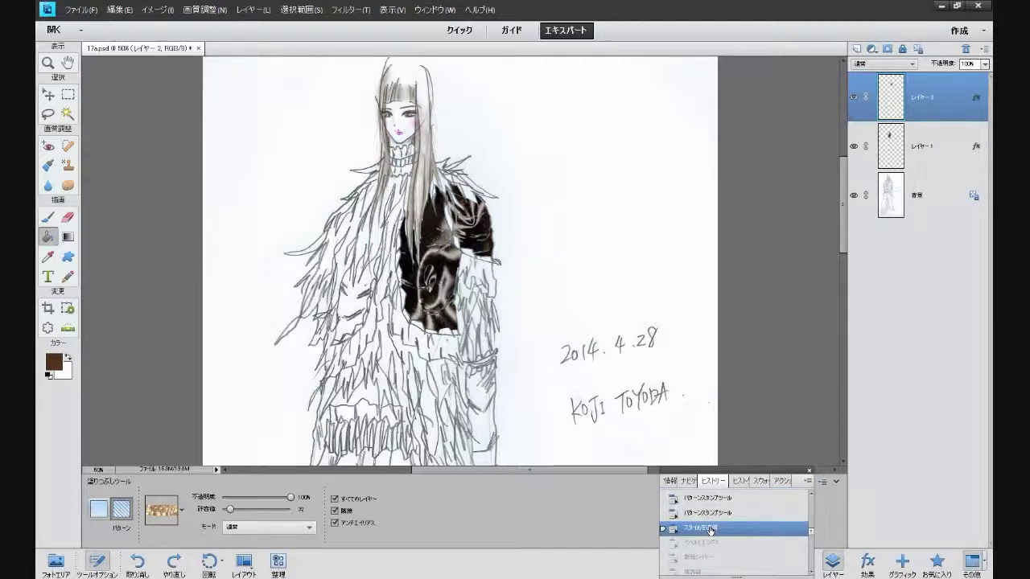
pyautogui.scroll(-2, 710, 531)
pyautogui.click(711, 526)
# Advance the history through Layer 3's pattern fill, stamp strokes and layer style on the opposite sleeve opening
pyautogui.scroll(-2, 710, 526)
pyautogui.click(710, 515)
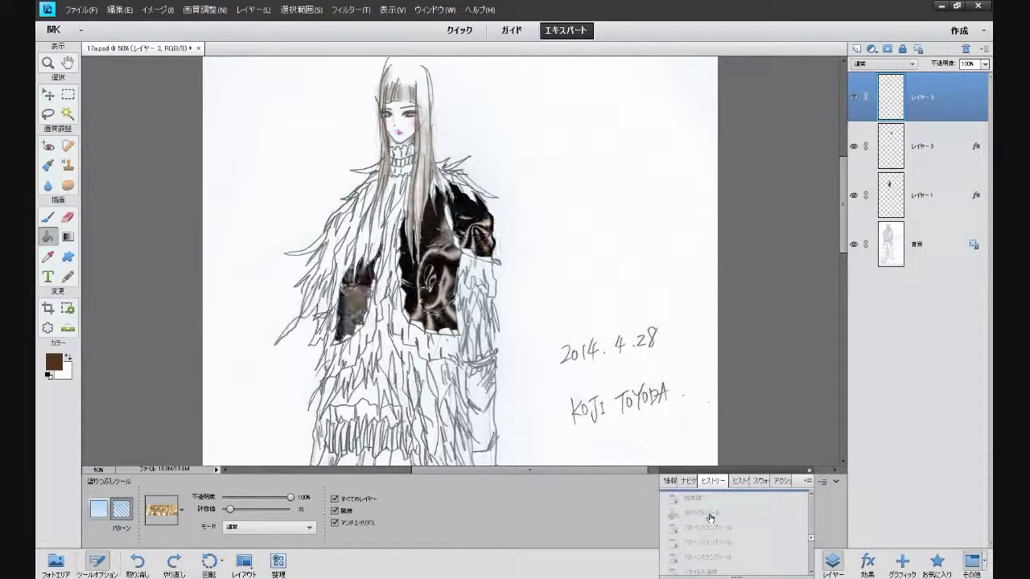
pyautogui.click(710, 528)
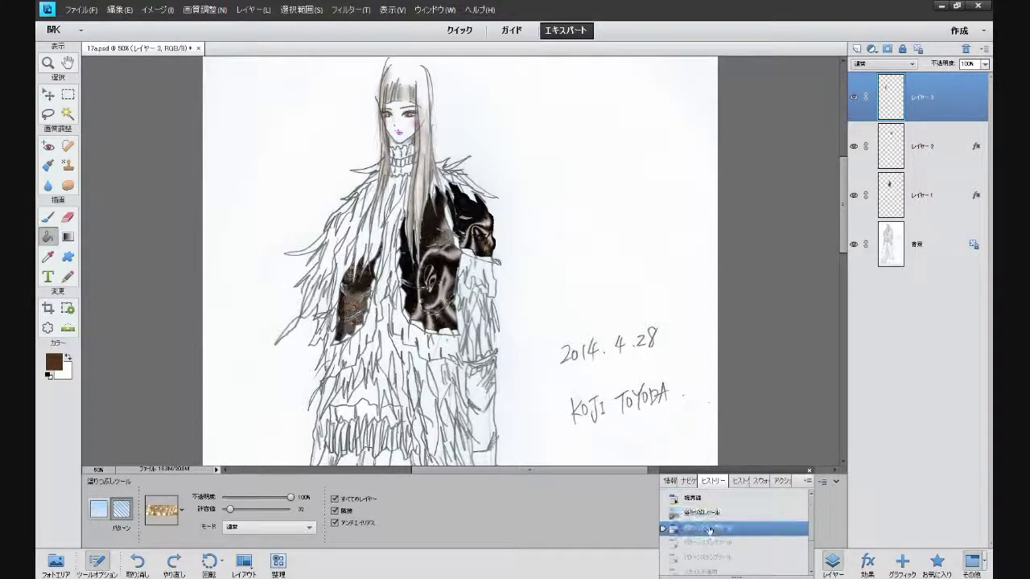
pyautogui.scroll(-2, 710, 528)
pyautogui.click(710, 527)
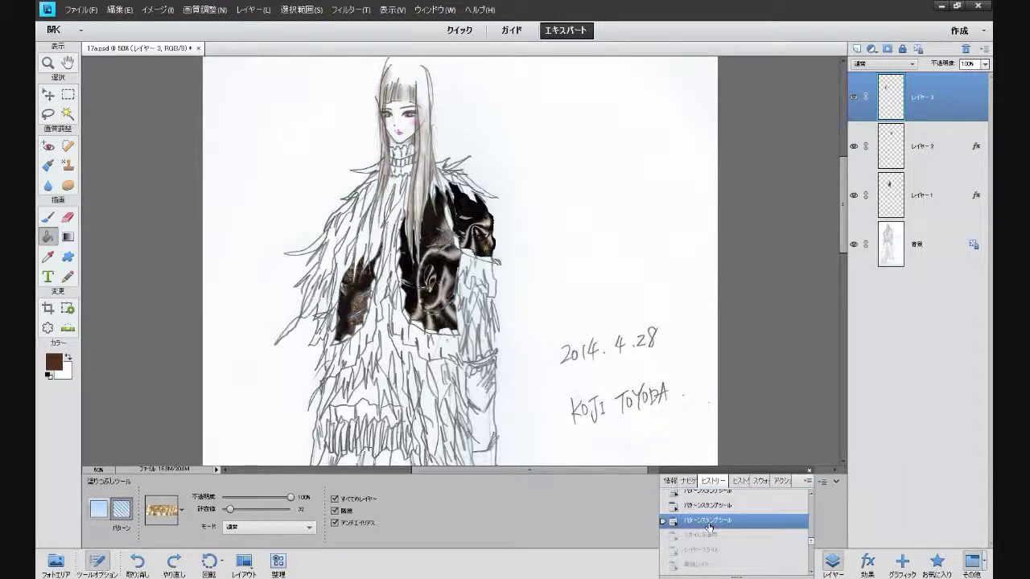
pyautogui.scroll(-2, 711, 520)
pyautogui.click(714, 502)
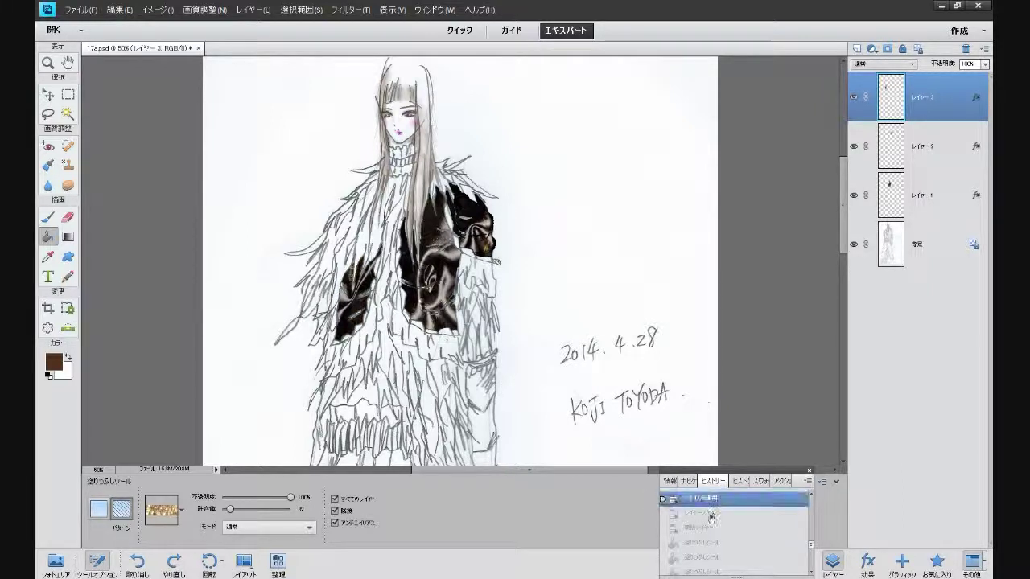
pyautogui.click(711, 516)
# Restore Layer 4 from the history, with the Paint Bucket fills and applied style on the high collar
pyautogui.scroll(-2, 710, 519)
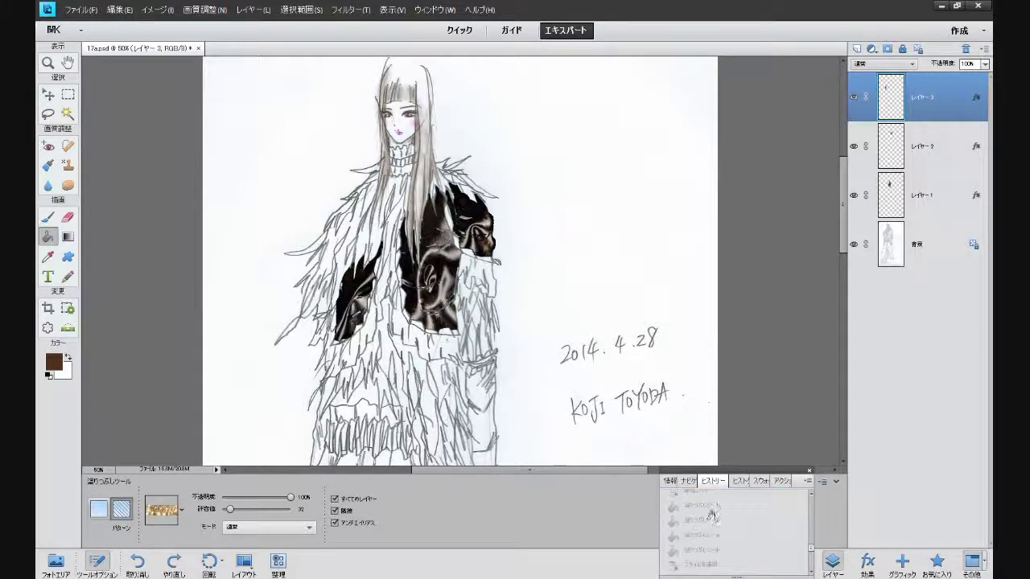
pyautogui.click(712, 508)
pyautogui.click(710, 522)
pyautogui.scroll(-1, 711, 533)
pyautogui.click(712, 531)
pyautogui.scroll(-2, 712, 534)
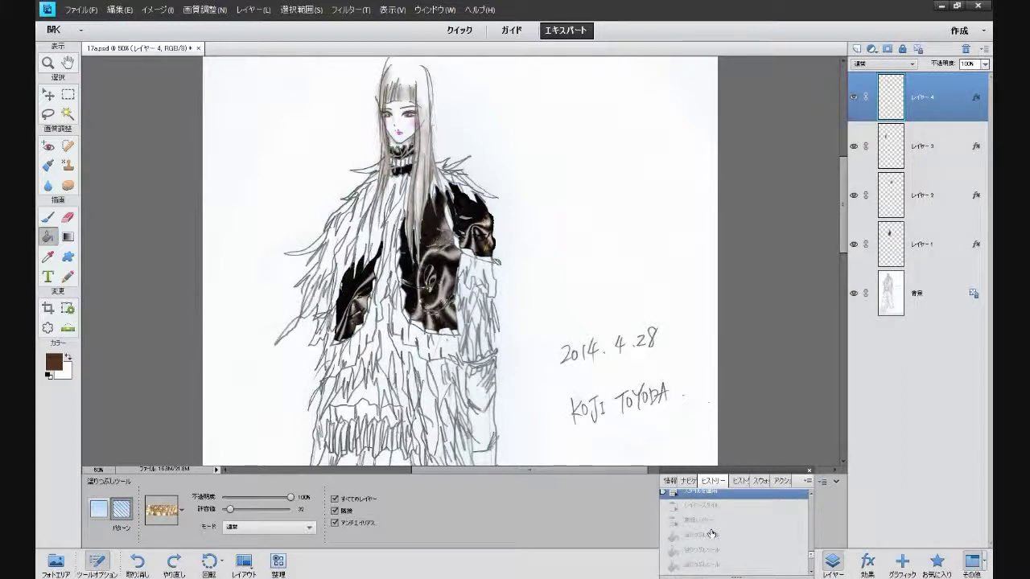
# Advance the history through Layer 5's Paint Bucket fills on the collar to its applied style
pyautogui.click(712, 534)
pyautogui.scroll(-2, 712, 534)
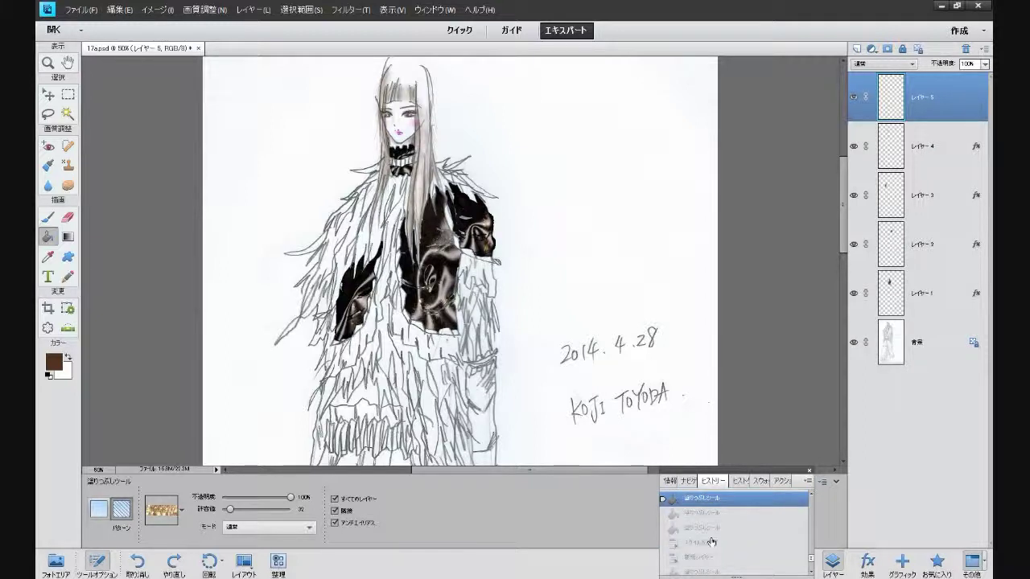
pyautogui.click(712, 542)
pyautogui.scroll(-2, 712, 544)
pyautogui.click(712, 541)
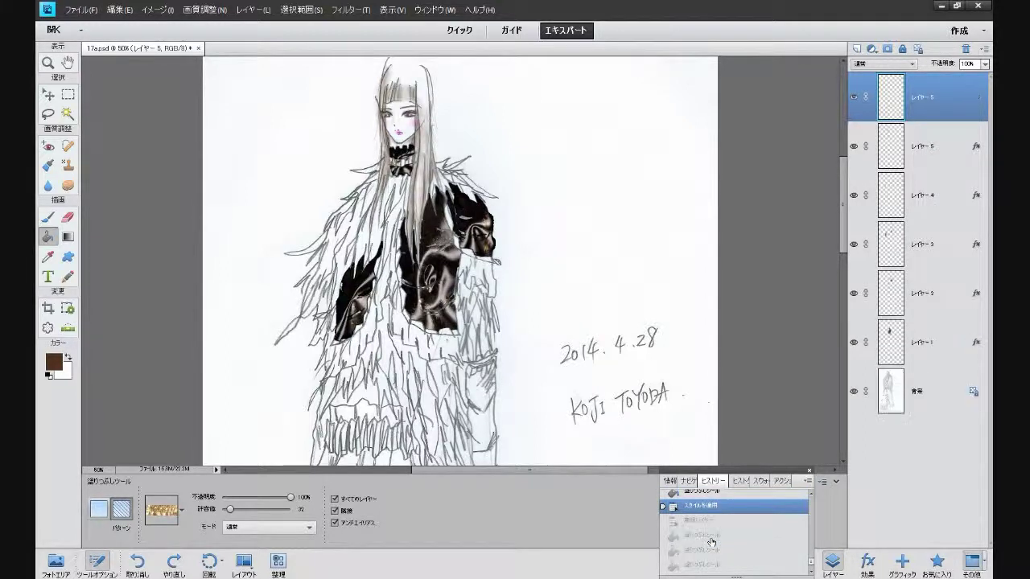
# Bring the drawing to its newest history state, past Layer 6's collar fills and style to the new empty Layer 7
pyautogui.scroll(-2, 712, 543)
pyautogui.click(712, 539)
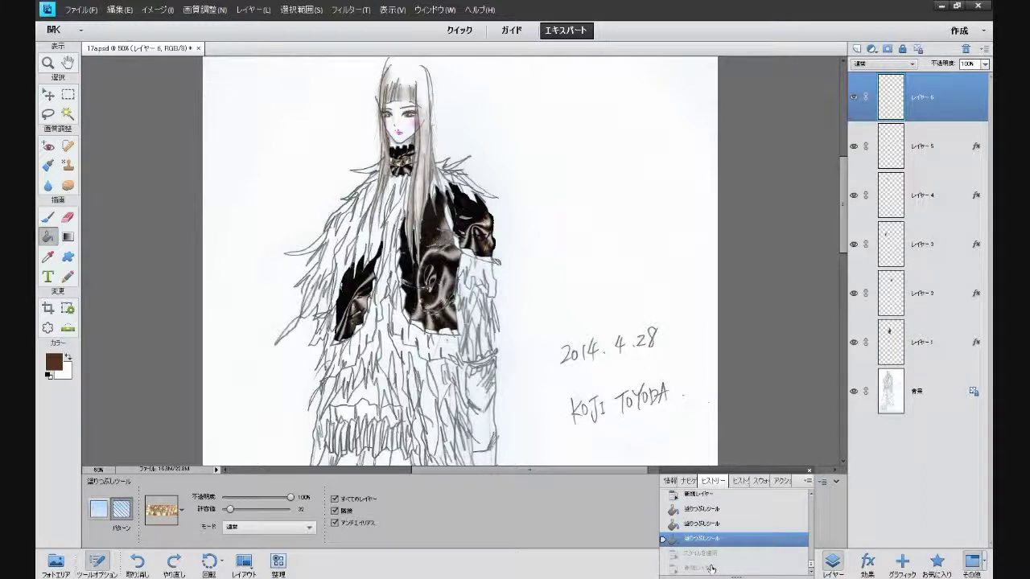
pyautogui.click(711, 568)
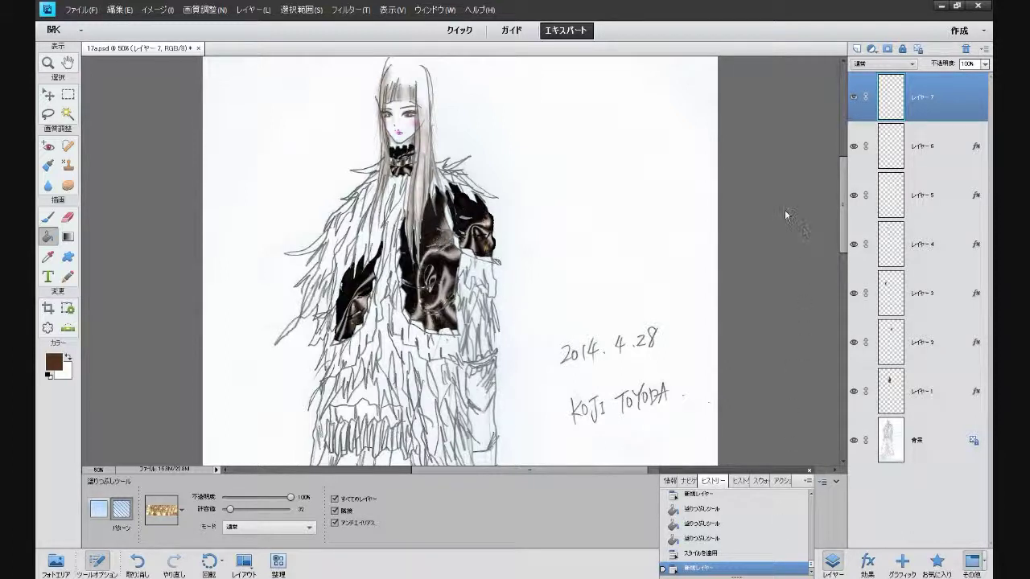
pyautogui.scroll(-5, 780, 210)
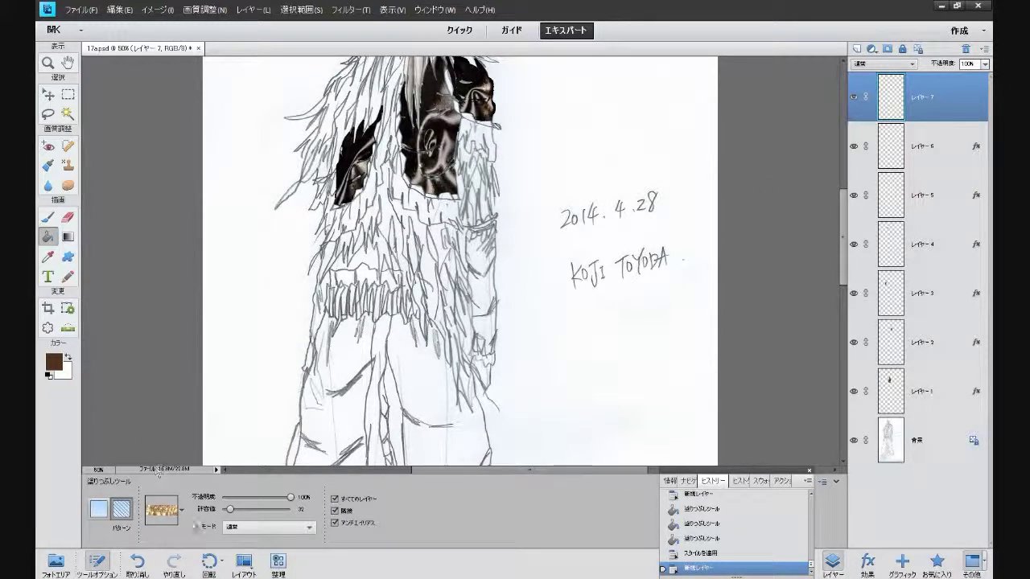
# Look through the Paint Bucket's patterns and load the b.pat pattern file into the library
pyautogui.click(181, 509)
pyautogui.moveTo(251, 331); pyautogui.dragTo(254, 374)
pyautogui.moveTo(252, 441); pyautogui.dragTo(258, 470)
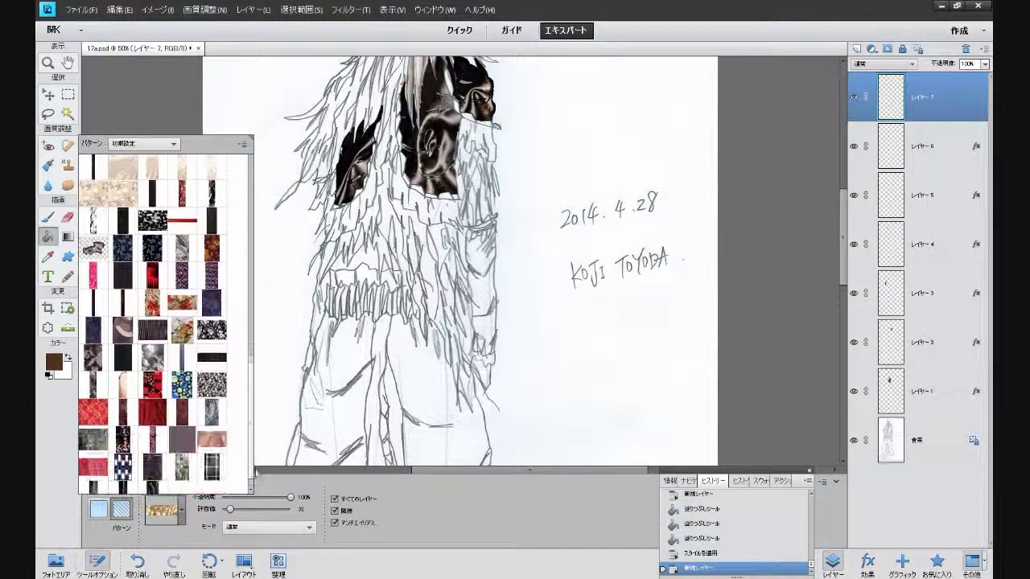
pyautogui.moveTo(249, 398); pyautogui.dragTo(249, 393)
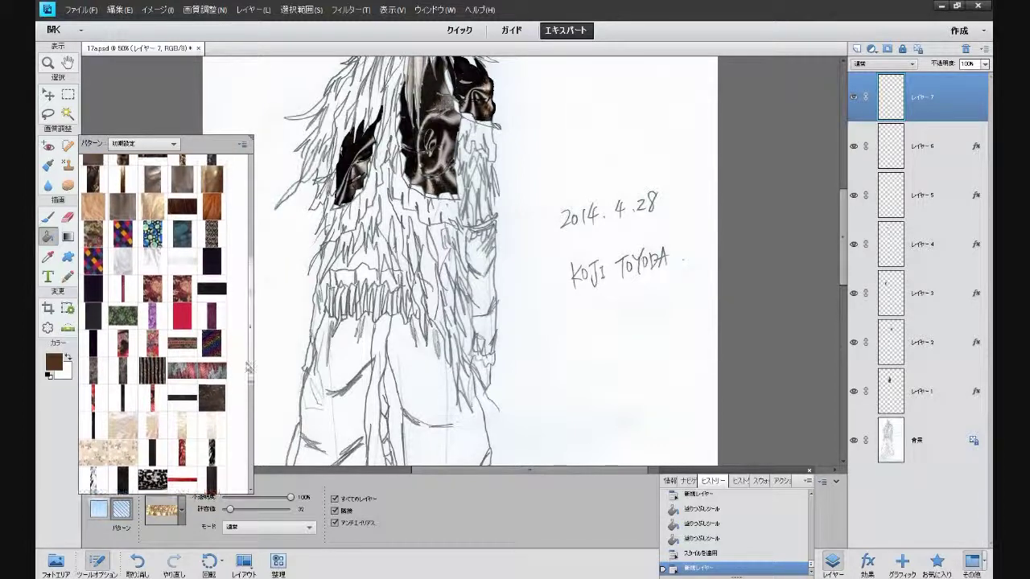
pyautogui.moveTo(250, 276); pyautogui.dragTo(251, 256)
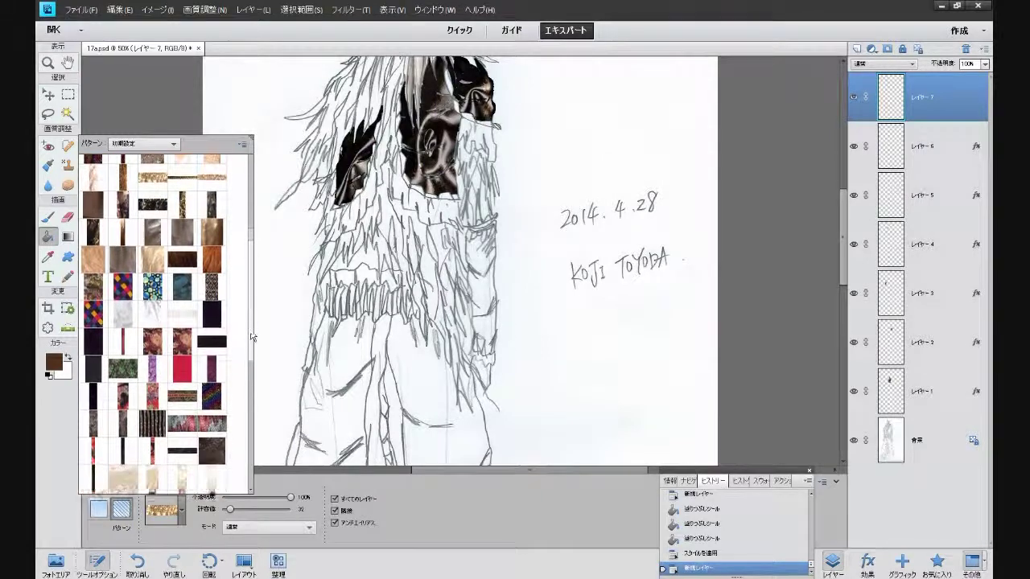
pyautogui.scroll(-1, 249, 386)
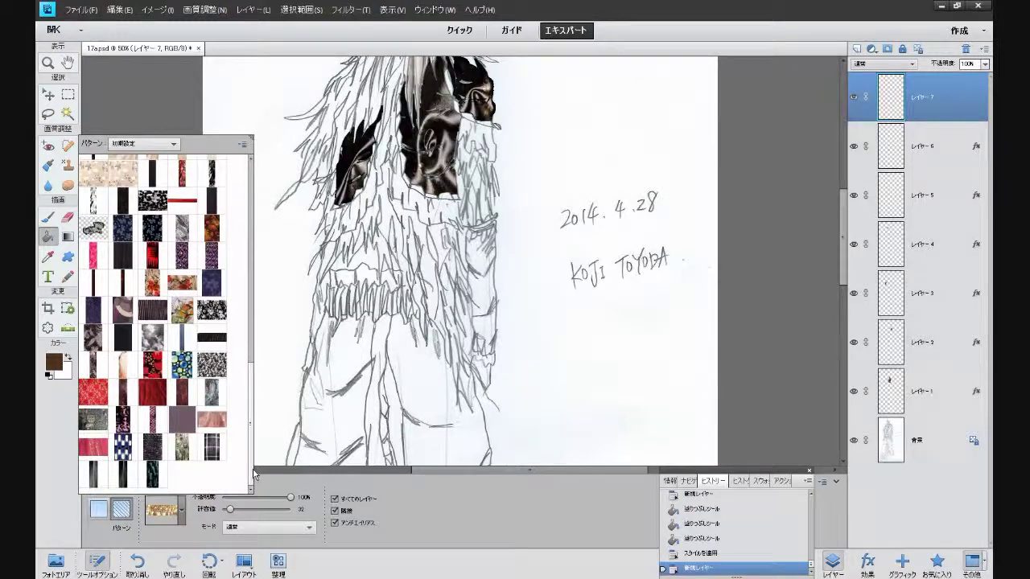
pyautogui.moveTo(252, 474); pyautogui.dragTo(252, 251)
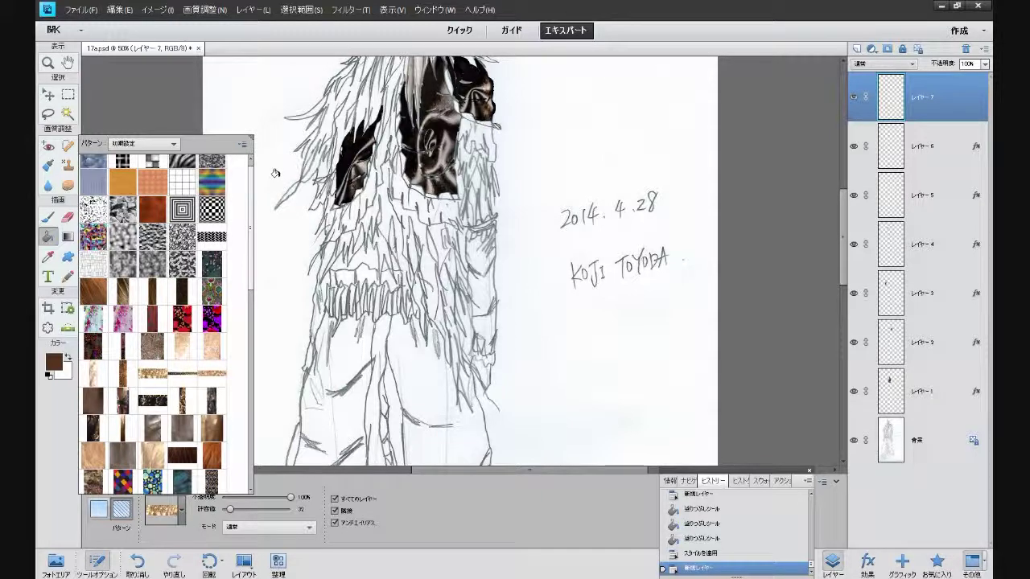
pyautogui.click(243, 145)
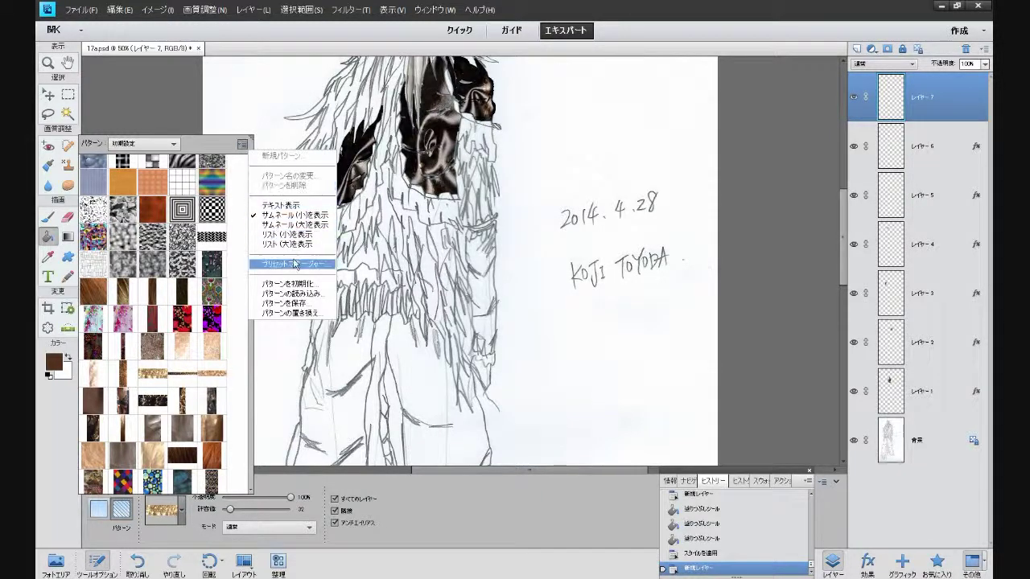
pyautogui.click(274, 294)
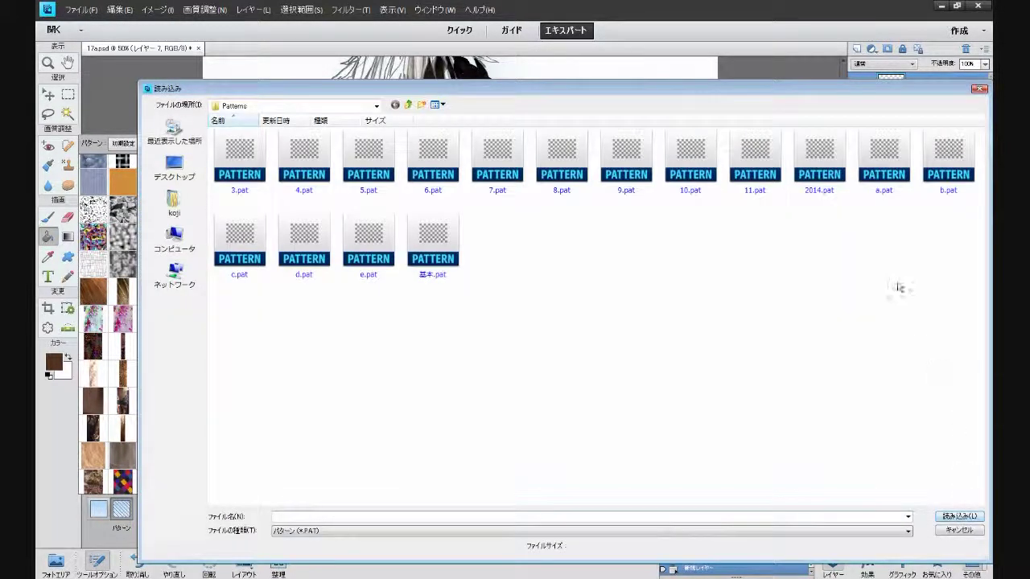
pyautogui.doubleClick(948, 161)
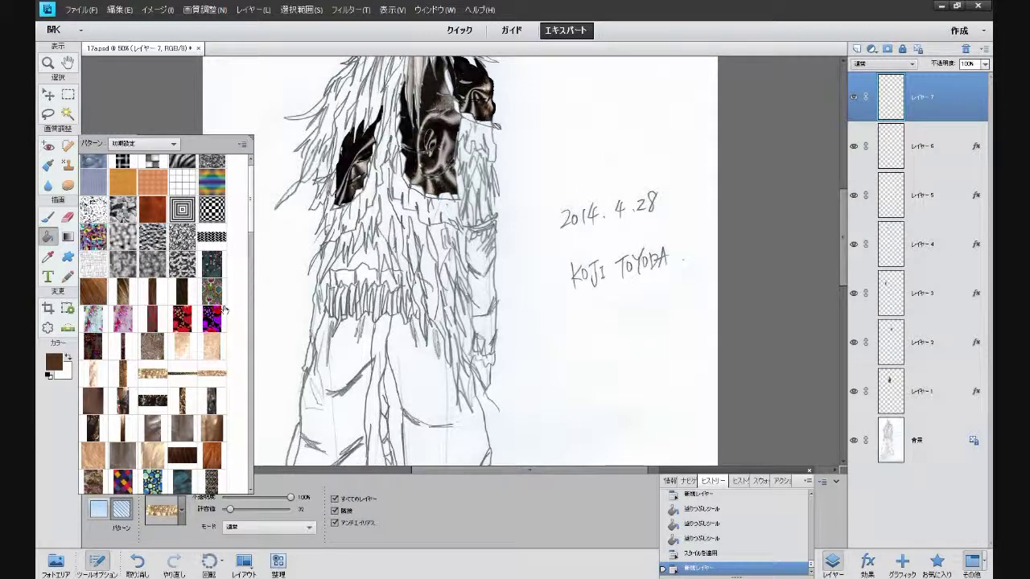
# Choose the dark brown mottled texture near the end of the loaded patterns as the Paint Bucket fill
pyautogui.scroll(-4, 250, 276)
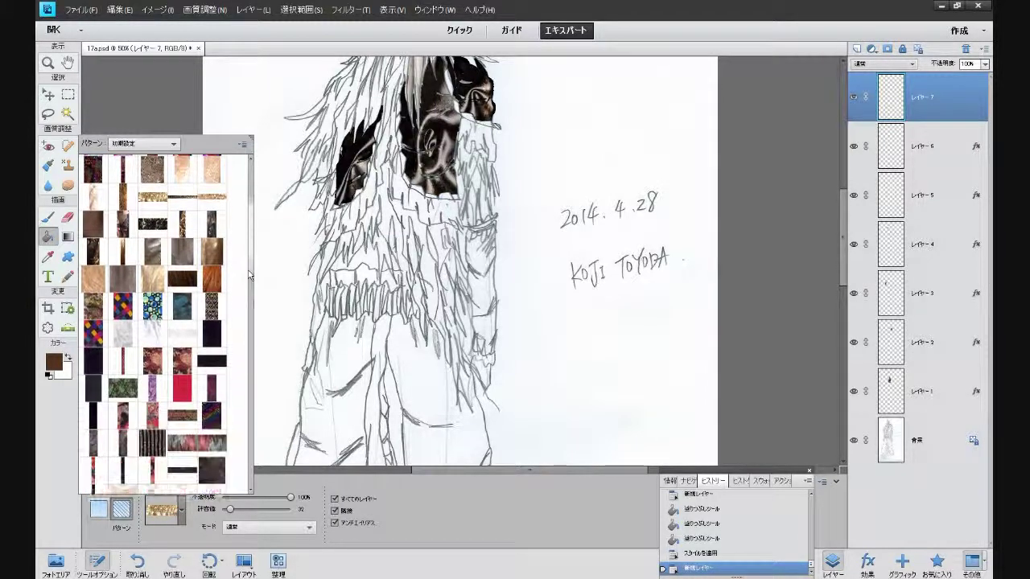
pyautogui.scroll(-4, 250, 276)
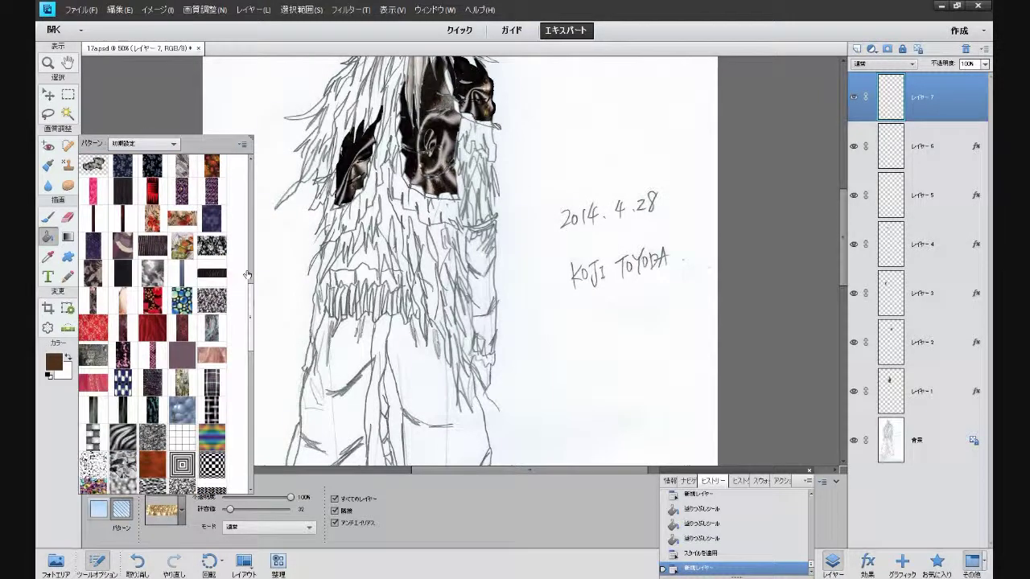
pyautogui.scroll(-6, 247, 276)
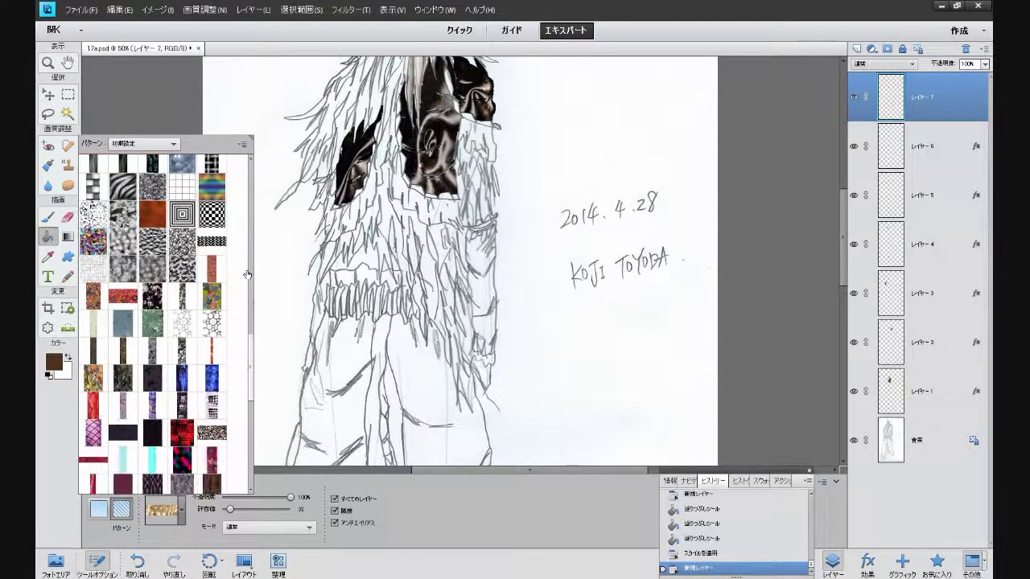
pyautogui.scroll(-1, 247, 276)
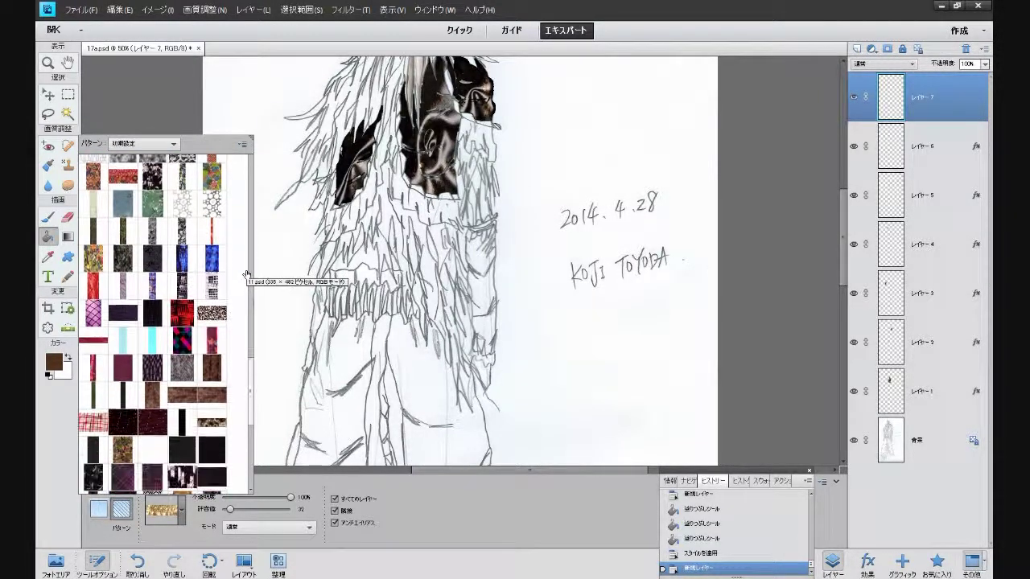
pyautogui.scroll(3, 247, 275)
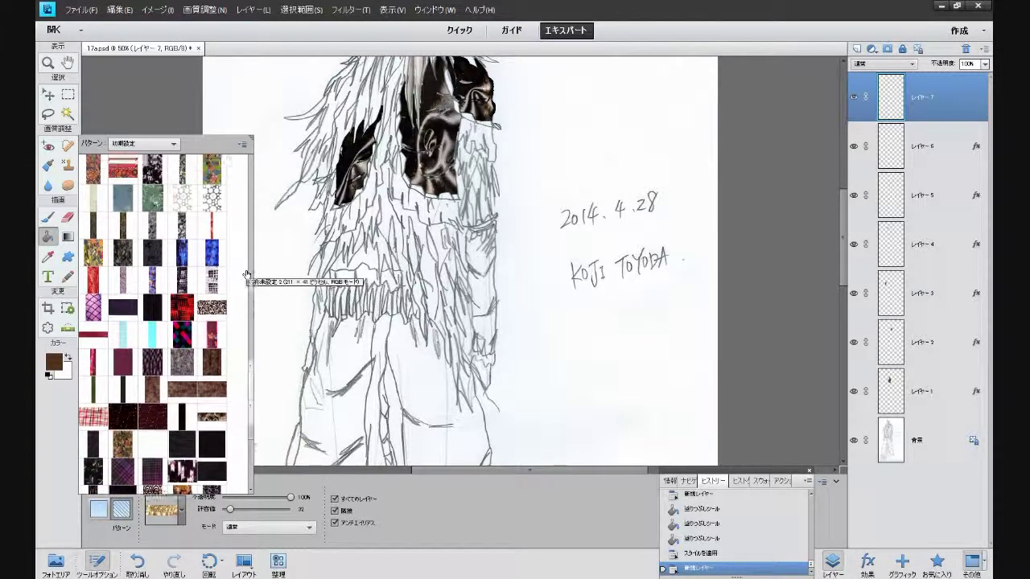
pyautogui.scroll(2, 247, 276)
pyautogui.scroll(-10, 247, 276)
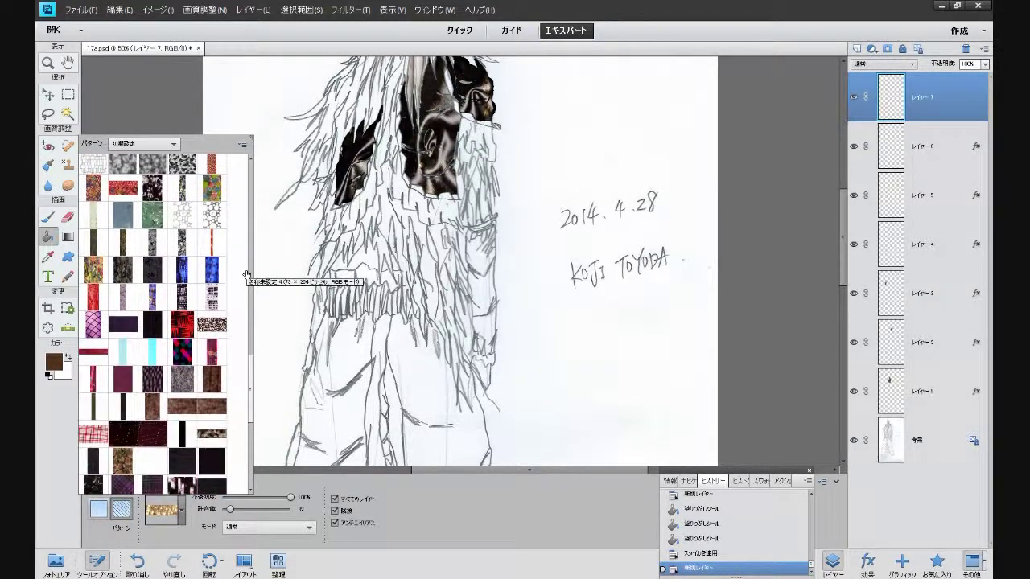
pyautogui.scroll(-5, 247, 275)
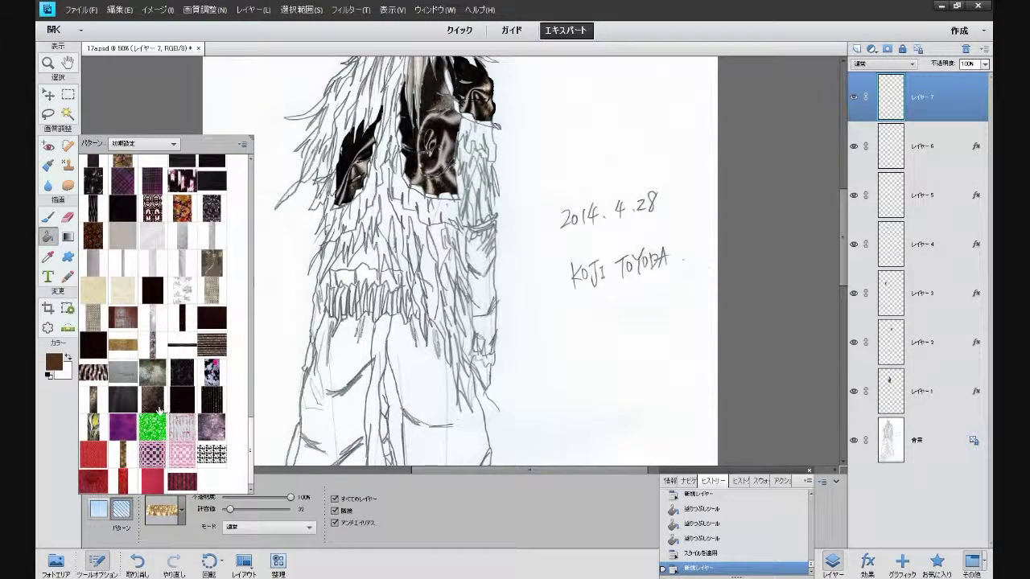
pyautogui.click(153, 400)
pyautogui.click(772, 341)
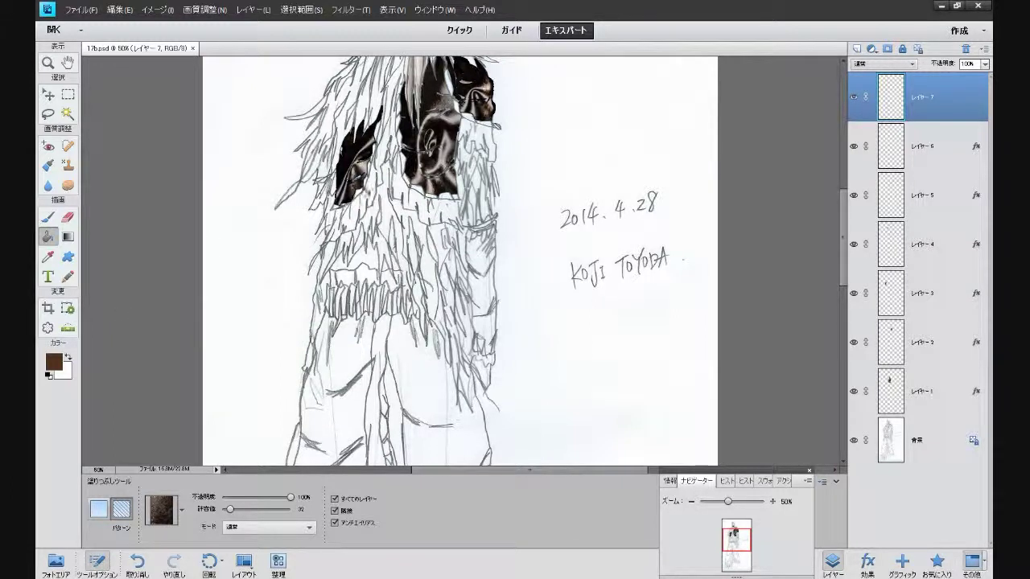
# Fill the middle and lower sections of the narrow sleeve beside the fringed jacket with the dark brown pattern on Layer 7
pyautogui.moveTo(846, 241)
pyautogui.mouseDown()
pyautogui.moveTo(848, 290)
pyautogui.moveTo(847, 238)
pyautogui.mouseUp()
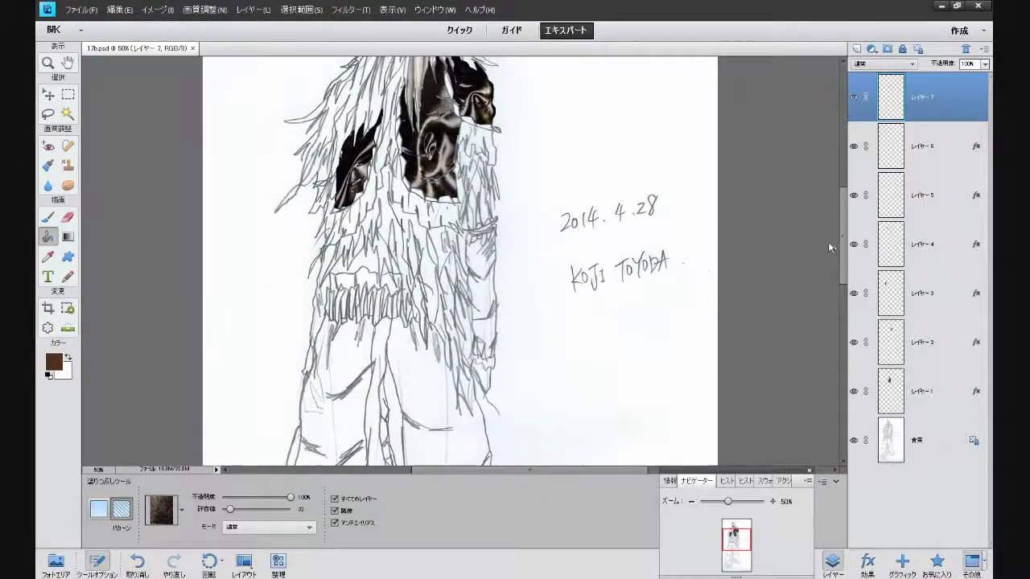
pyautogui.click(482, 297)
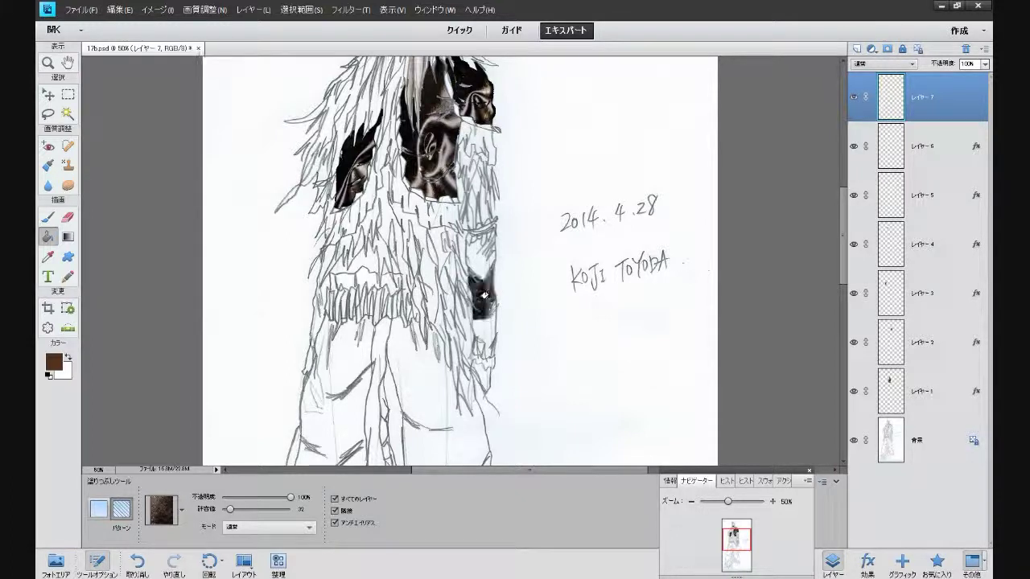
pyautogui.click(482, 342)
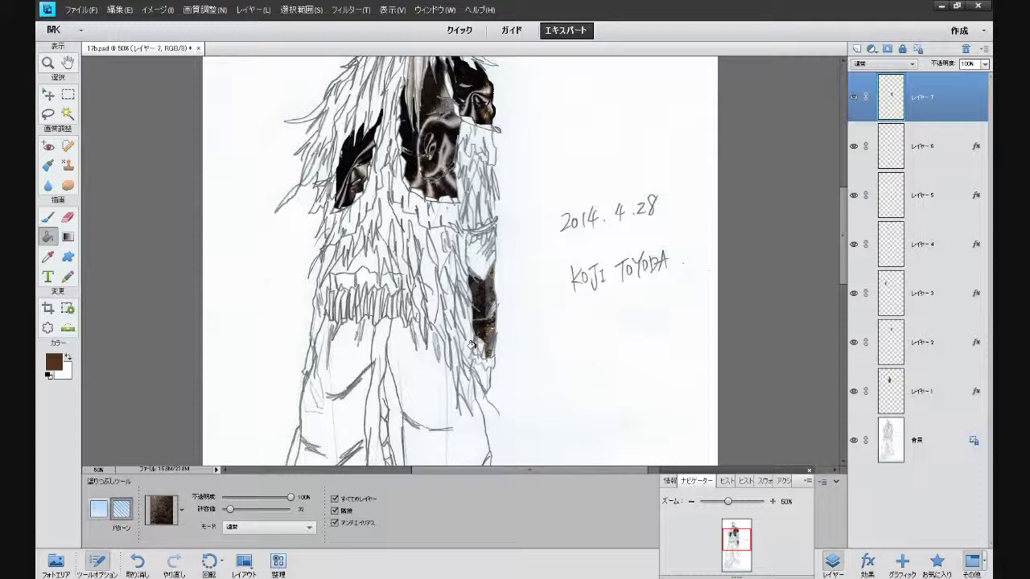
pyautogui.click(472, 346)
pyautogui.hotkey('ctrl', 'z')
pyautogui.click(475, 349)
# Fill the small gaps near the sleeve's cuff and its upper section with the same dark brown pattern
pyautogui.click(773, 502)
pyautogui.click(774, 502)
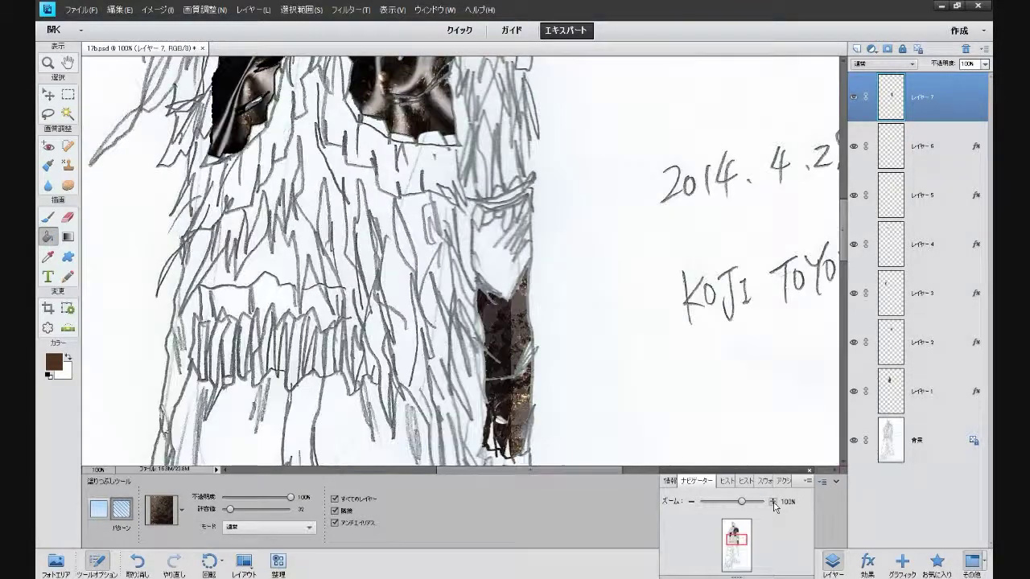
pyautogui.moveTo(845, 238); pyautogui.dragTo(850, 258)
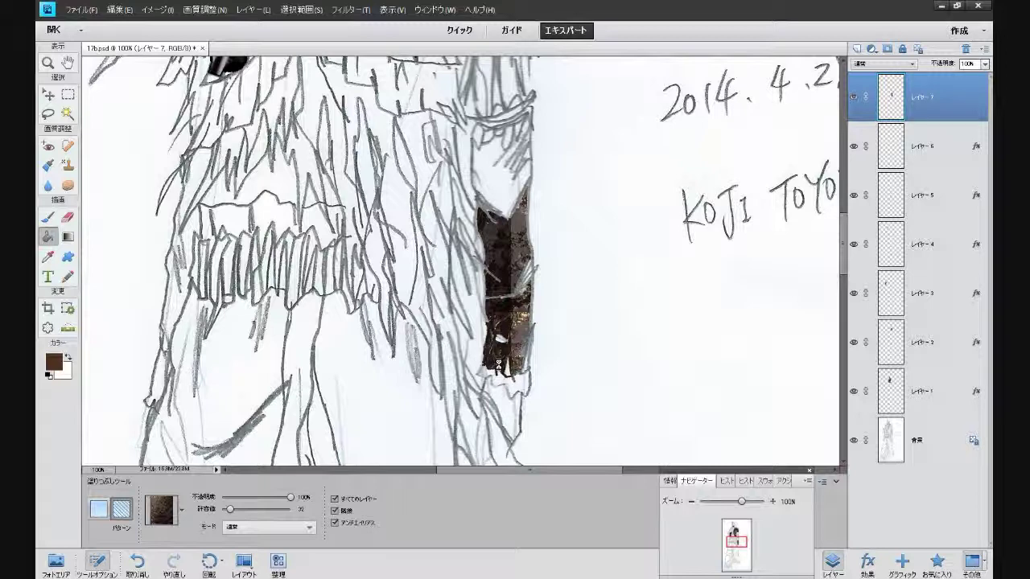
pyautogui.click(498, 364)
pyautogui.click(500, 338)
pyautogui.click(499, 169)
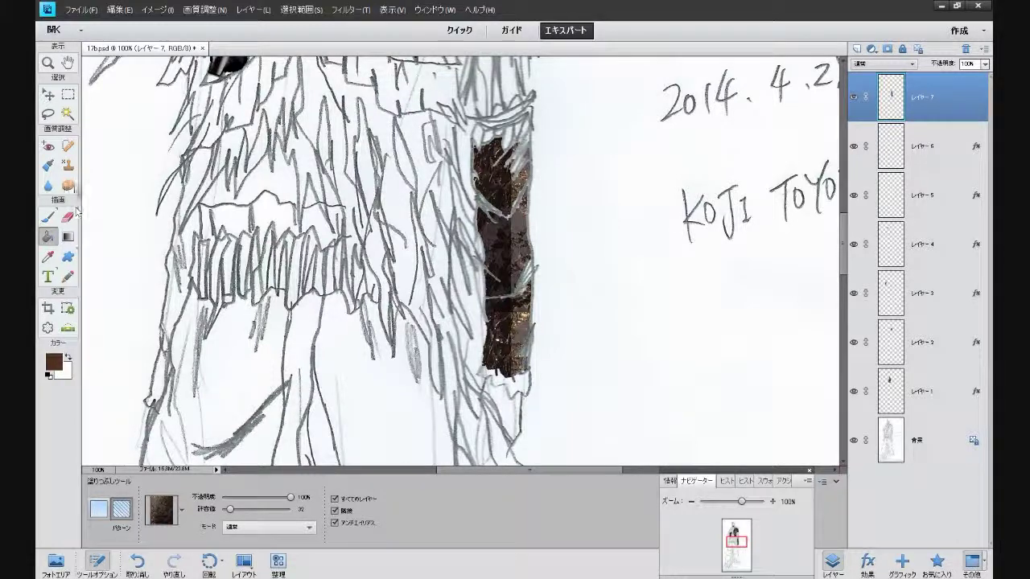
# Paint a Pattern Stamp stroke down the middle of the filled sleeve, undoing the stray stroke across the jacket
pyautogui.click(67, 165)
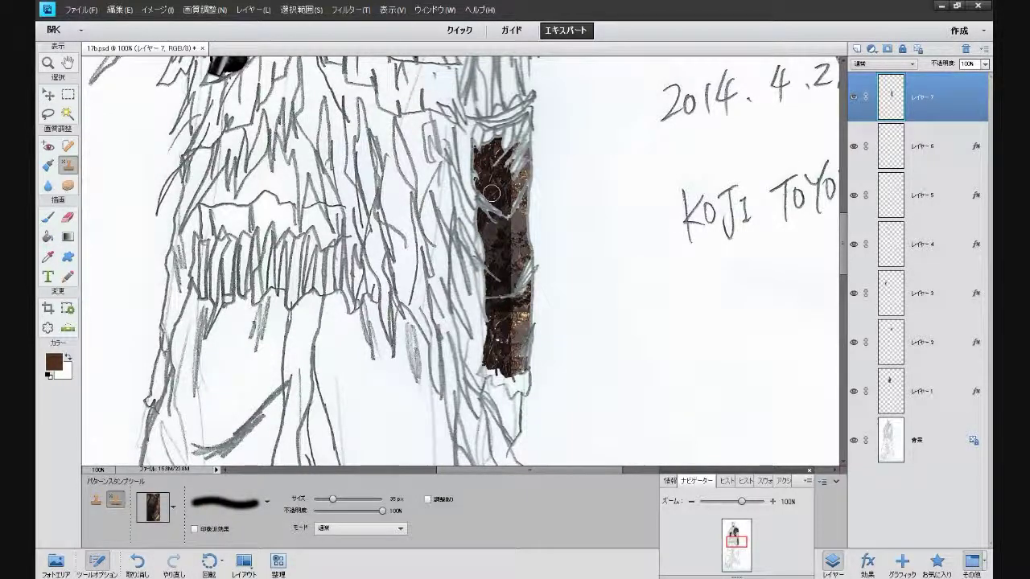
pyautogui.moveTo(330, 168); pyautogui.dragTo(509, 196)
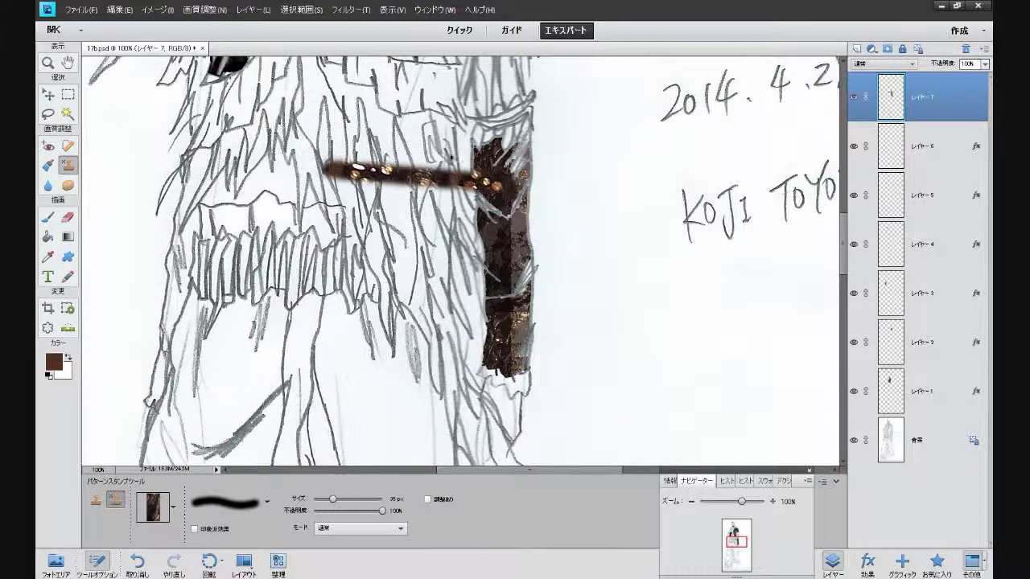
pyautogui.hotkey('ctrl', 'z')
pyautogui.moveTo(509, 187)
pyautogui.mouseDown()
pyautogui.moveTo(505, 289)
pyautogui.moveTo(517, 318)
pyautogui.moveTo(509, 366)
pyautogui.mouseUp()
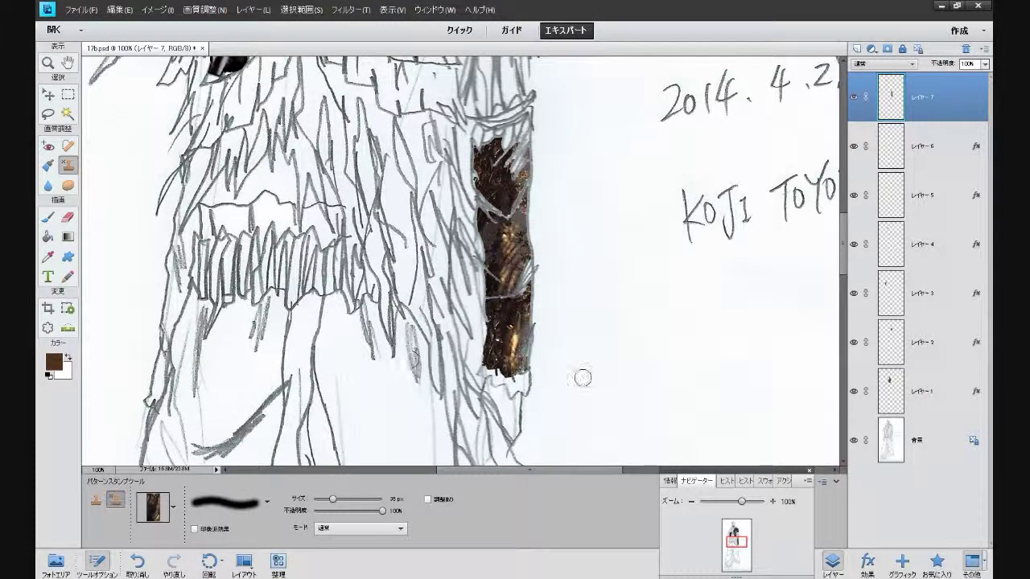
# Apply the favourite metallic style (メタリック) to Layer 7's sleeve fill
pyautogui.click(868, 561)
pyautogui.click(937, 561)
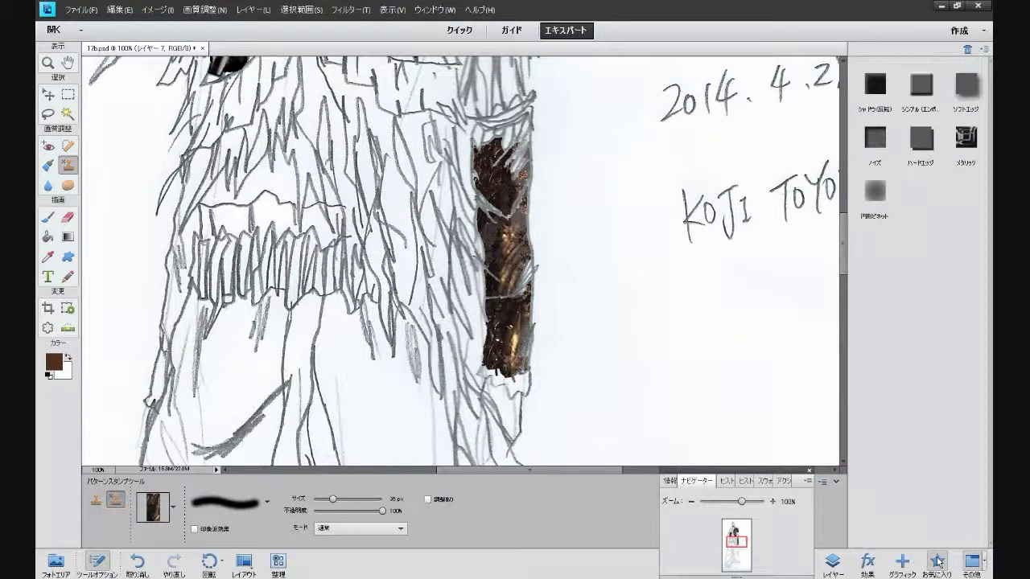
pyautogui.click(976, 146)
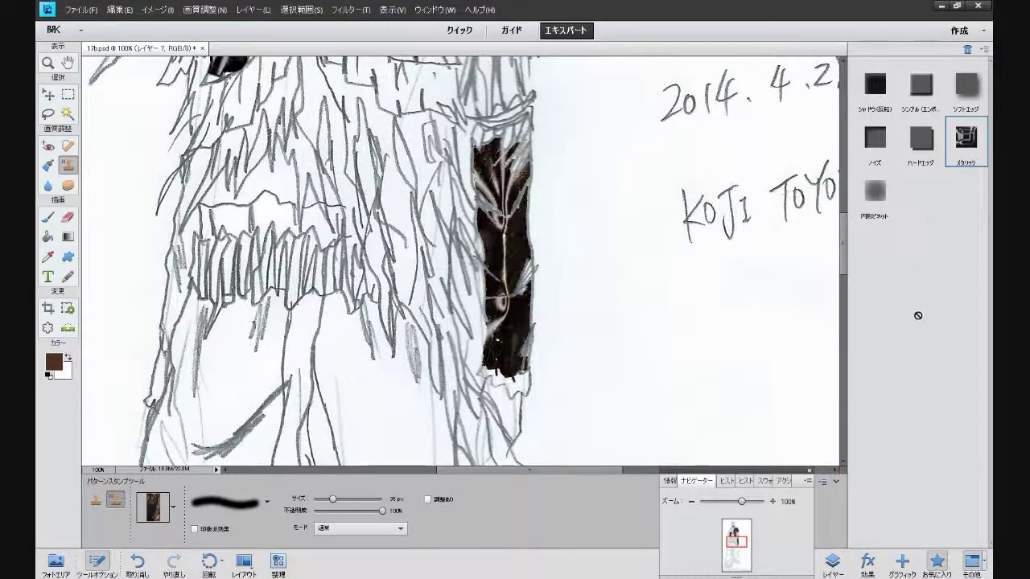
# Edit Layer 7's style settings to turn the bevel direction down and add a thin black stroke
pyautogui.click(834, 563)
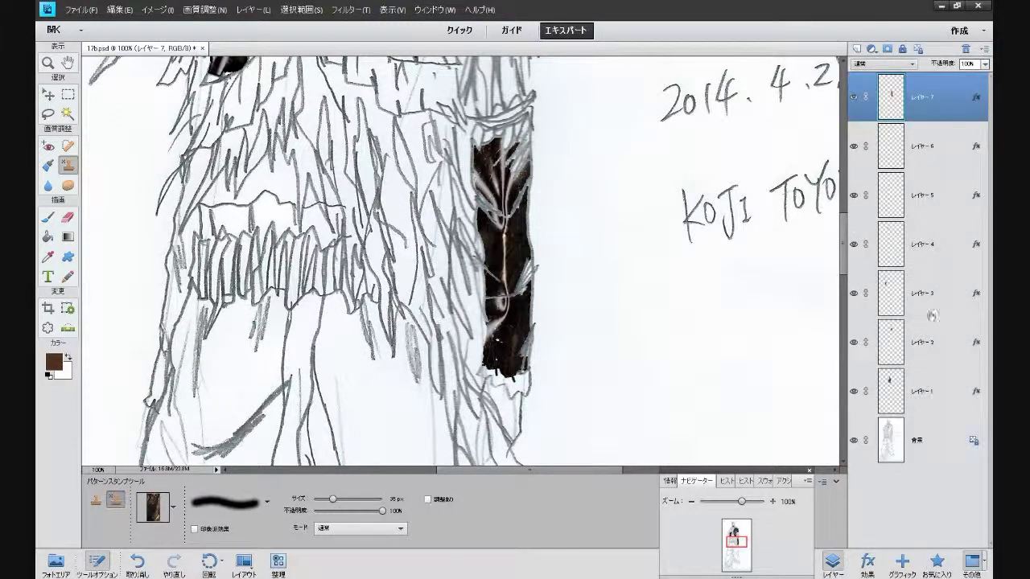
pyautogui.doubleClick(975, 99)
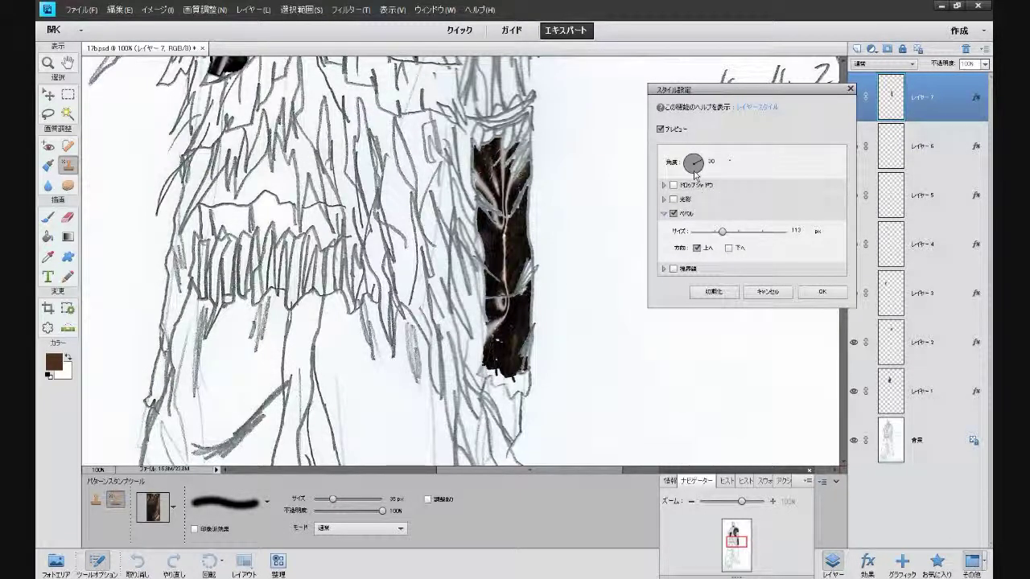
pyautogui.click(728, 248)
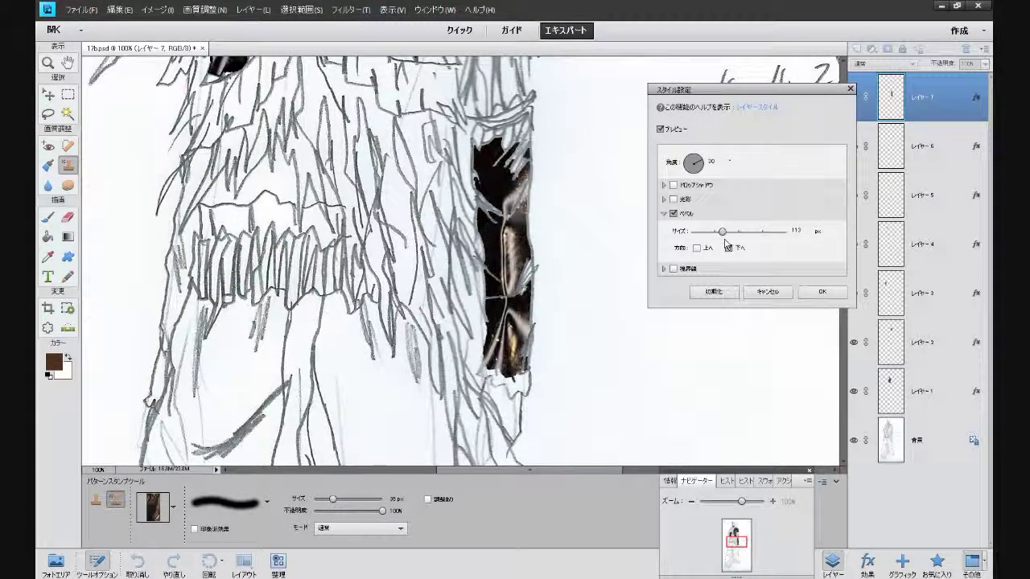
pyautogui.click(674, 269)
pyautogui.moveTo(700, 288); pyautogui.dragTo(697, 288)
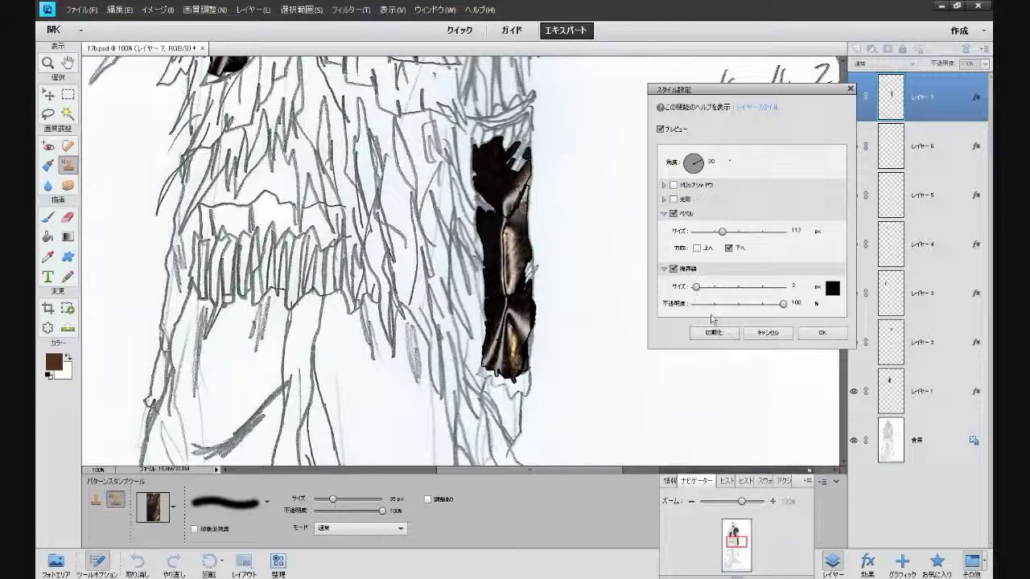
pyautogui.click(815, 333)
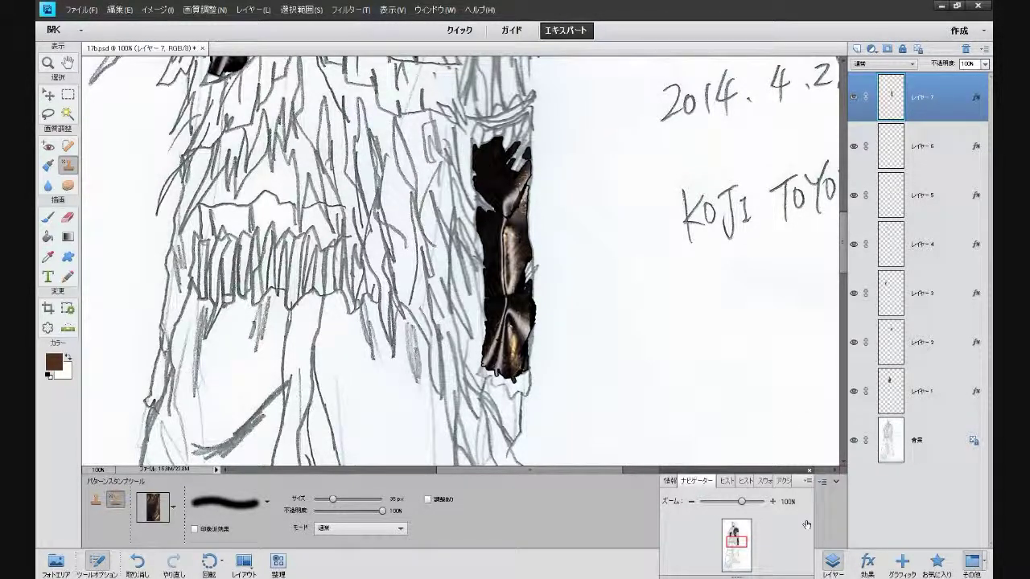
# Add a new empty layer above Layer 7
pyautogui.click(833, 564)
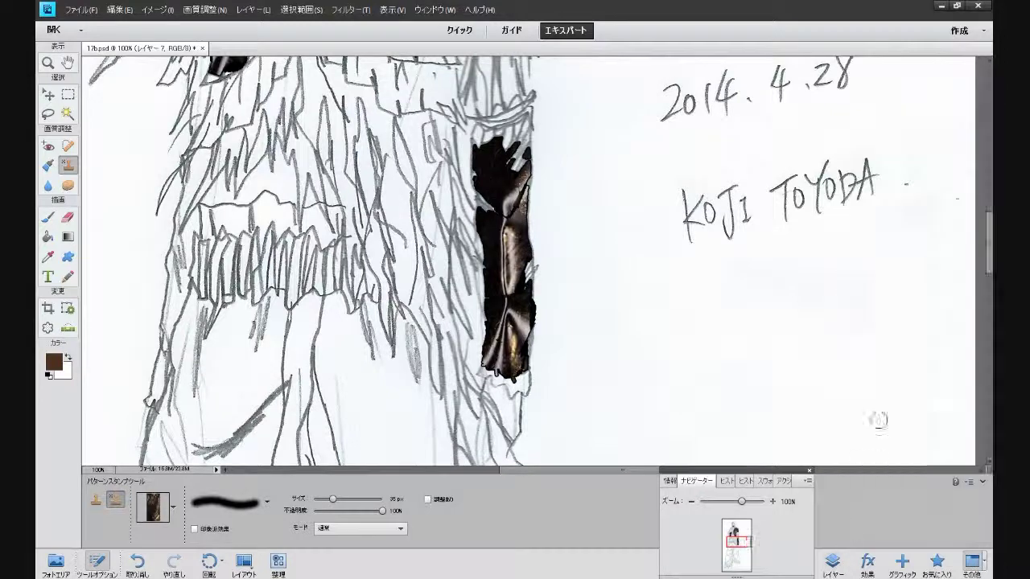
pyautogui.click(829, 561)
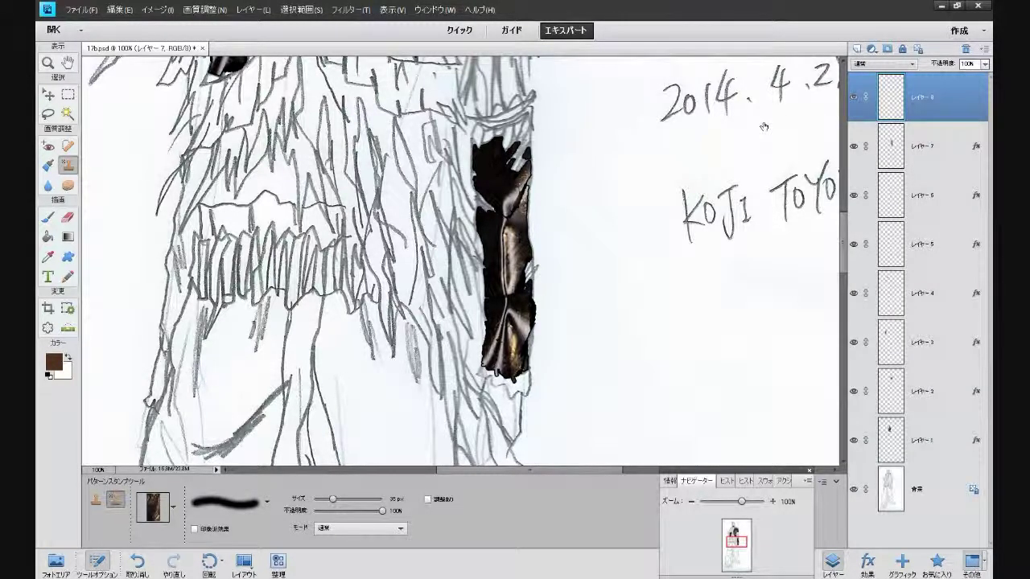
pyautogui.scroll(3, 764, 126)
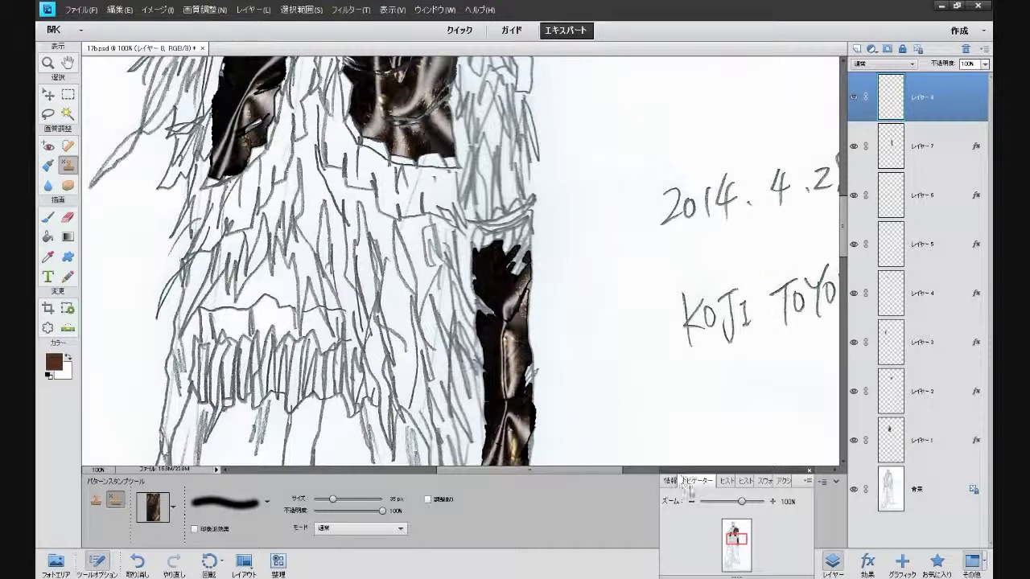
# Fill the empty areas of the other sleeve, beside the jacket hem, with the dark brown pattern on Layer 8
pyautogui.click(692, 502)
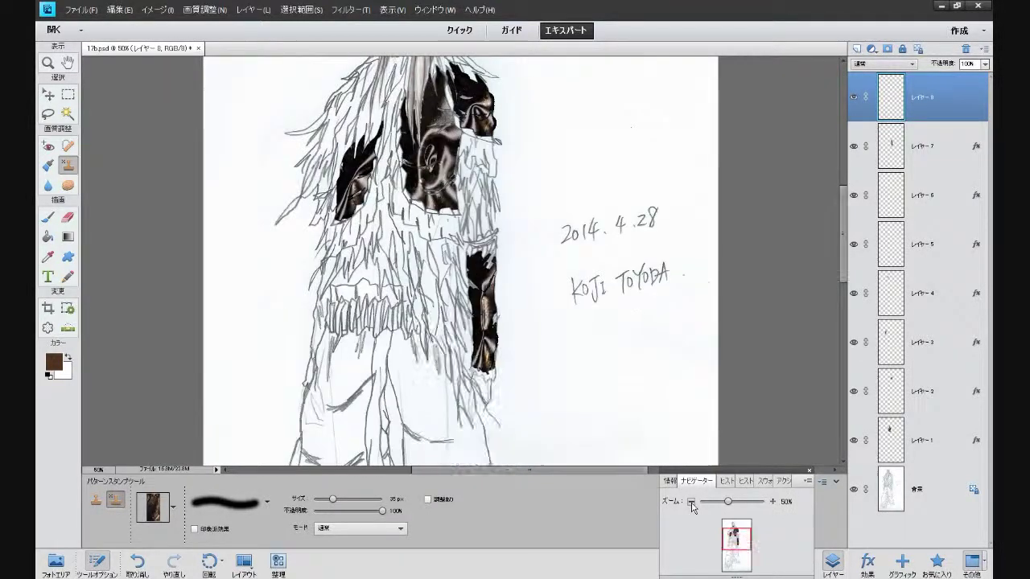
pyautogui.scroll(-1, 185, 252)
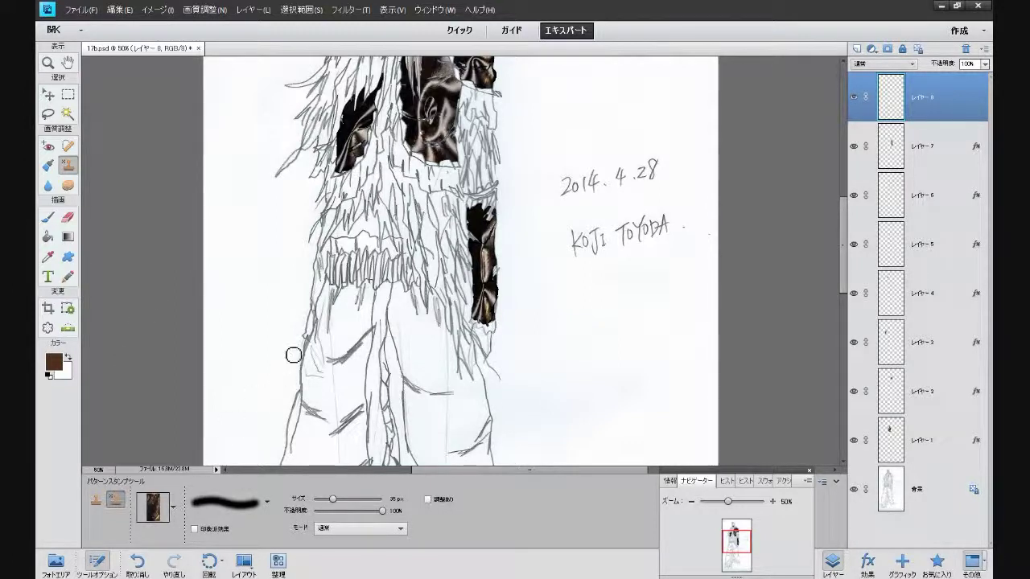
pyautogui.click(47, 237)
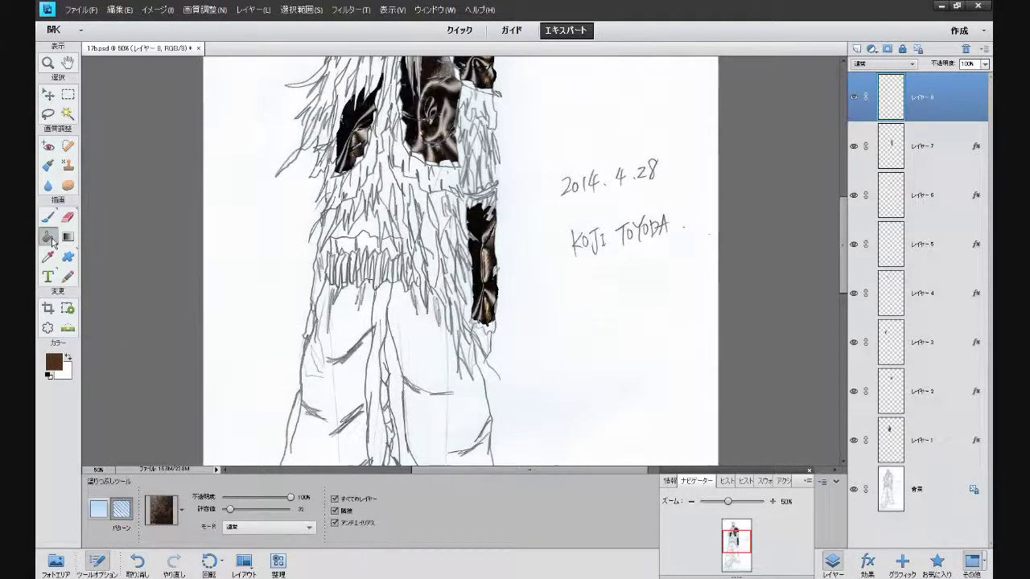
pyautogui.click(317, 277)
pyautogui.click(326, 225)
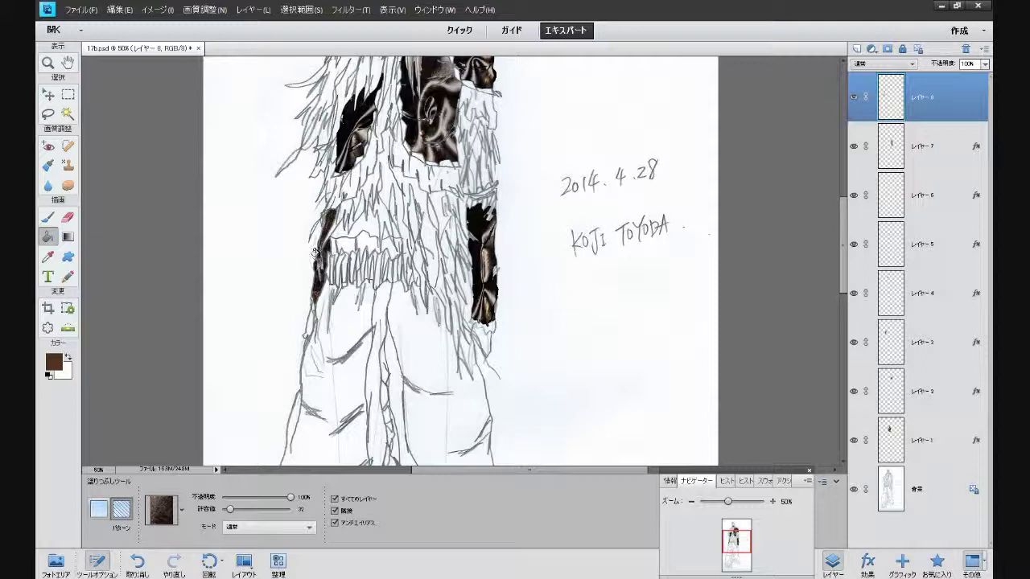
pyautogui.click(310, 320)
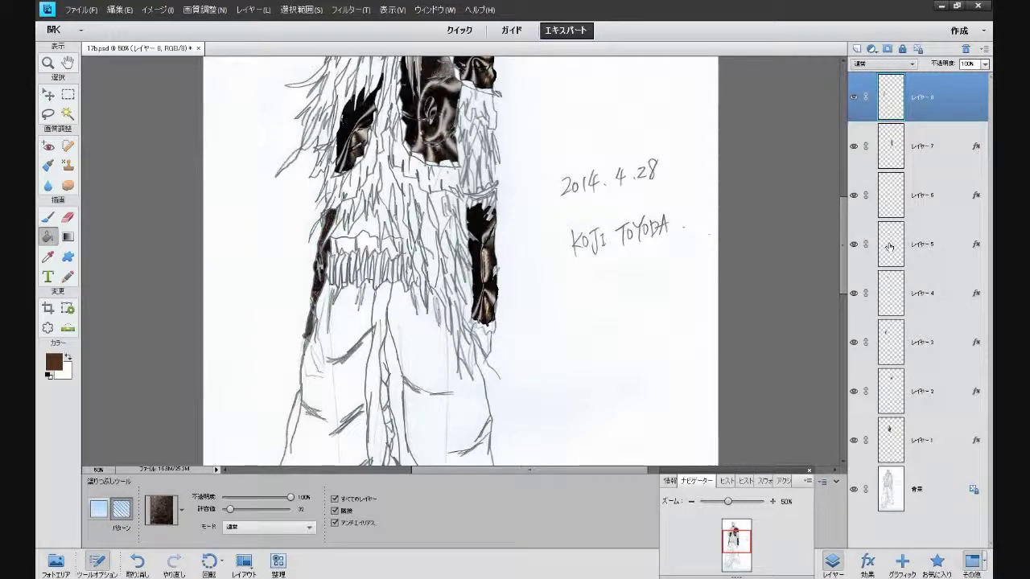
# Apply the favourite metallic style (メタリック) to Layer 8's sleeve fill
pyautogui.click(773, 503)
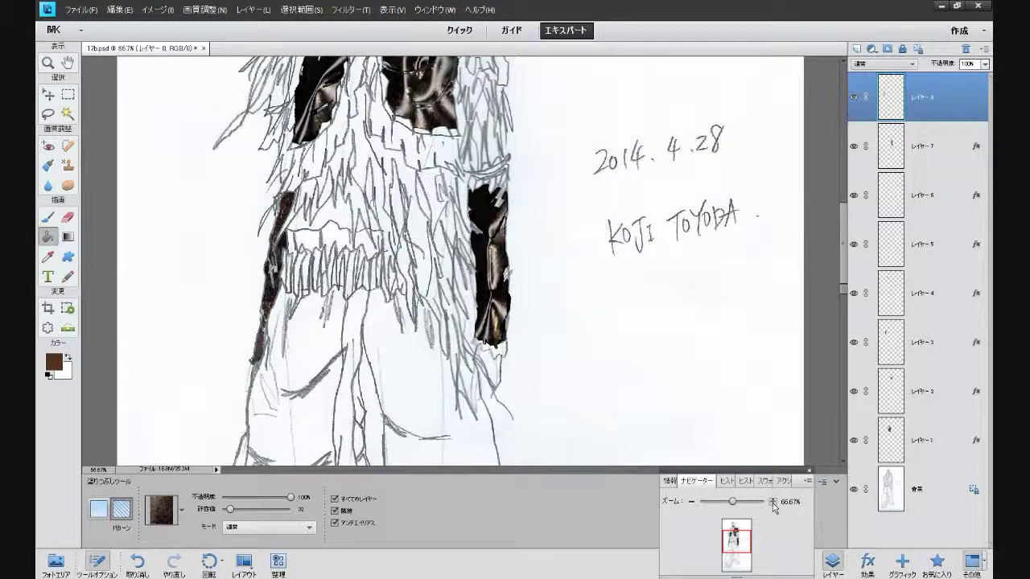
pyautogui.click(774, 503)
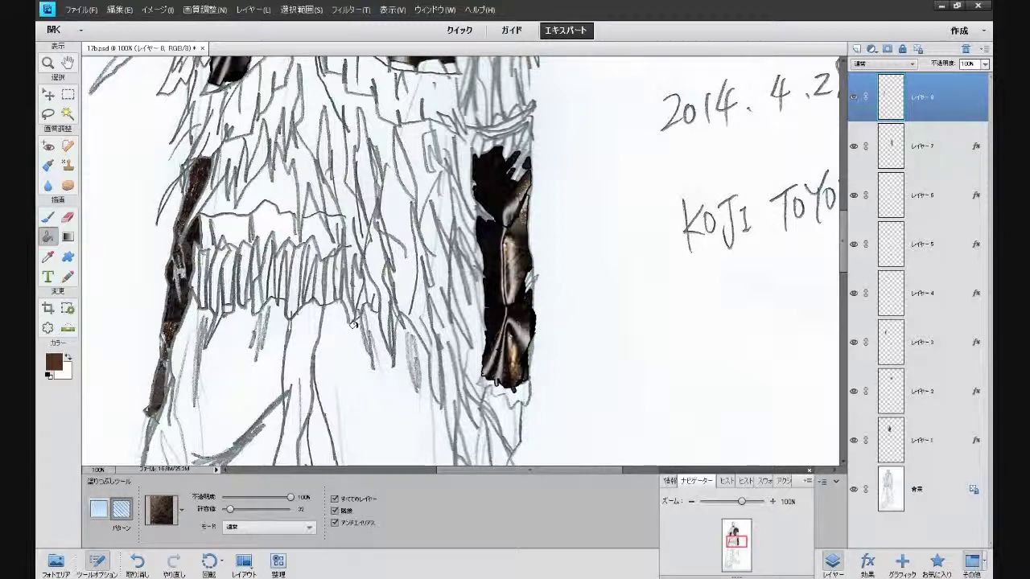
pyautogui.click(68, 167)
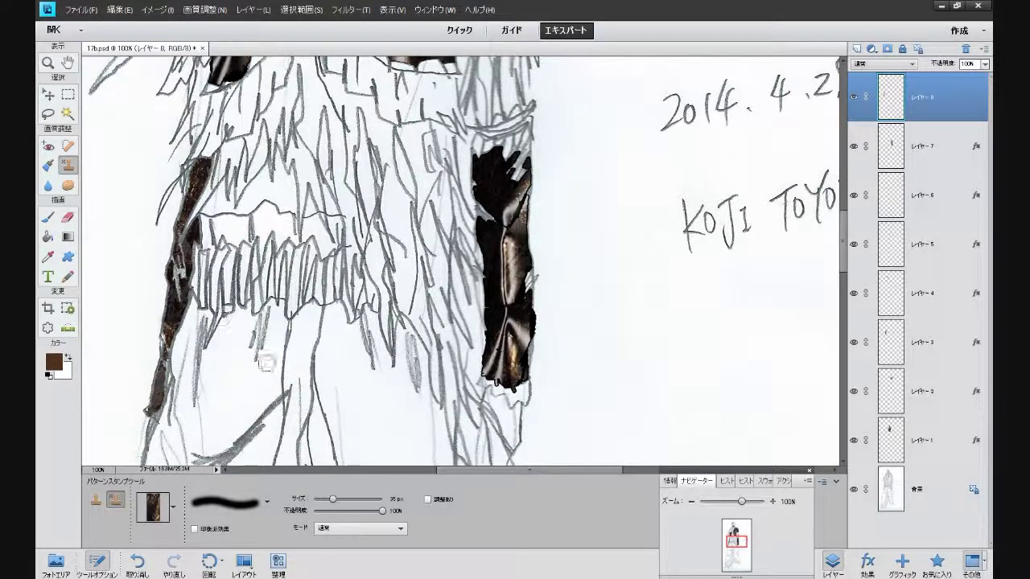
pyautogui.click(937, 568)
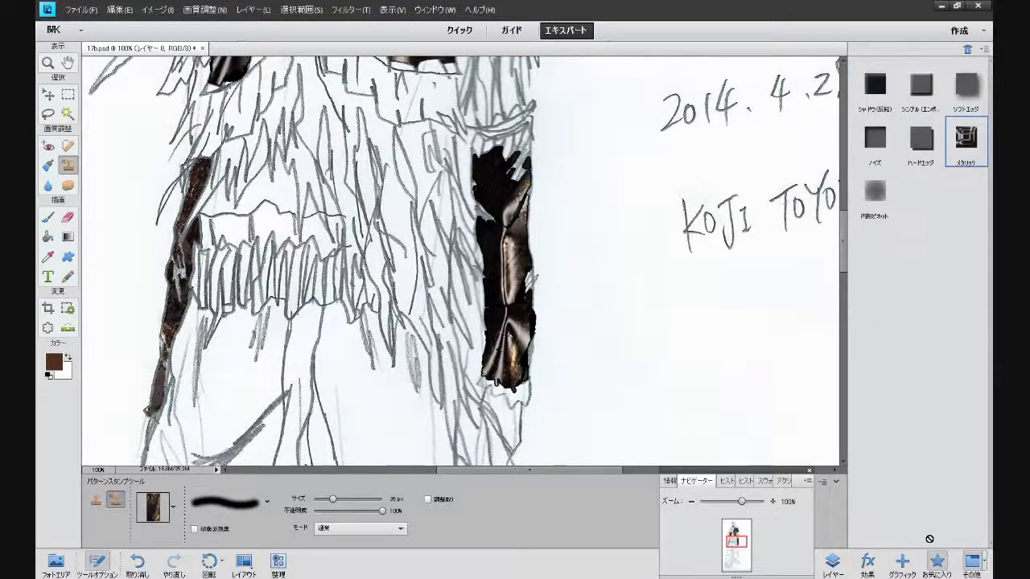
pyautogui.doubleClick(964, 143)
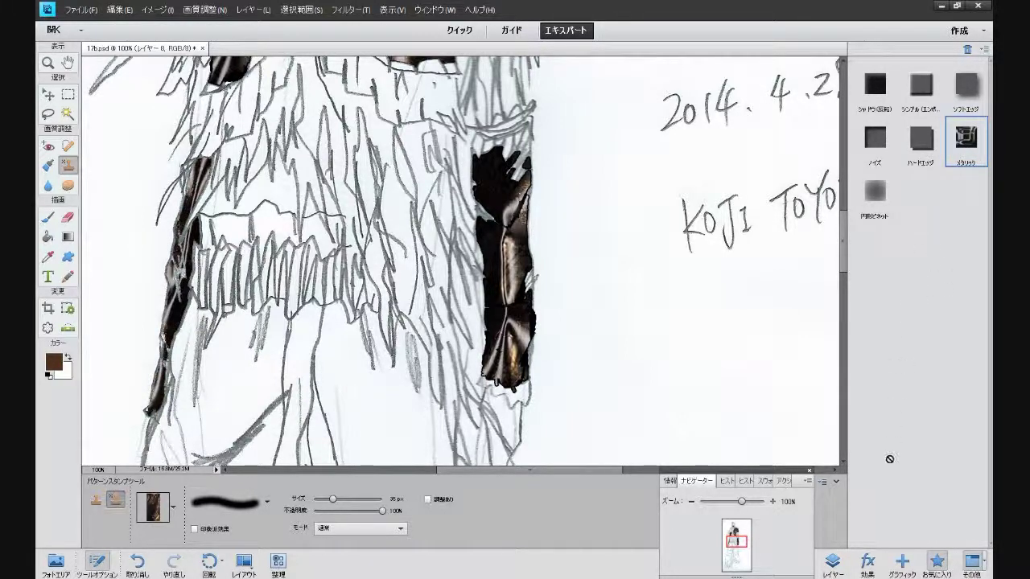
pyautogui.click(833, 565)
pyautogui.click(833, 565)
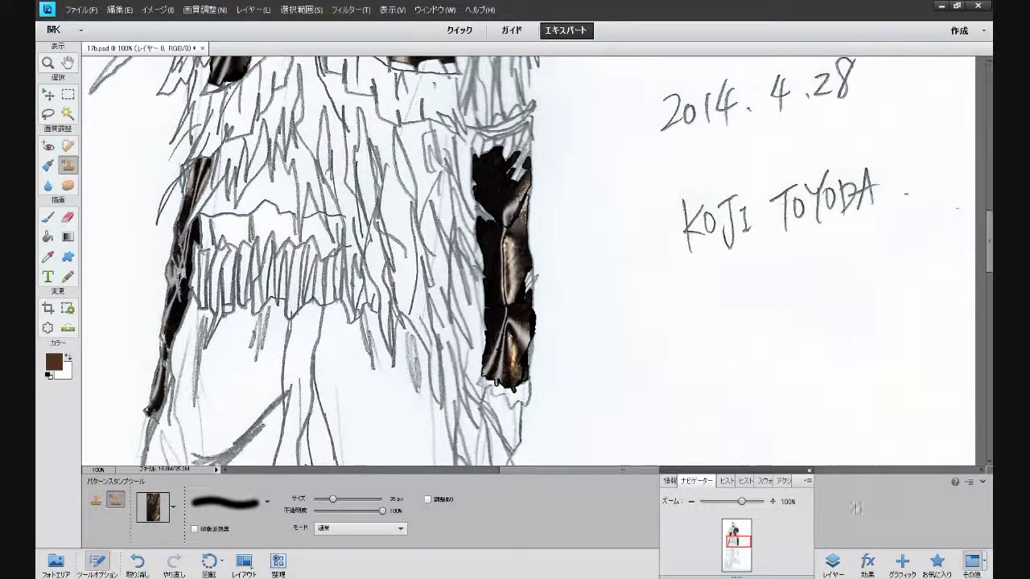
# Edit Layer 8's style settings to use a downward bevel and add a thin black stroke
pyautogui.click(833, 561)
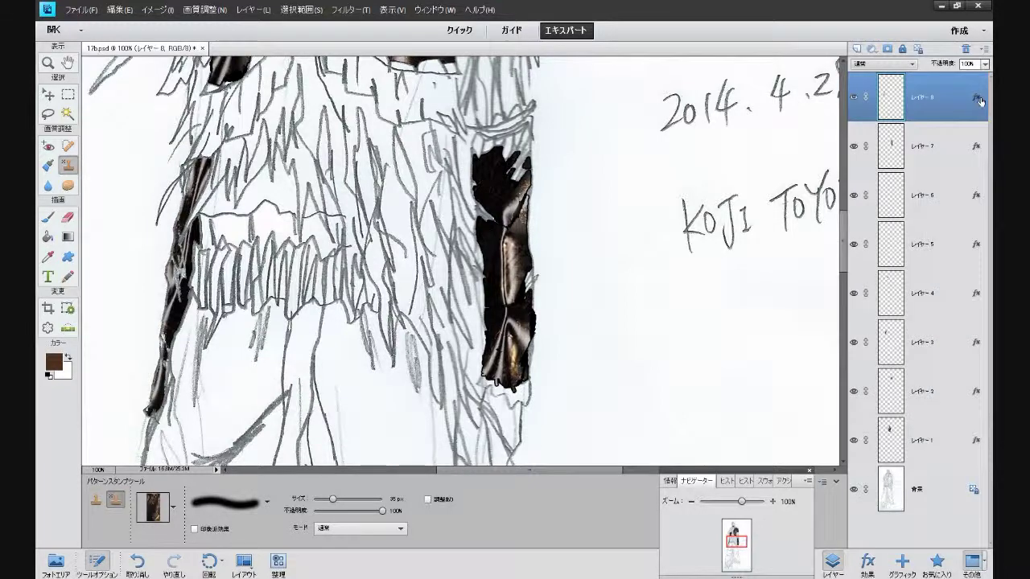
pyautogui.doubleClick(918, 97)
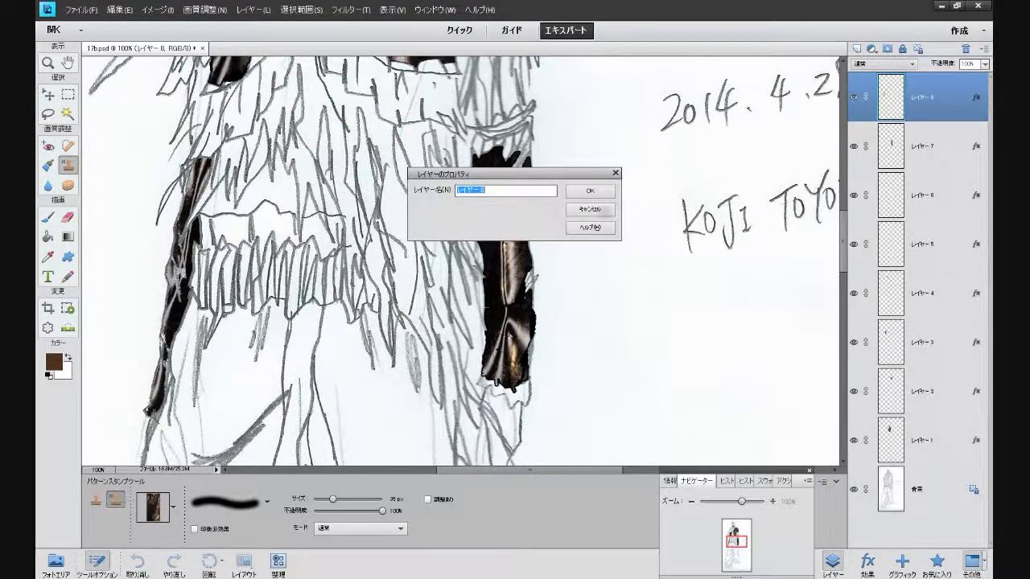
pyautogui.click(589, 209)
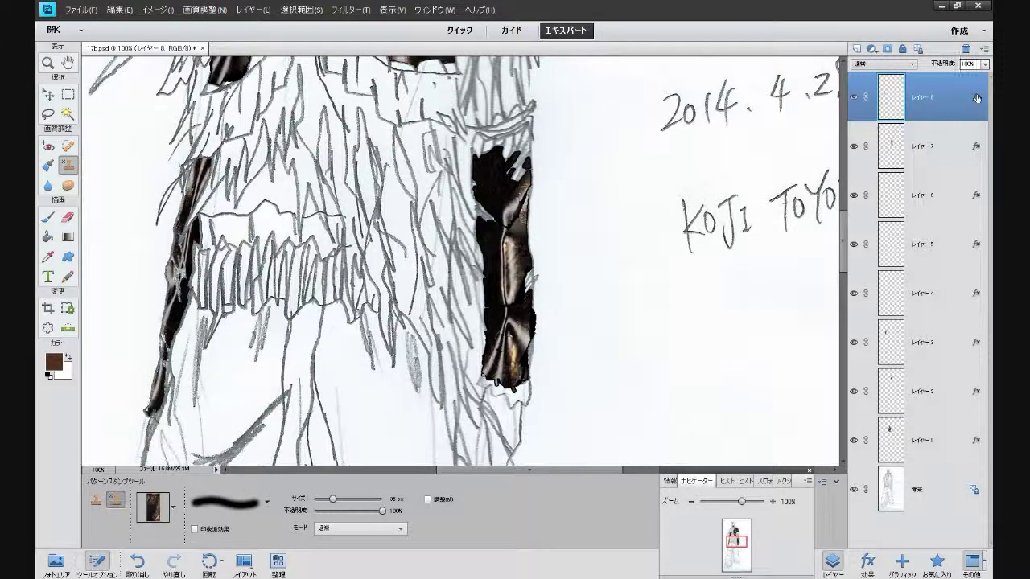
pyautogui.doubleClick(976, 97)
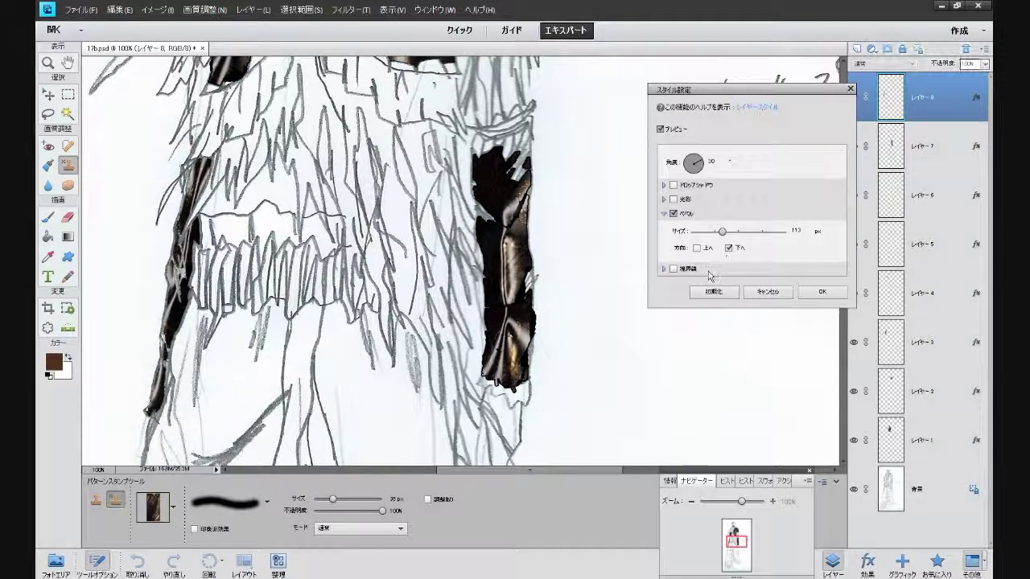
pyautogui.click(711, 271)
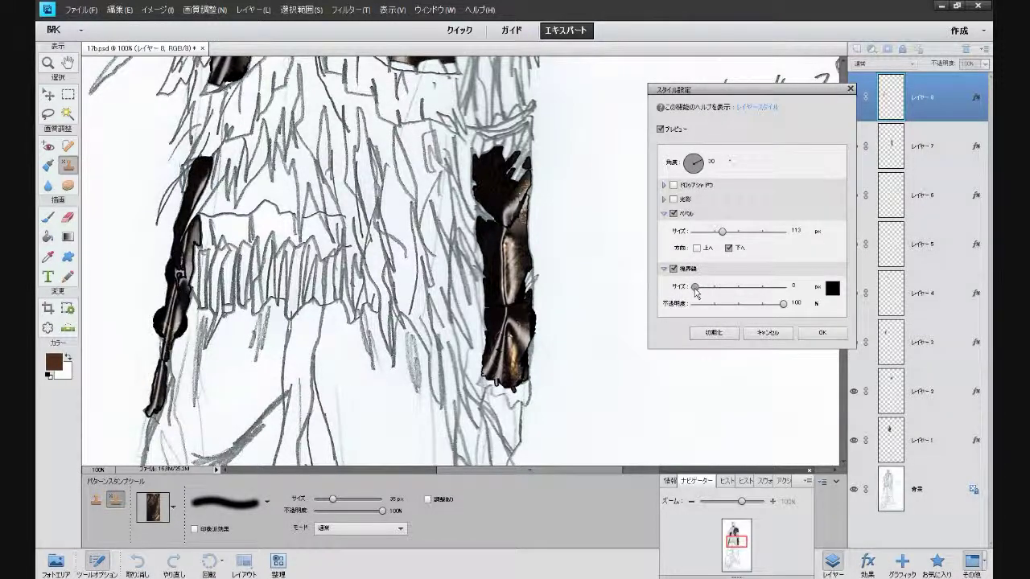
pyautogui.click(821, 333)
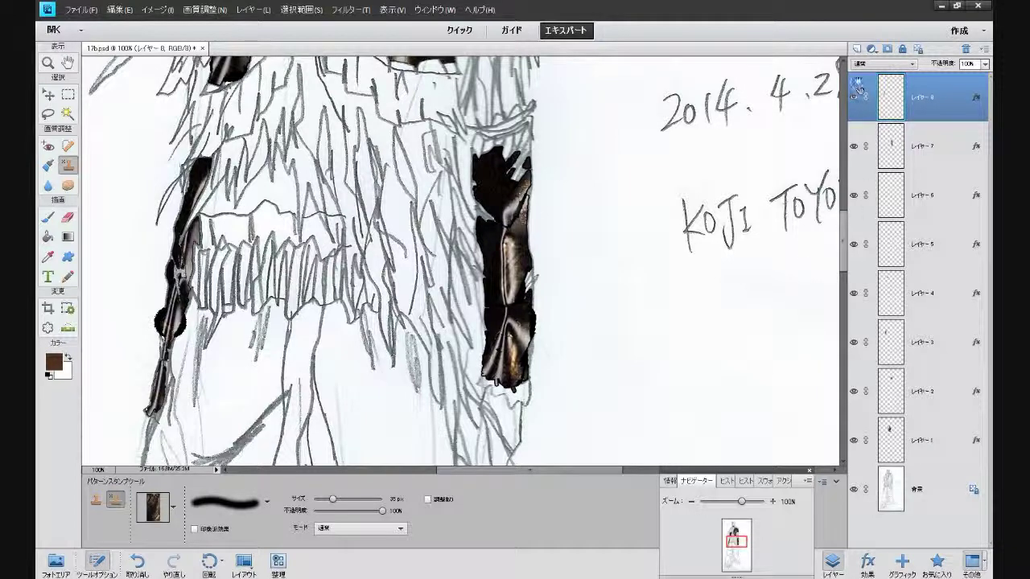
# Add a new layer above Layer 8 and fill both sections of the first trouser leg with the dark brown pattern
pyautogui.click(856, 49)
pyautogui.moveTo(844, 242)
pyautogui.mouseDown()
pyautogui.moveTo(843, 202)
pyautogui.moveTo(848, 260)
pyautogui.mouseUp()
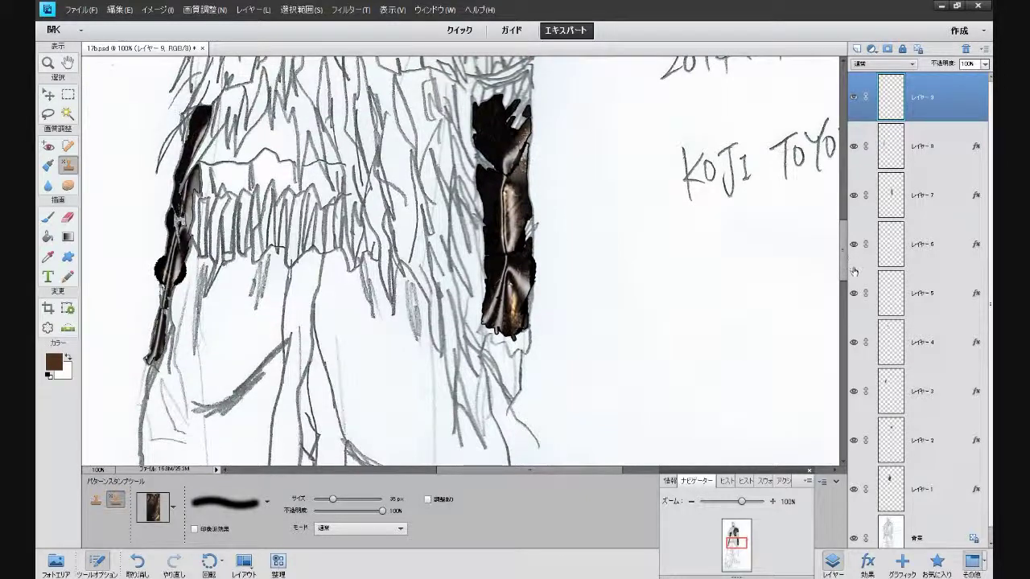
pyautogui.click(692, 501)
pyautogui.click(692, 502)
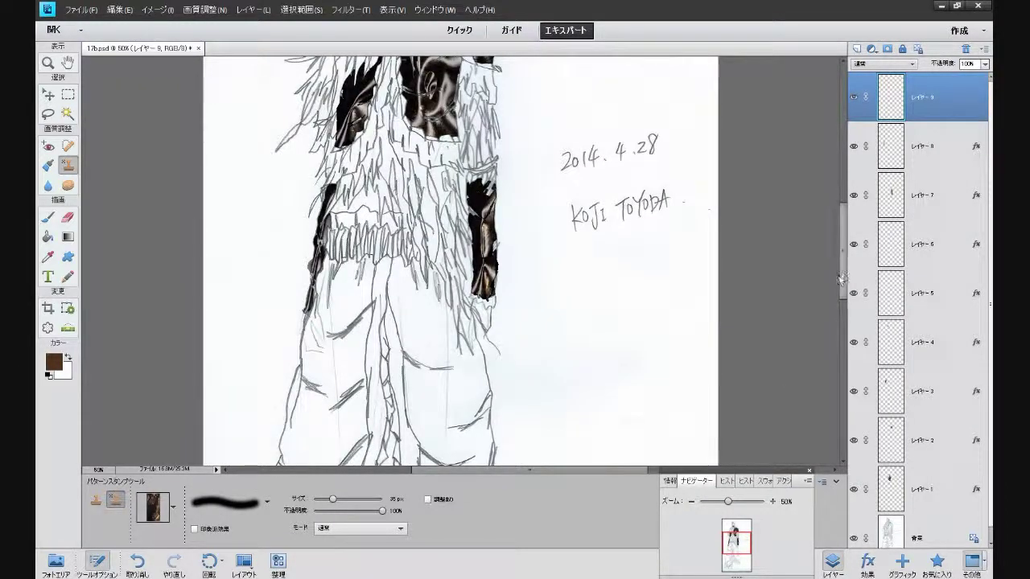
pyautogui.moveTo(843, 276); pyautogui.dragTo(848, 322)
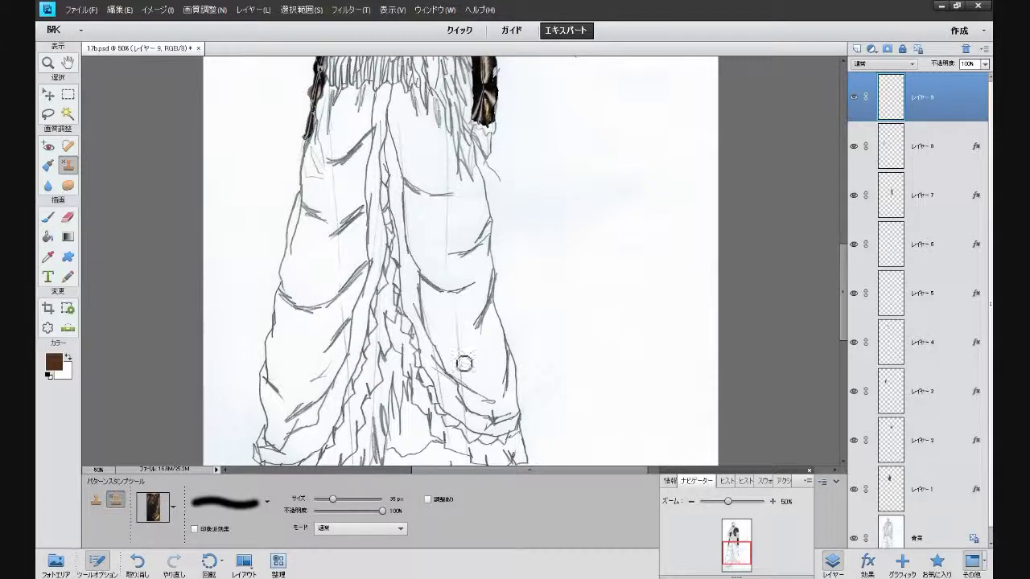
pyautogui.click(48, 237)
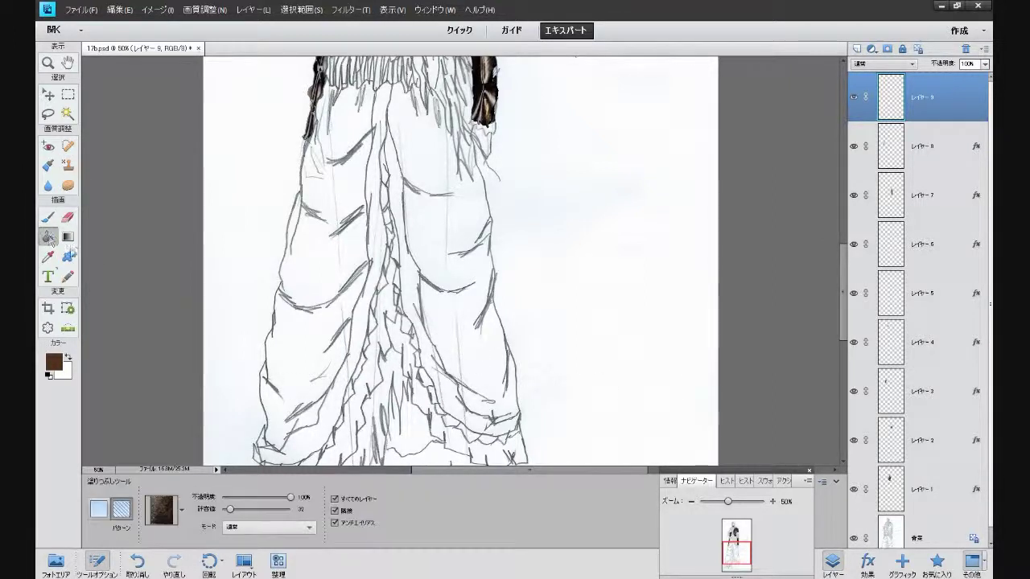
pyautogui.click(319, 269)
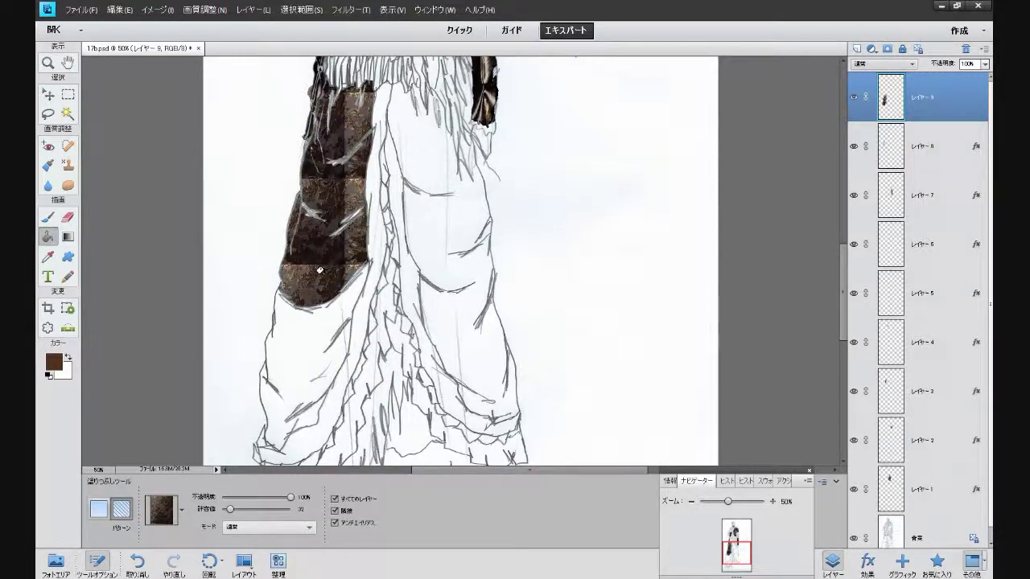
pyautogui.click(316, 327)
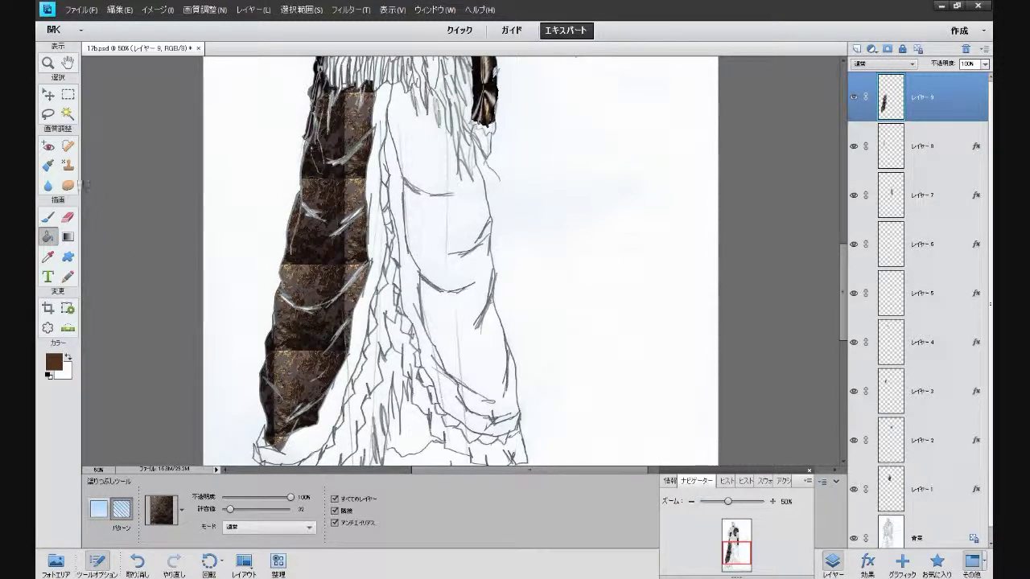
# Paint Pattern Stamp strokes over the tile seams in the lower half of the filled trouser leg
pyautogui.click(67, 165)
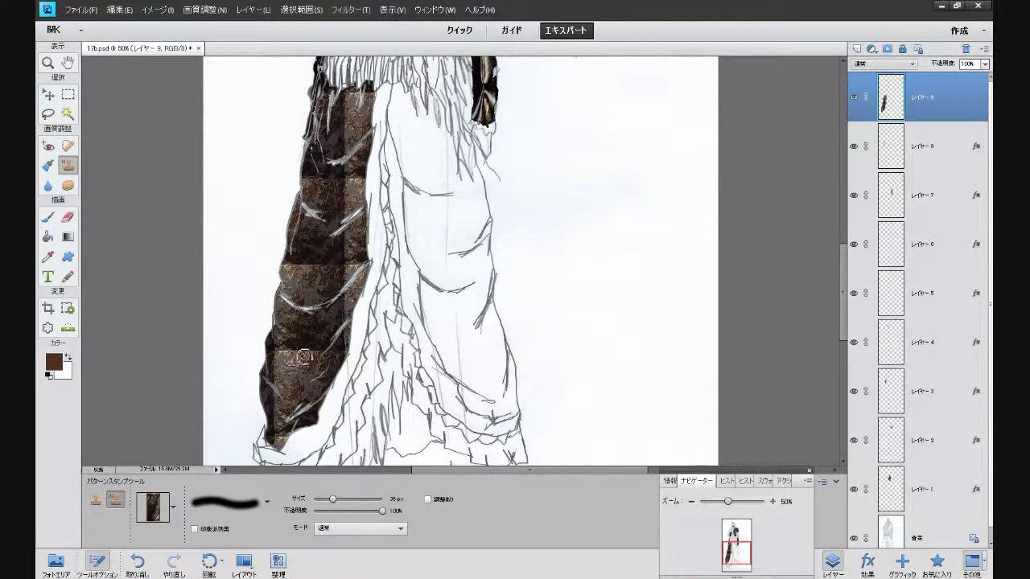
pyautogui.moveTo(283, 348)
pyautogui.mouseDown()
pyautogui.moveTo(279, 442)
pyautogui.moveTo(281, 391)
pyautogui.mouseUp()
pyautogui.moveTo(295, 355)
pyautogui.mouseDown()
pyautogui.moveTo(317, 343)
pyautogui.moveTo(317, 359)
pyautogui.moveTo(323, 353)
pyautogui.moveTo(295, 347)
pyautogui.mouseUp()
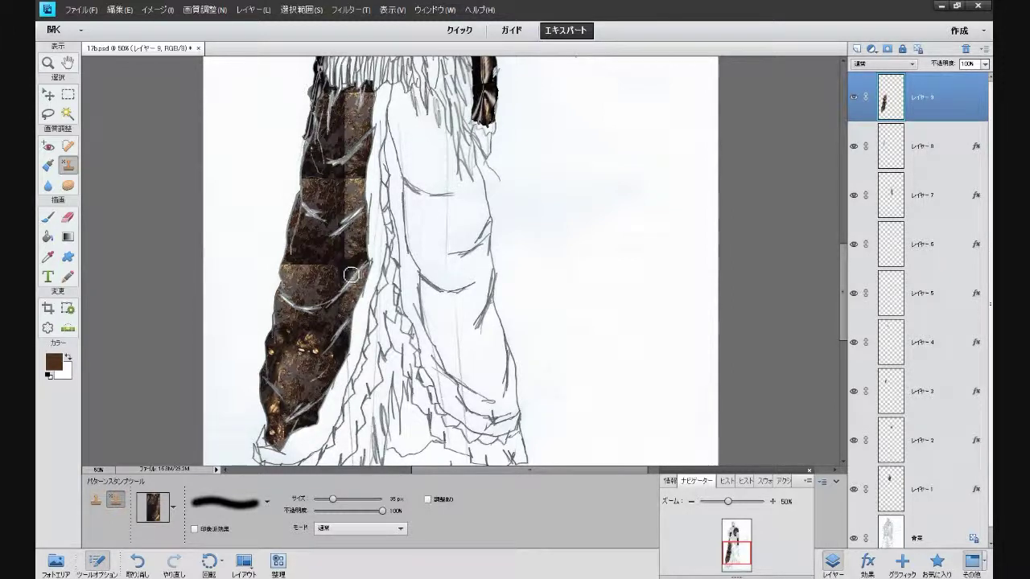
pyautogui.moveTo(351, 254)
pyautogui.mouseDown()
pyautogui.moveTo(352, 237)
pyautogui.moveTo(345, 271)
pyautogui.moveTo(314, 266)
pyautogui.moveTo(333, 273)
pyautogui.mouseUp()
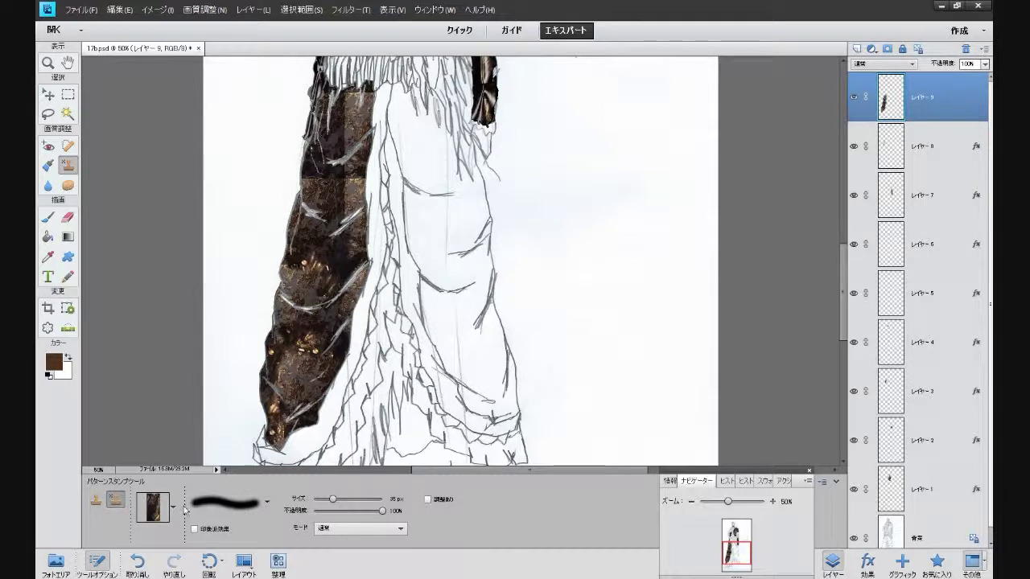
# Switch the Pattern Stamp to the mottled dark brown pattern and paint over the seams in the upper trouser leg
pyautogui.click(172, 507)
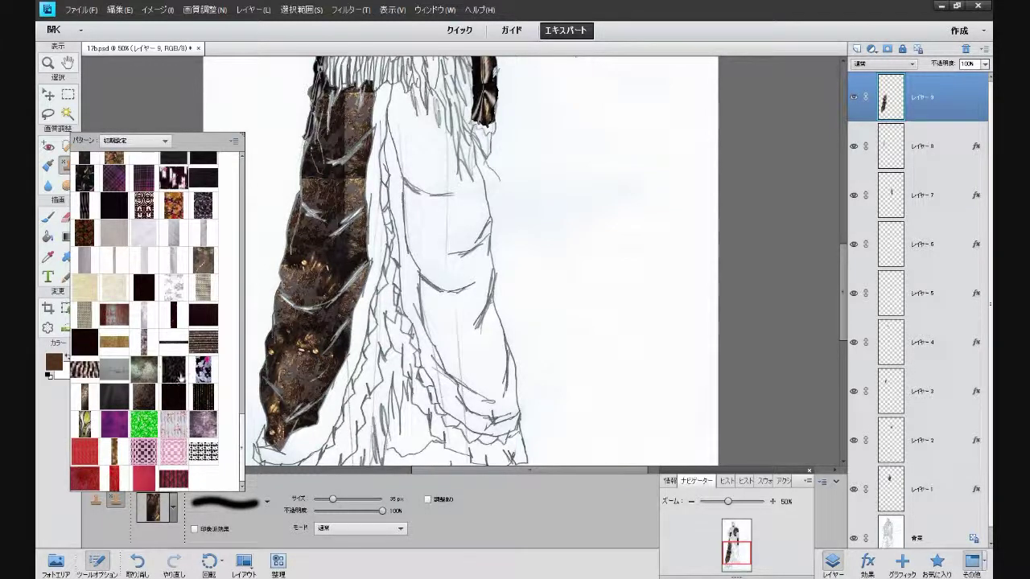
pyautogui.click(145, 395)
pyautogui.moveTo(350, 191)
pyautogui.mouseDown()
pyautogui.moveTo(348, 214)
pyautogui.moveTo(360, 181)
pyautogui.moveTo(355, 209)
pyautogui.moveTo(346, 173)
pyautogui.moveTo(314, 172)
pyautogui.moveTo(324, 175)
pyautogui.moveTo(328, 148)
pyautogui.moveTo(345, 152)
pyautogui.moveTo(351, 110)
pyautogui.mouseUp()
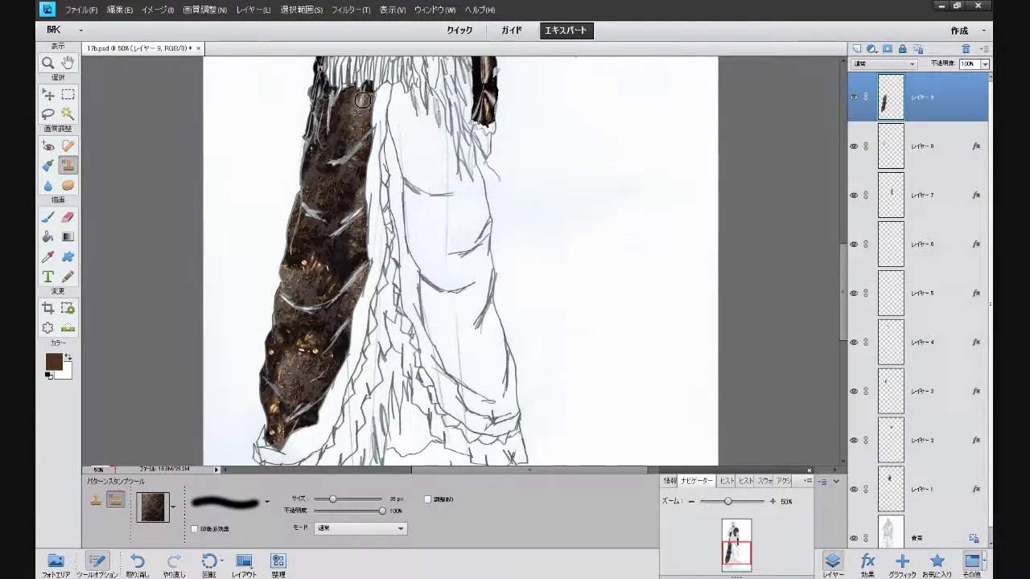
pyautogui.moveTo(373, 94); pyautogui.dragTo(359, 107)
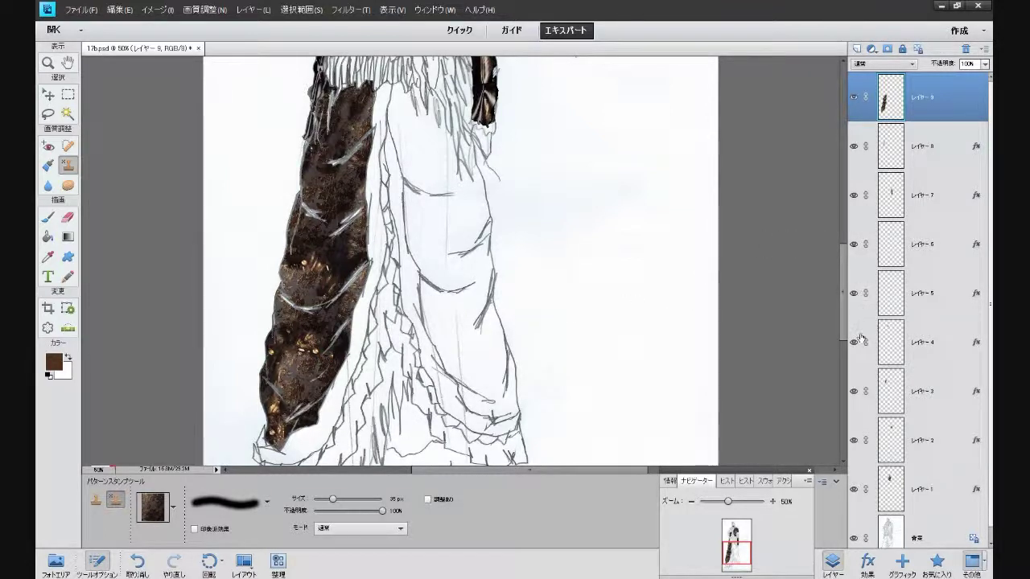
# Apply the favourite metallic style (メタリック) to Layer 9's trouser leg fill
pyautogui.click(937, 561)
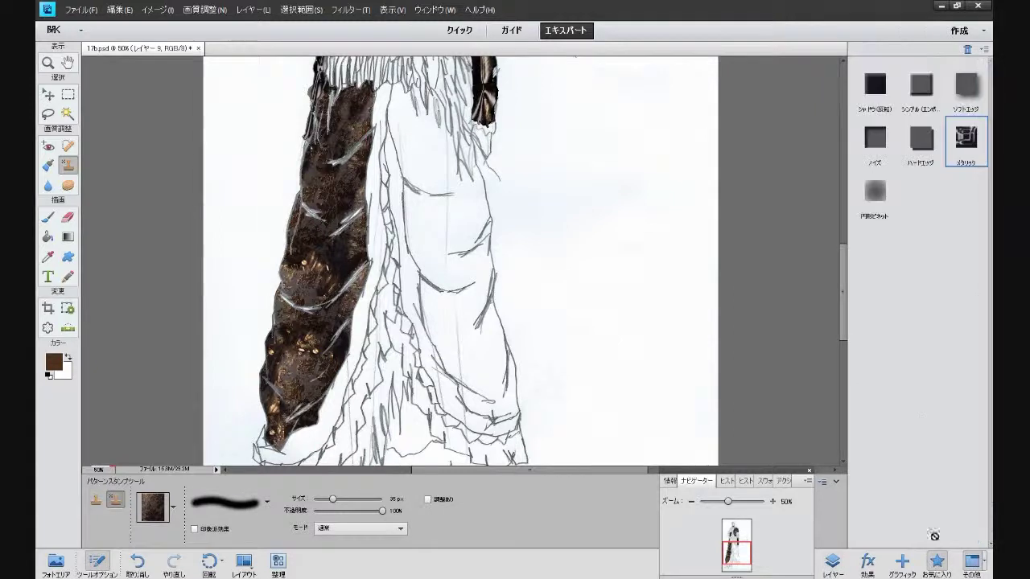
pyautogui.doubleClick(963, 138)
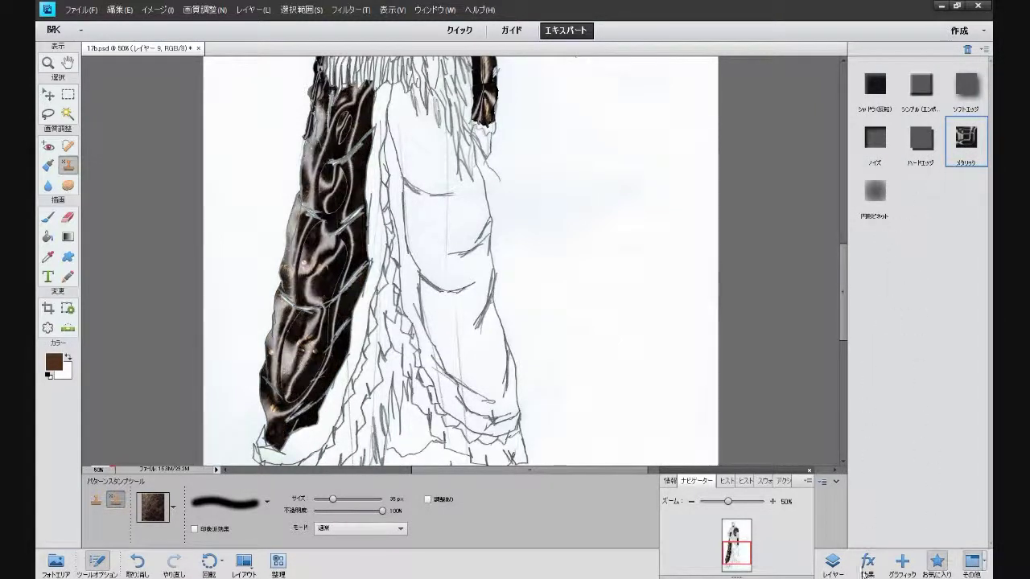
pyautogui.click(833, 560)
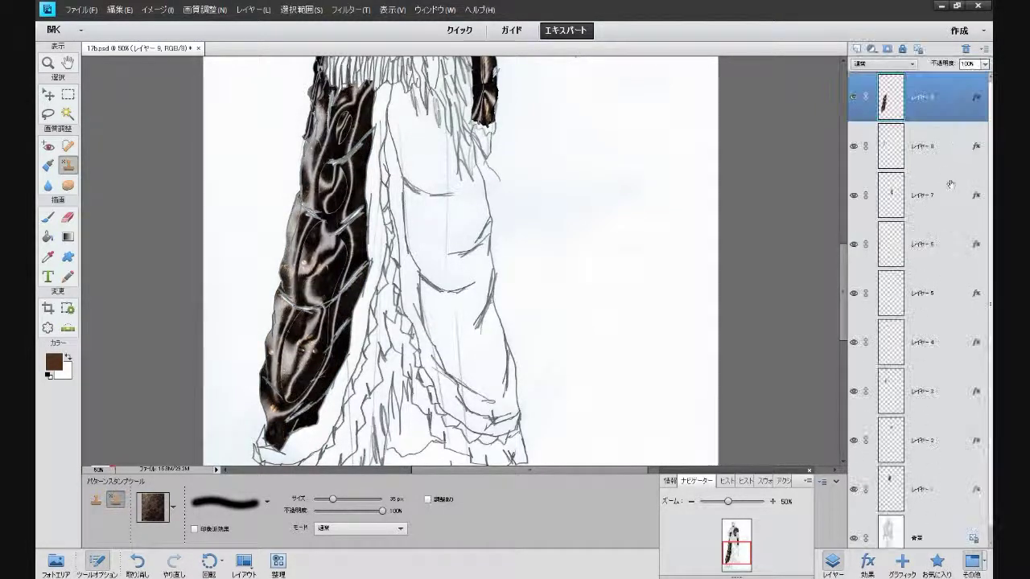
# Set Layer 9's bevel direction to down (下へ), enlarge its size to about 183 px, and enable the stroke (境界線)
pyautogui.doubleClick(975, 98)
pyautogui.click(729, 248)
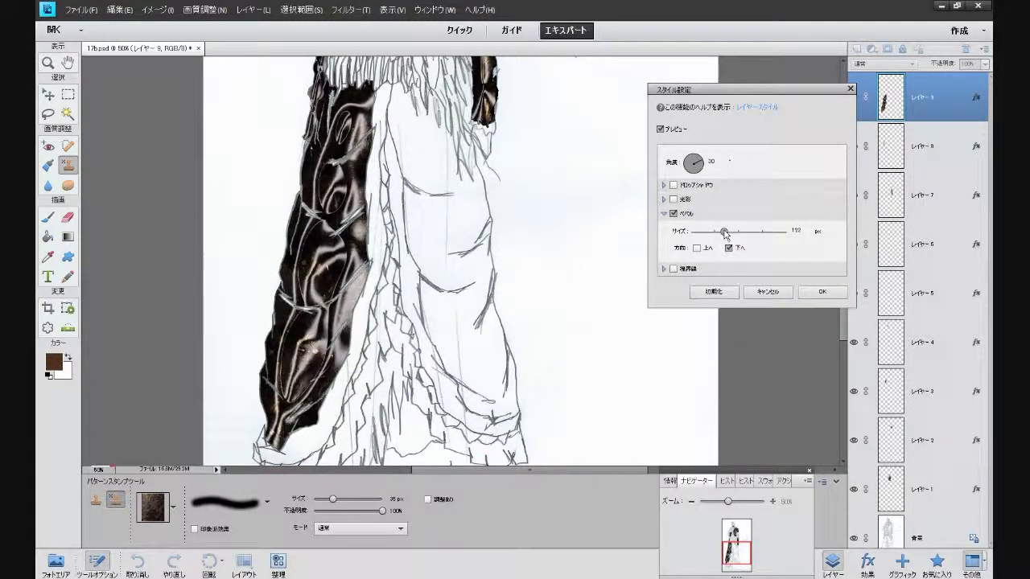
pyautogui.moveTo(734, 233); pyautogui.dragTo(741, 235)
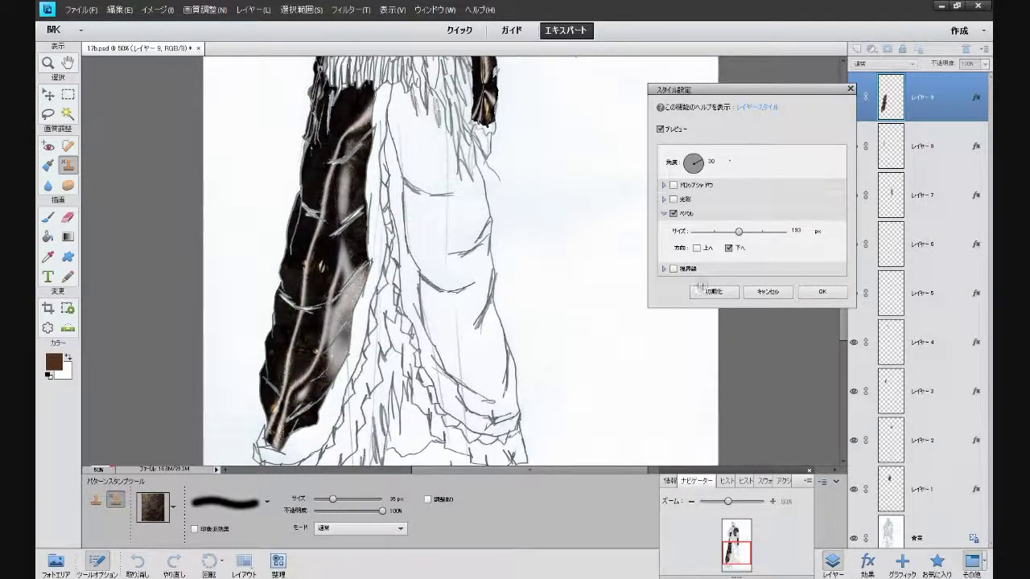
pyautogui.click(674, 269)
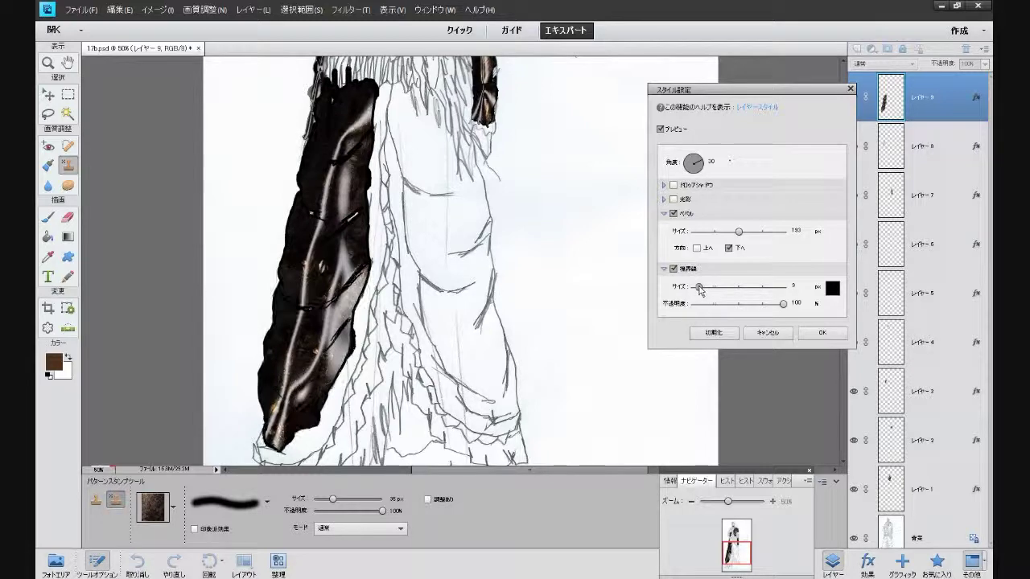
pyautogui.click(821, 332)
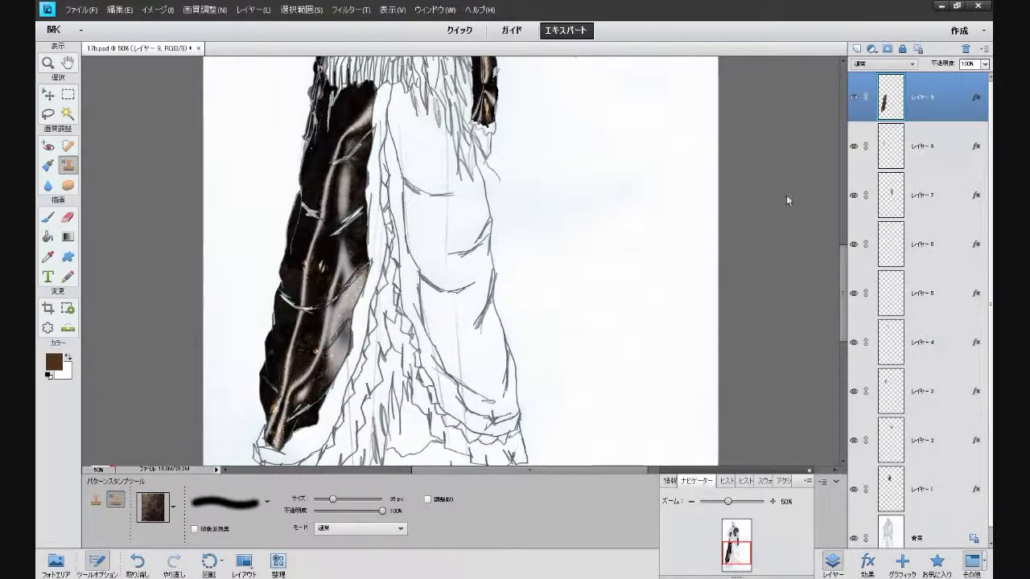
# Add a new layer above Layer 9 and fill the second trouser leg with the dark brown pattern
pyautogui.moveTo(844, 256)
pyautogui.mouseDown()
pyautogui.moveTo(837, 208)
pyautogui.moveTo(837, 288)
pyautogui.moveTo(838, 277)
pyautogui.mouseUp()
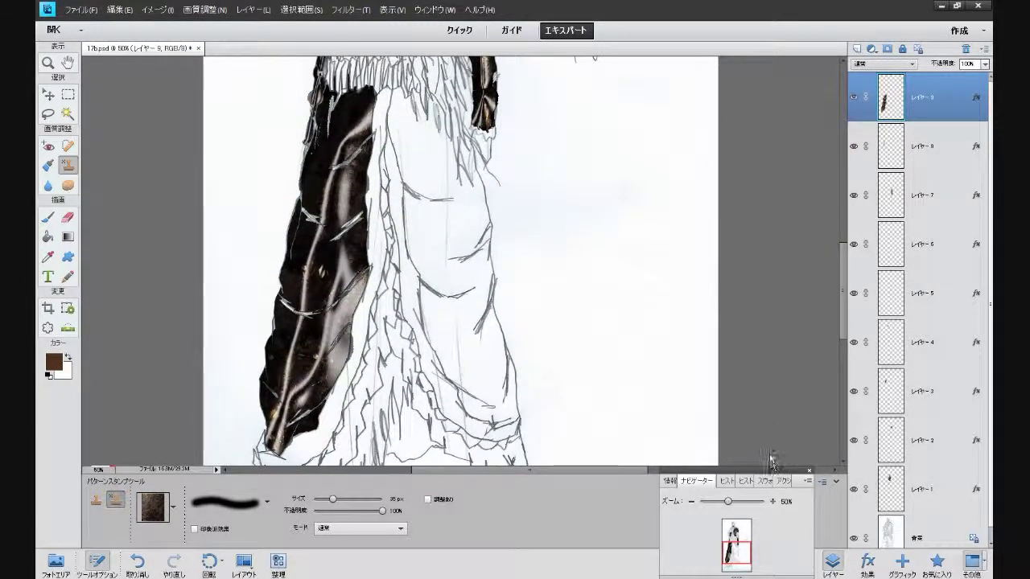
pyautogui.click(858, 49)
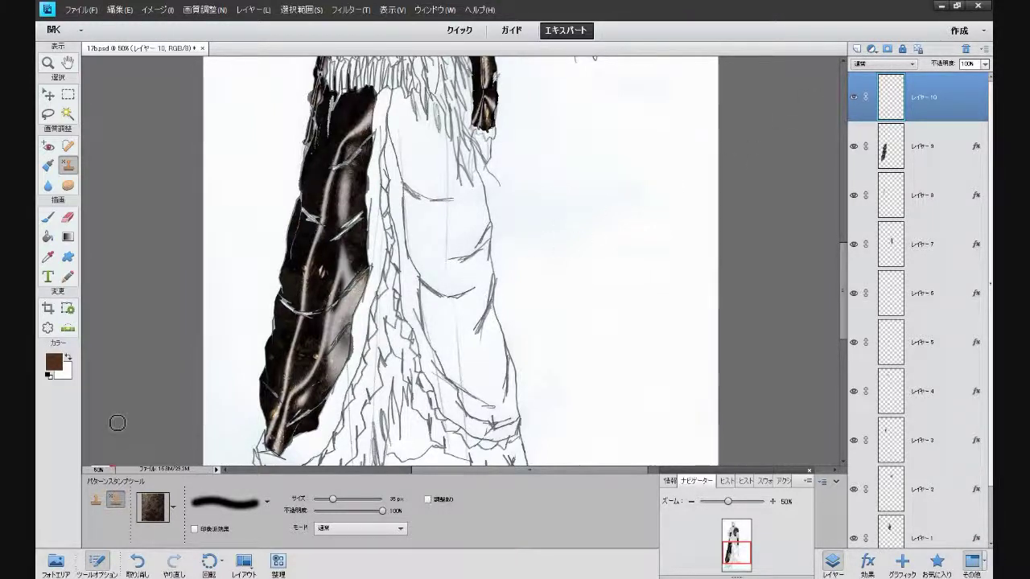
pyautogui.click(48, 237)
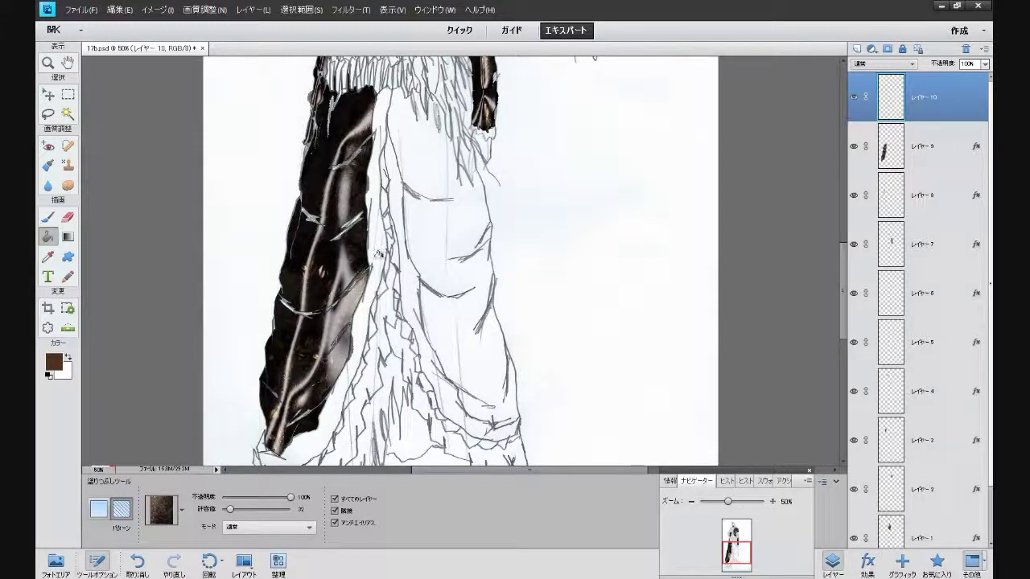
pyautogui.click(429, 228)
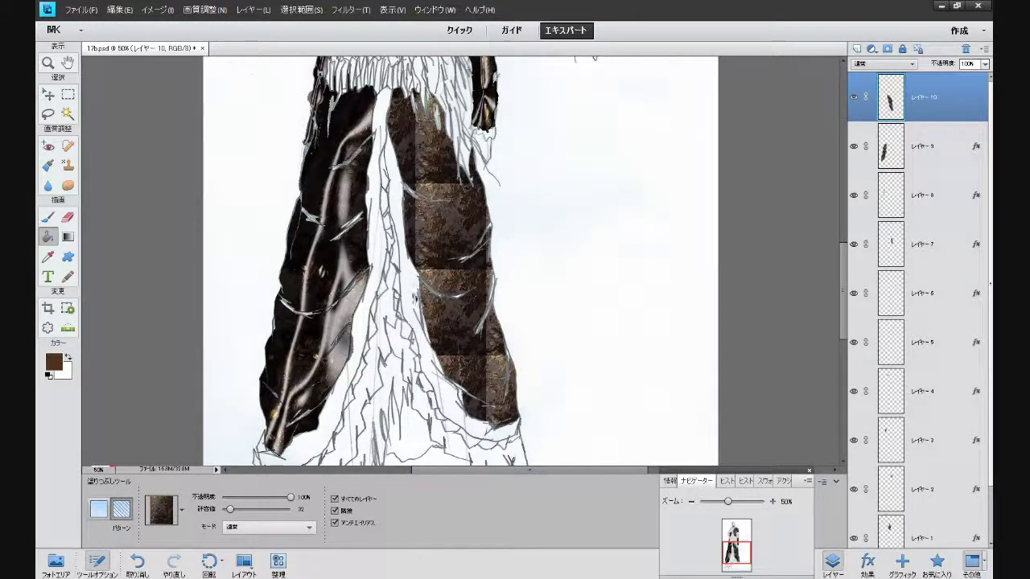
# Paint Pattern Stamp strokes over the tile seams along the second trouser leg on Layer 10
pyautogui.click(68, 165)
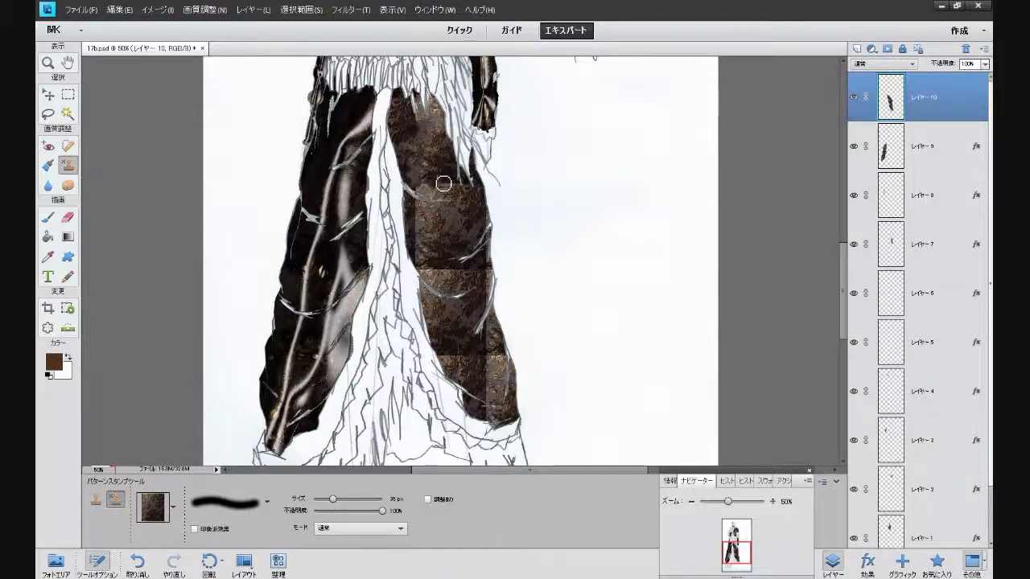
pyautogui.hotkey('ctrl', 'z')
pyautogui.moveTo(441, 191)
pyautogui.mouseDown()
pyautogui.moveTo(432, 194)
pyautogui.moveTo(453, 198)
pyautogui.moveTo(471, 186)
pyautogui.mouseUp()
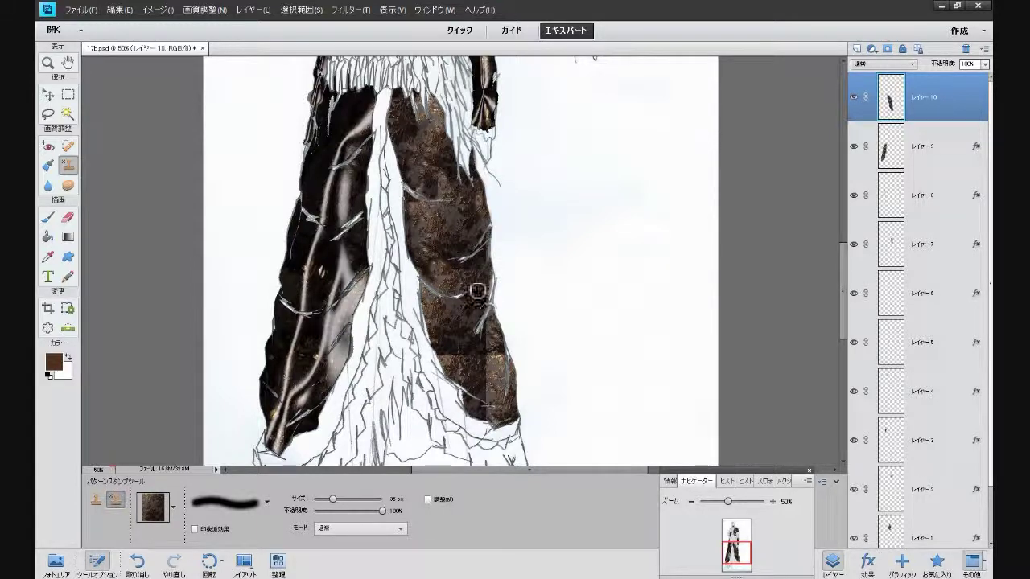
pyautogui.moveTo(483, 370)
pyautogui.mouseDown()
pyautogui.moveTo(449, 360)
pyautogui.moveTo(493, 369)
pyautogui.moveTo(492, 336)
pyautogui.moveTo(506, 361)
pyautogui.moveTo(494, 420)
pyautogui.mouseUp()
pyautogui.moveTo(511, 415); pyautogui.dragTo(507, 401)
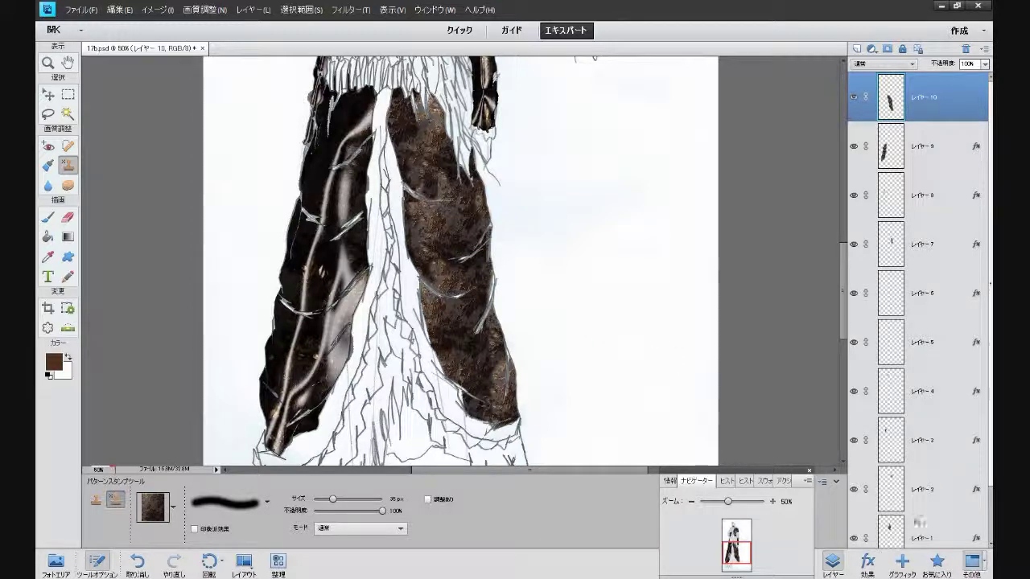
# Apply the favourite metallic style (メタリック) to Layer 10's trouser leg fill
pyautogui.click(936, 563)
pyautogui.doubleClick(965, 145)
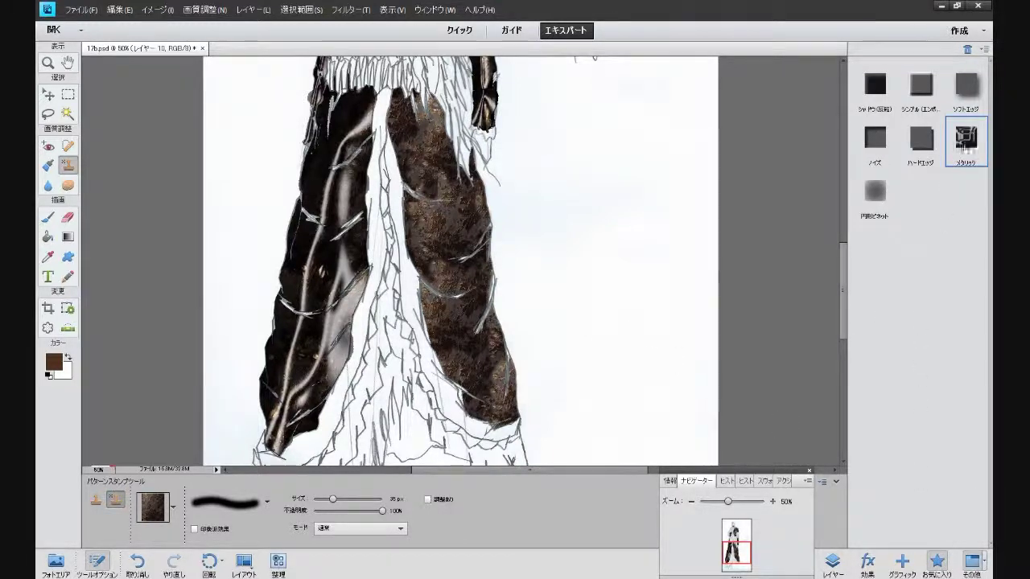
pyautogui.click(833, 564)
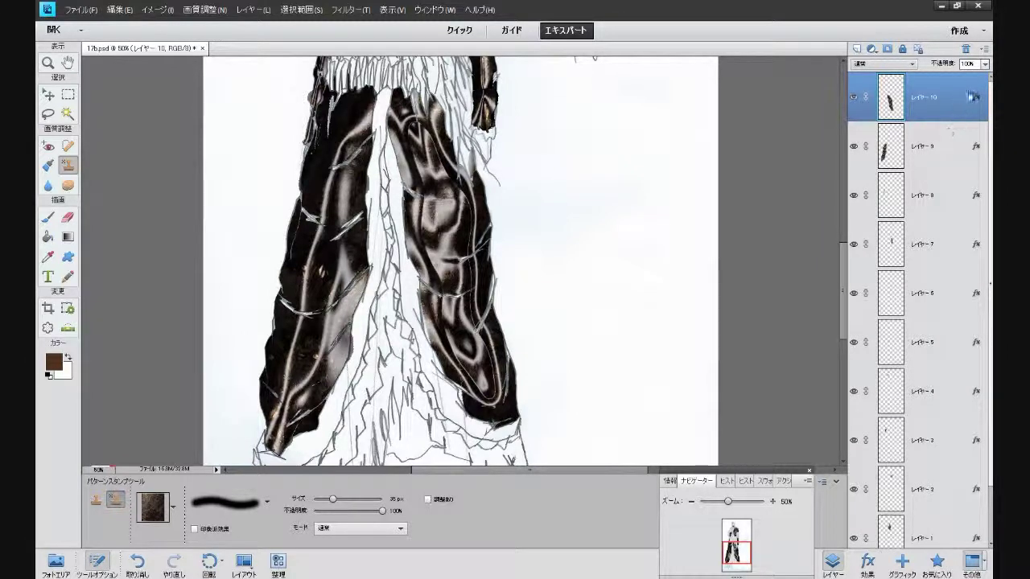
# Set Layer 10's bevel direction to down (下へ) with a size of about 240 px, and enable the stroke at its minimum size
pyautogui.doubleClick(976, 97)
pyautogui.click(729, 248)
pyautogui.moveTo(723, 234); pyautogui.dragTo(742, 235)
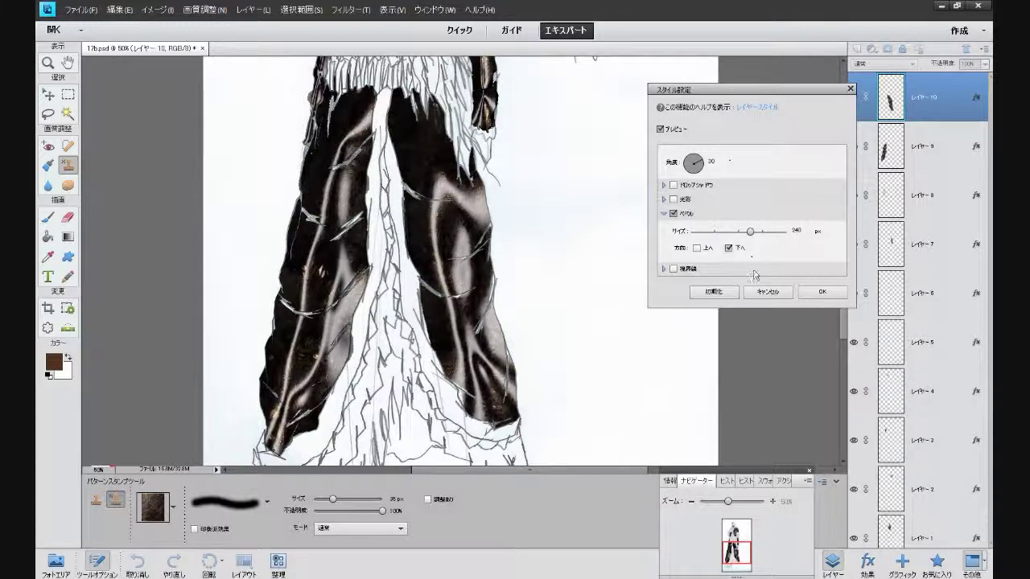
pyautogui.click(673, 268)
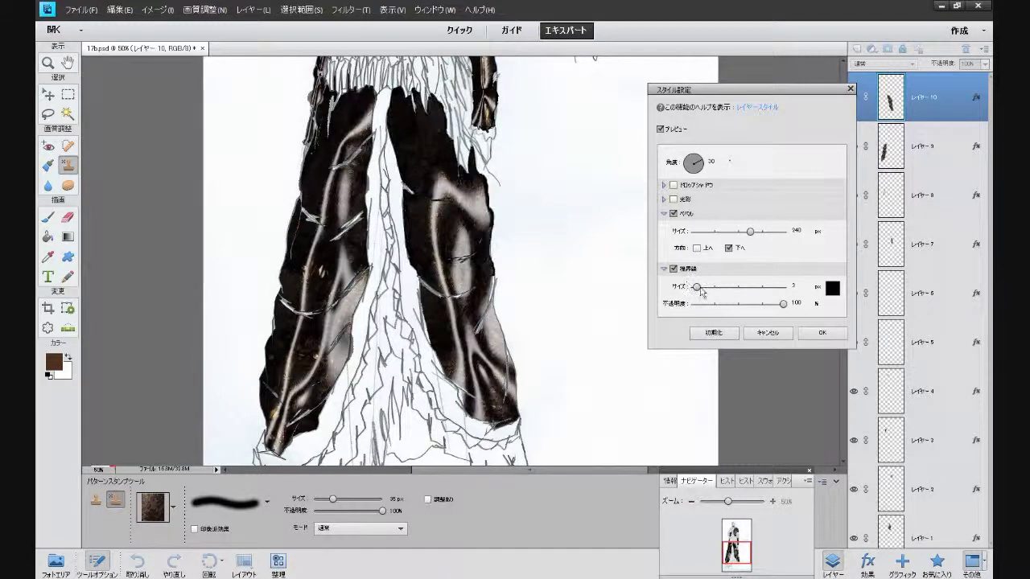
pyautogui.moveTo(700, 287); pyautogui.dragTo(695, 288)
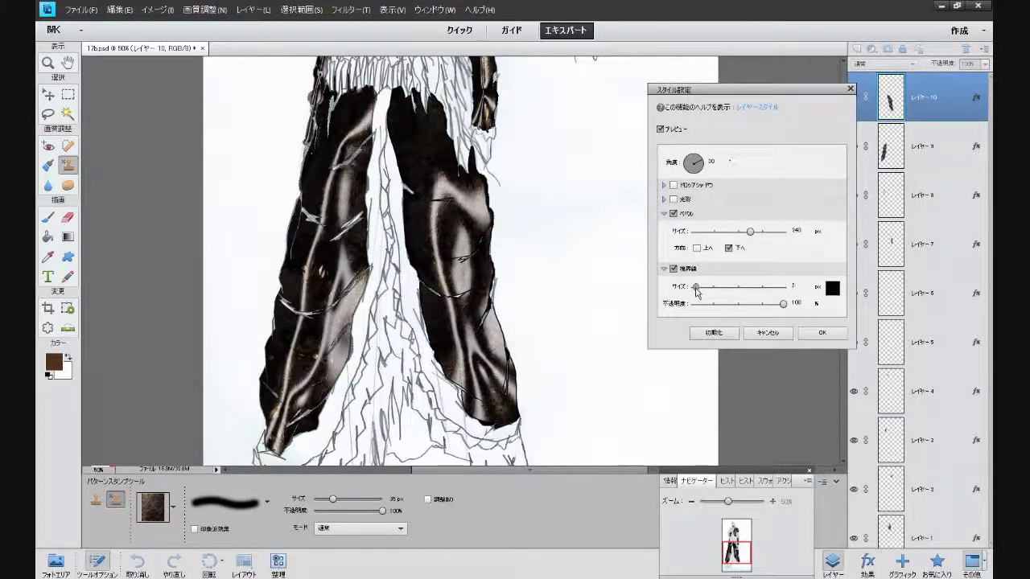
pyautogui.click(822, 333)
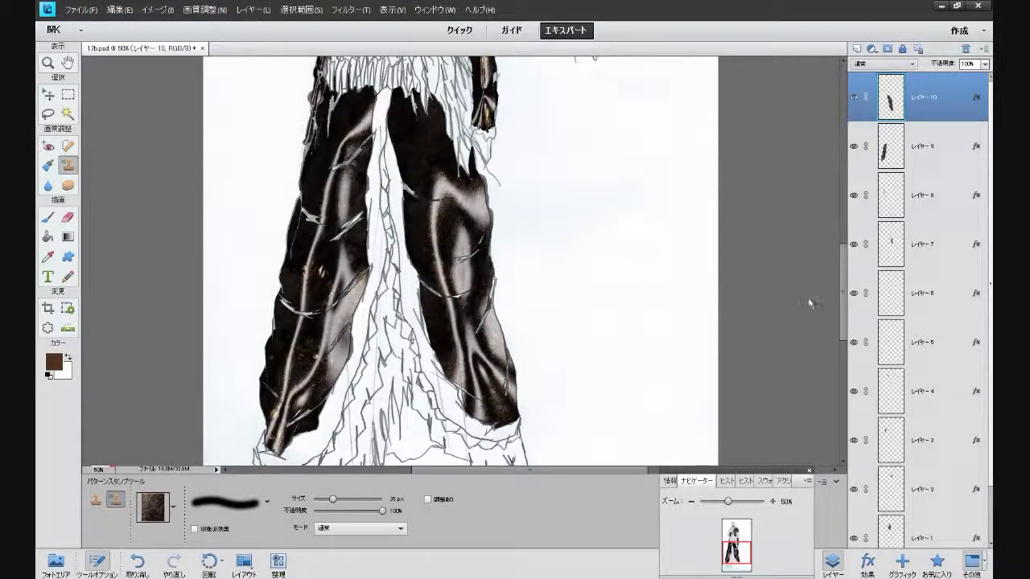
pyautogui.scroll(3, 840, 237)
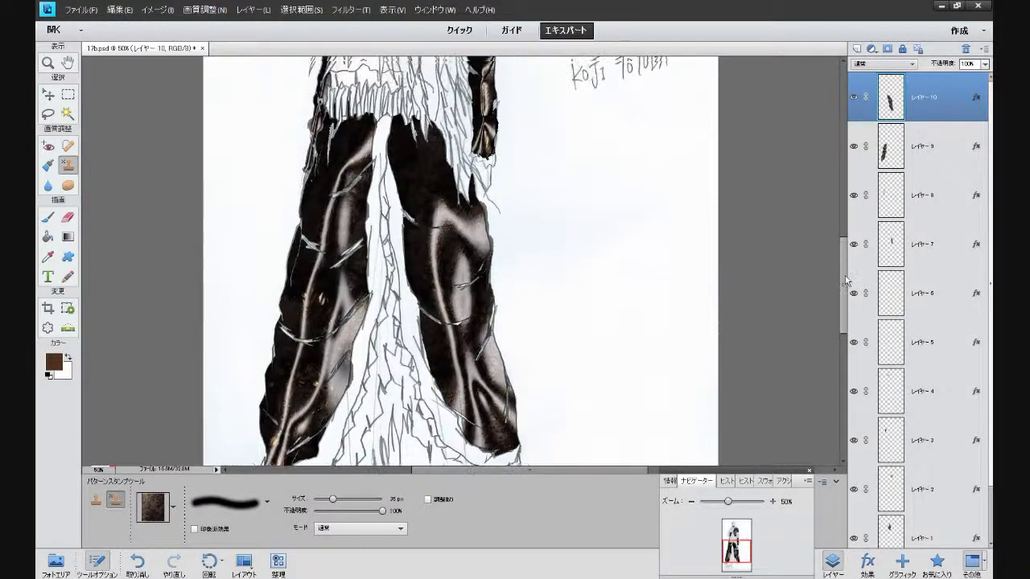
pyautogui.moveTo(842, 246)
pyautogui.mouseDown()
pyautogui.moveTo(837, 201)
pyautogui.moveTo(842, 294)
pyautogui.moveTo(818, 174)
pyautogui.mouseUp()
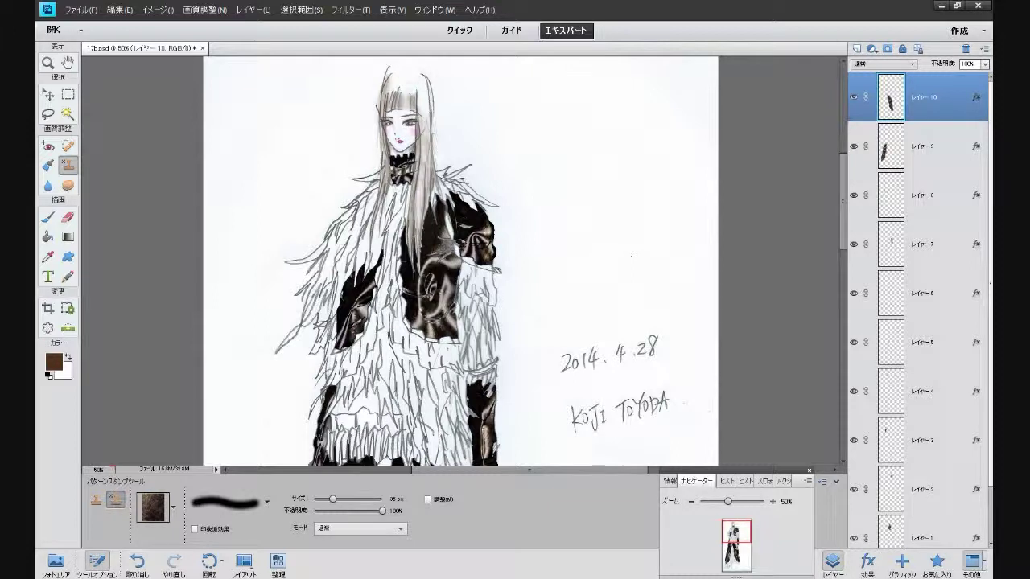
pyautogui.click(134, 430)
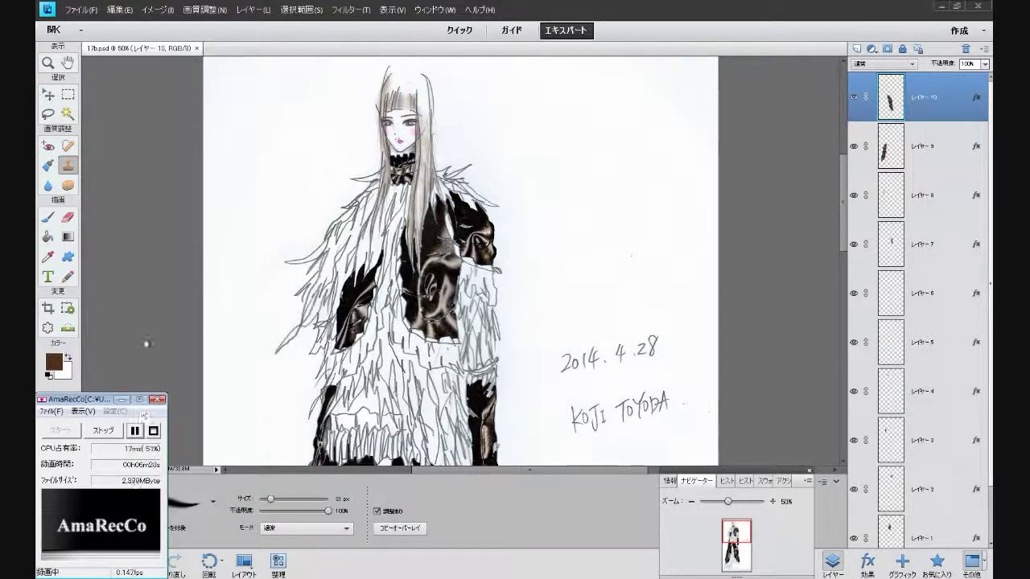
pyautogui.click(145, 333)
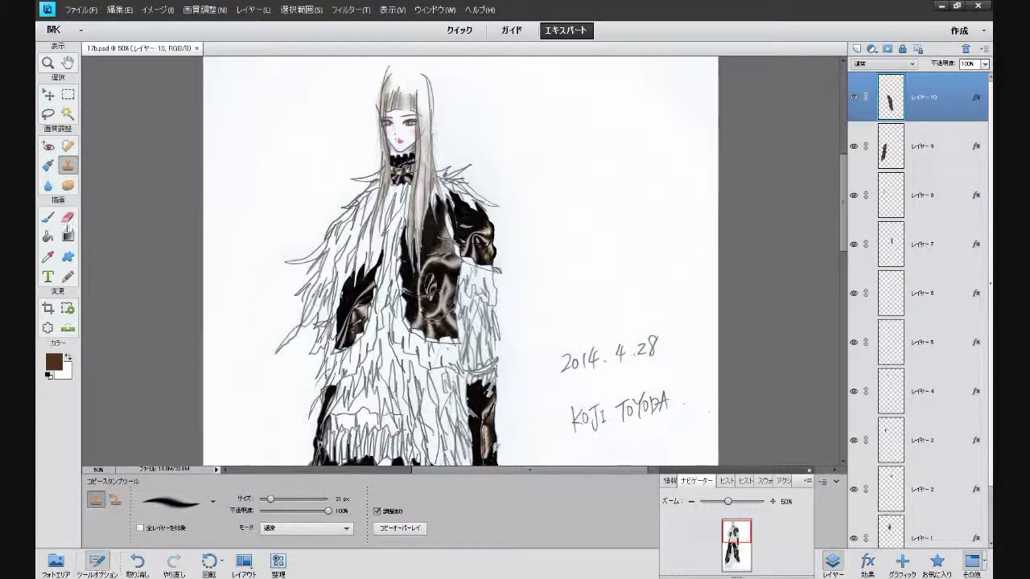
# Fill the sections of the narrow band above the fringed hem with the dark brown pattern on Layer 10
pyautogui.click(49, 237)
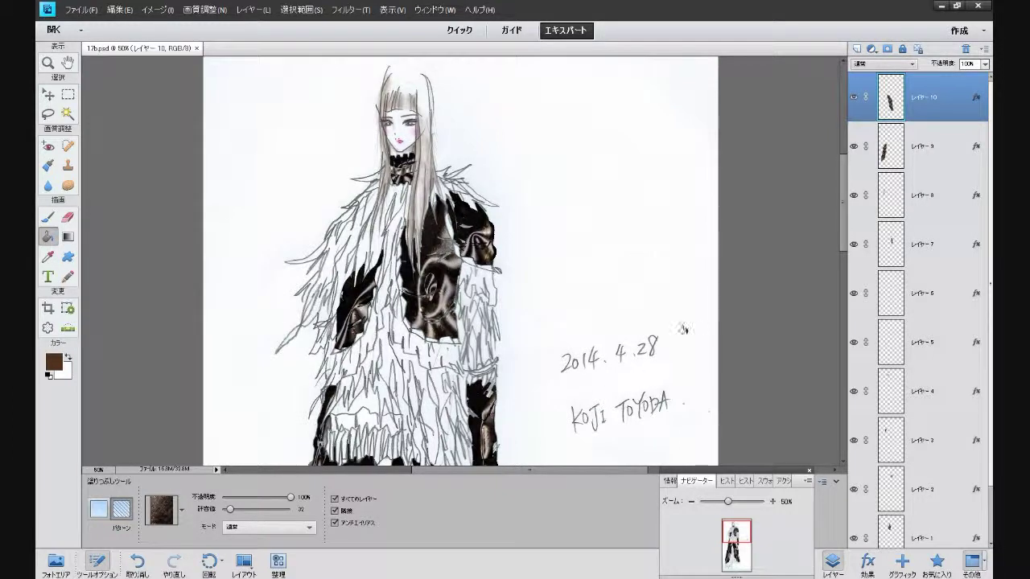
pyautogui.scroll(-3, 708, 308)
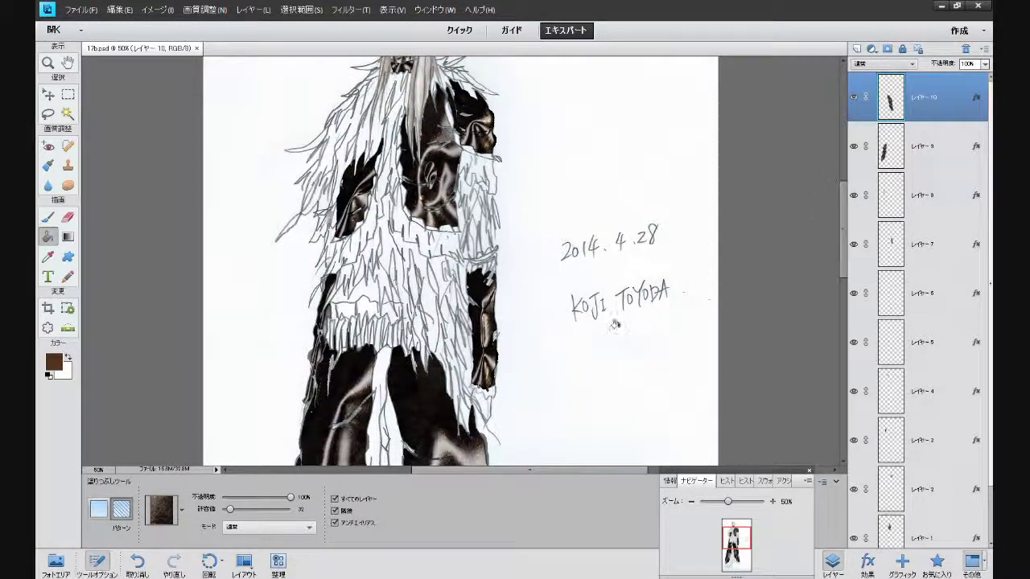
pyautogui.click(330, 309)
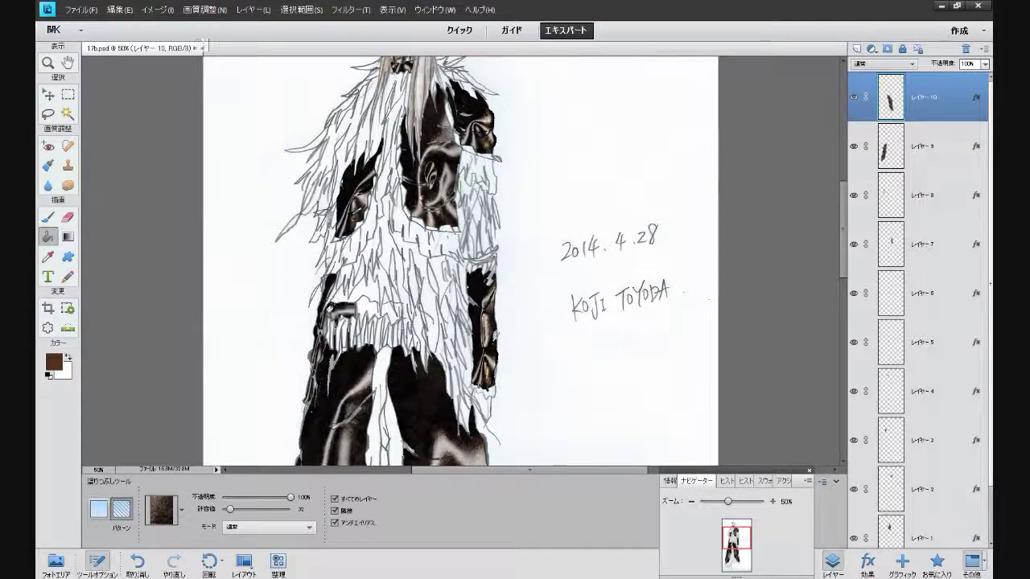
pyautogui.click(356, 310)
pyautogui.click(372, 307)
pyautogui.click(383, 309)
pyautogui.click(392, 309)
pyautogui.click(401, 308)
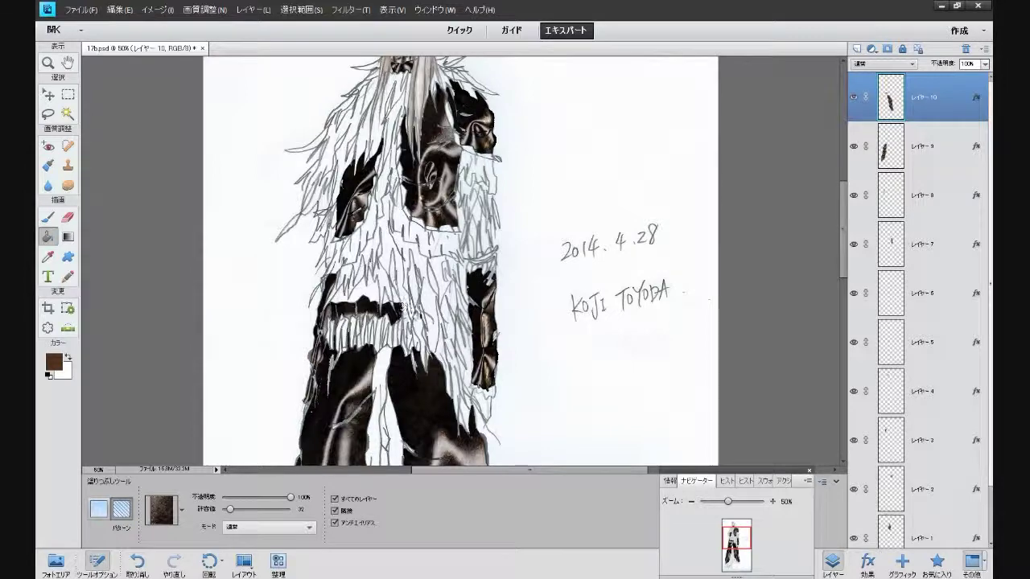
# Fill the small area between the lower trouser hems with the dark brown pattern on Layer 10
pyautogui.moveTo(844, 272); pyautogui.dragTo(854, 342)
pyautogui.click(423, 382)
pyautogui.click(424, 383)
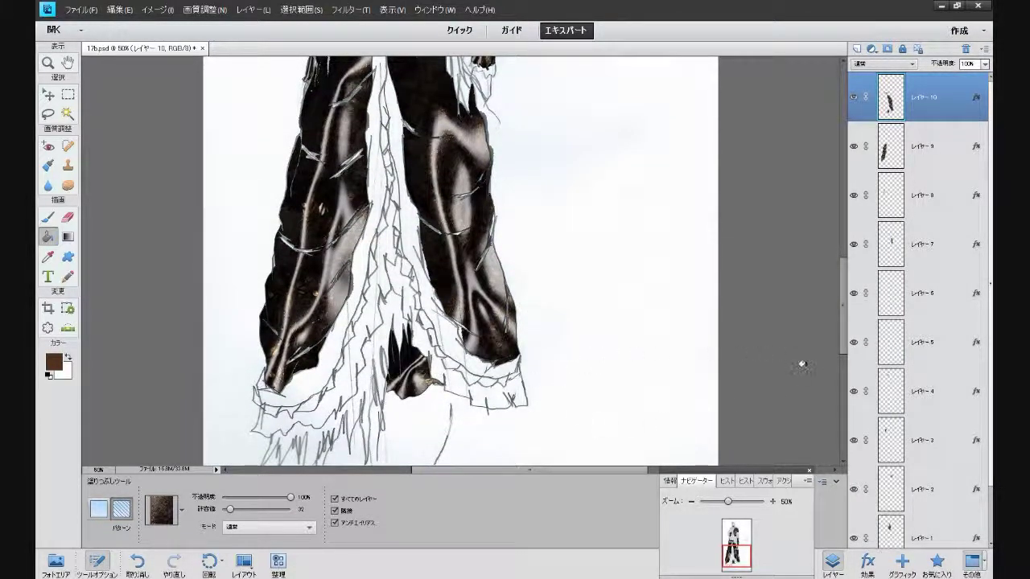
# Choose the brown-and-white leopard-spotted pattern as the Paint Bucket fill
pyautogui.moveTo(844, 348); pyautogui.dragTo(831, 243)
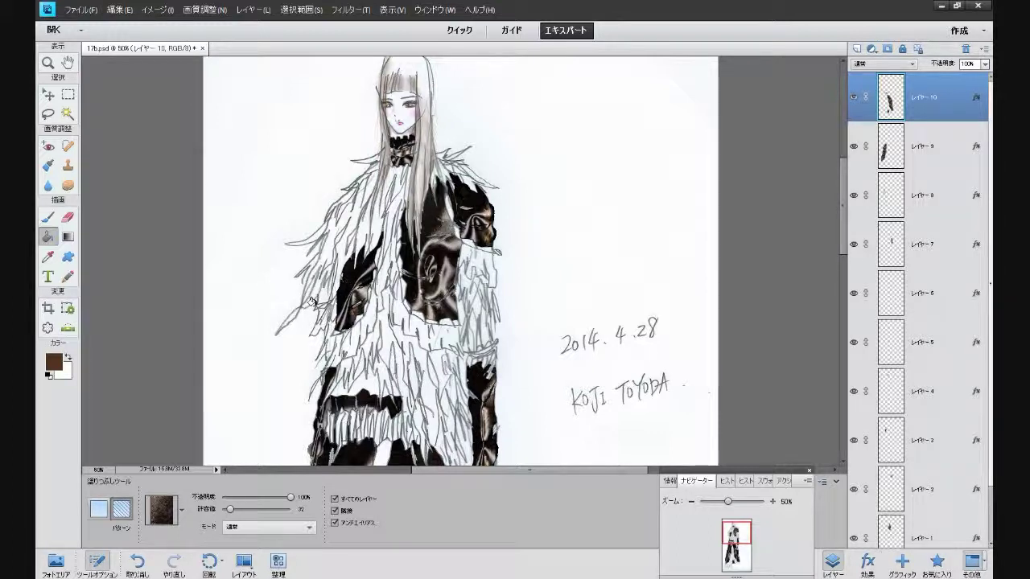
pyautogui.click(182, 509)
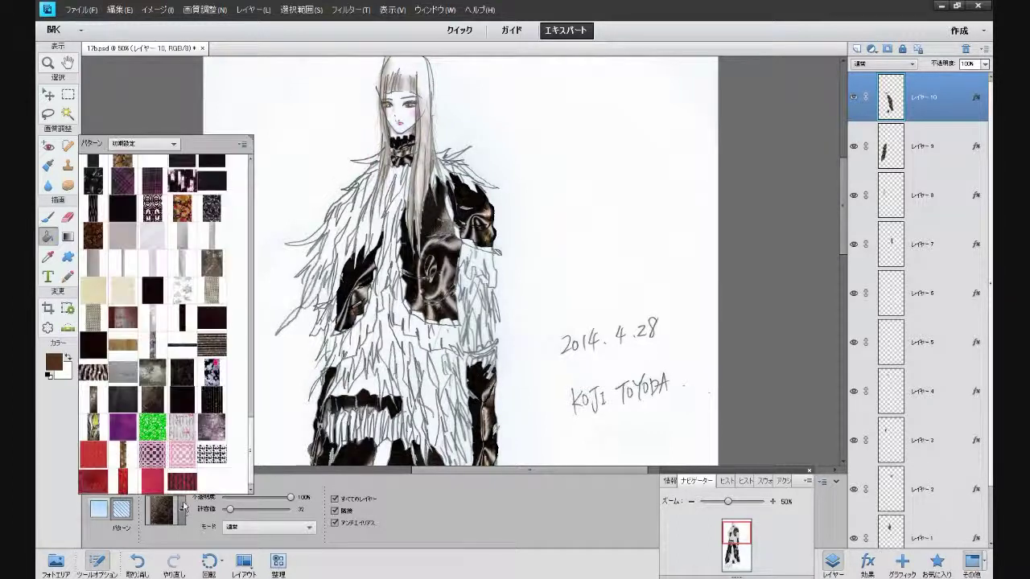
pyautogui.moveTo(250, 432); pyautogui.dragTo(250, 400)
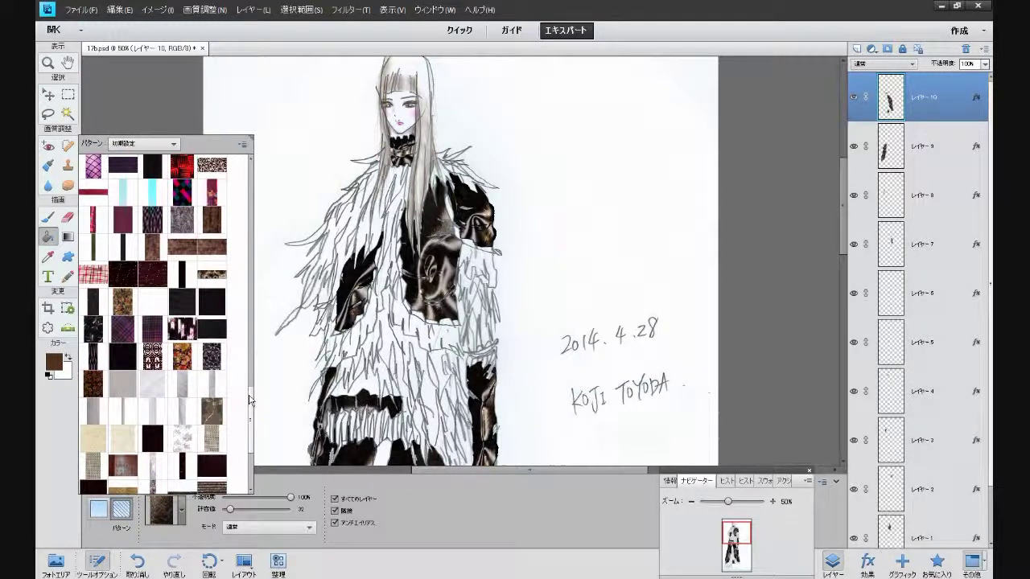
pyautogui.scroll(1, 251, 400)
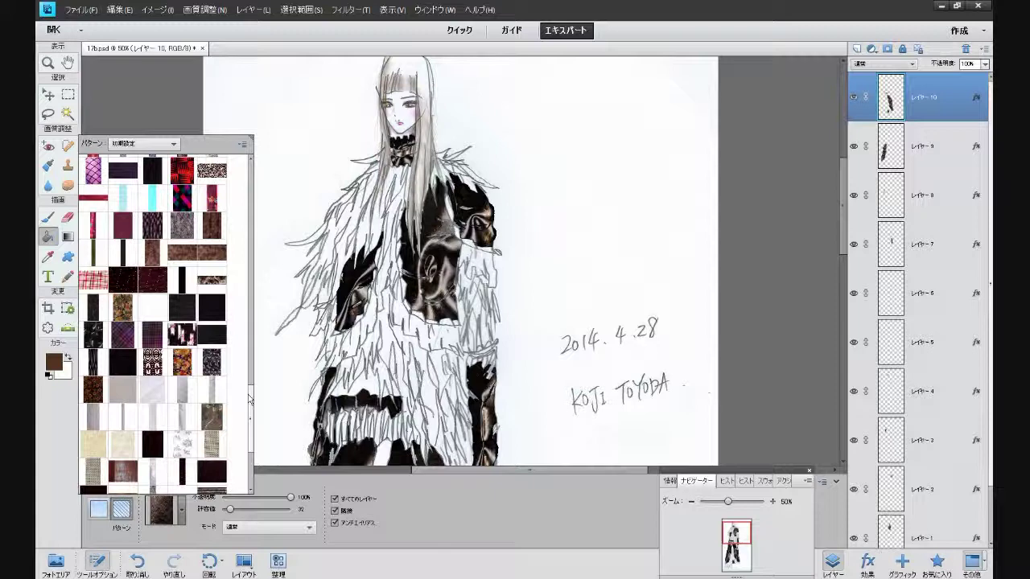
pyautogui.scroll(6, 250, 400)
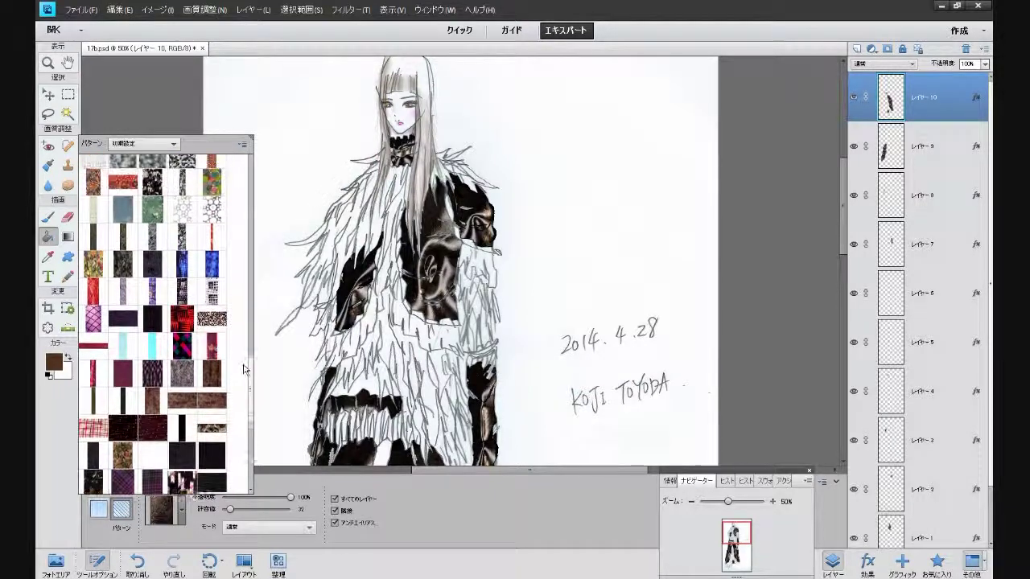
pyautogui.scroll(1, 245, 368)
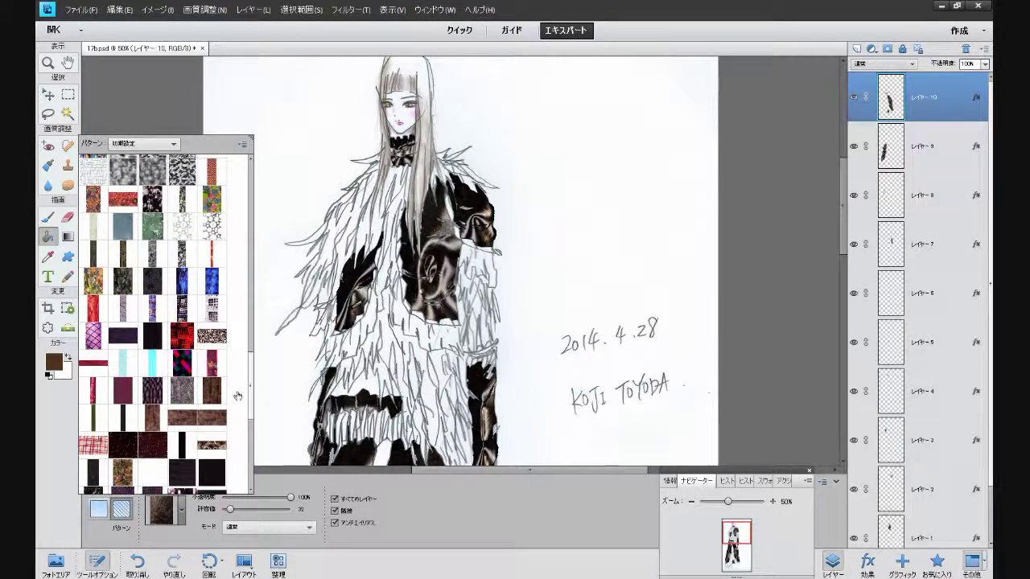
pyautogui.click(212, 336)
# Undo a trial leopard-pattern fill of the coat's front section and add a new layer above Layer 10
pyautogui.click(368, 318)
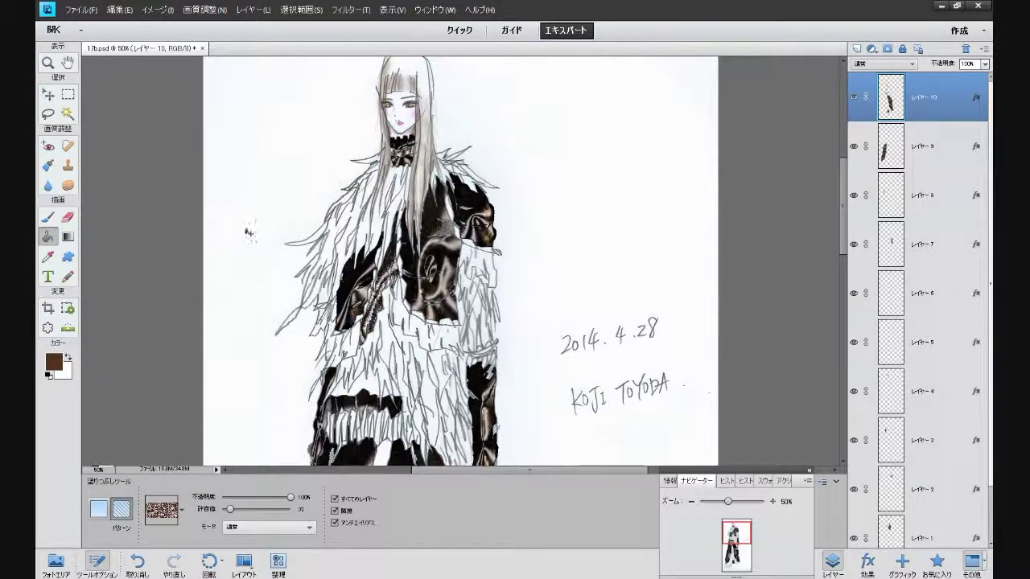
pyautogui.hotkey('ctrl', 'z')
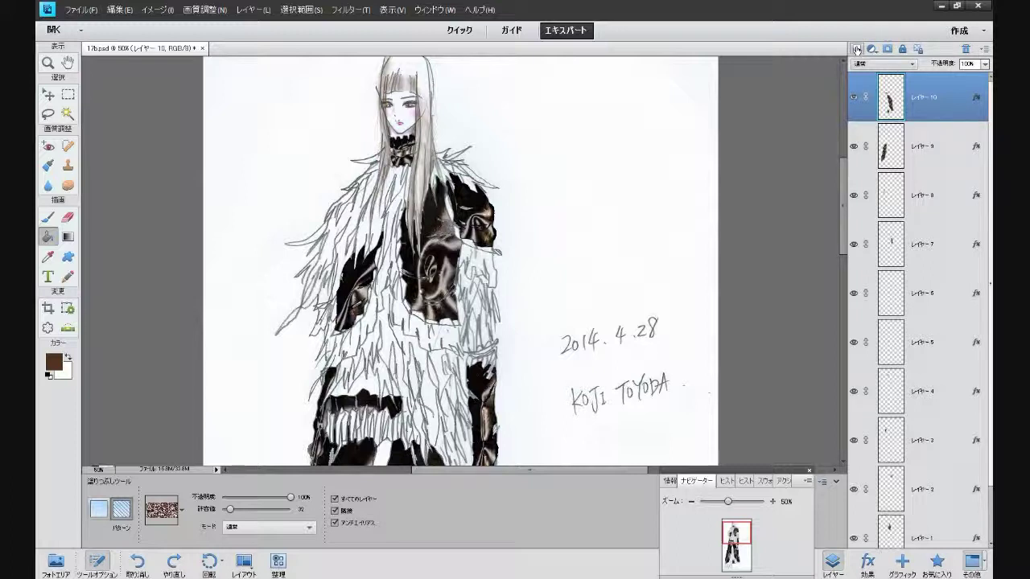
pyautogui.click(857, 49)
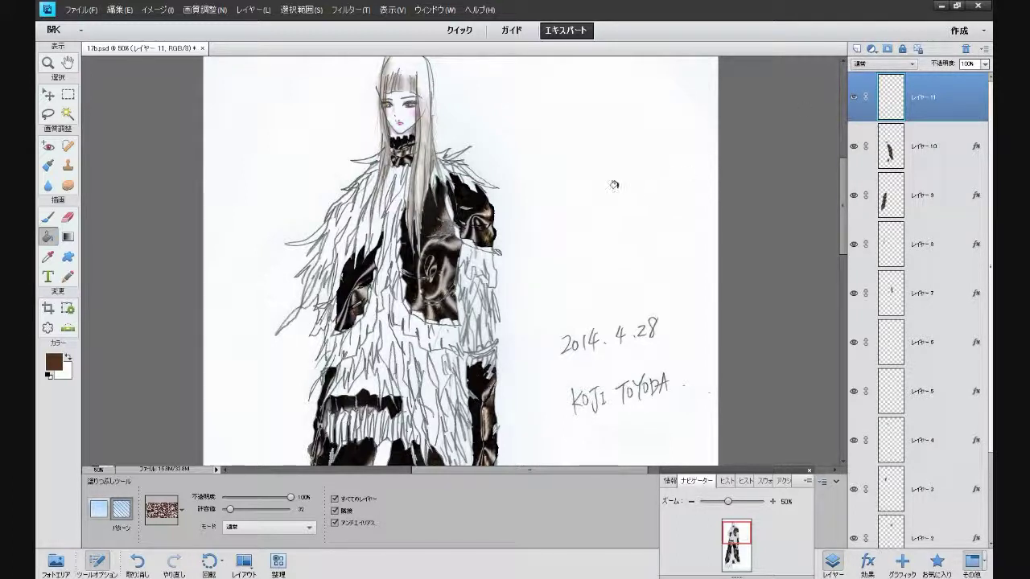
pyautogui.click(368, 316)
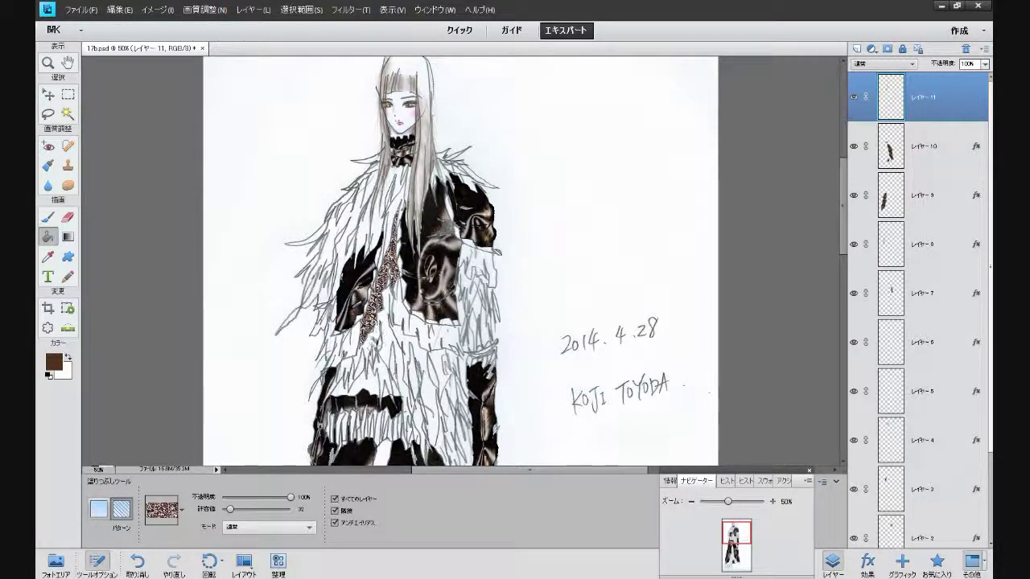
pyautogui.click(347, 347)
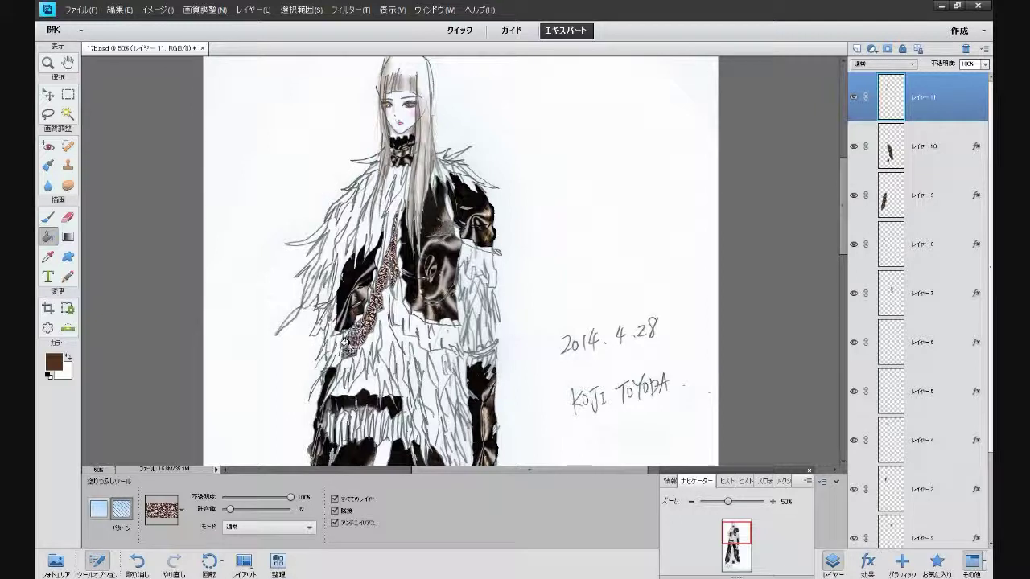
pyautogui.click(337, 341)
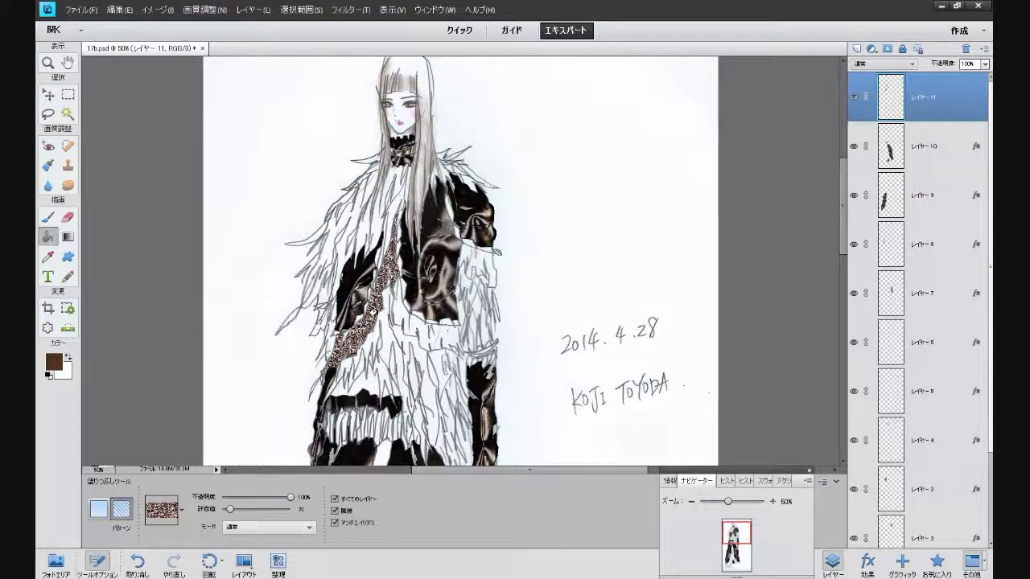
pyautogui.hotkey('ctrl', 'z')
pyautogui.hotkey('ctrl', 'z')
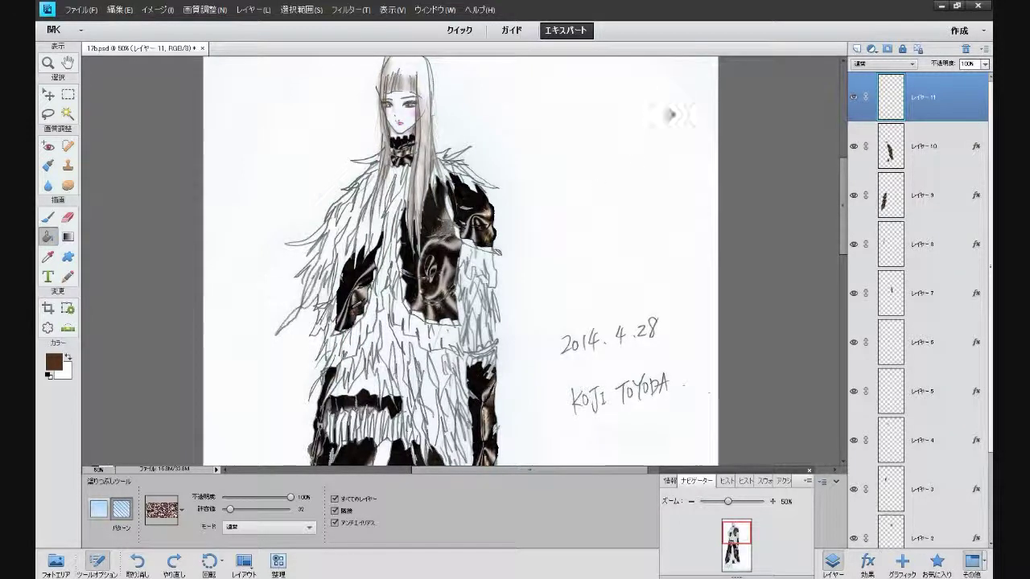
# Fill the narrow trim along the lower hem and inner edge of the smaller dark sleeve section with the leopard-spotted pattern on Layer 11
pyautogui.click(774, 502)
pyautogui.click(774, 502)
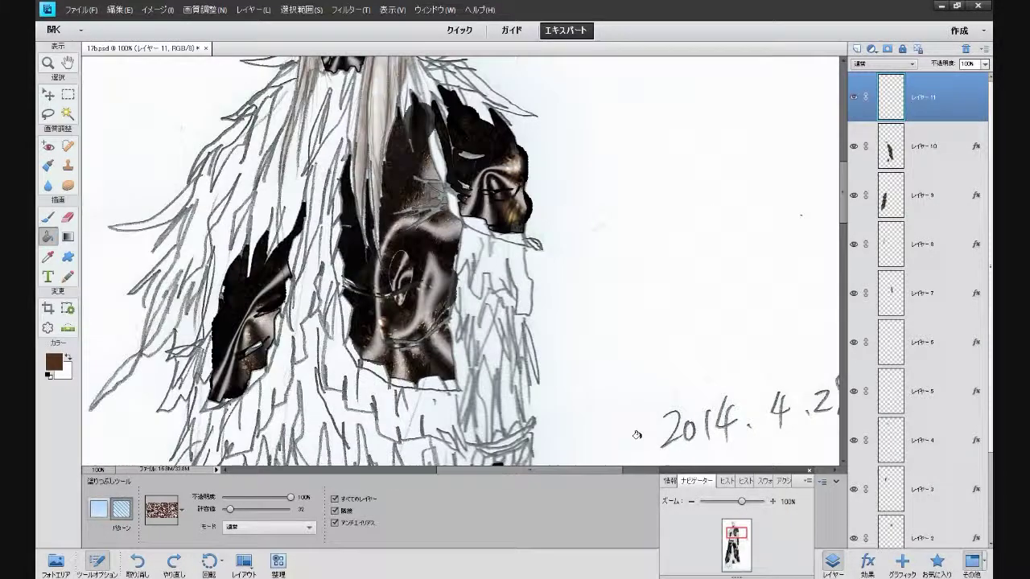
pyautogui.click(214, 399)
pyautogui.click(253, 379)
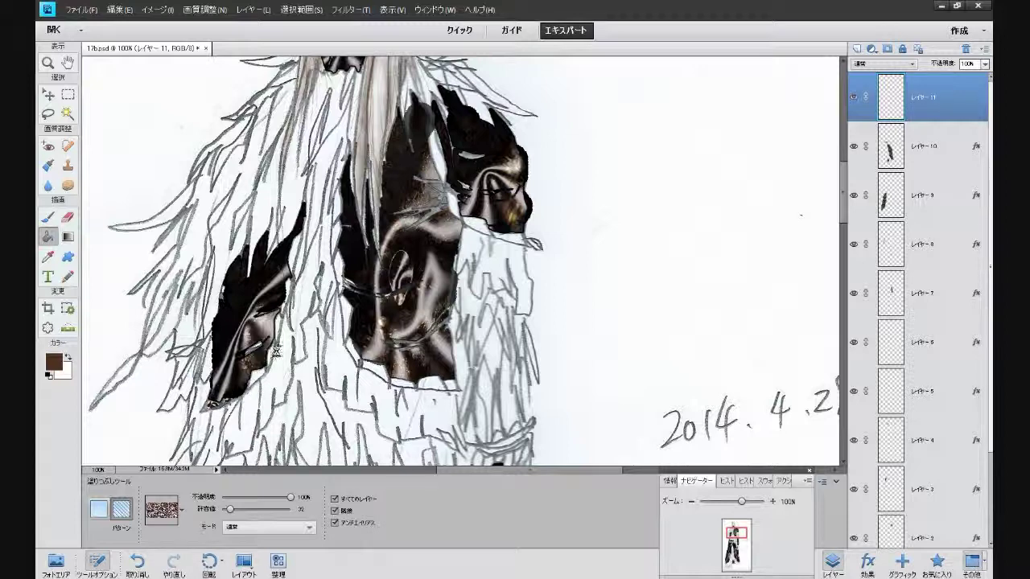
pyautogui.click(274, 351)
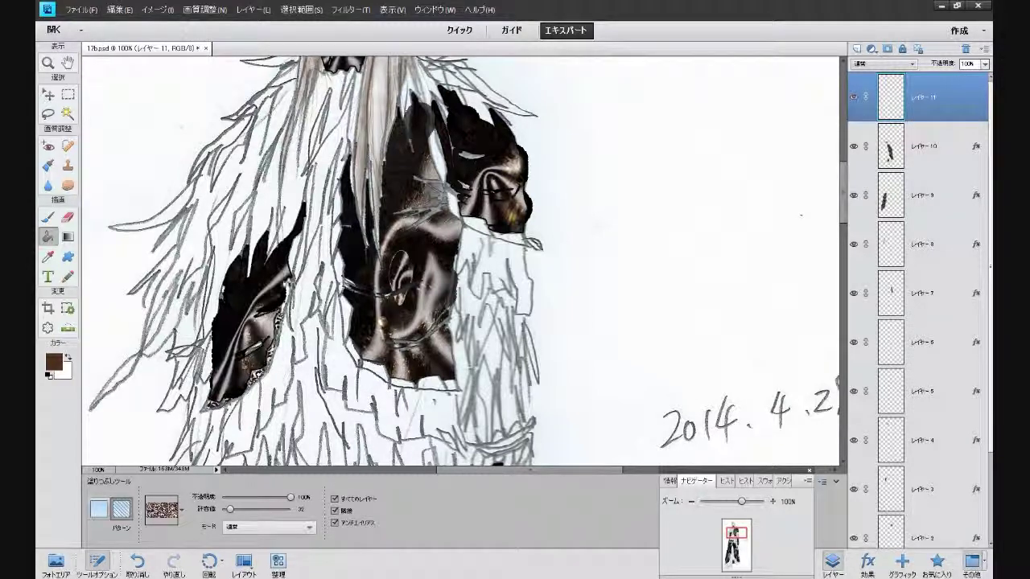
pyautogui.click(284, 288)
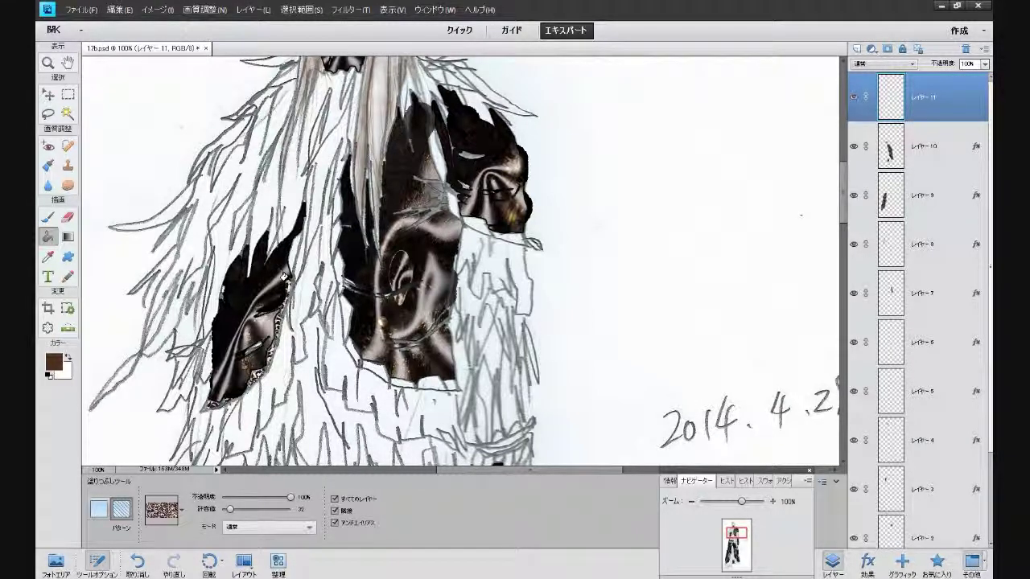
pyautogui.click(293, 250)
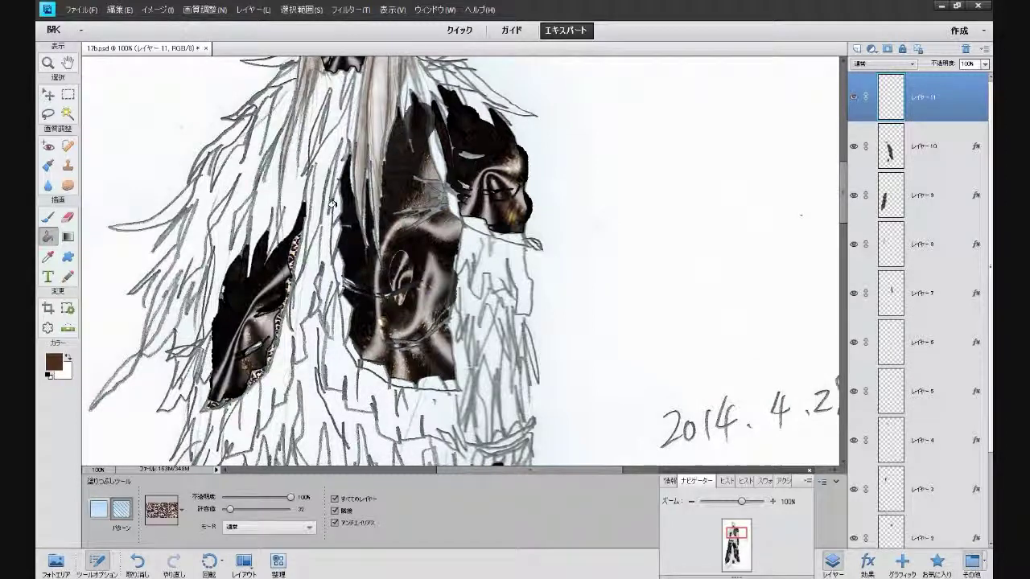
pyautogui.click(335, 230)
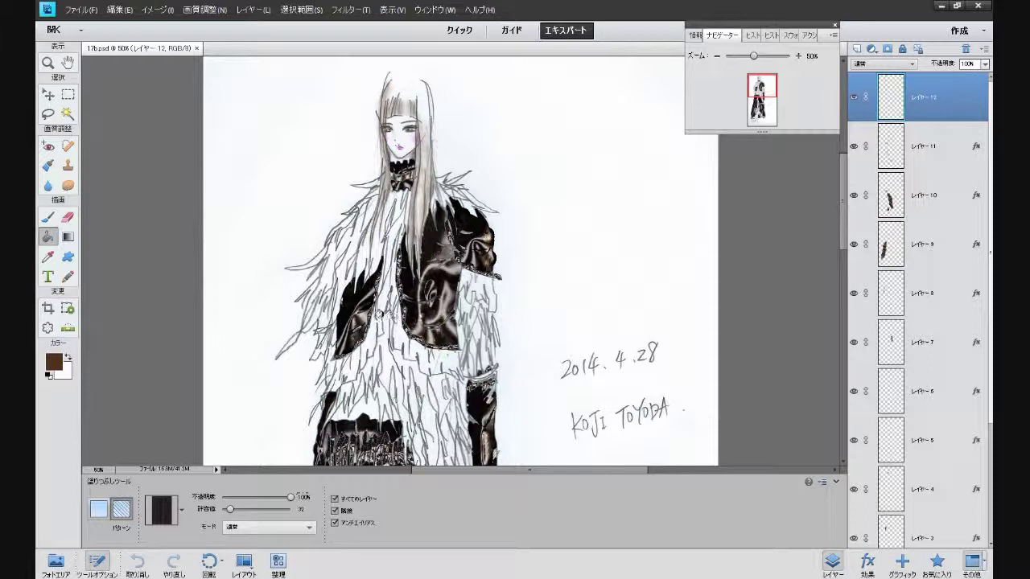
# Fill the jagged fur strip beside and below the smaller dark sleeve section with the dark streaked pattern on Layer 12
pyautogui.click(379, 305)
pyautogui.click(352, 362)
pyautogui.click(345, 367)
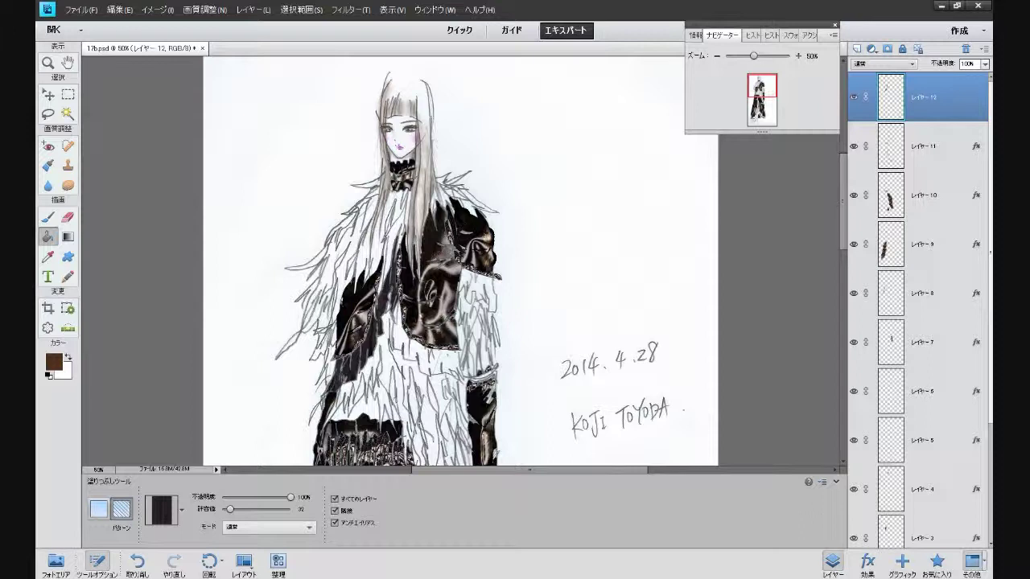
# Apply the Noise (ノイズ) style to Layer 12 and add a 1 px black stroke at 100% opacity
pyautogui.click(936, 561)
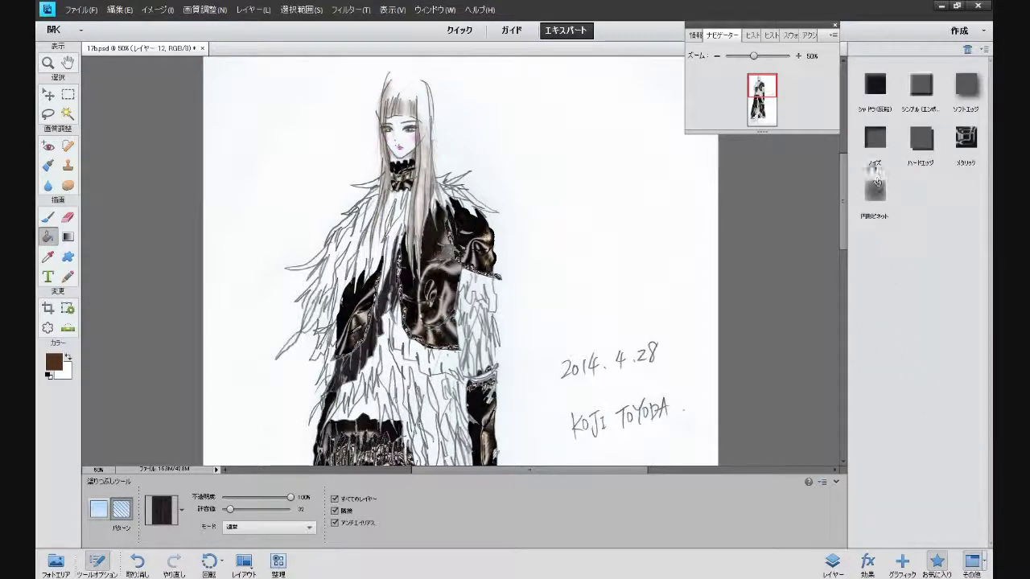
pyautogui.click(871, 147)
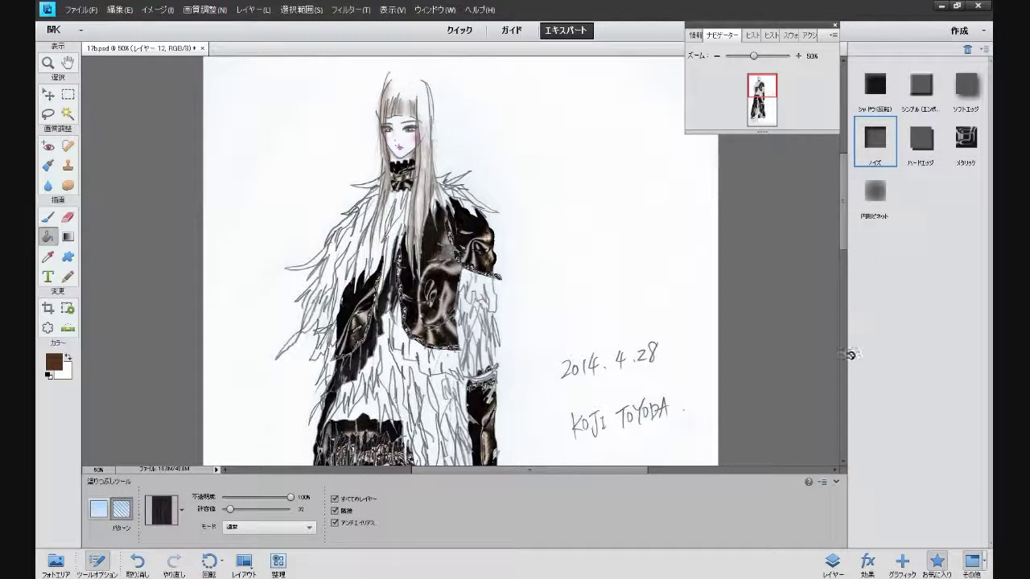
pyautogui.click(837, 561)
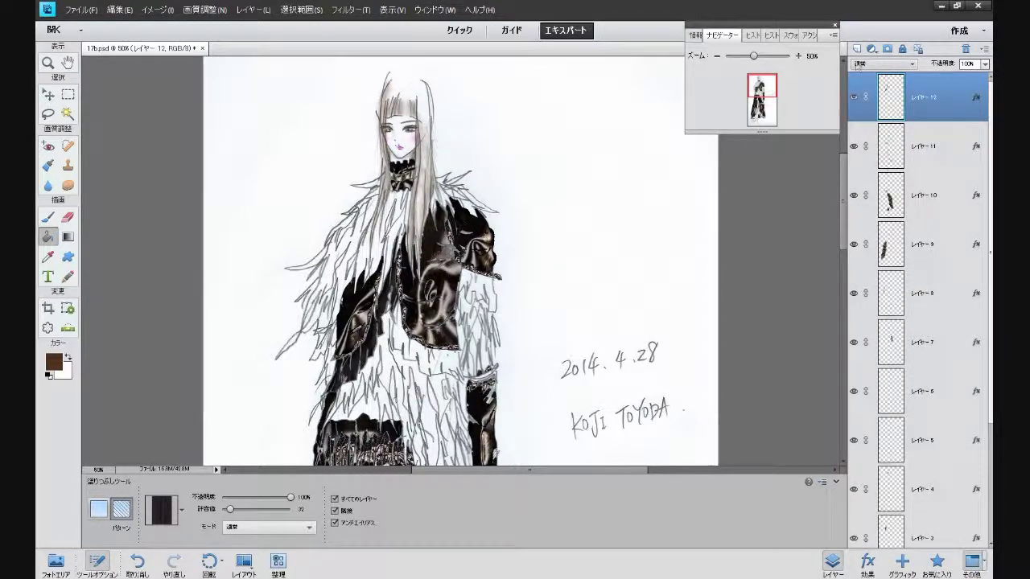
pyautogui.doubleClick(976, 100)
pyautogui.click(675, 229)
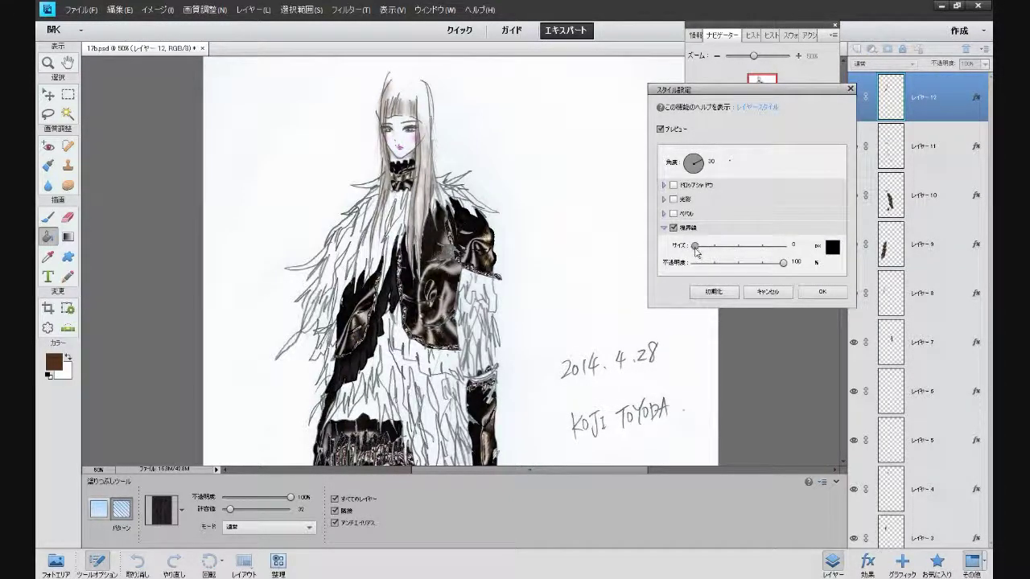
pyautogui.moveTo(696, 248); pyautogui.dragTo(695, 255)
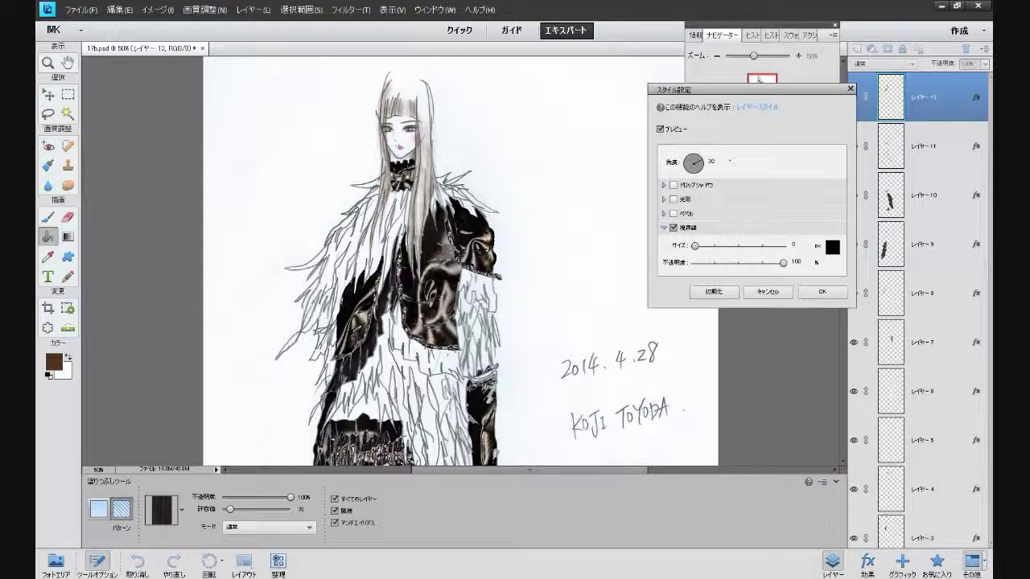
pyautogui.moveTo(697, 249); pyautogui.dragTo(692, 248)
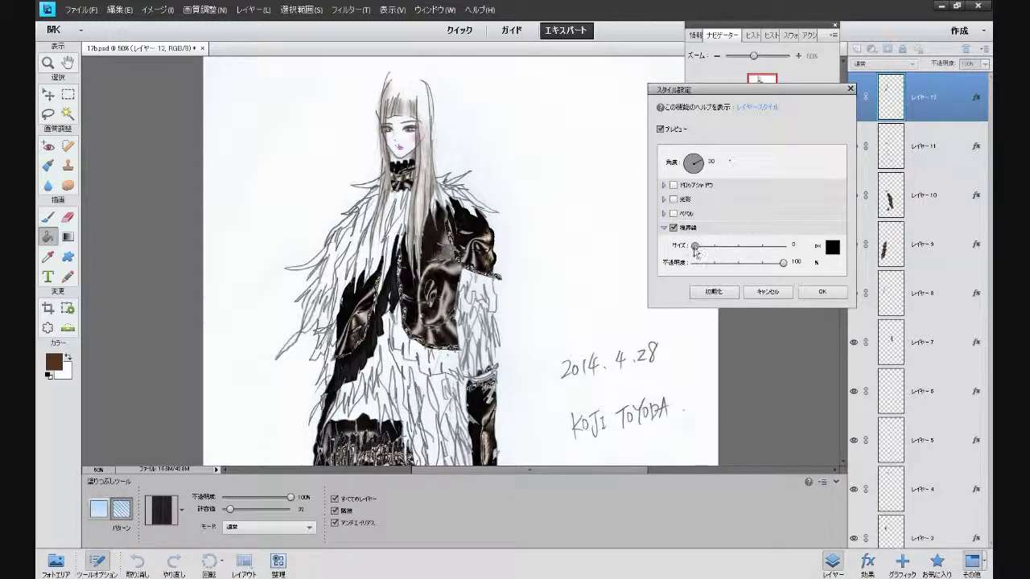
pyautogui.moveTo(696, 252); pyautogui.dragTo(698, 253)
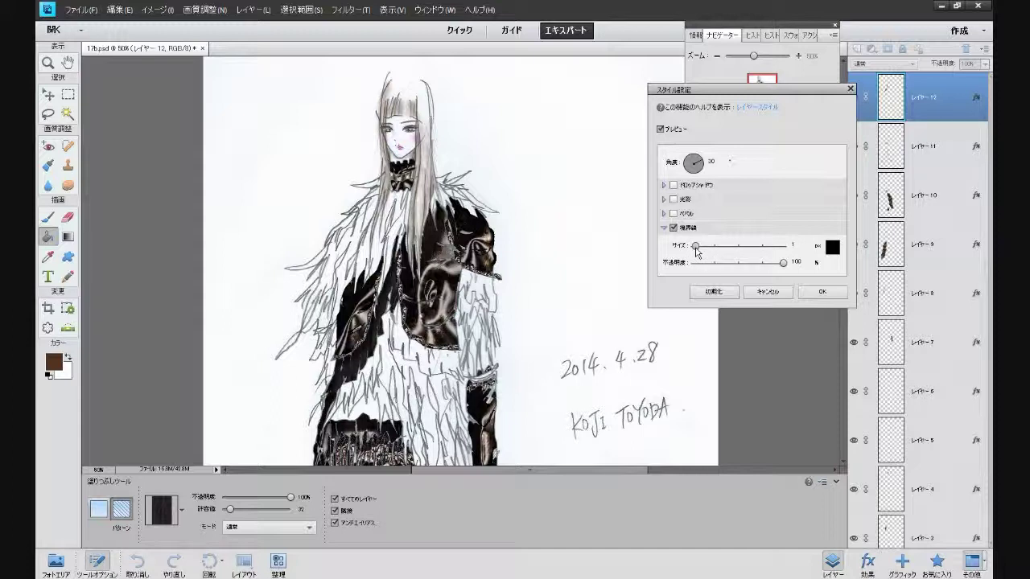
pyautogui.click(819, 297)
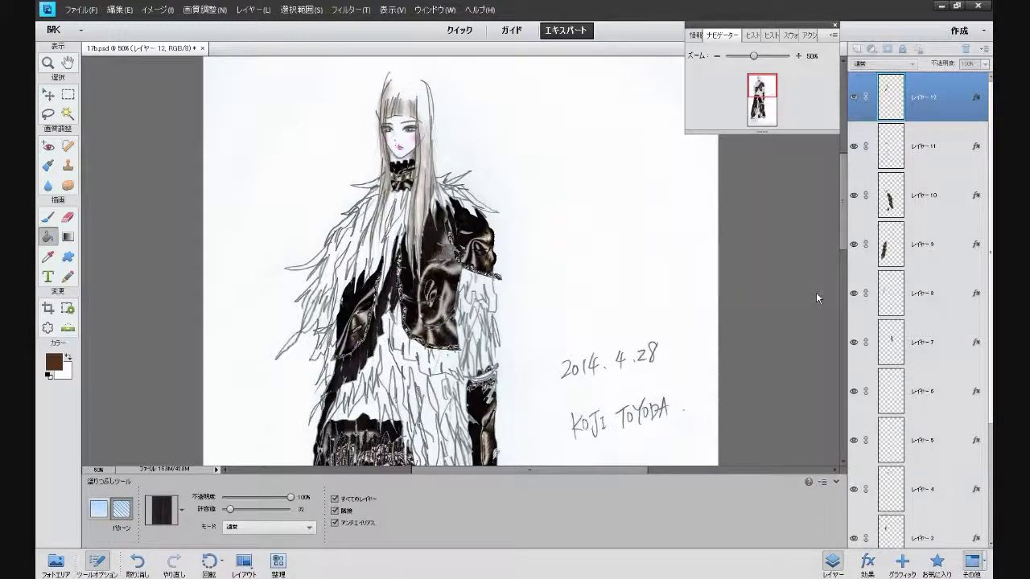
# Add a new layer above Layer 12 and fill the jagged fur band around the large dark front section with the dark streaked pattern
pyautogui.click(857, 49)
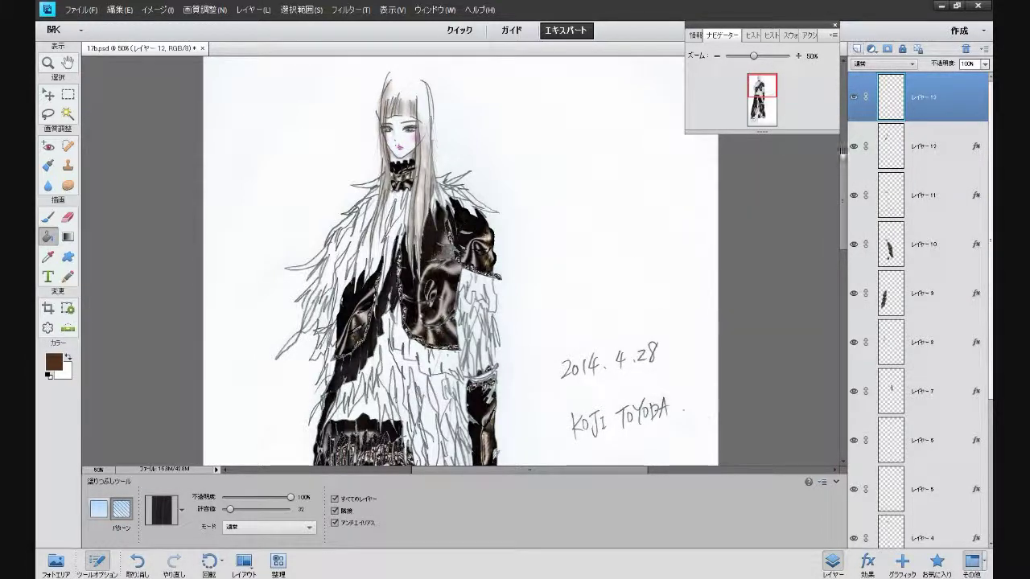
pyautogui.click(397, 341)
pyautogui.click(395, 338)
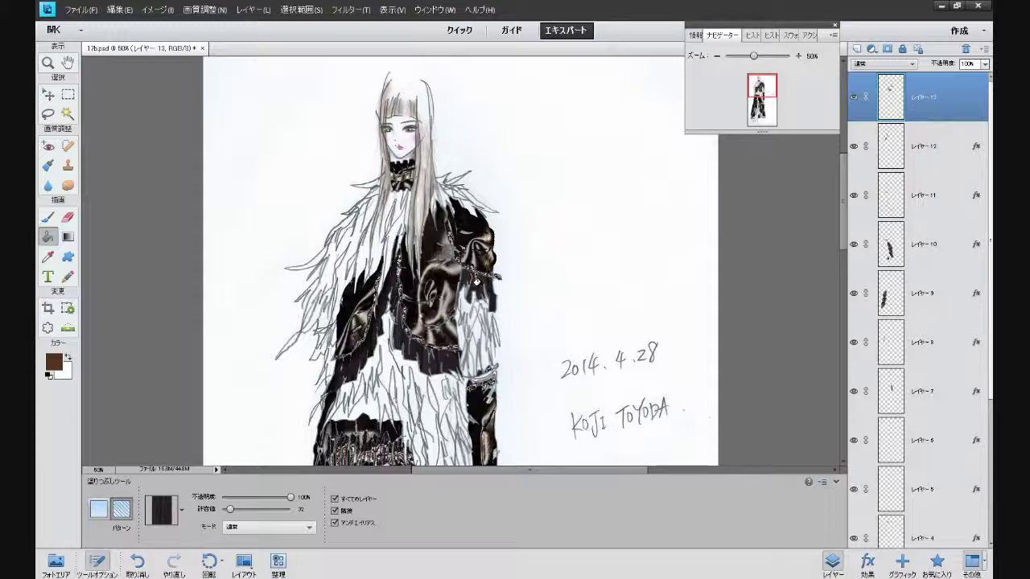
# Fill the jagged fur band along the inner edge and hem beside the trouser legs with the dark streaked pattern on Layer 13
pyautogui.scroll(-3, 463, 286)
pyautogui.scroll(-2, 463, 286)
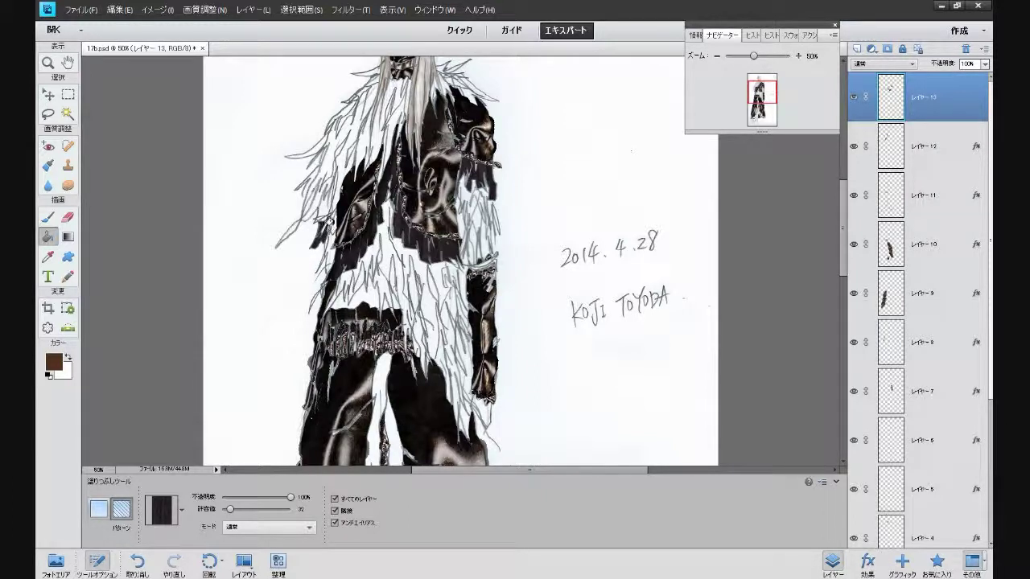
pyautogui.scroll(-8, 547, 260)
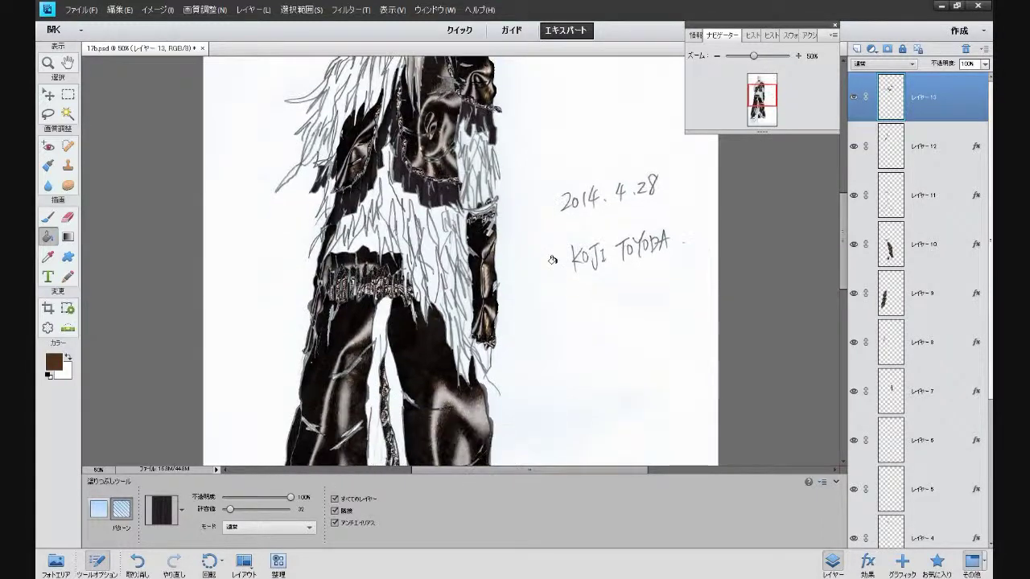
pyautogui.scroll(-5, 546, 263)
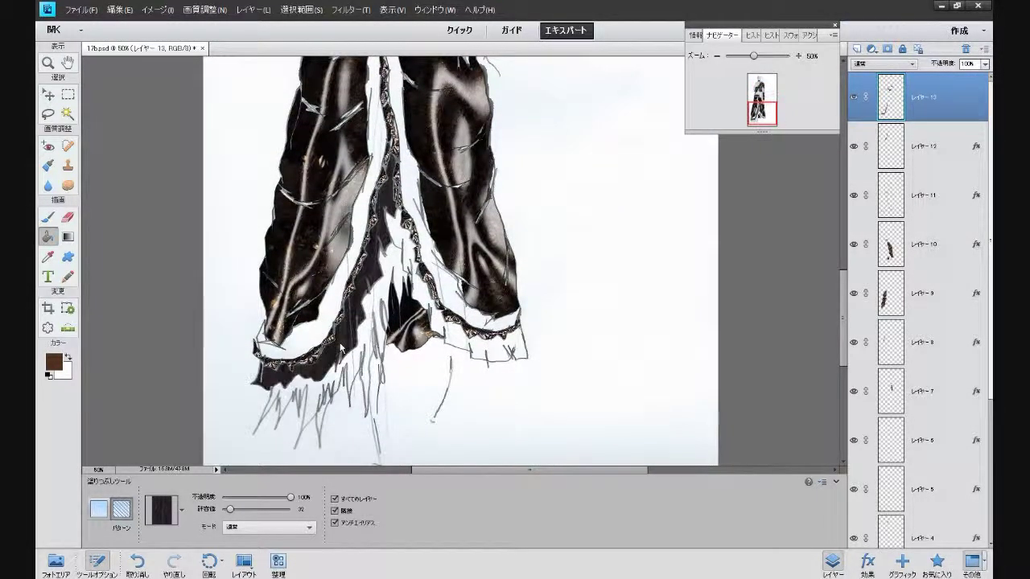
pyautogui.scroll(5, 403, 235)
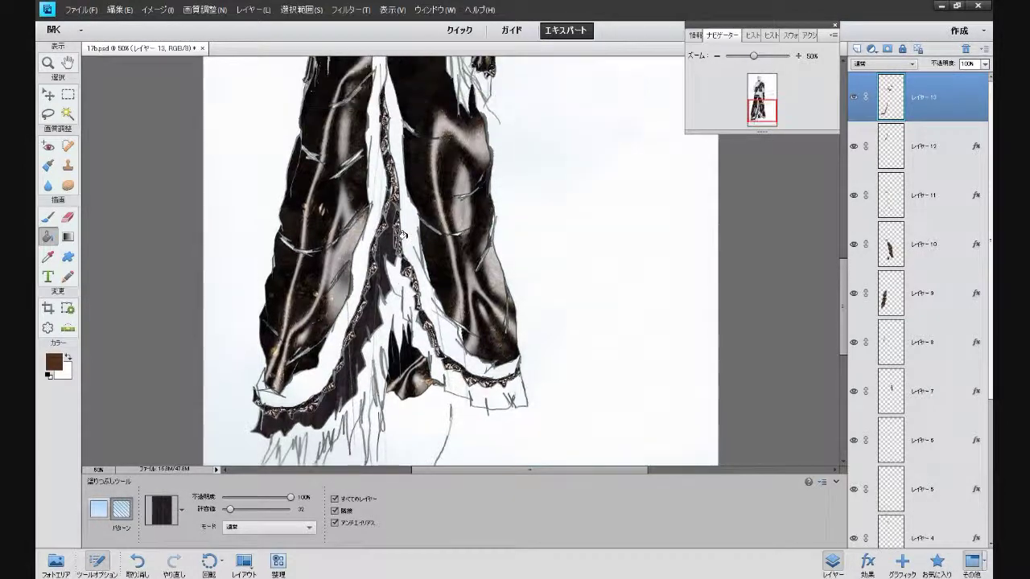
pyautogui.scroll(5, 403, 235)
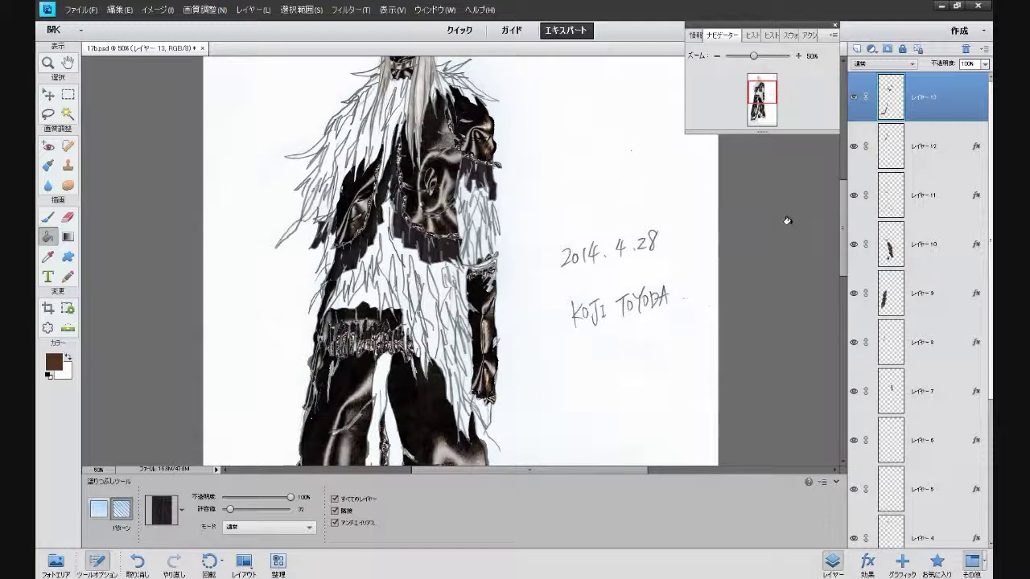
# Apply the Noise (ノイズ) style to the dark fur bands on Layer 13
pyautogui.click(937, 561)
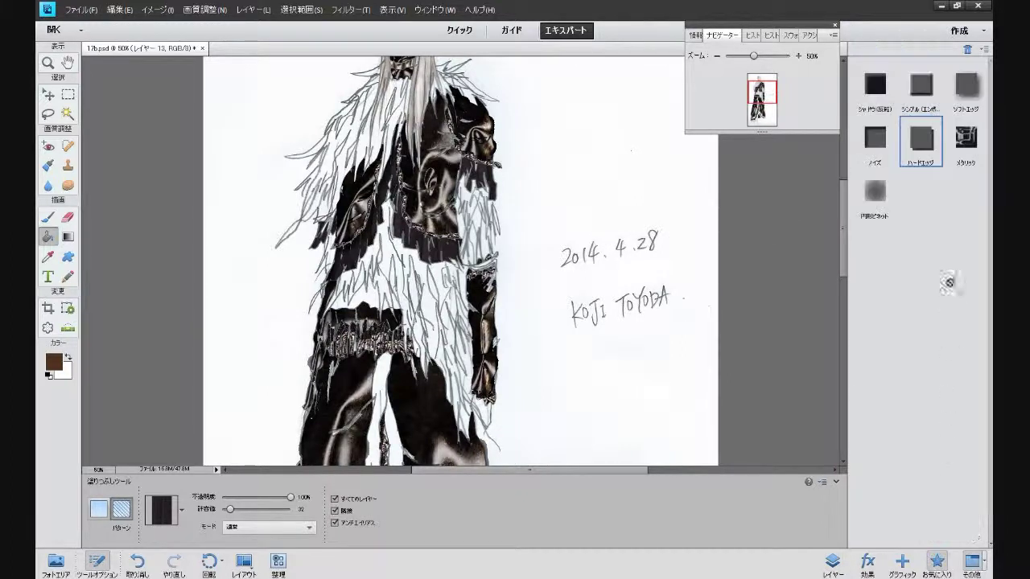
pyautogui.click(877, 139)
pyautogui.scroll(-3, 751, 250)
pyautogui.scroll(-5, 751, 250)
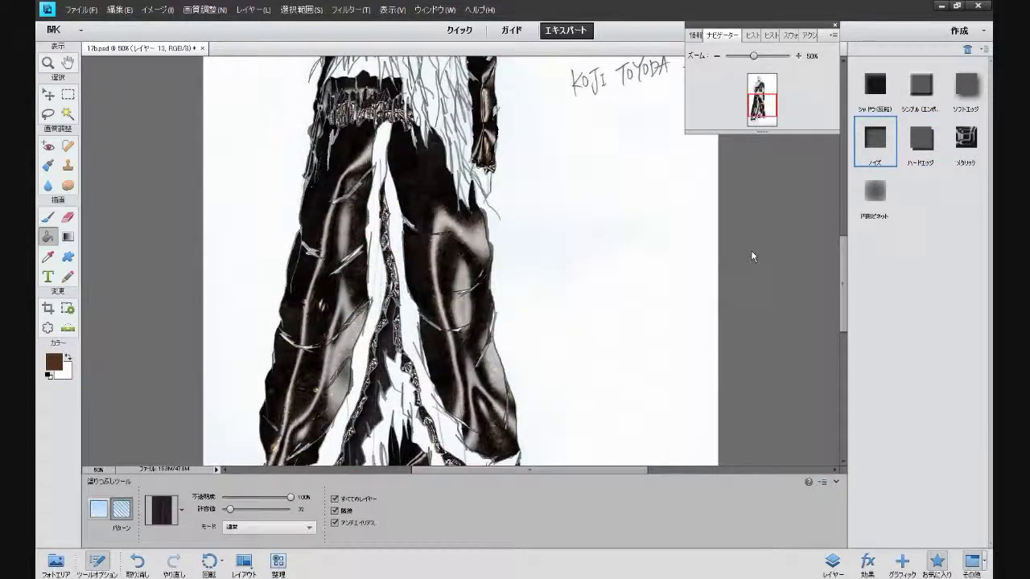
pyautogui.scroll(7, 751, 250)
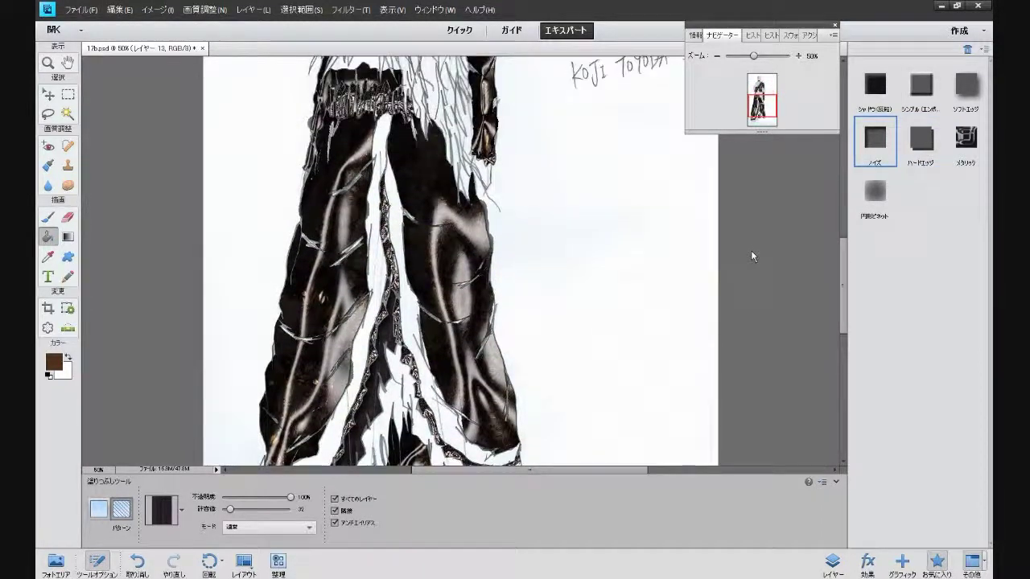
pyautogui.scroll(1, 751, 250)
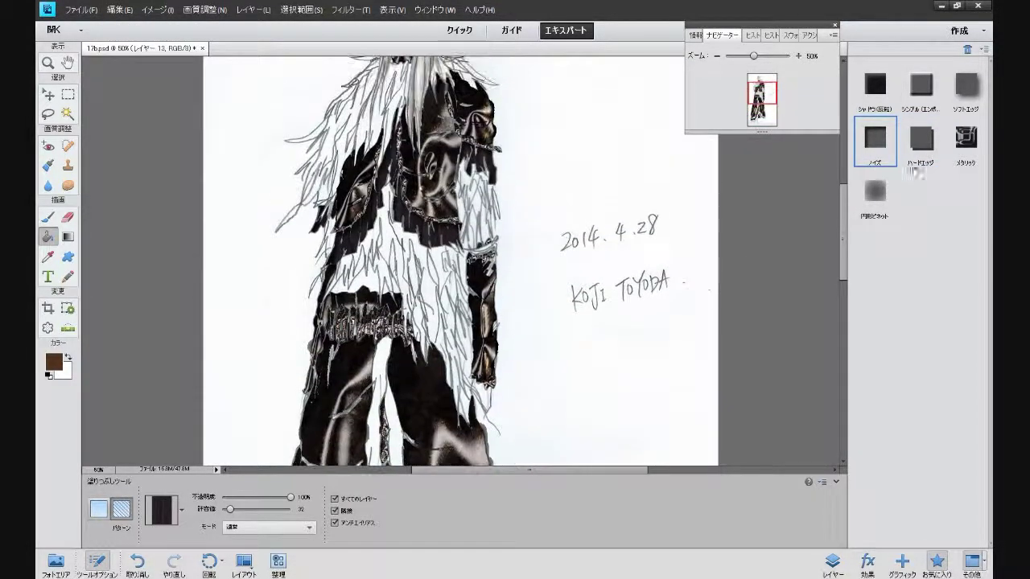
pyautogui.click(837, 561)
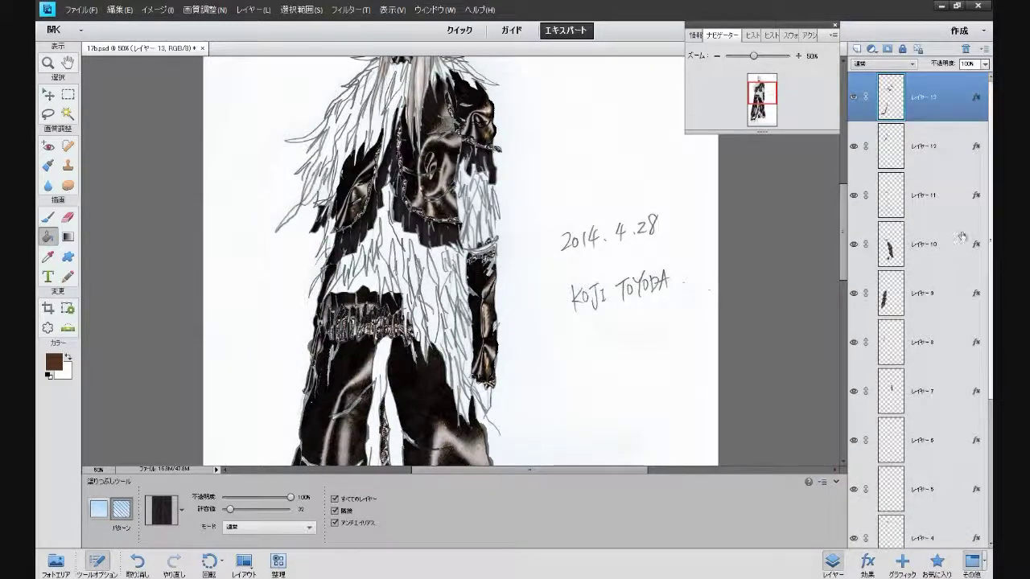
# Add a 1 px black stroke at 100% opacity to the Layer 13 style
pyautogui.doubleClick(976, 97)
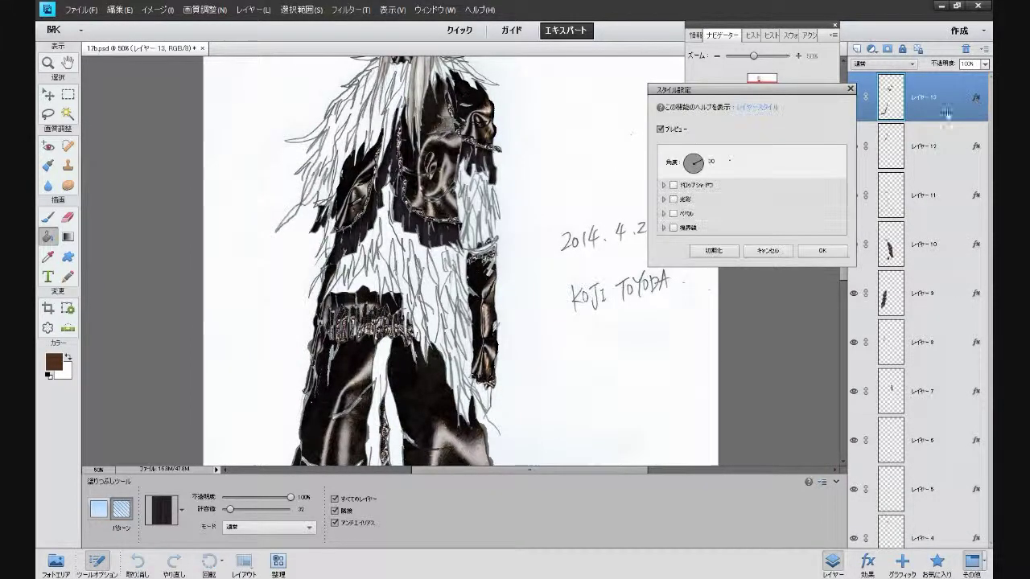
pyautogui.click(673, 228)
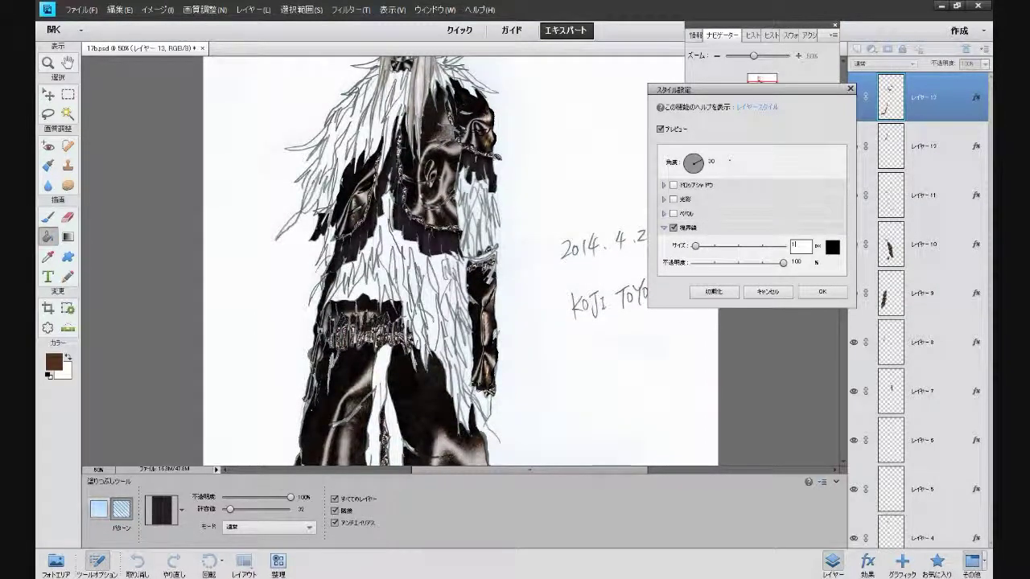
pyautogui.click(822, 292)
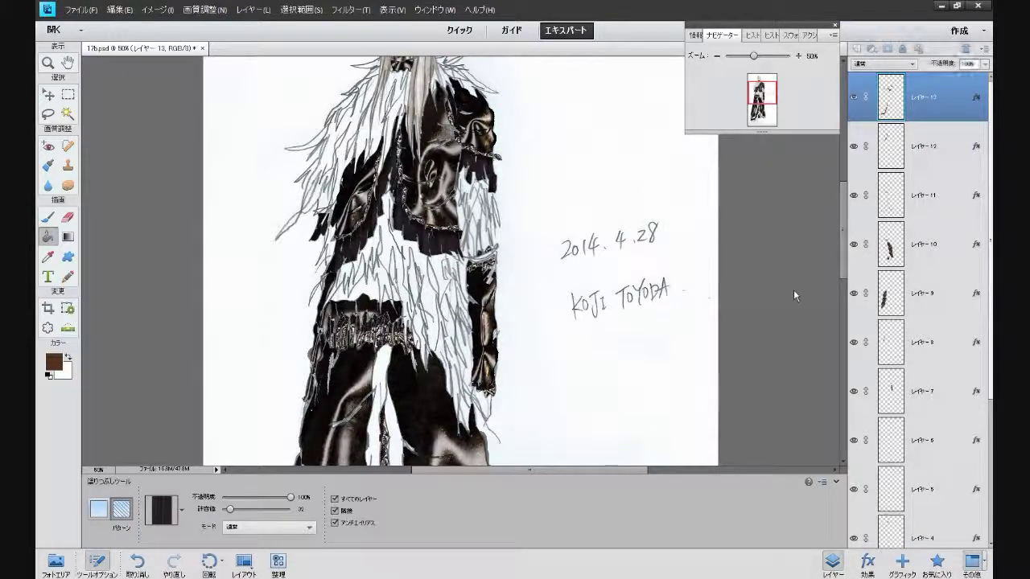
pyautogui.scroll(-5, 794, 290)
pyautogui.scroll(-6, 793, 291)
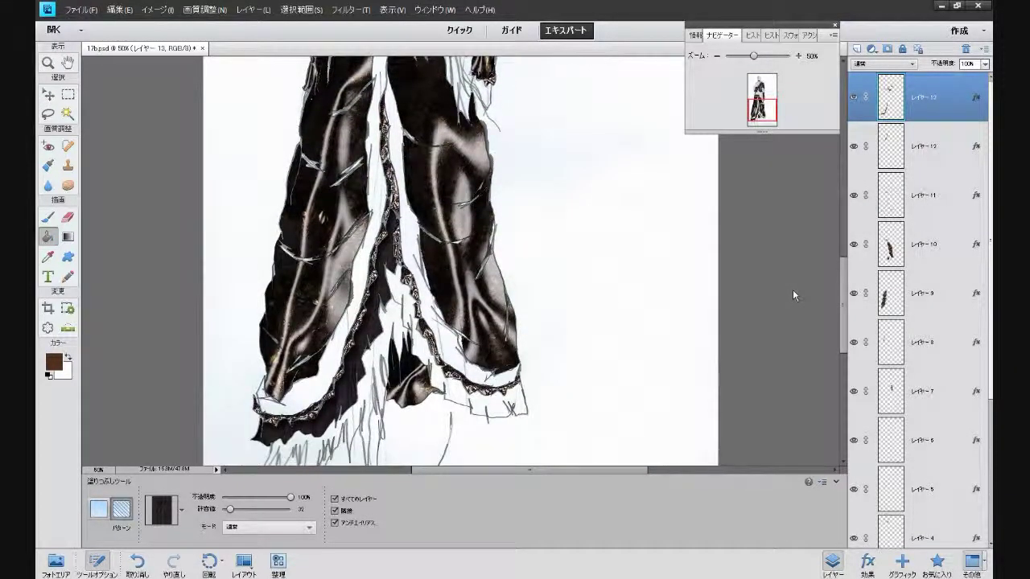
# Fill the jagged fur band along the other trouser leg's inner edge and hem with the dark streaked pattern on a new layer, applying the Noise (ノイズ) style
pyautogui.click(856, 50)
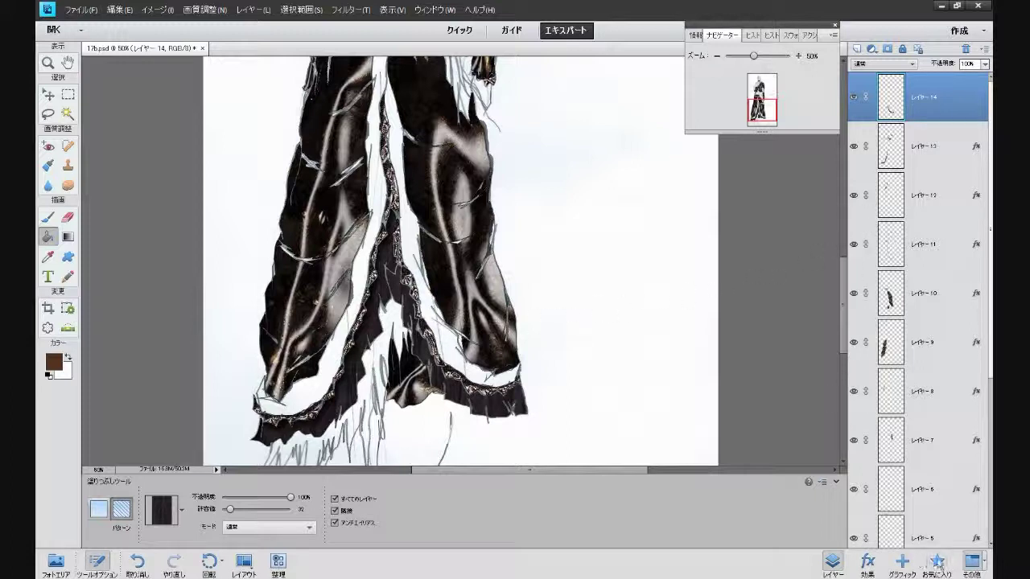
pyautogui.click(937, 561)
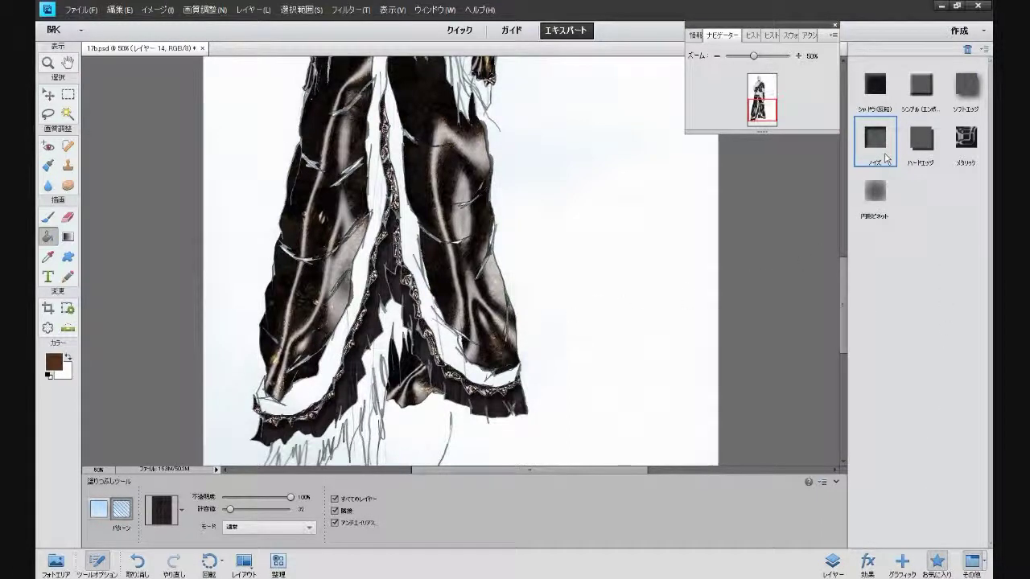
pyautogui.click(833, 560)
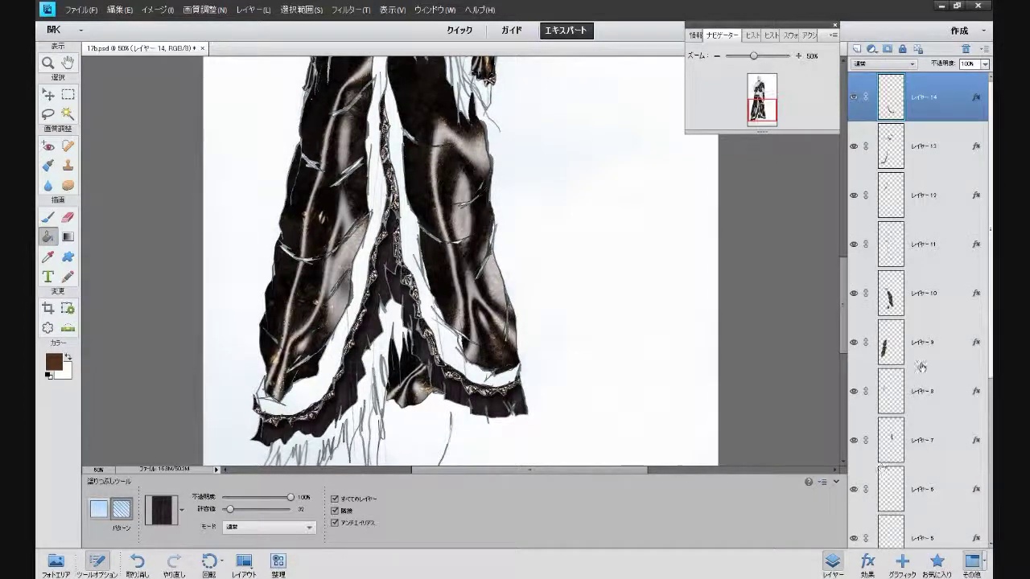
# Add a 1 px black stroke at 100% opacity to the Layer 14 style
pyautogui.doubleClick(975, 96)
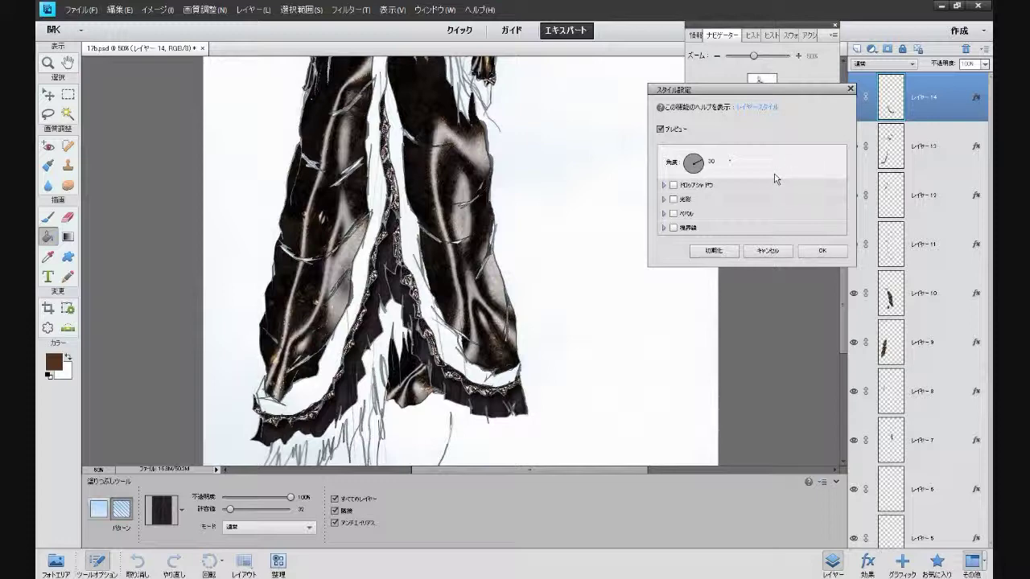
pyautogui.click(674, 227)
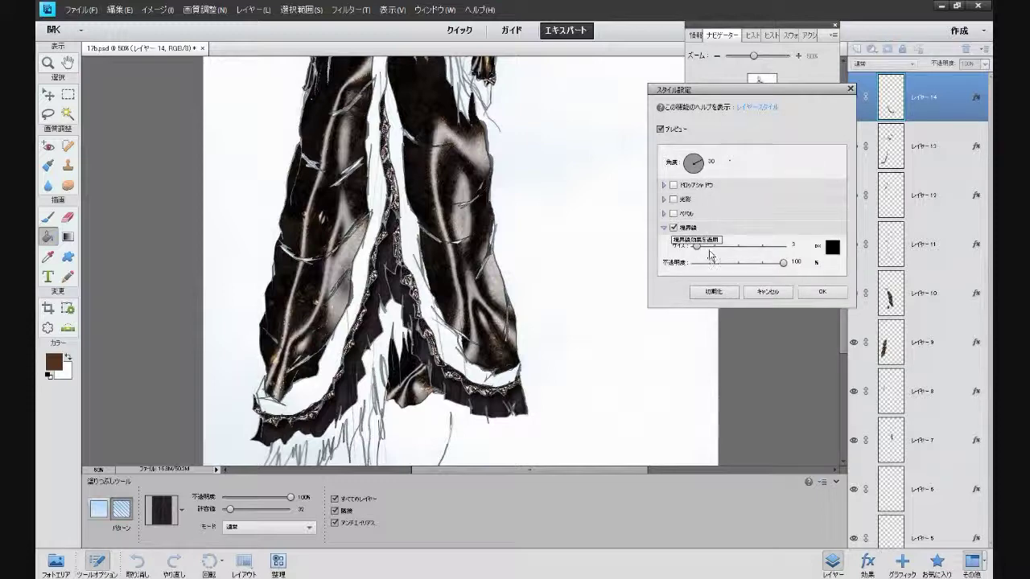
pyautogui.moveTo(698, 247); pyautogui.dragTo(697, 249)
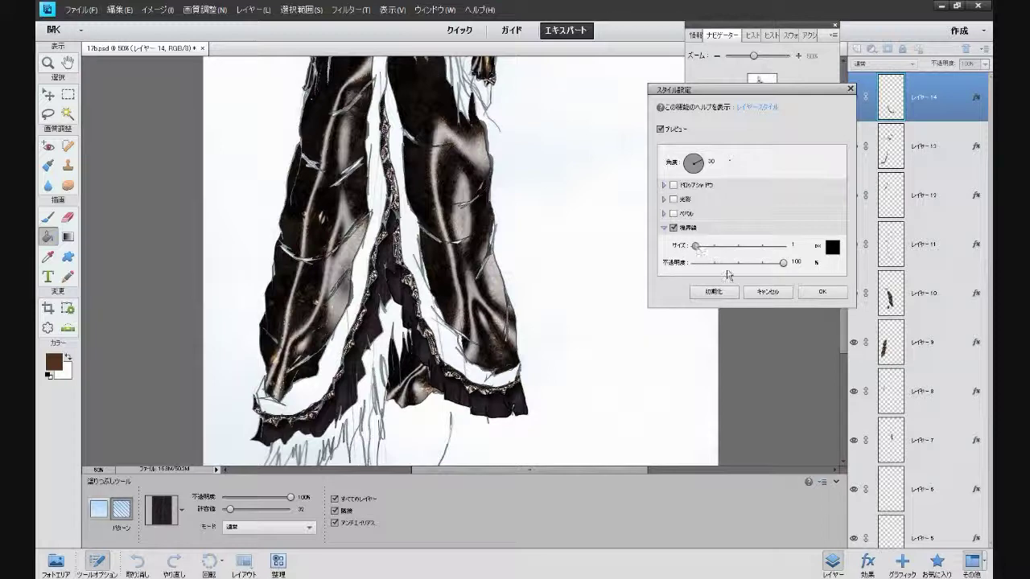
pyautogui.click(822, 291)
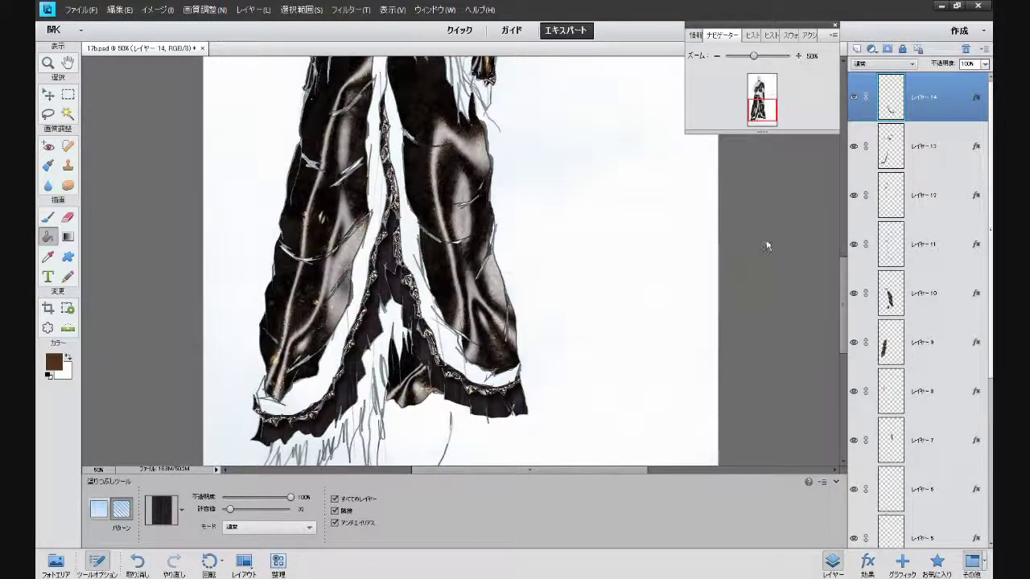
pyautogui.scroll(1, 768, 241)
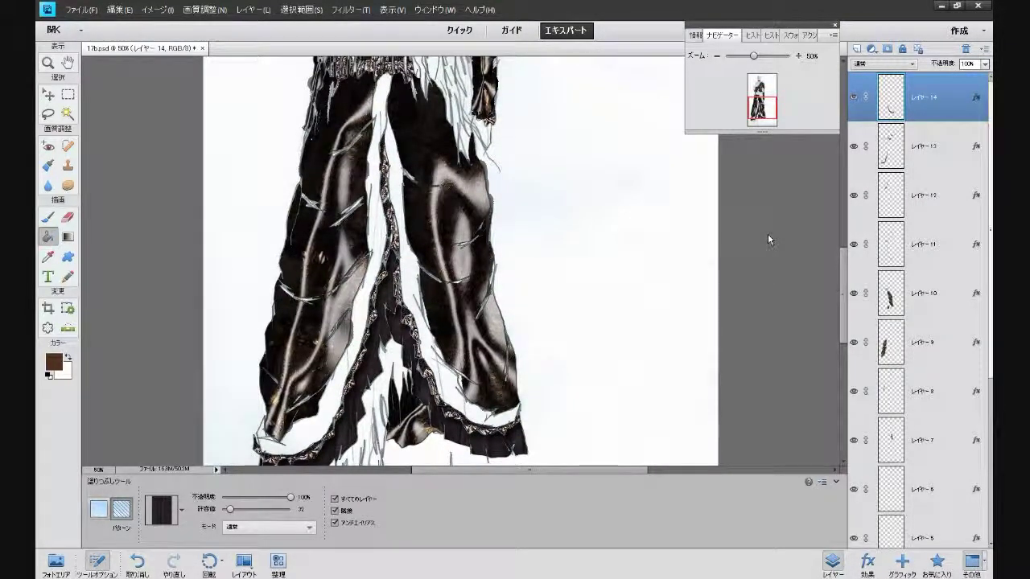
pyautogui.scroll(3, 769, 239)
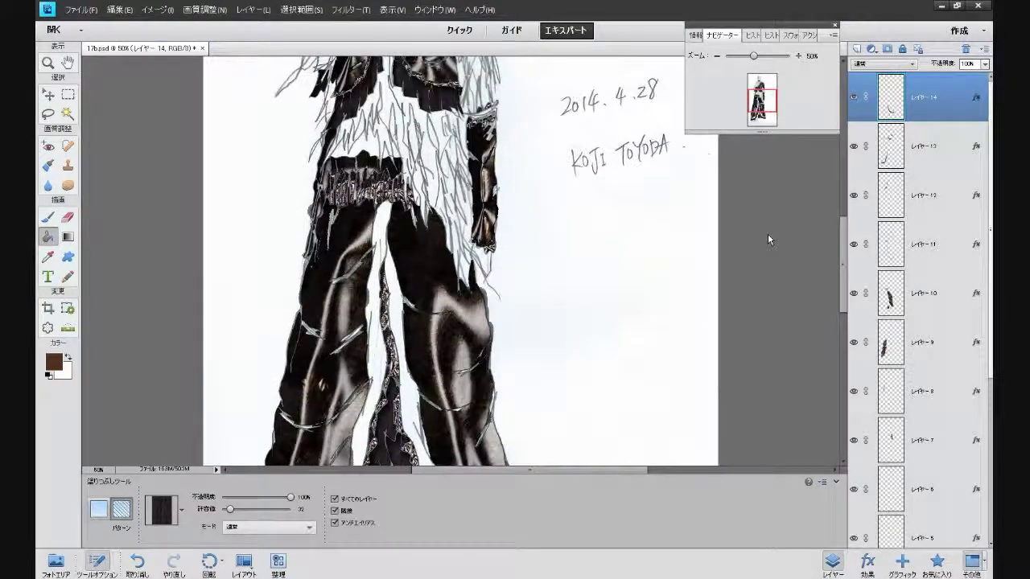
pyautogui.scroll(1, 767, 239)
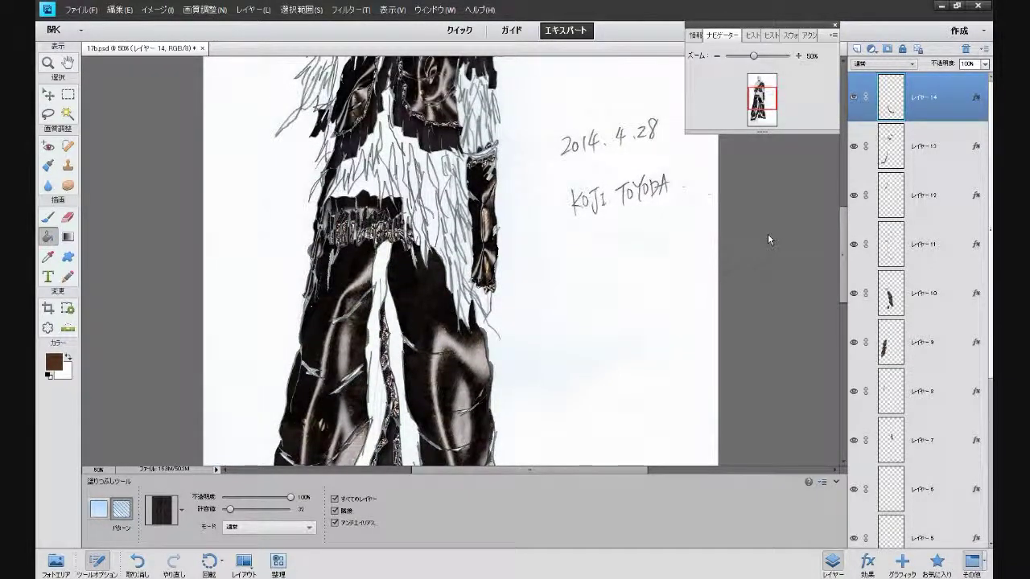
pyautogui.hotkey('ctrl', 'shift', 's')
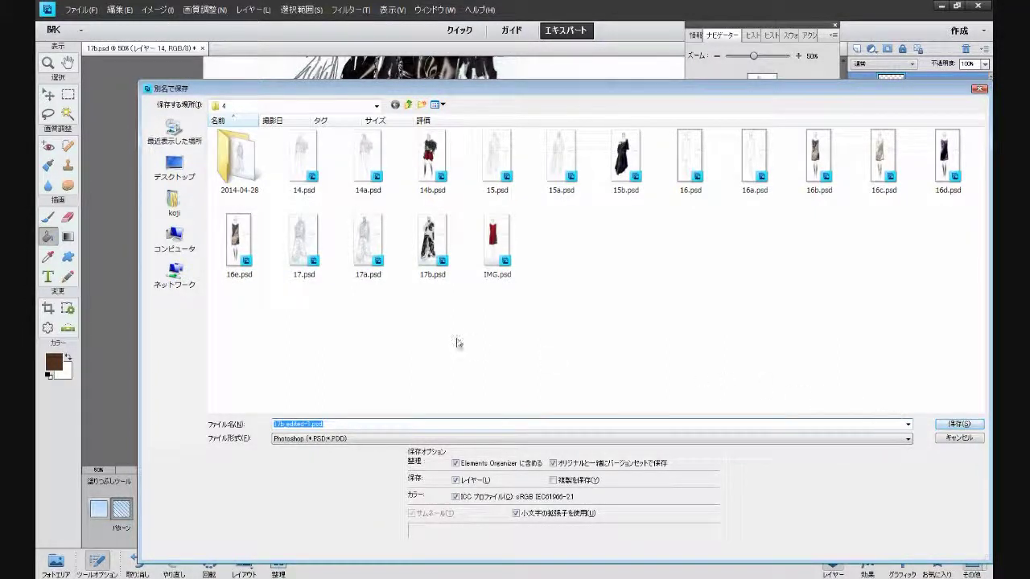
pyautogui.doubleClick(445, 286)
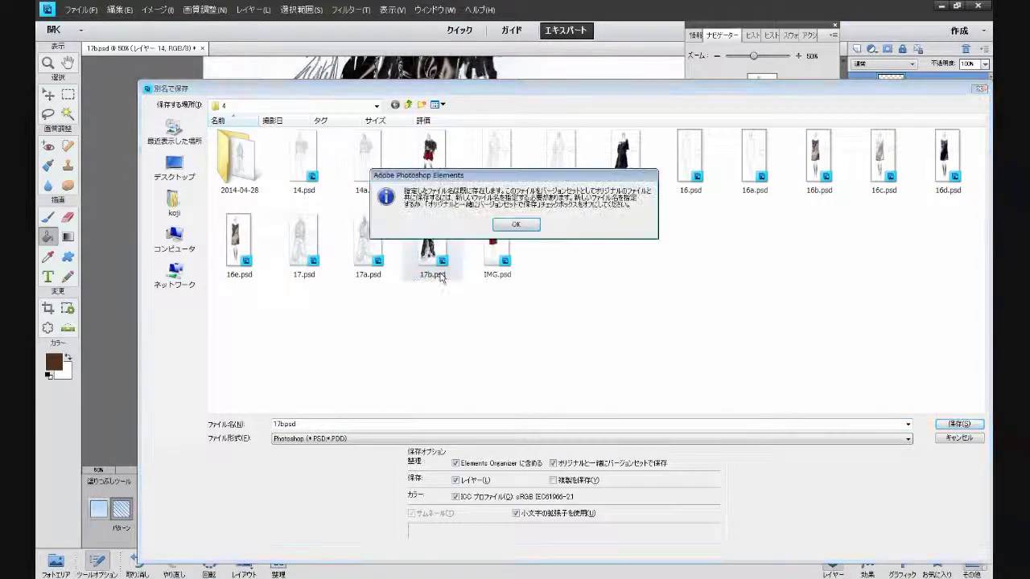
pyautogui.click(518, 226)
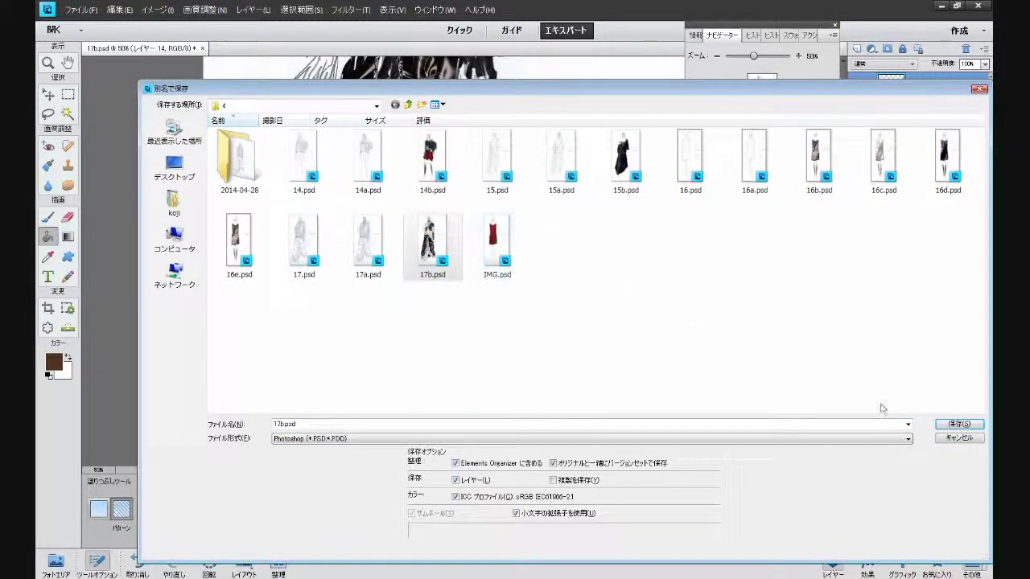
pyautogui.click(968, 439)
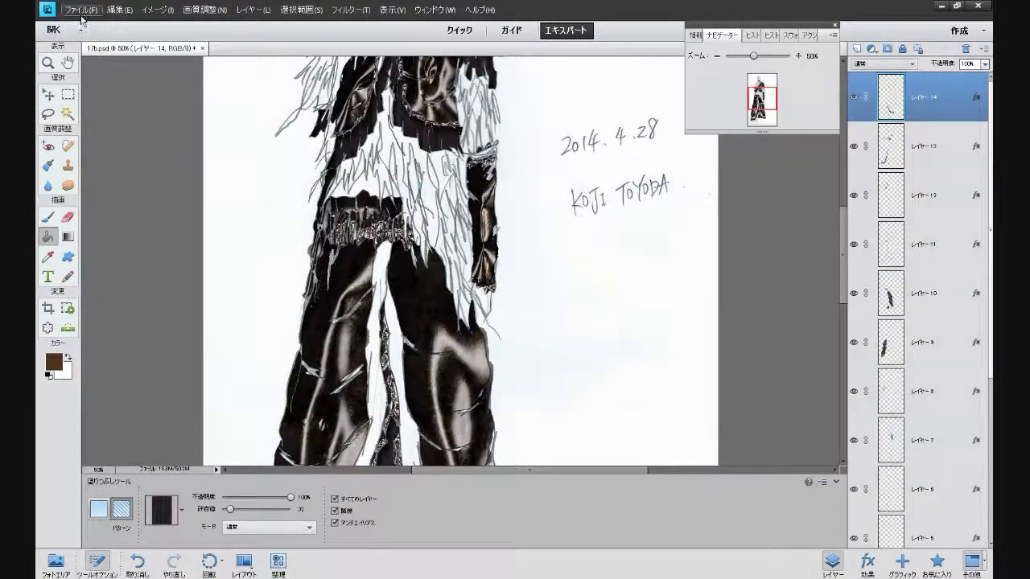
# Save the document under the new file name 17c in Photoshop PSD format
pyautogui.click(81, 9)
pyautogui.click(103, 101)
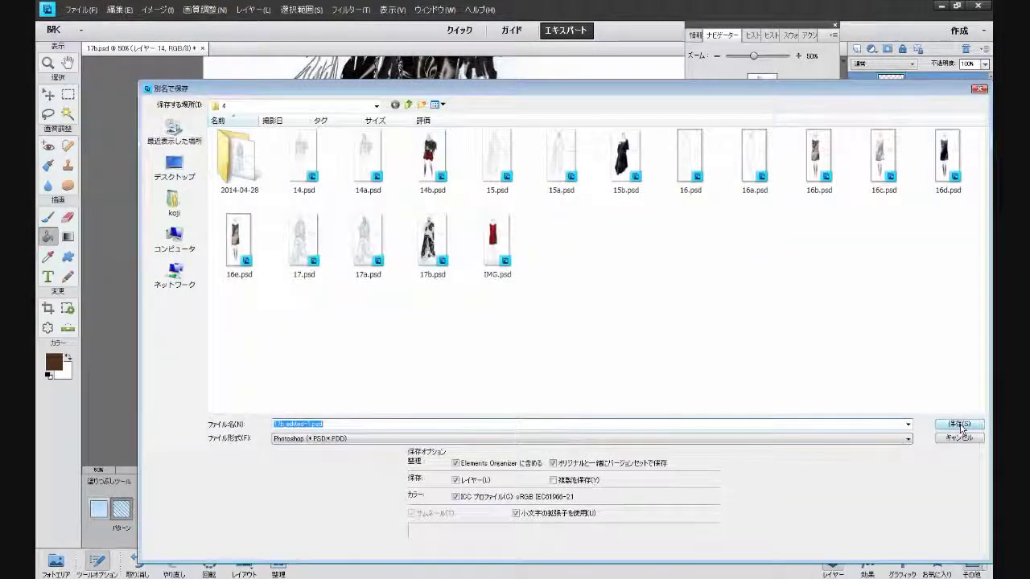
pyautogui.write('17b')
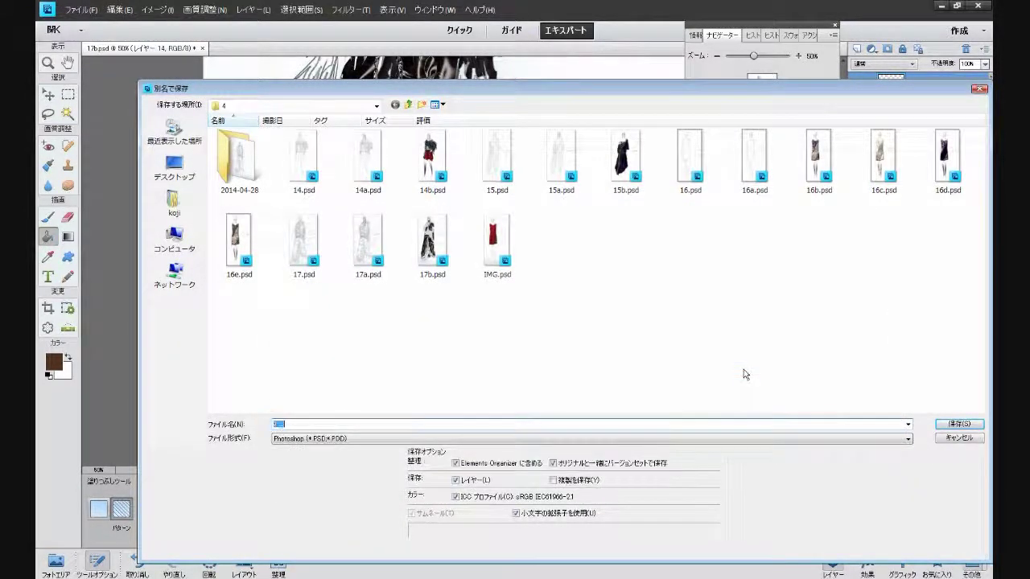
pyautogui.press('Return')
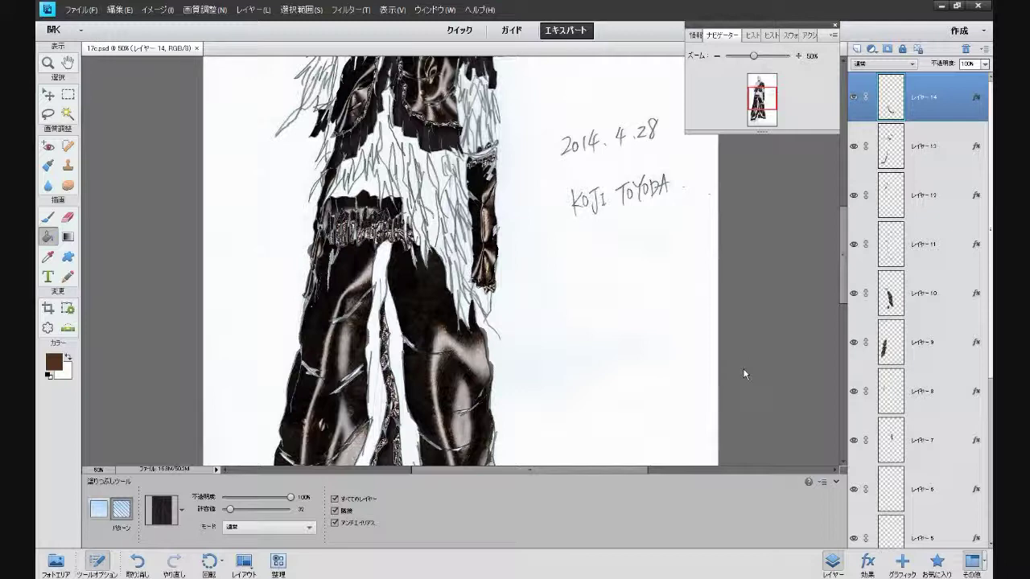
# Add a new empty layer above Layer 14 for the fur on the upper body
pyautogui.scroll(5, 745, 372)
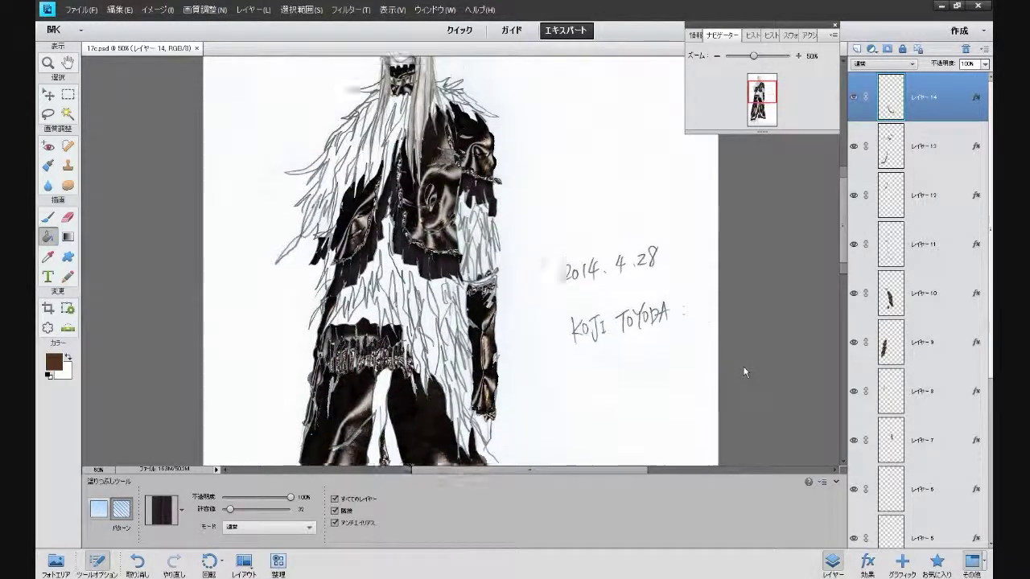
pyautogui.scroll(-12, 745, 372)
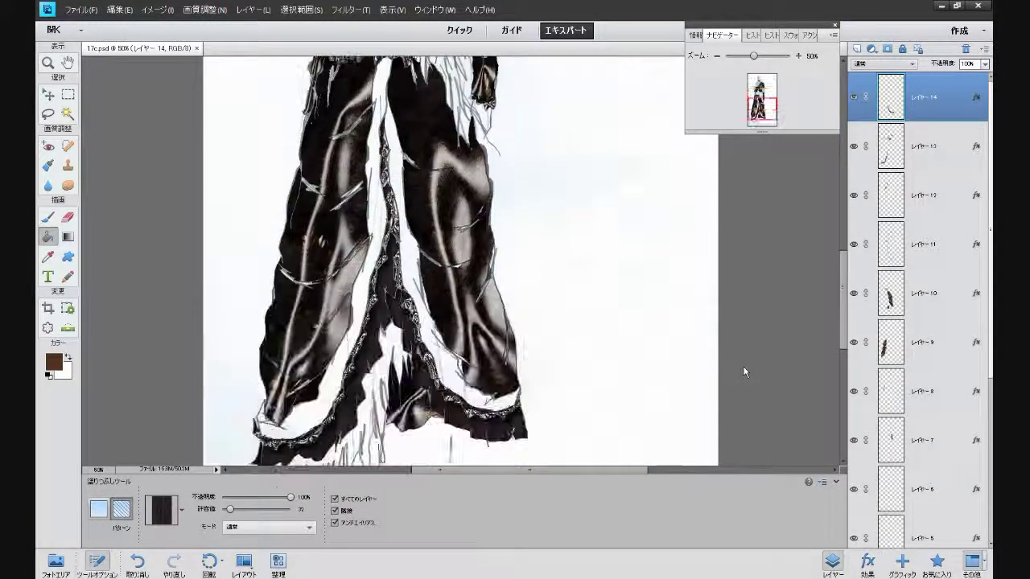
pyautogui.scroll(4, 745, 372)
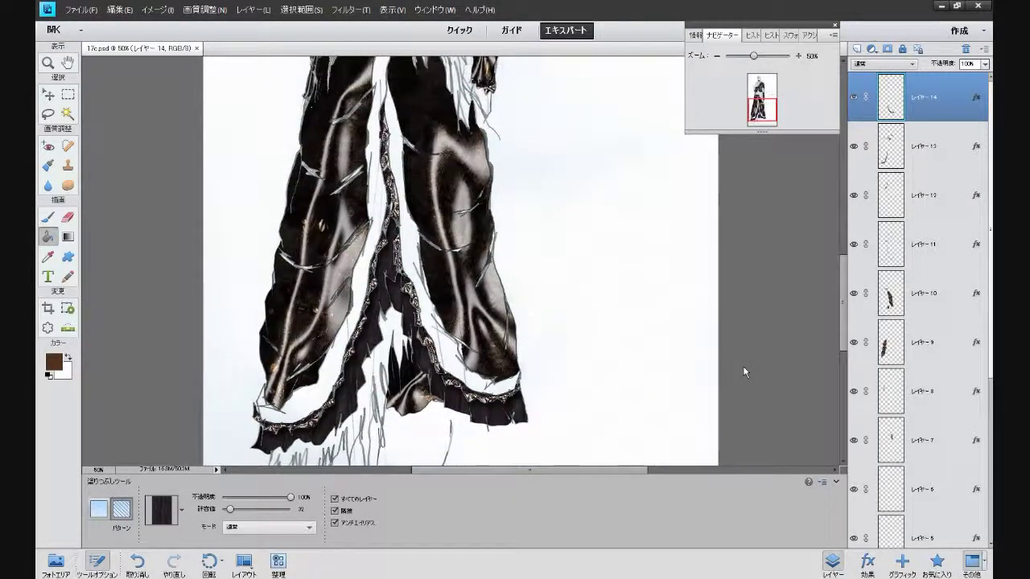
pyautogui.scroll(5, 745, 372)
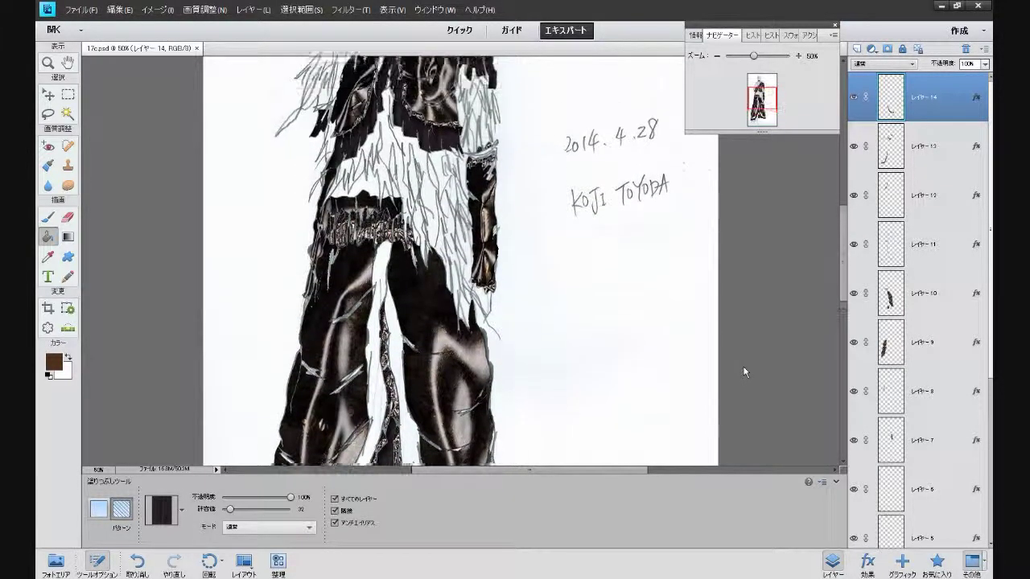
pyautogui.scroll(5, 746, 372)
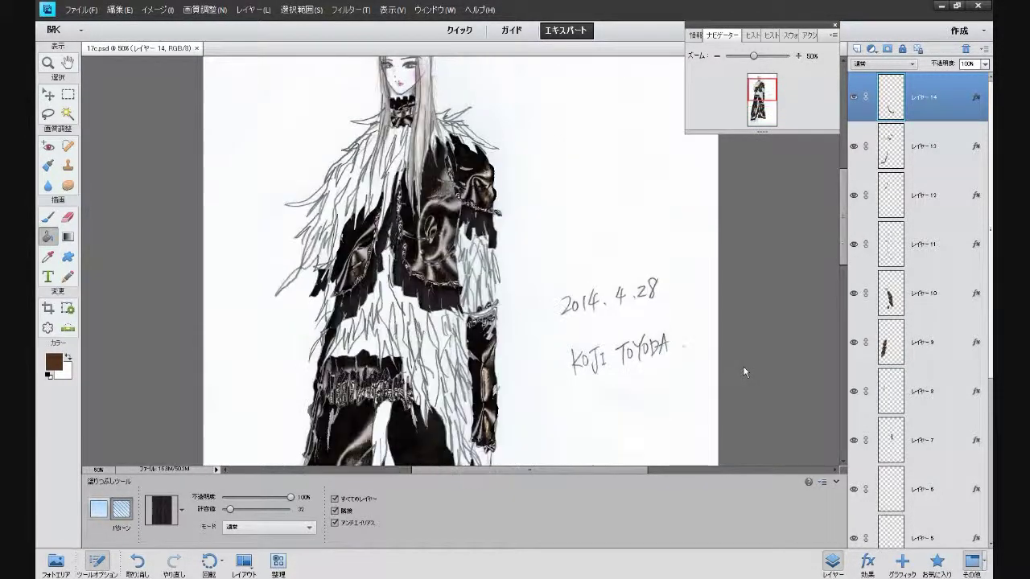
pyautogui.scroll(-1, 746, 372)
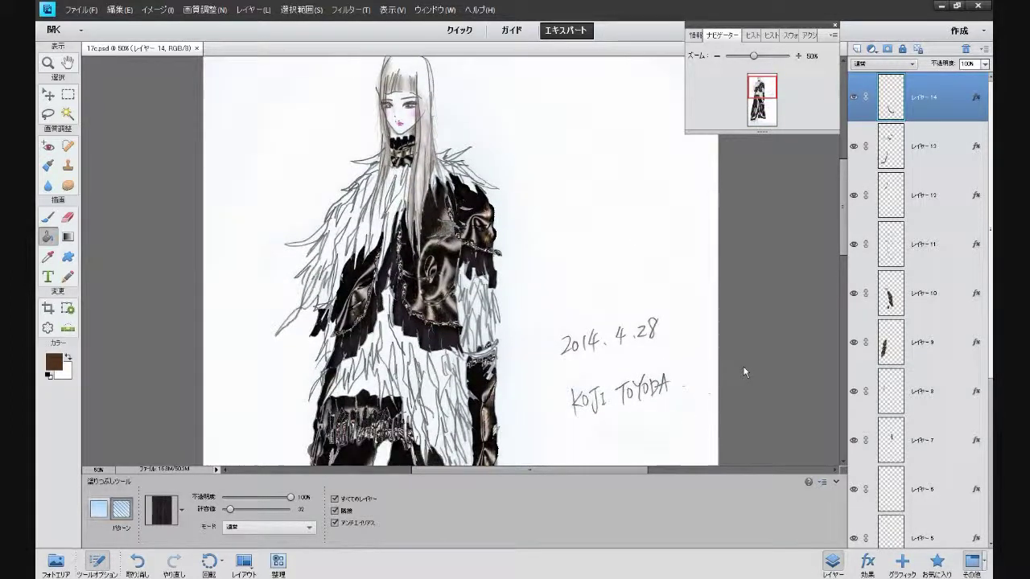
pyautogui.click(858, 52)
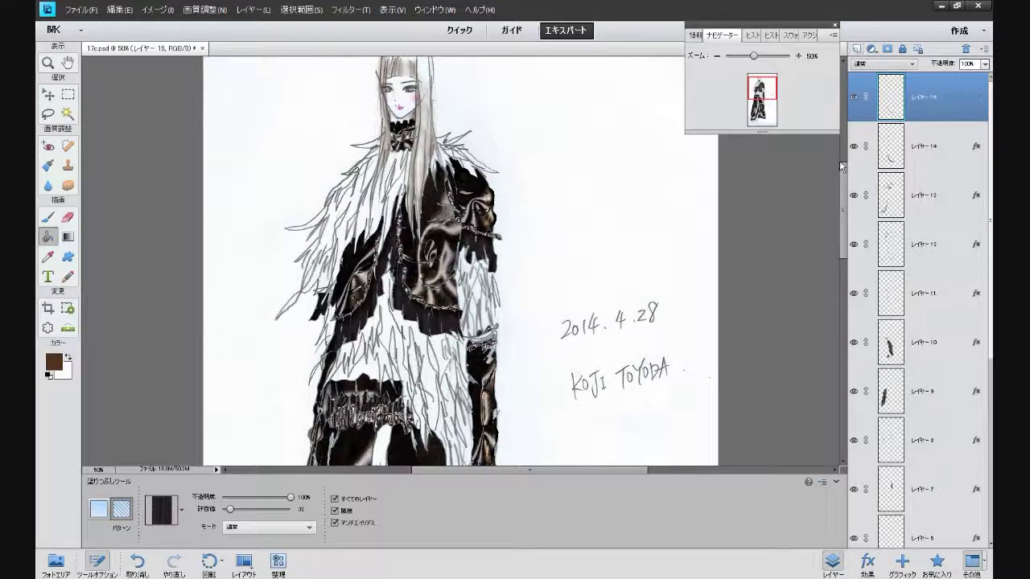
pyautogui.moveTo(843, 182)
pyautogui.mouseDown()
pyautogui.moveTo(842, 260)
pyautogui.moveTo(838, 196)
pyautogui.mouseUp()
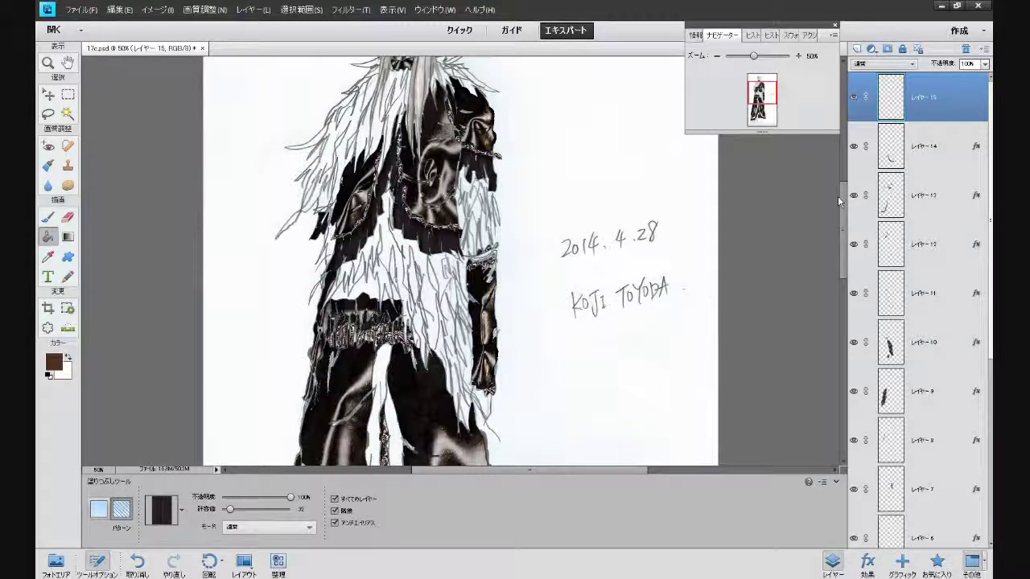
pyautogui.moveTo(837, 196)
pyautogui.mouseDown()
pyautogui.moveTo(843, 287)
pyautogui.moveTo(856, 173)
pyautogui.mouseUp()
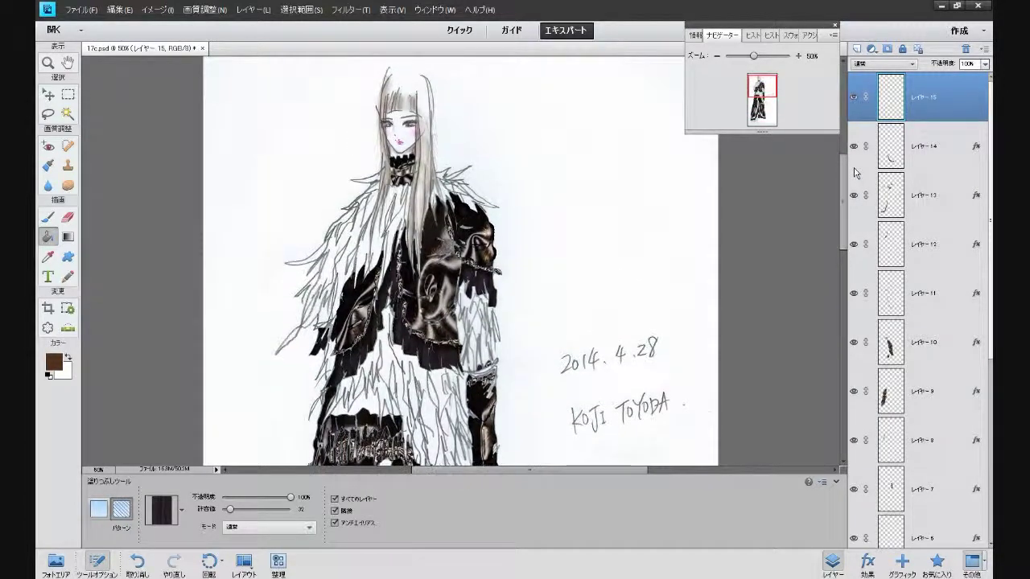
# Try filling the fur strands on the shoulder cape with the mottled red pattern on Layer 15, and undo the fills
pyautogui.click(182, 510)
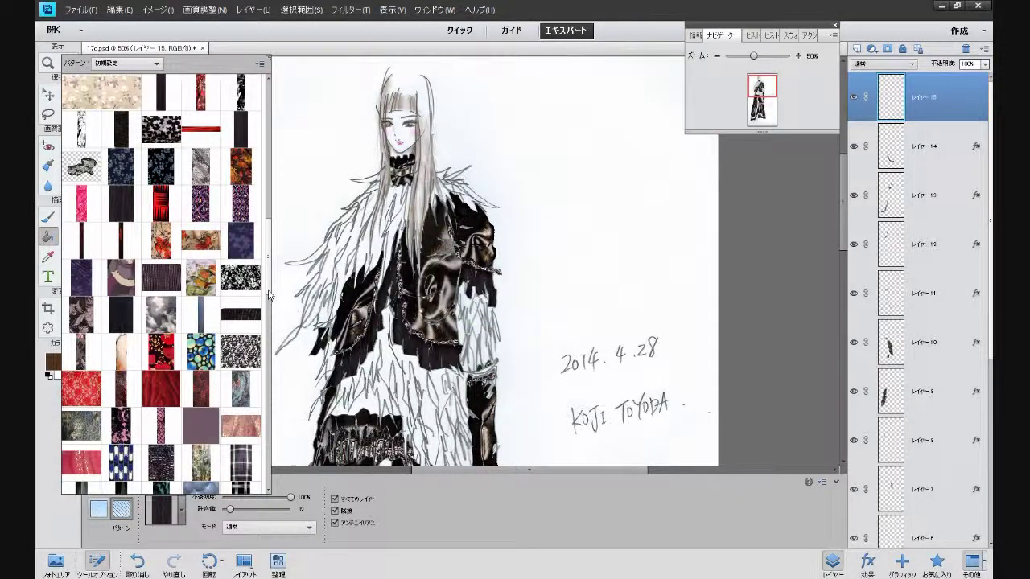
pyautogui.scroll(-1, 270, 304)
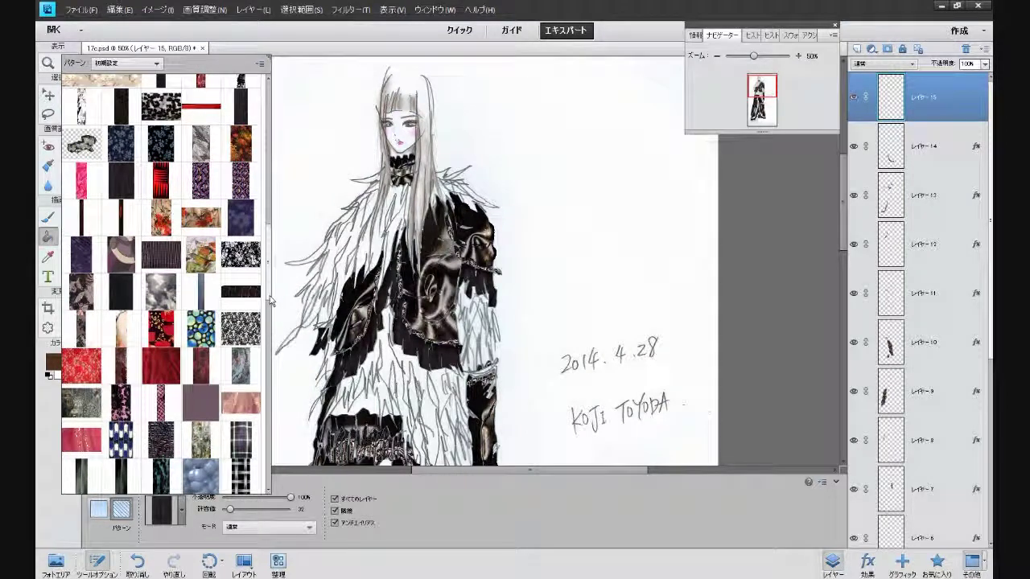
pyautogui.scroll(-3, 205, 310)
pyautogui.click(202, 314)
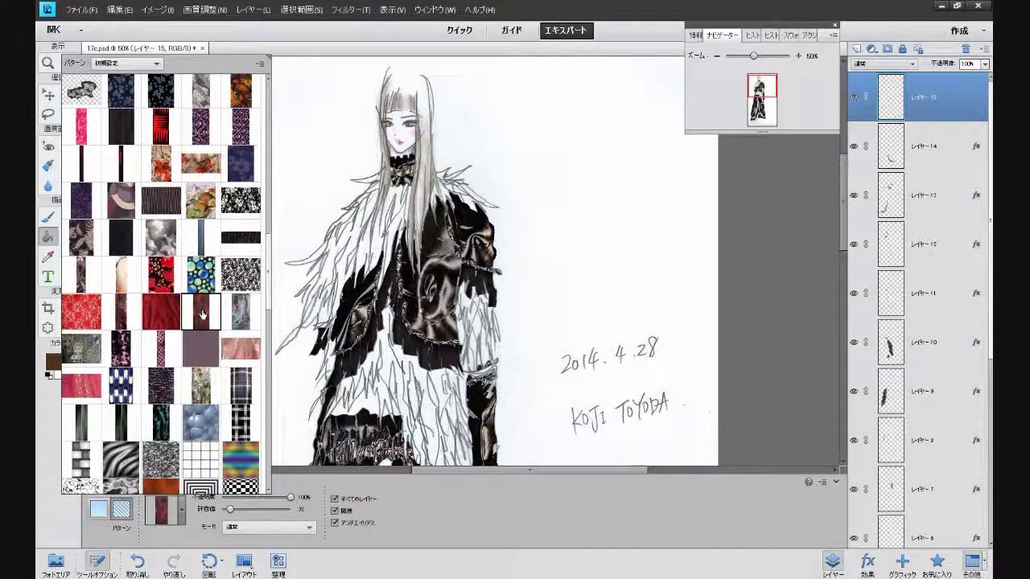
pyautogui.click(354, 245)
pyautogui.click(354, 245)
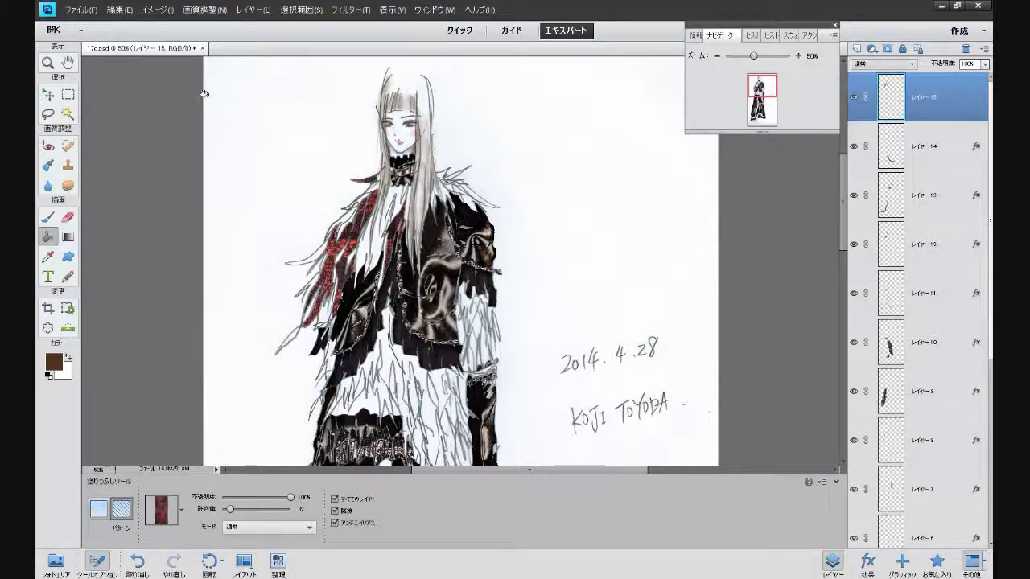
pyautogui.click(138, 563)
pyautogui.click(138, 563)
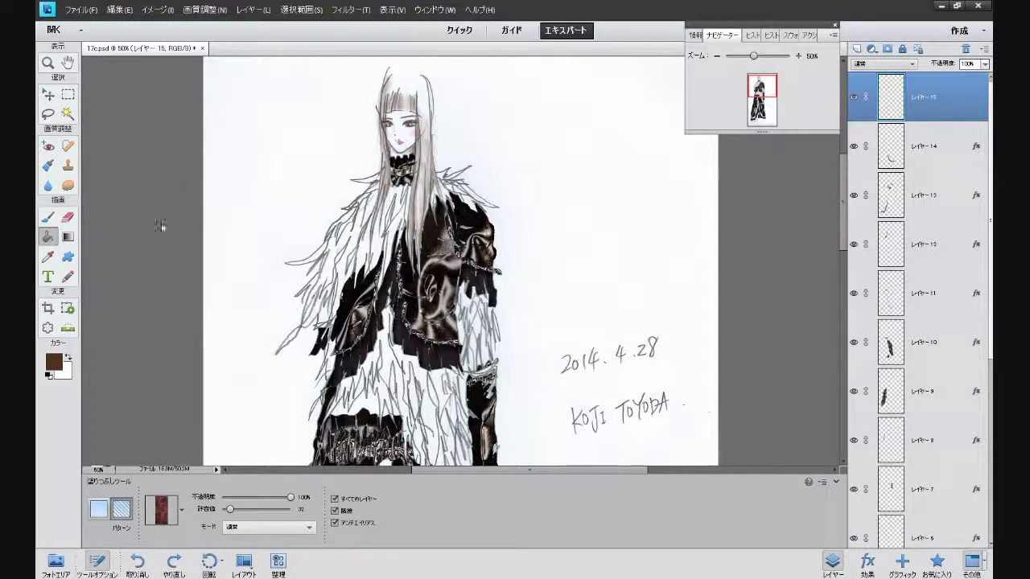
# Fill fur strands on the shoulder cape and collar of Layer 15 with the narrow dark red mottled pattern
pyautogui.click(181, 509)
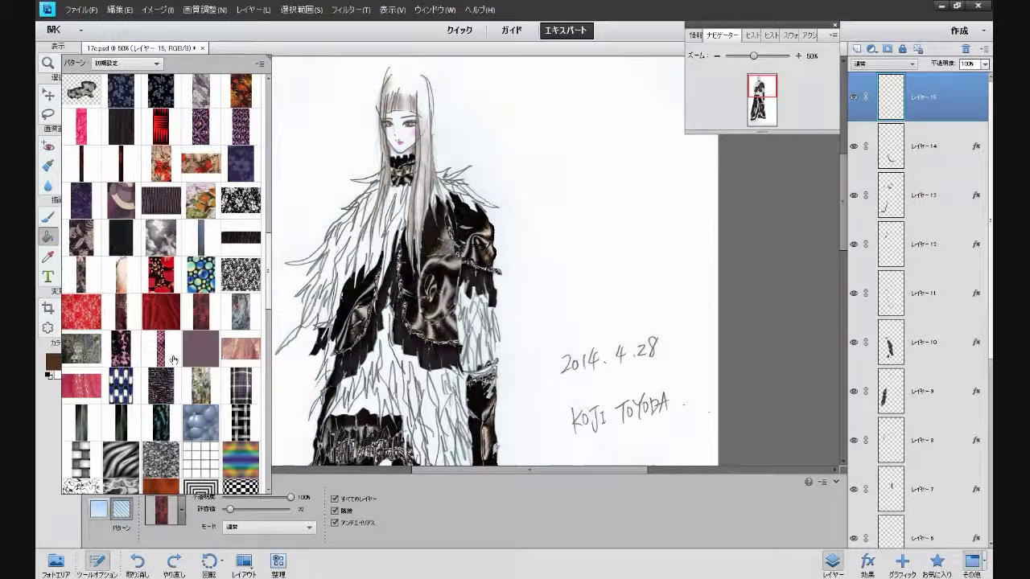
pyautogui.click(162, 320)
pyautogui.click(121, 312)
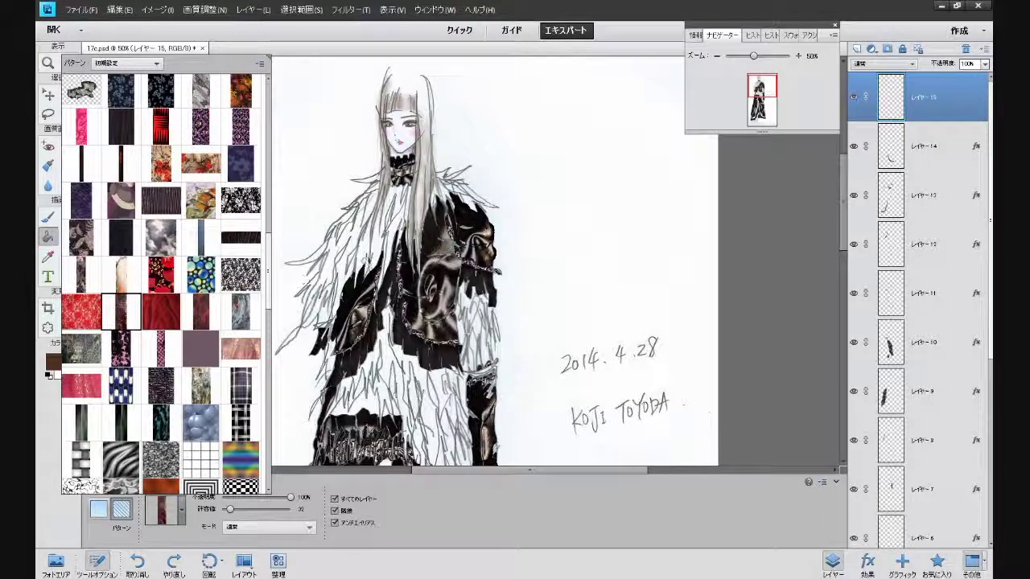
pyautogui.click(351, 235)
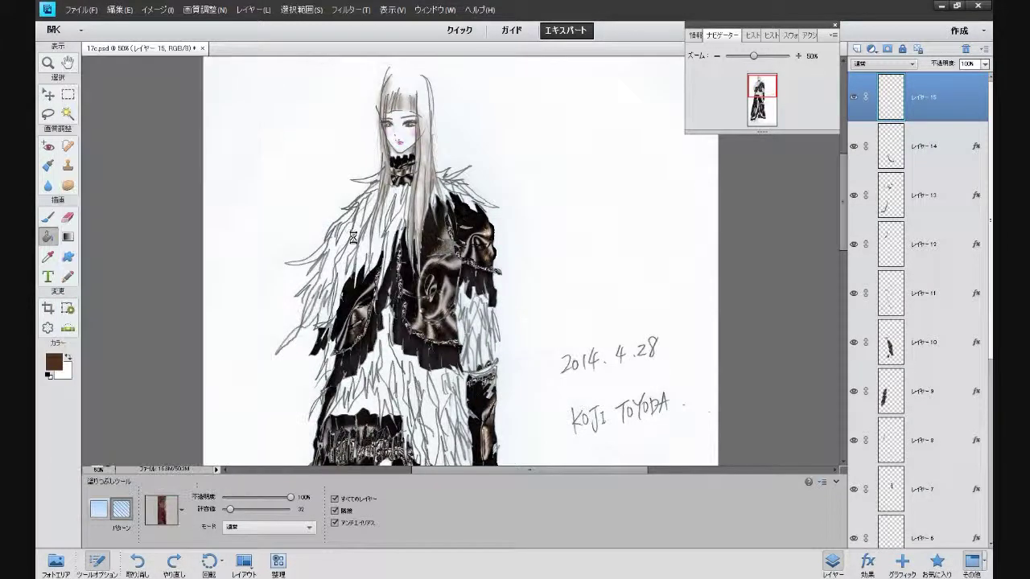
pyautogui.click(351, 235)
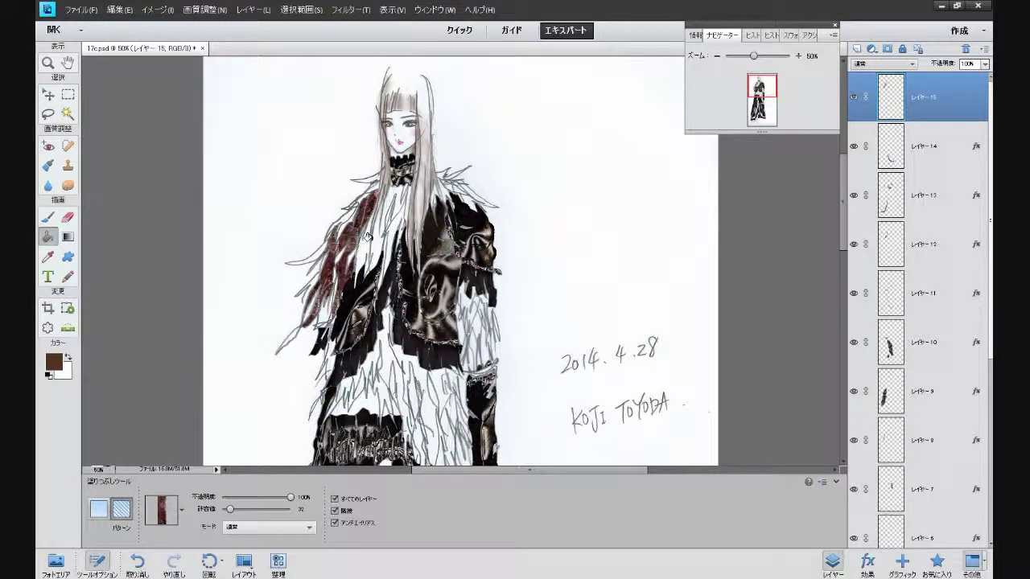
pyautogui.click(391, 233)
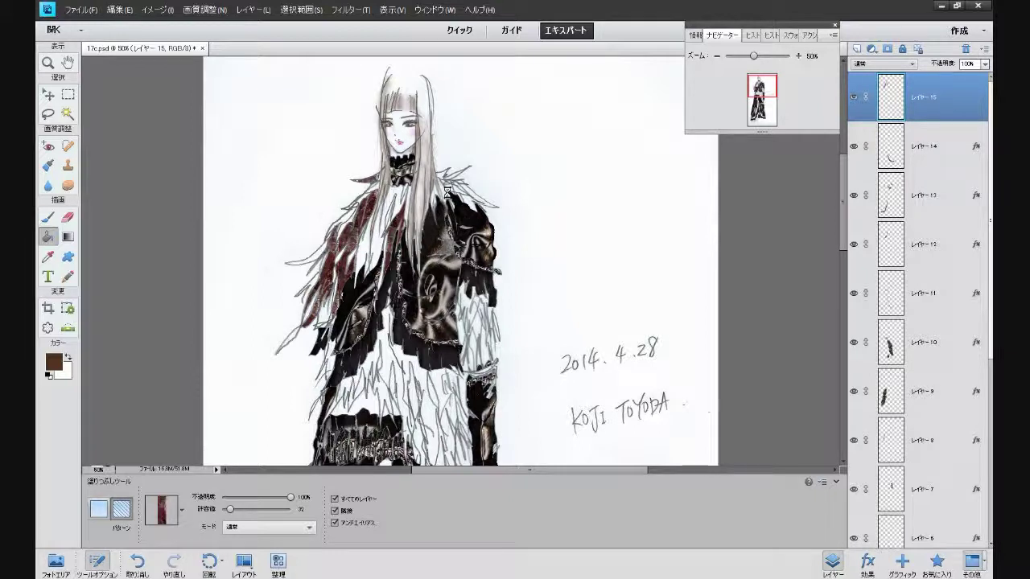
pyautogui.click(465, 199)
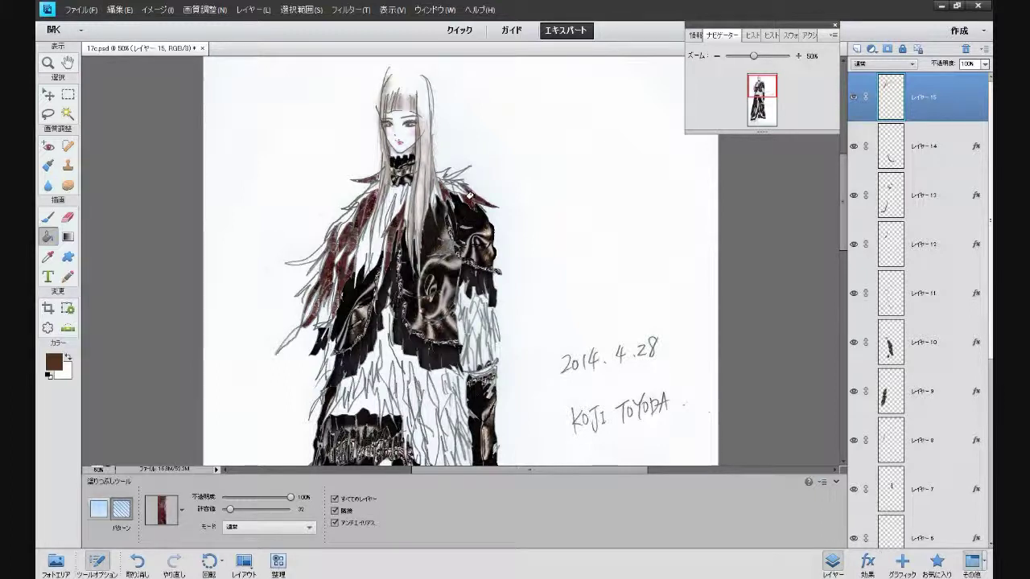
# Fill the fur strands hanging from the jacket hem over the hips with the same dark red pattern
pyautogui.scroll(-3, 374, 277)
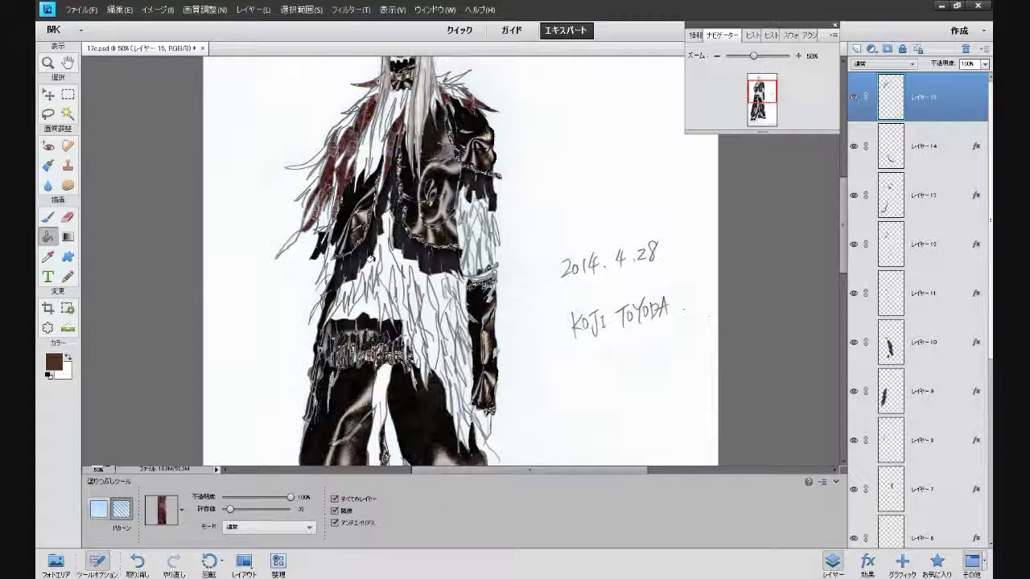
pyautogui.click(370, 259)
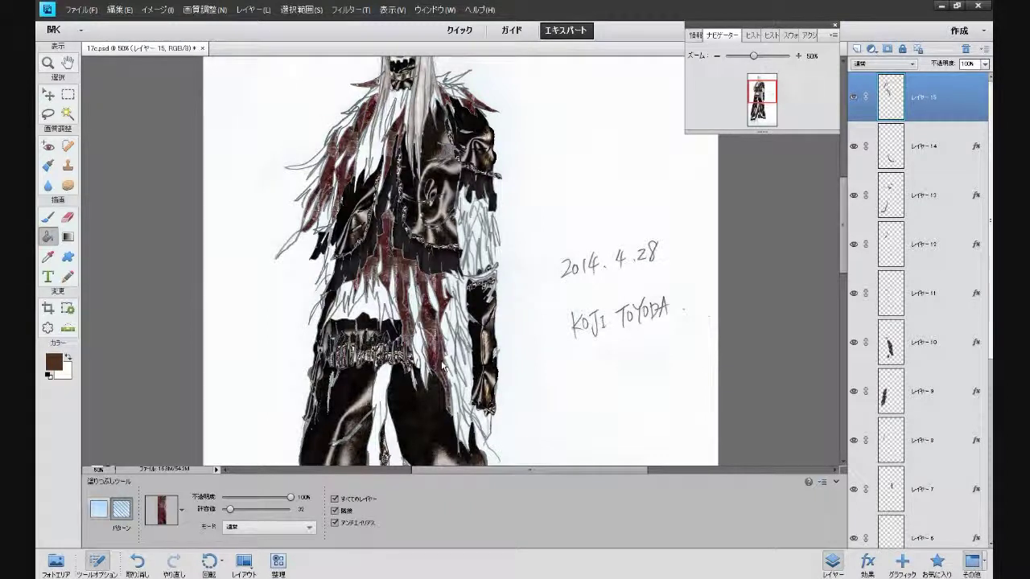
pyautogui.scroll(-2, 449, 350)
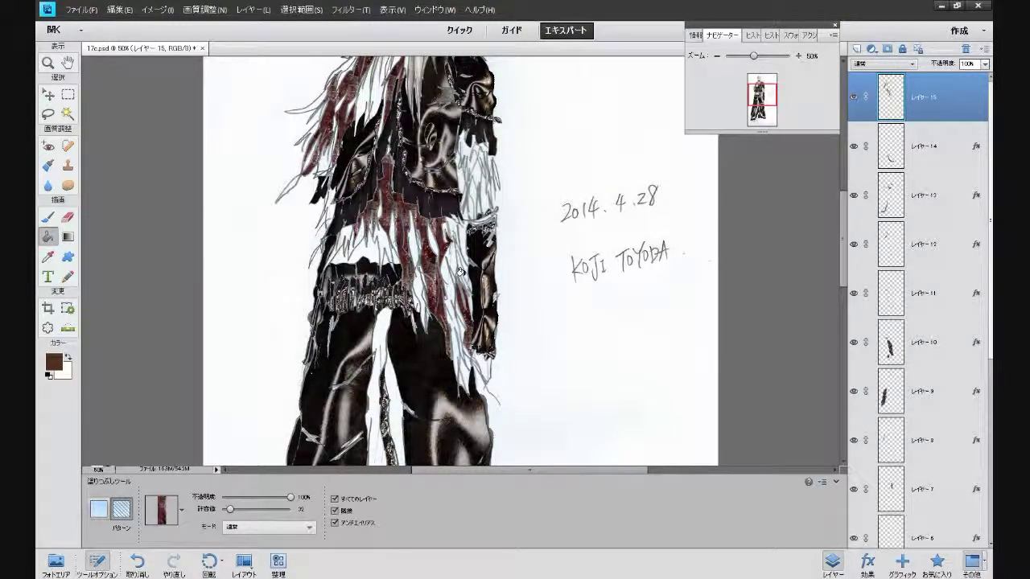
pyautogui.click(459, 370)
pyautogui.scroll(1, 463, 374)
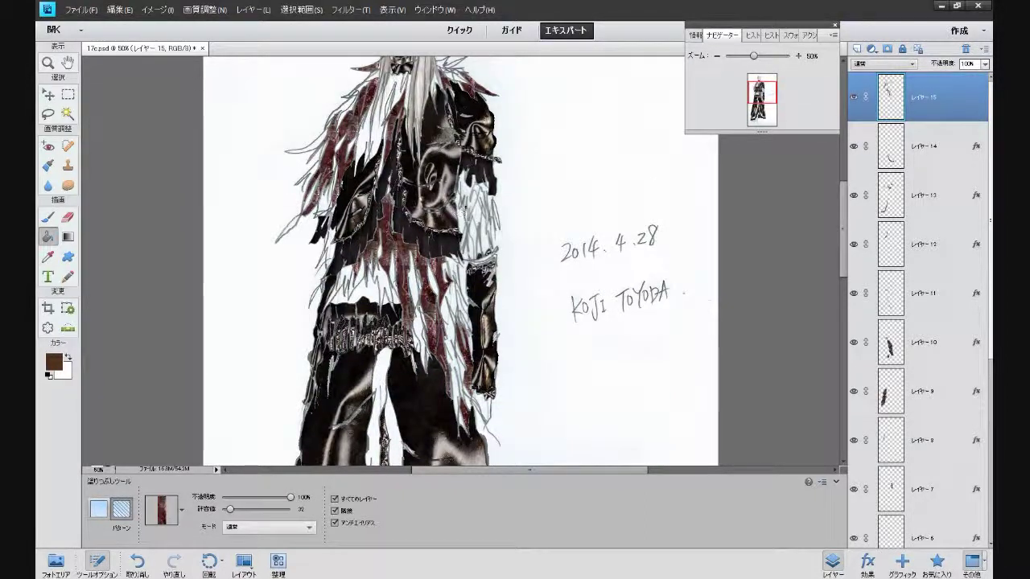
# Fill fur strands on the sleeve with the dark red pattern, and undo the fill that spills into the background
pyautogui.click(461, 187)
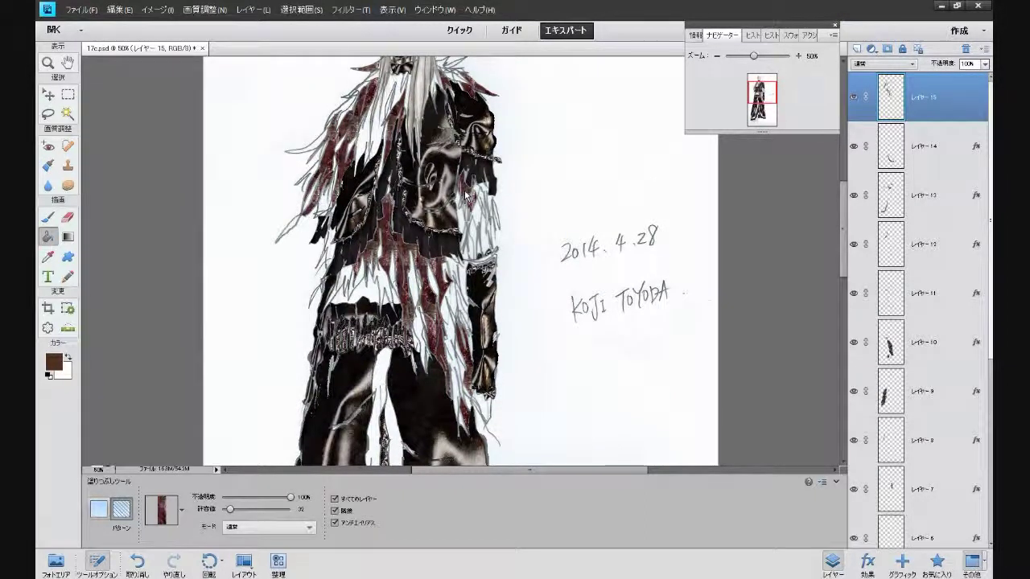
pyautogui.click(472, 217)
pyautogui.click(480, 186)
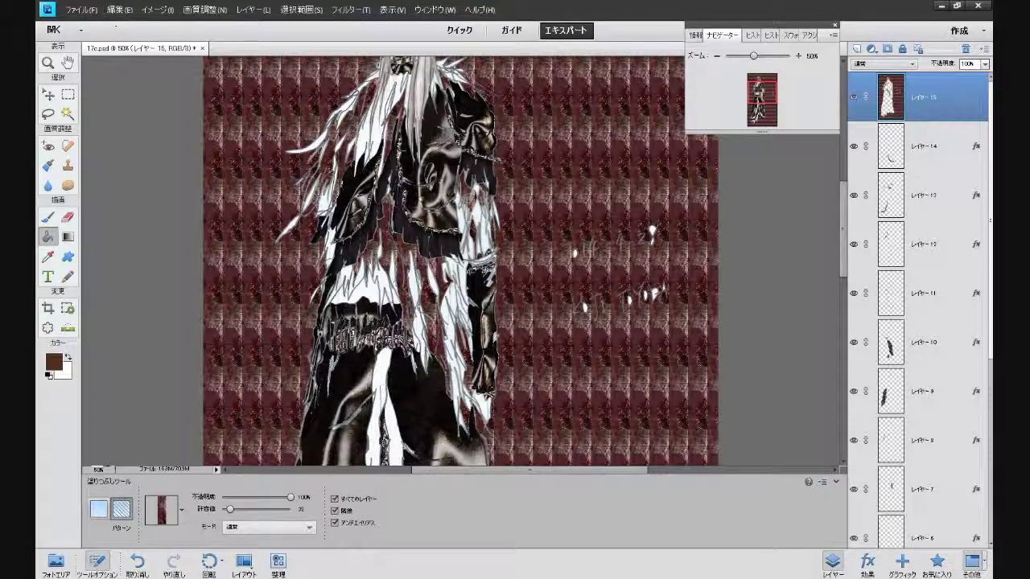
pyautogui.click(138, 561)
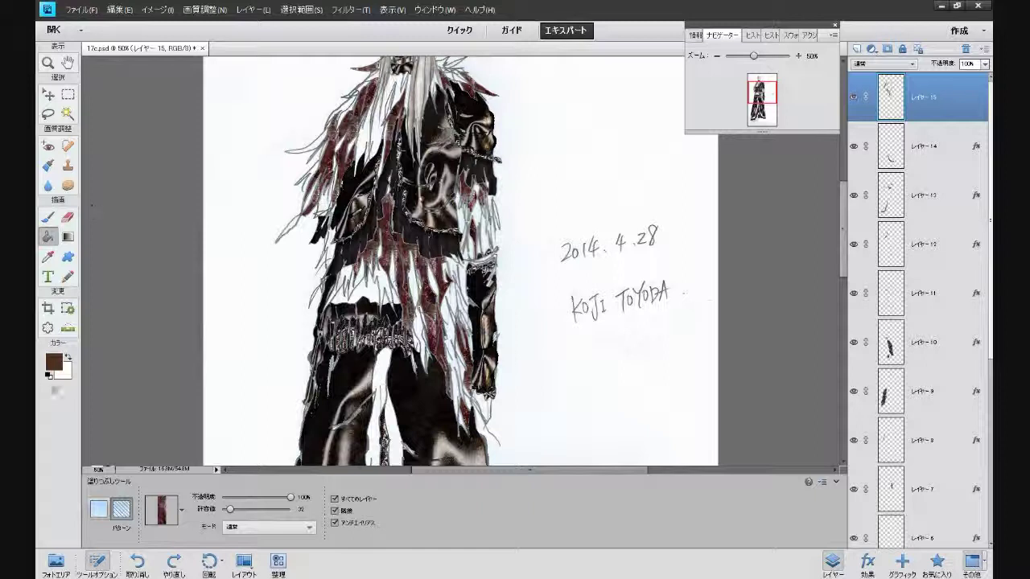
# Close the gap in the sleeve fur's outline with a 1 px black brush at about 85% opacity
pyautogui.click(48, 375)
pyautogui.click(48, 217)
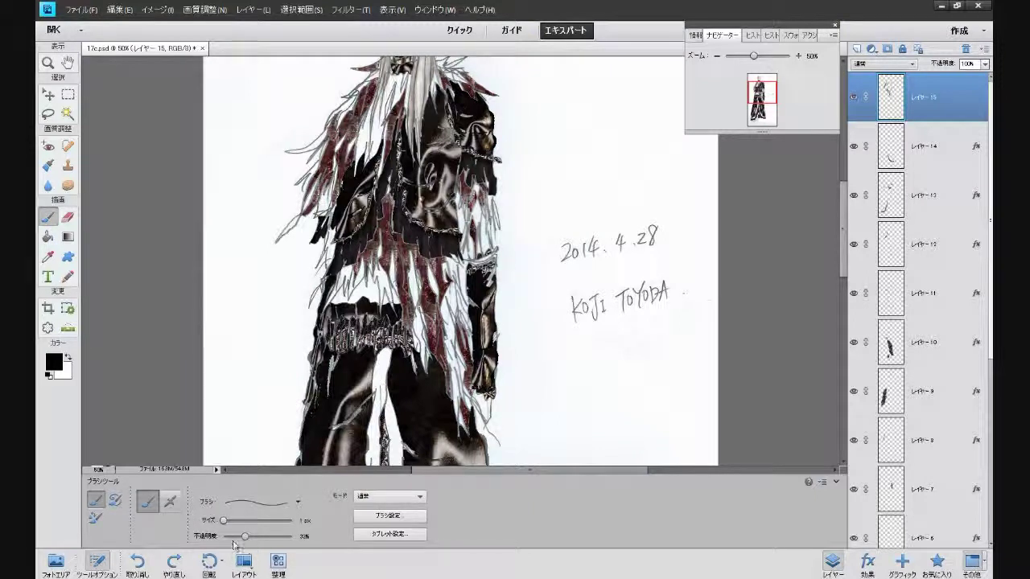
pyautogui.moveTo(245, 537); pyautogui.dragTo(282, 536)
pyautogui.click(498, 199)
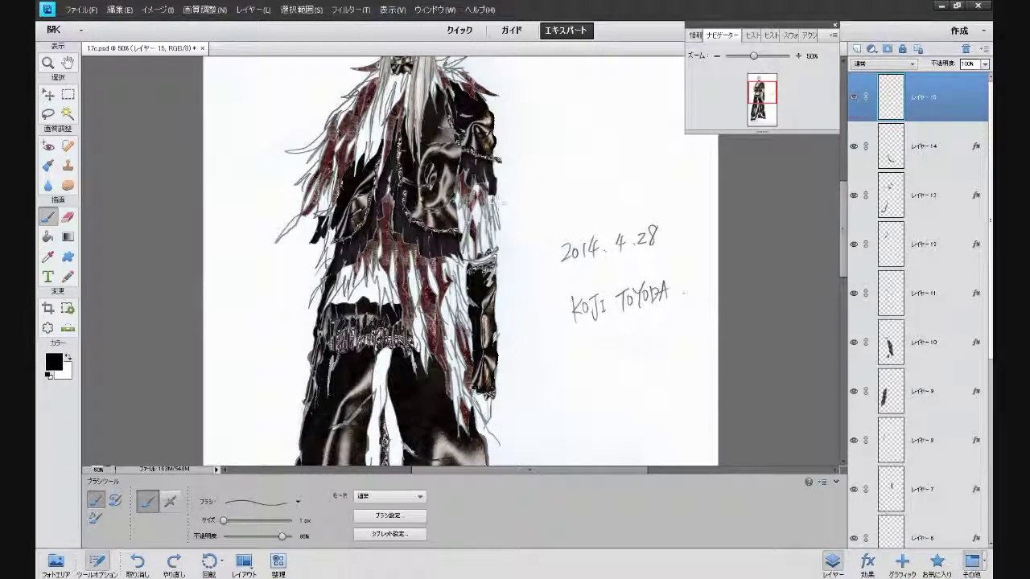
# Fill the fur strands below the coat's lower hem with the dark red pattern on Layer 15
pyautogui.press('k')
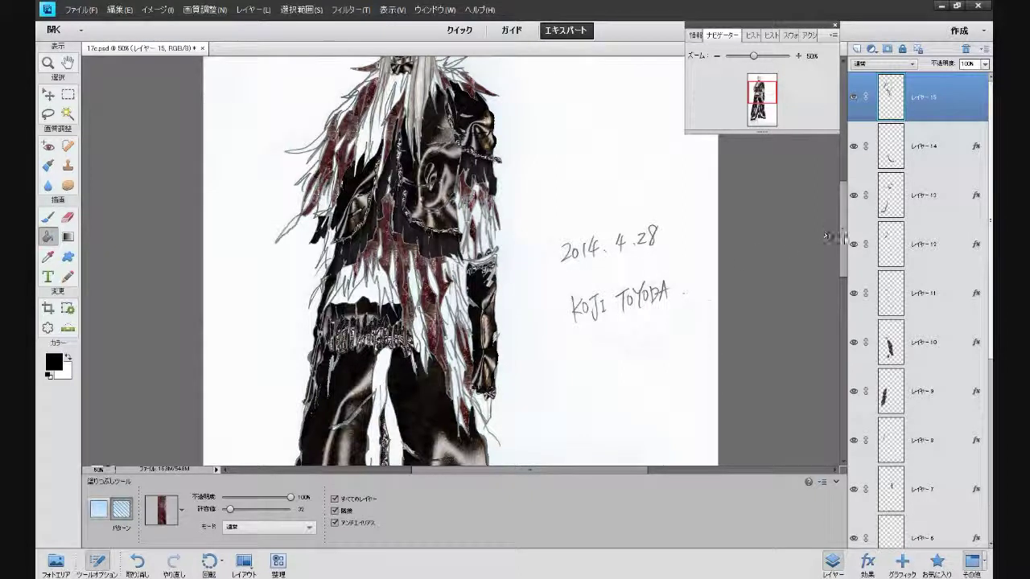
pyautogui.moveTo(844, 237); pyautogui.dragTo(844, 333)
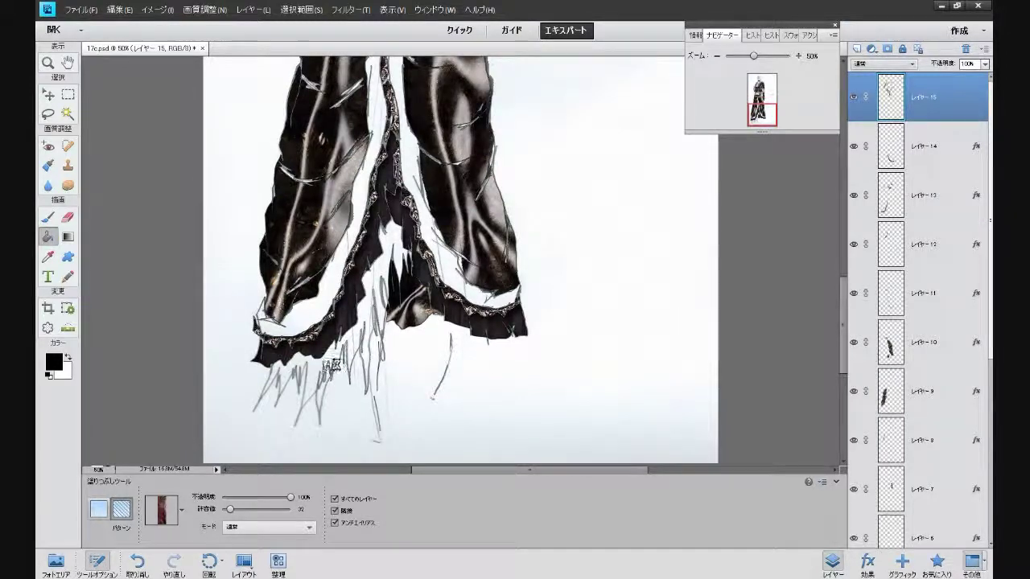
pyautogui.click(351, 363)
pyautogui.click(354, 366)
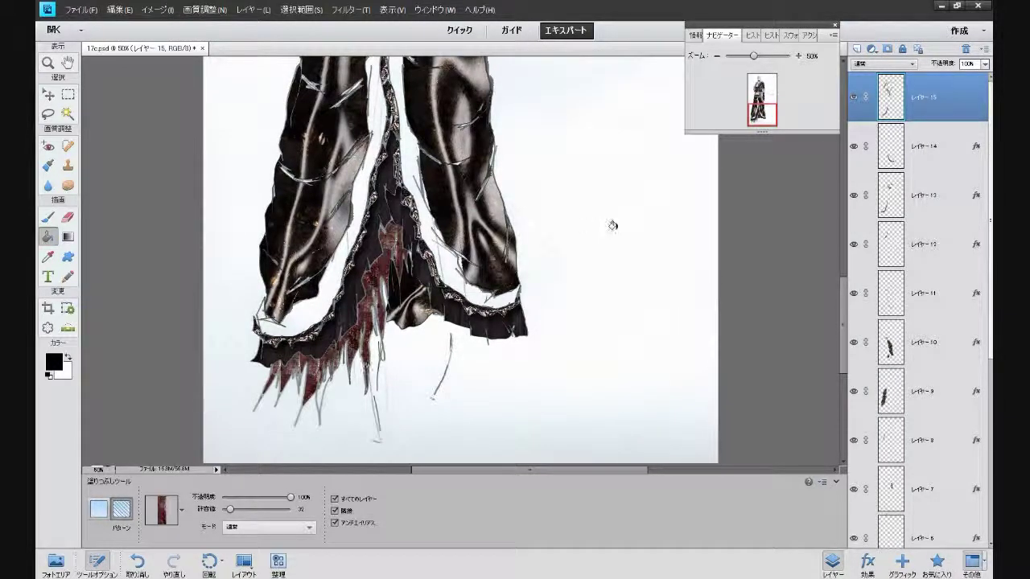
pyautogui.click(327, 380)
# Apply a glossy layer style from the favourites to the fur on Layer 15
pyautogui.scroll(10, 807, 204)
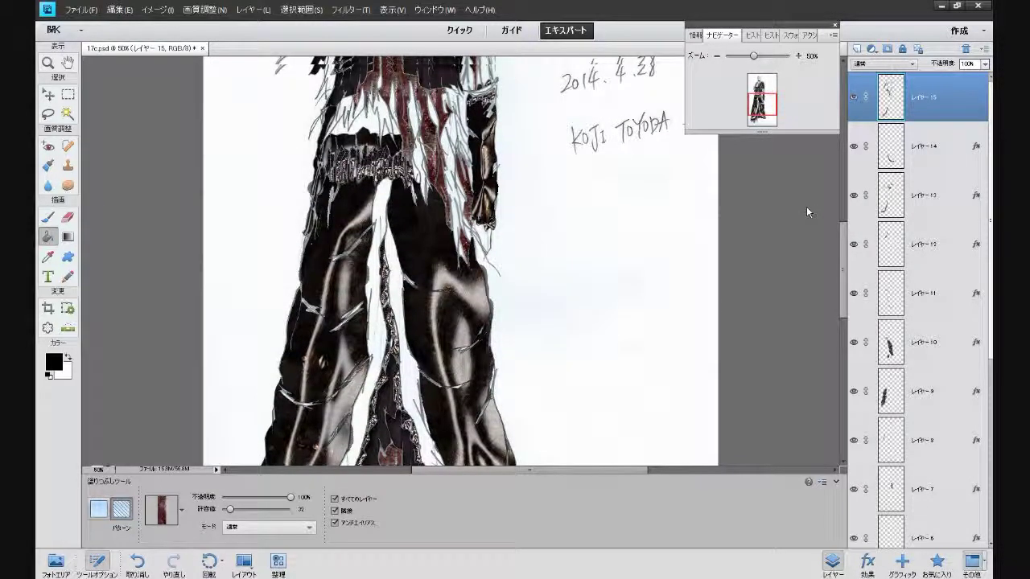
pyautogui.scroll(5, 806, 206)
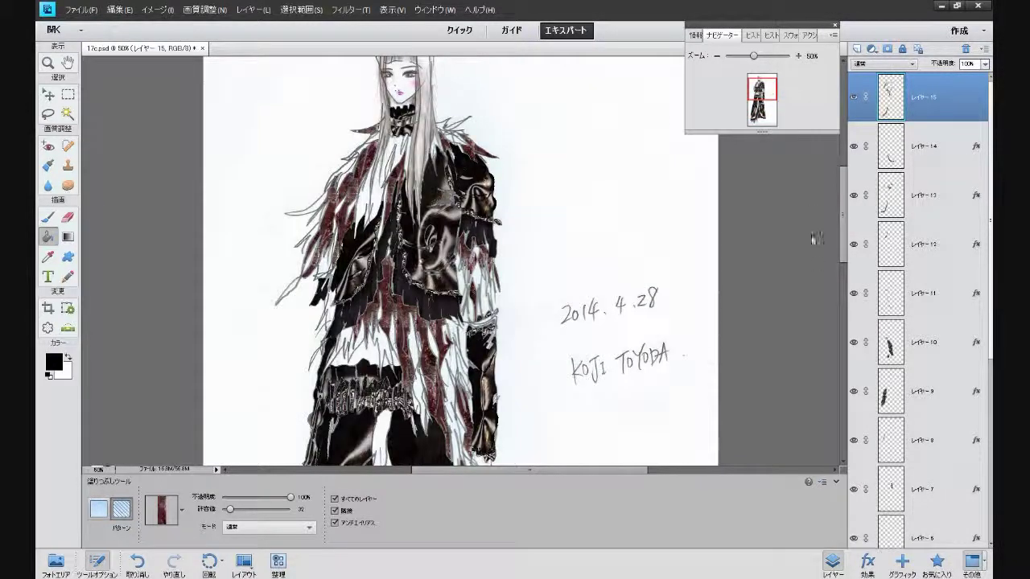
pyautogui.click(935, 563)
pyautogui.click(968, 145)
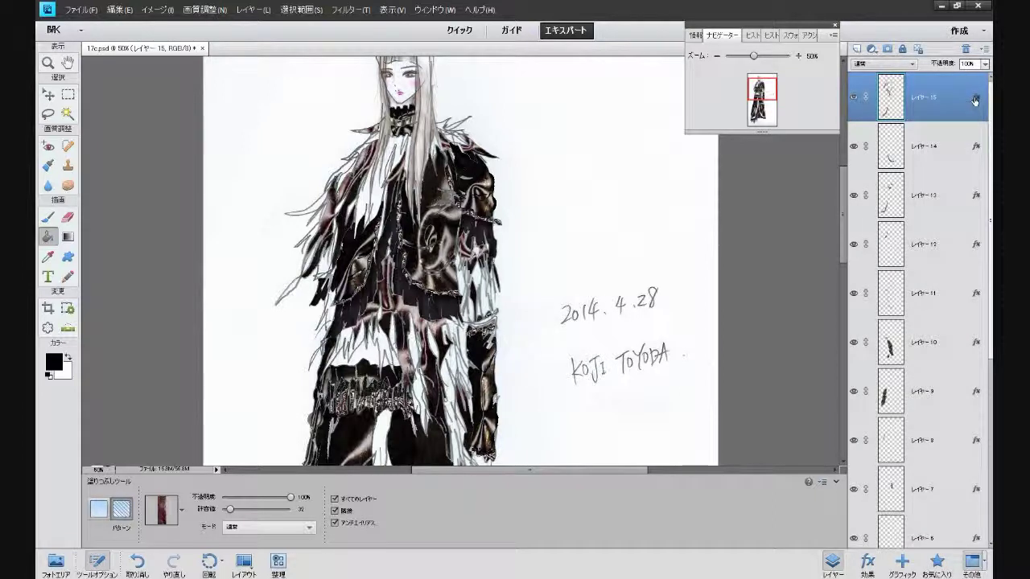
# Set the bevel size of the Layer 15 style to 18 px
pyautogui.doubleClick(976, 101)
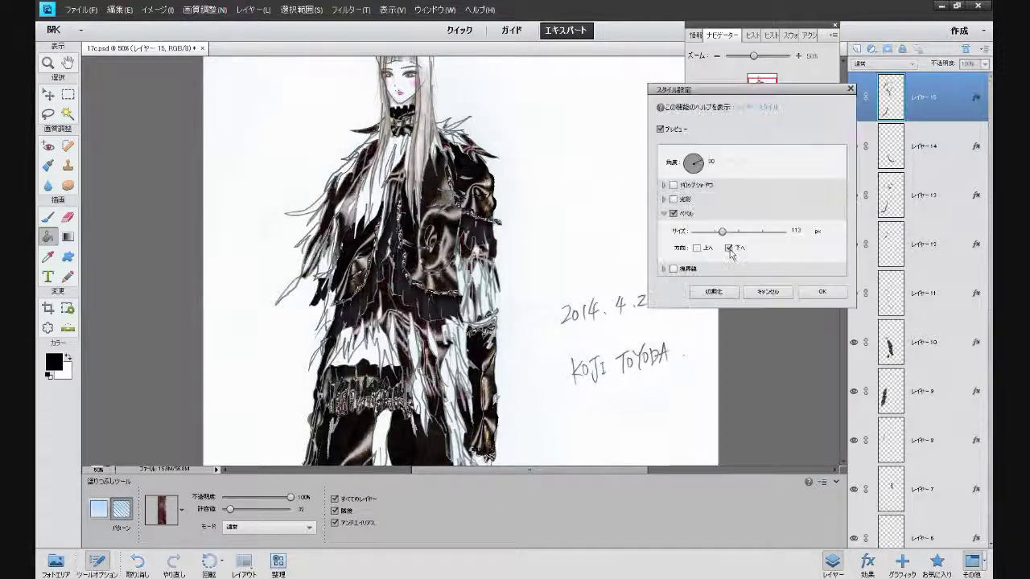
pyautogui.moveTo(723, 233); pyautogui.dragTo(699, 236)
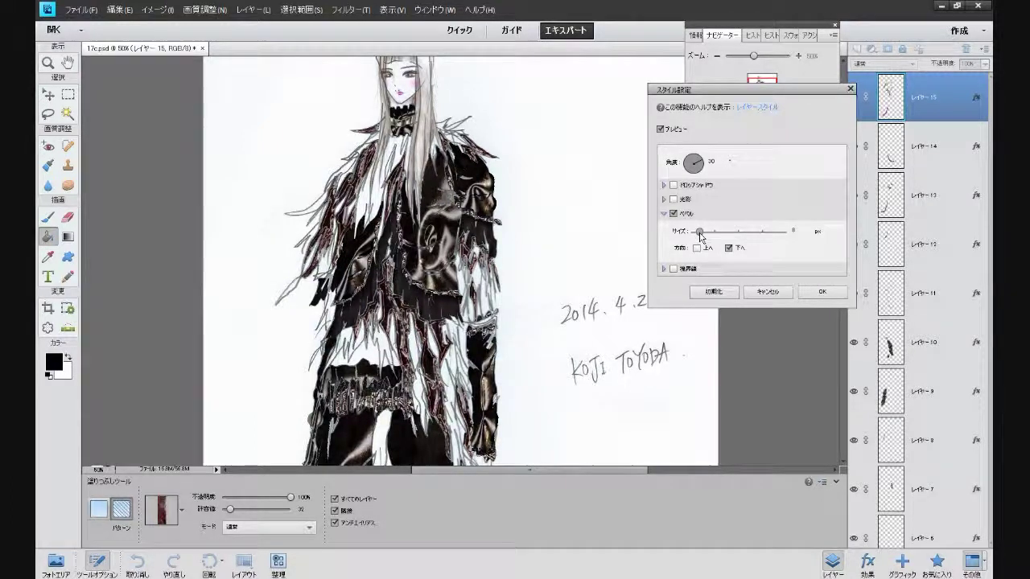
pyautogui.moveTo(700, 236); pyautogui.dragTo(704, 237)
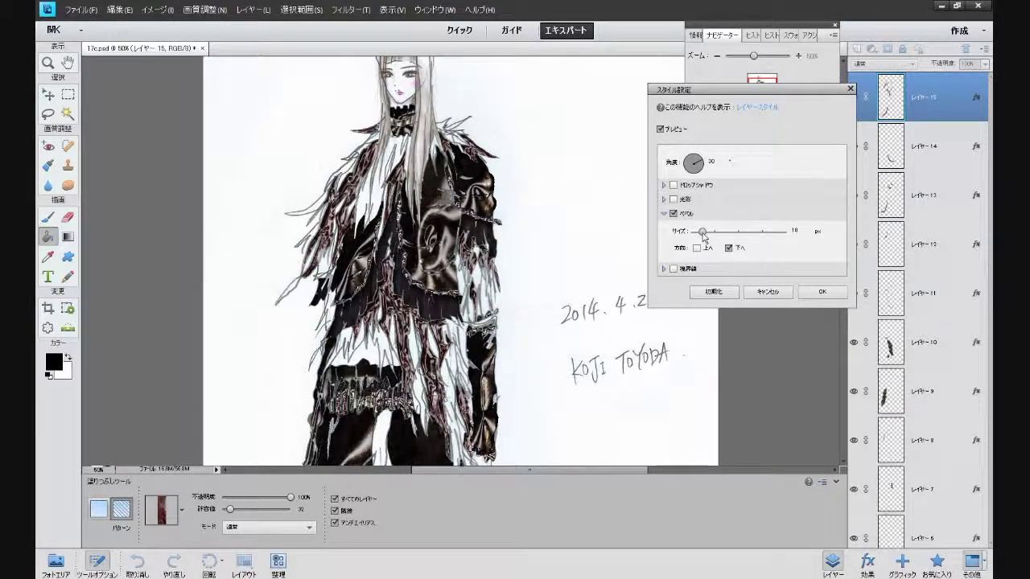
pyautogui.click(822, 291)
# Add a new layer above Layer 15 and fill the remaining white fur strands on the chest with the dark red pattern
pyautogui.moveTo(843, 215)
pyautogui.mouseDown()
pyautogui.moveTo(840, 359)
pyautogui.moveTo(849, 194)
pyautogui.mouseUp()
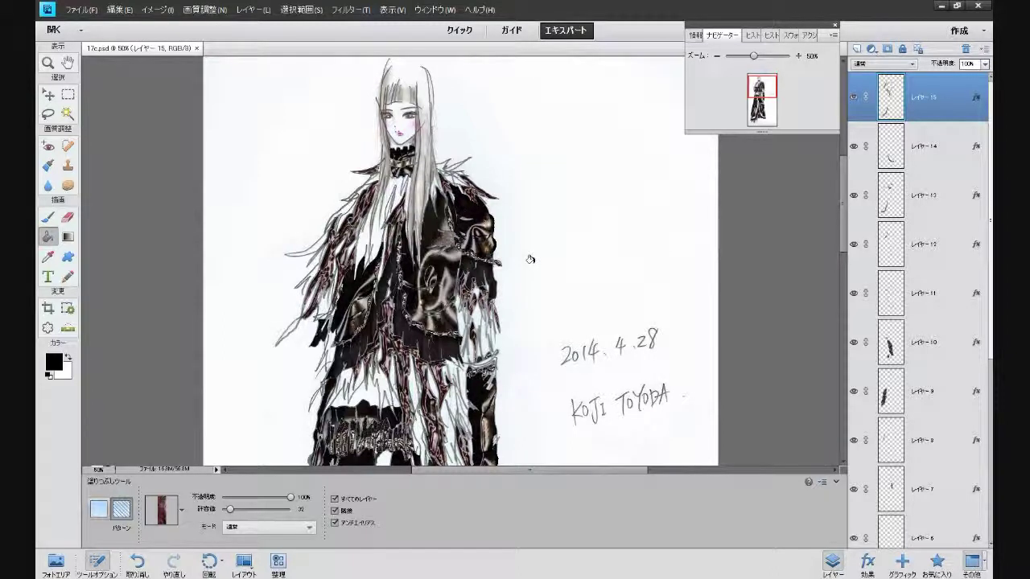
pyautogui.click(857, 49)
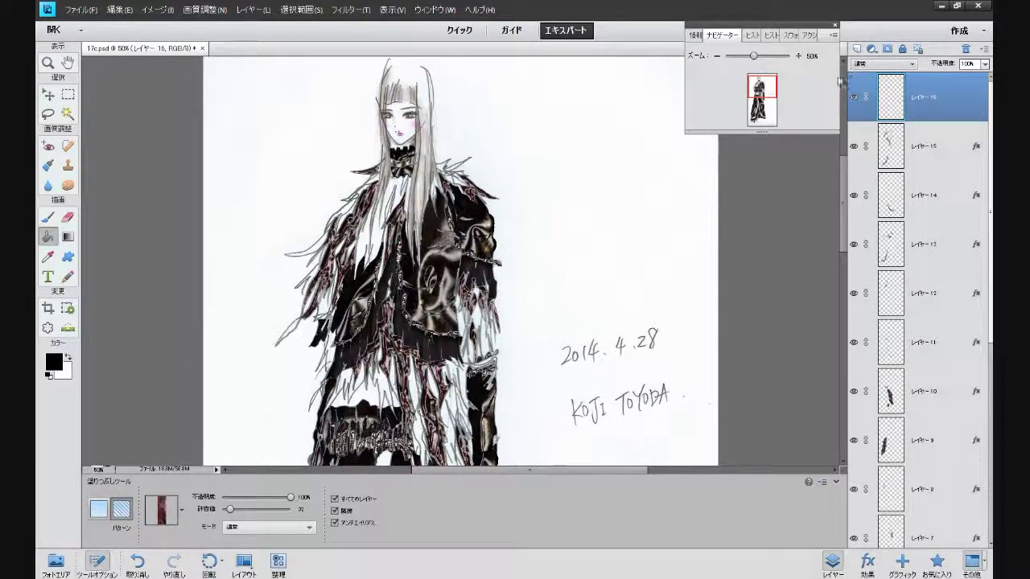
pyautogui.click(373, 237)
pyautogui.click(383, 223)
pyautogui.click(395, 184)
pyautogui.click(397, 183)
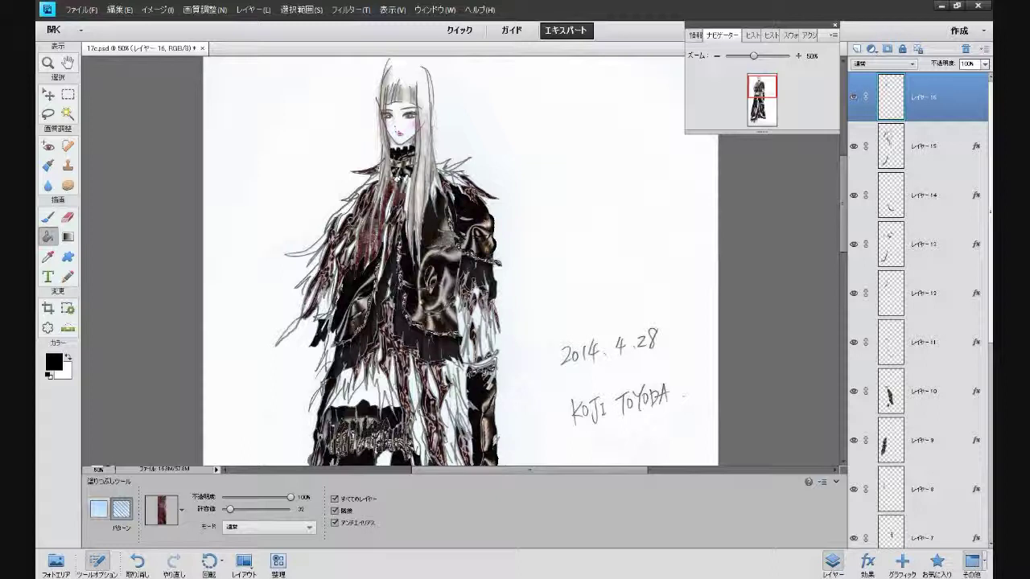
# Fill the remaining fur strands along the cape's outer edge and shoulder on Layer 16 with the dark red pattern
pyautogui.click(349, 201)
pyautogui.click(342, 210)
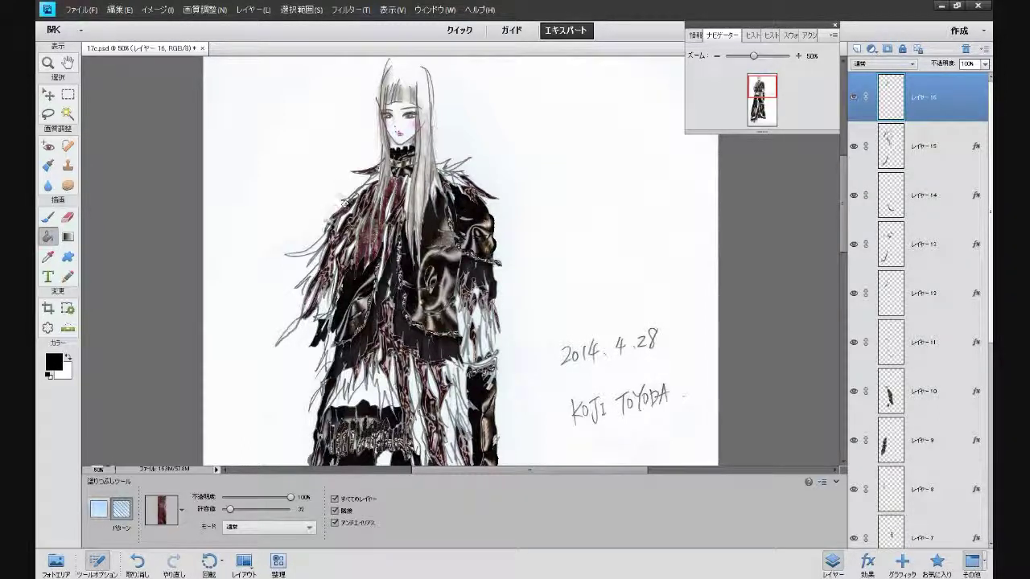
pyautogui.click(316, 239)
pyautogui.click(308, 300)
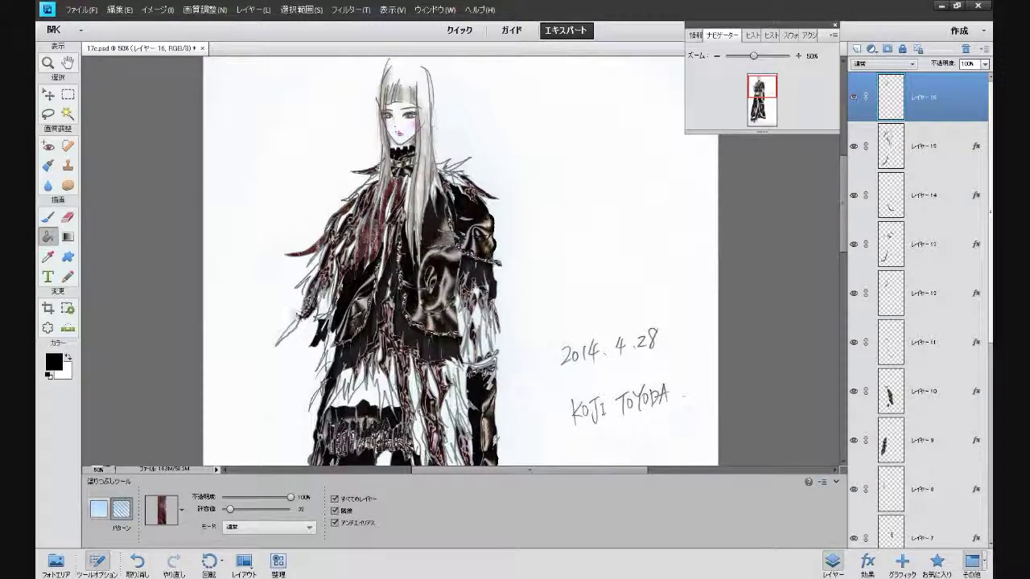
pyautogui.click(295, 324)
pyautogui.click(320, 291)
pyautogui.click(321, 299)
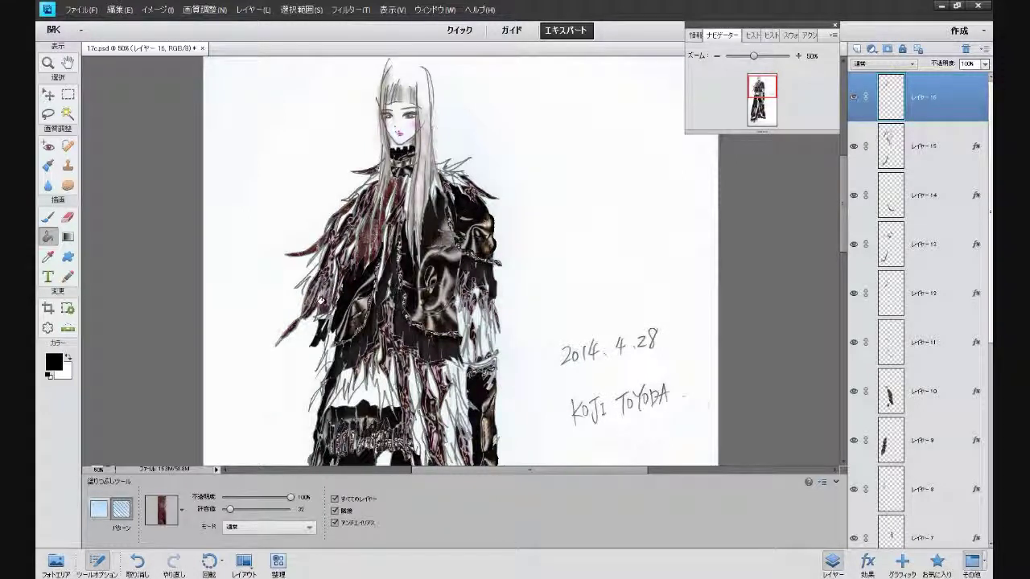
pyautogui.click(335, 241)
pyautogui.click(341, 209)
pyautogui.click(359, 185)
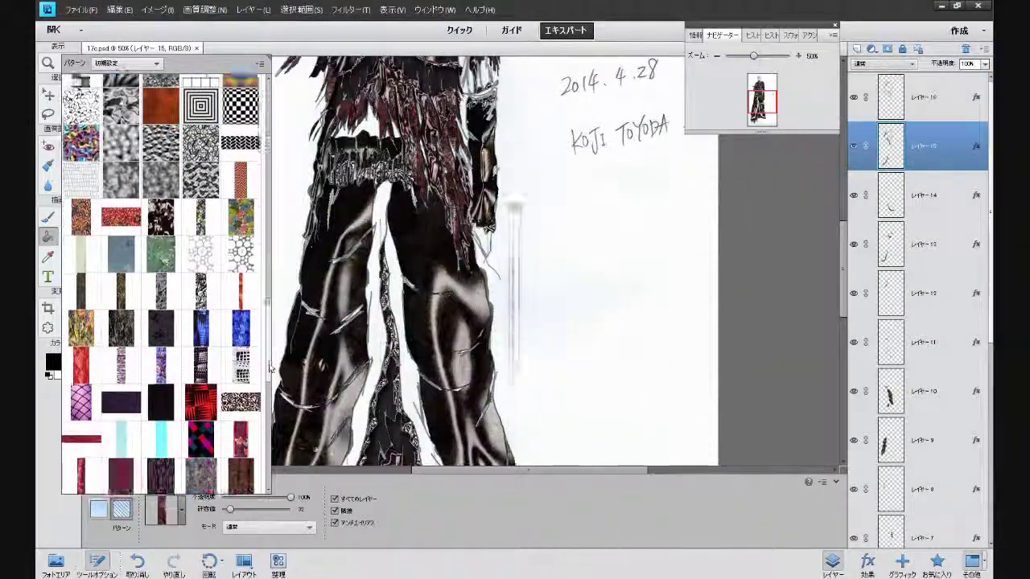
# Choose a near-black fabric pattern for filling and add a new empty layer above Layer 16
pyautogui.scroll(-5, 270, 366)
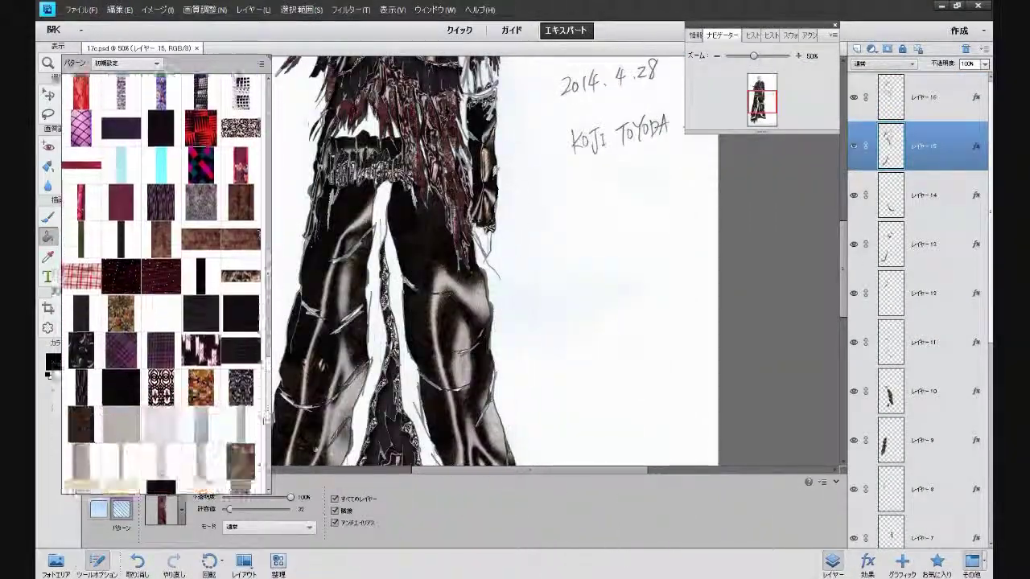
pyautogui.click(130, 288)
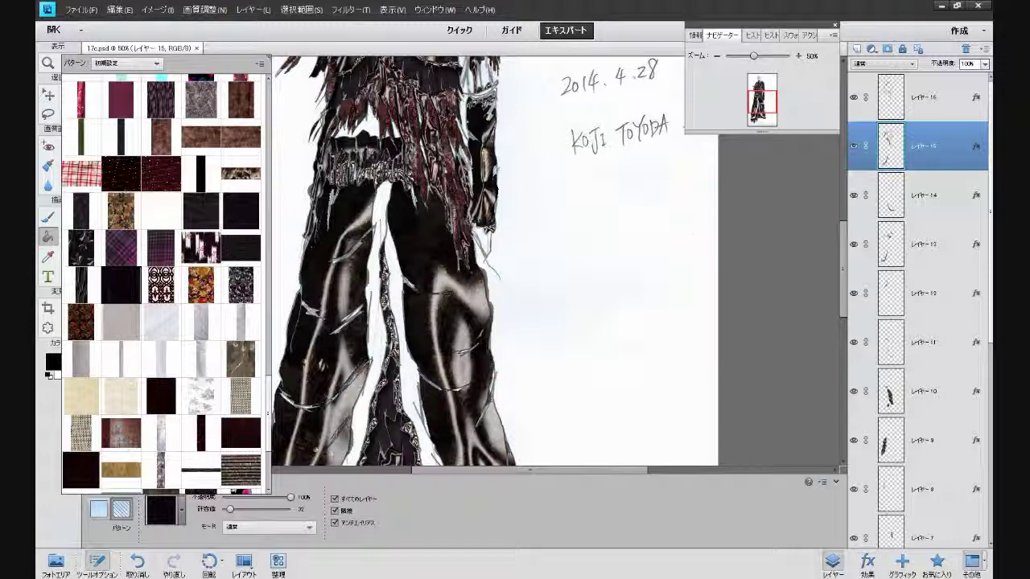
pyautogui.click(917, 99)
pyautogui.click(919, 96)
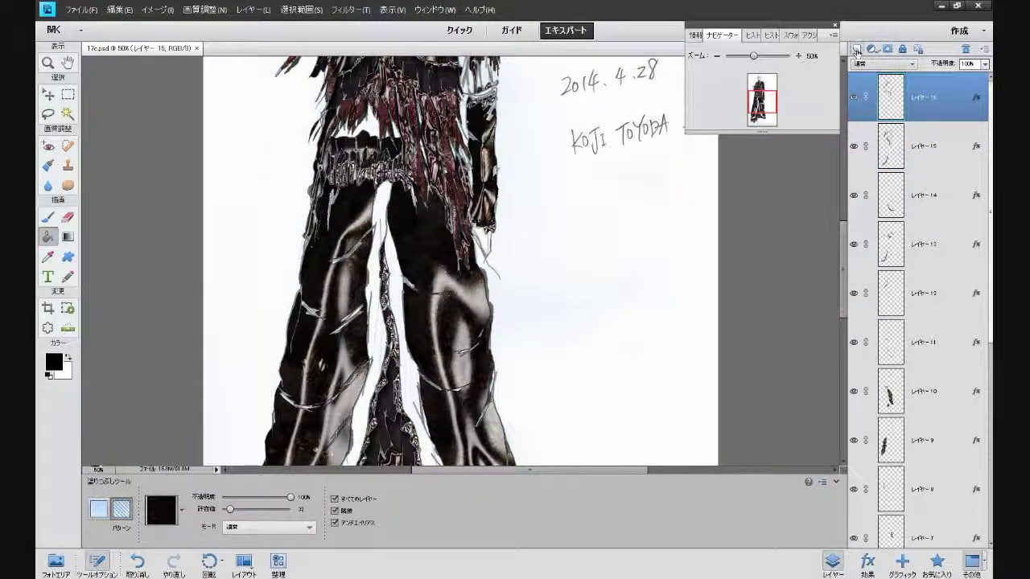
pyautogui.click(857, 51)
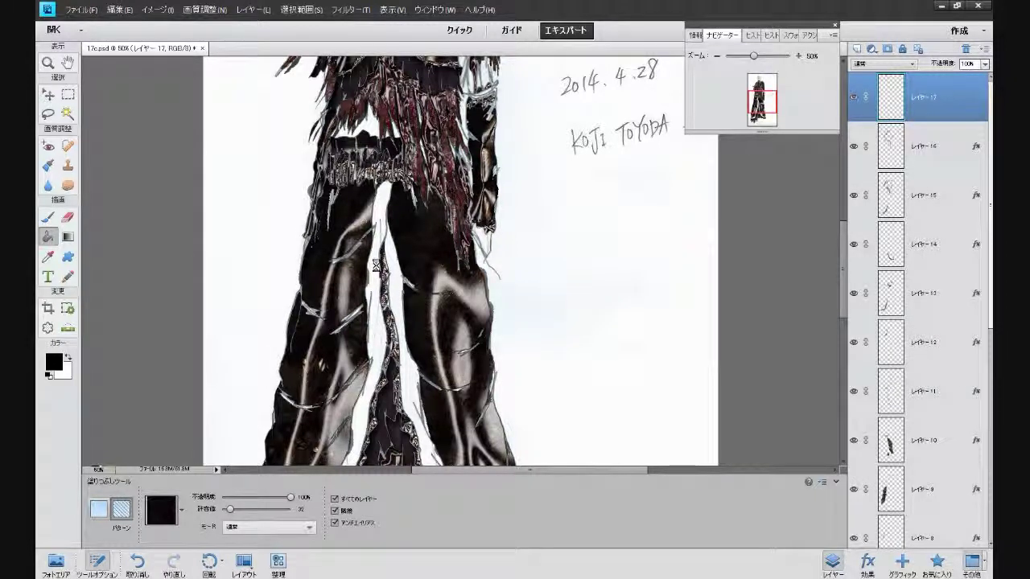
# Fill the white gap between the left trouser leg and the central lace trim, down to the hem, with the near-black pattern on Layer 17
pyautogui.click(376, 266)
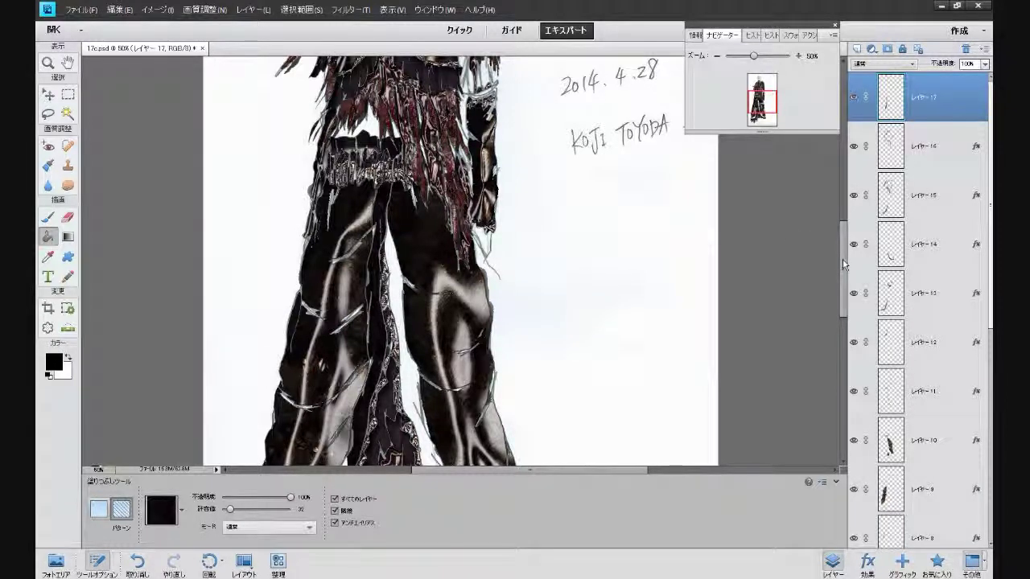
pyautogui.scroll(-3, 329, 376)
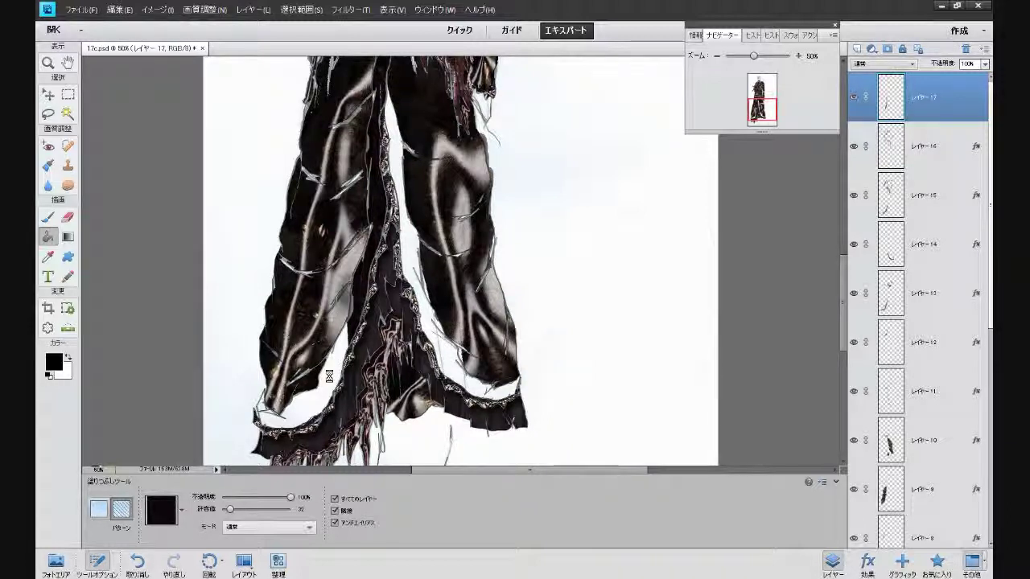
pyautogui.click(329, 376)
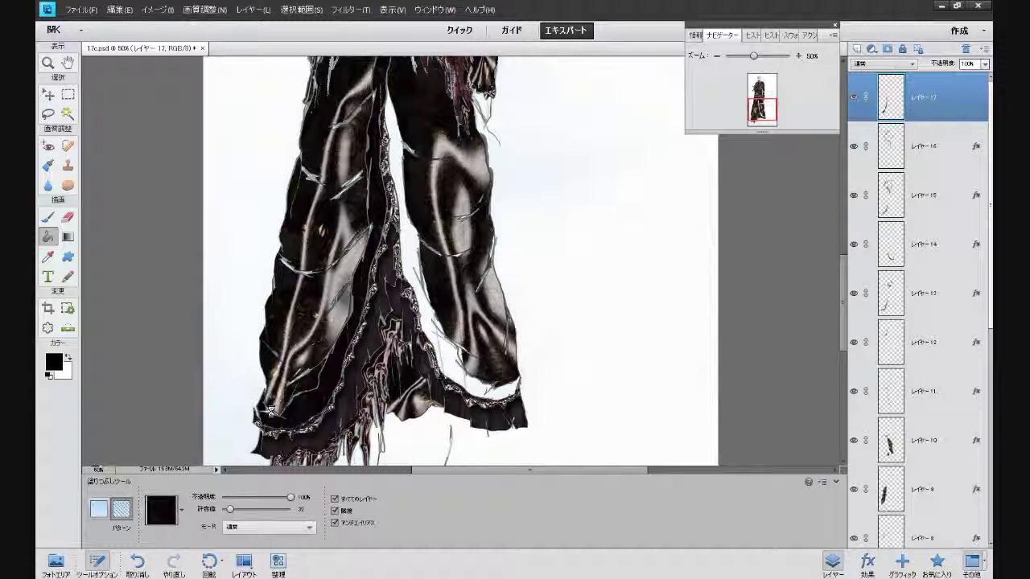
pyautogui.click(267, 408)
# Fill the white gap between the right trouser leg and the central lace trim, including its hem, with the near-black pattern
pyautogui.moveTo(844, 302)
pyautogui.mouseDown()
pyautogui.moveTo(844, 286)
pyautogui.moveTo(844, 295)
pyautogui.mouseUp()
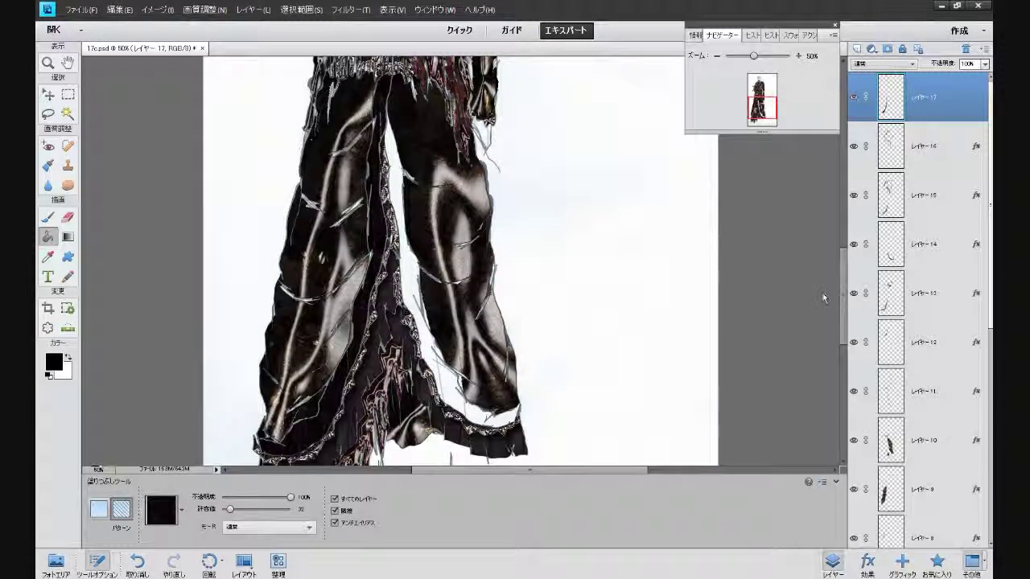
pyautogui.click(411, 276)
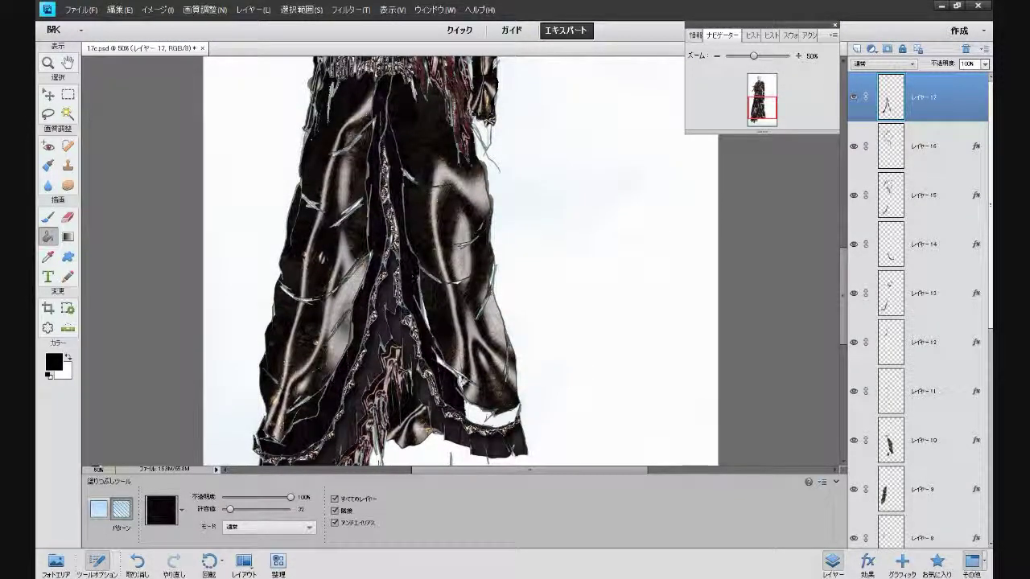
pyautogui.click(501, 423)
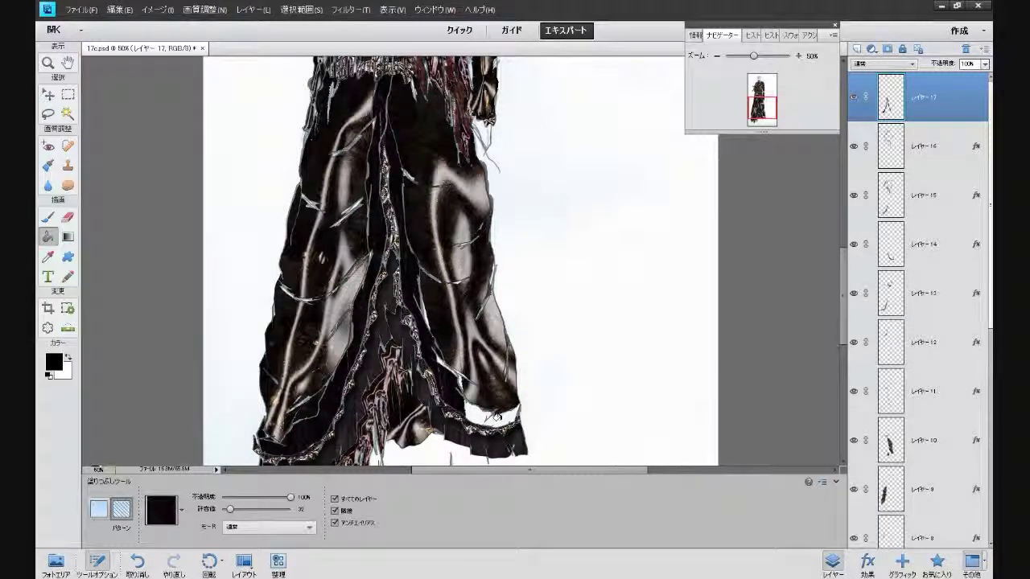
pyautogui.click(495, 416)
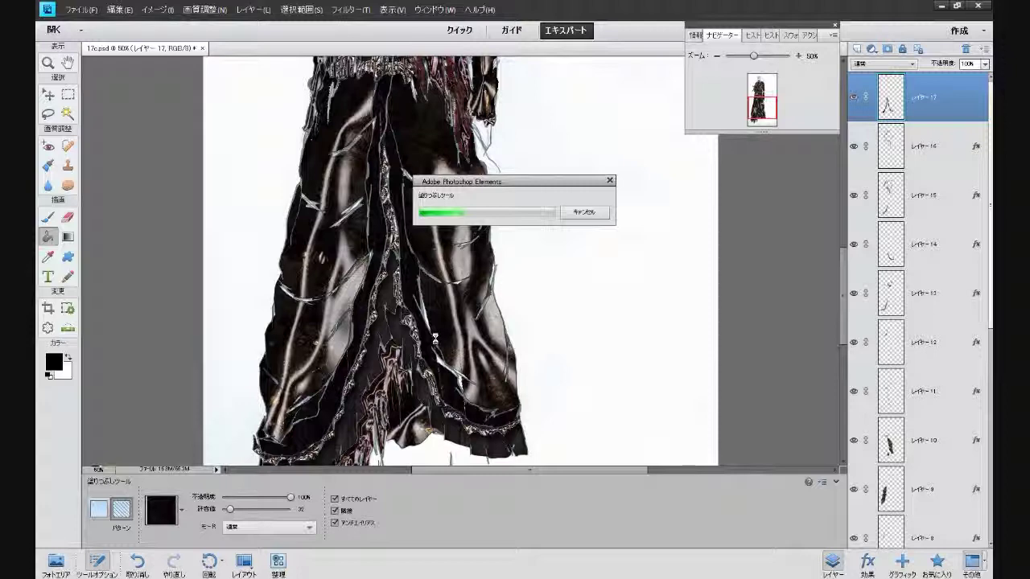
# Fill the remaining white gaps above the waistband and beside the forearm cuff with the near-black pattern on Layer 17
pyautogui.moveTo(843, 338); pyautogui.dragTo(844, 318)
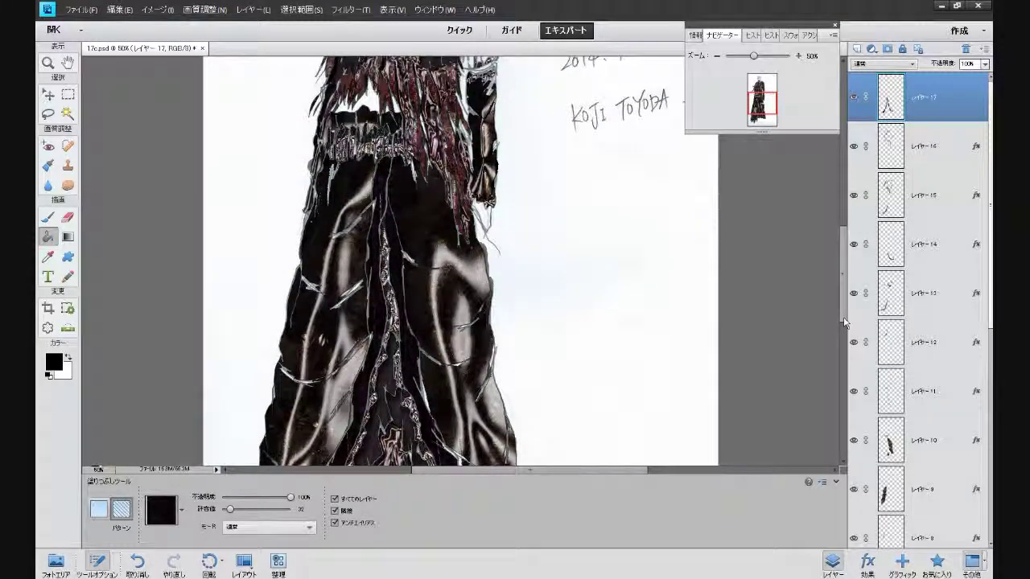
pyautogui.moveTo(845, 322); pyautogui.dragTo(844, 349)
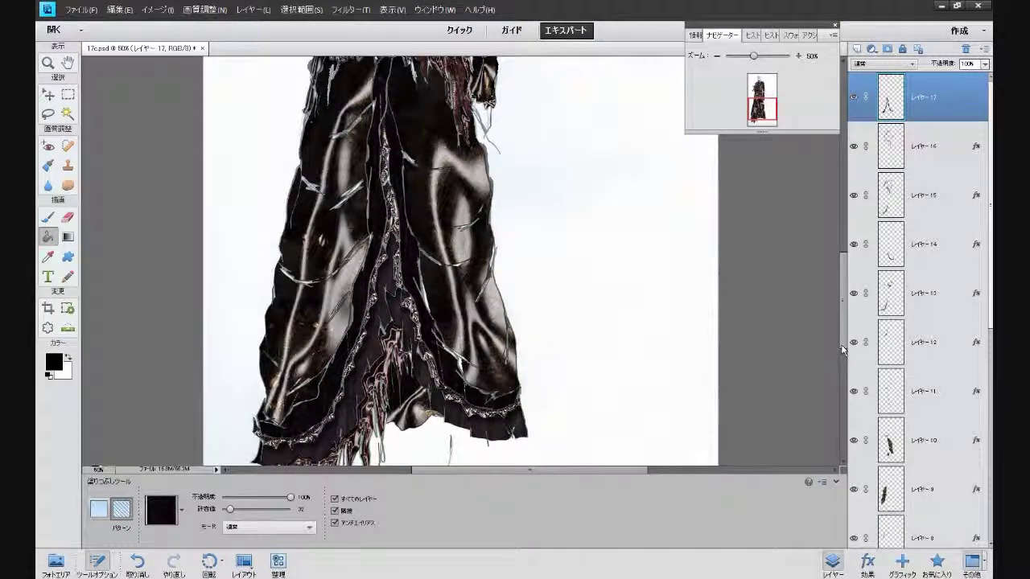
pyautogui.moveTo(842, 345); pyautogui.dragTo(843, 308)
pyautogui.click(378, 159)
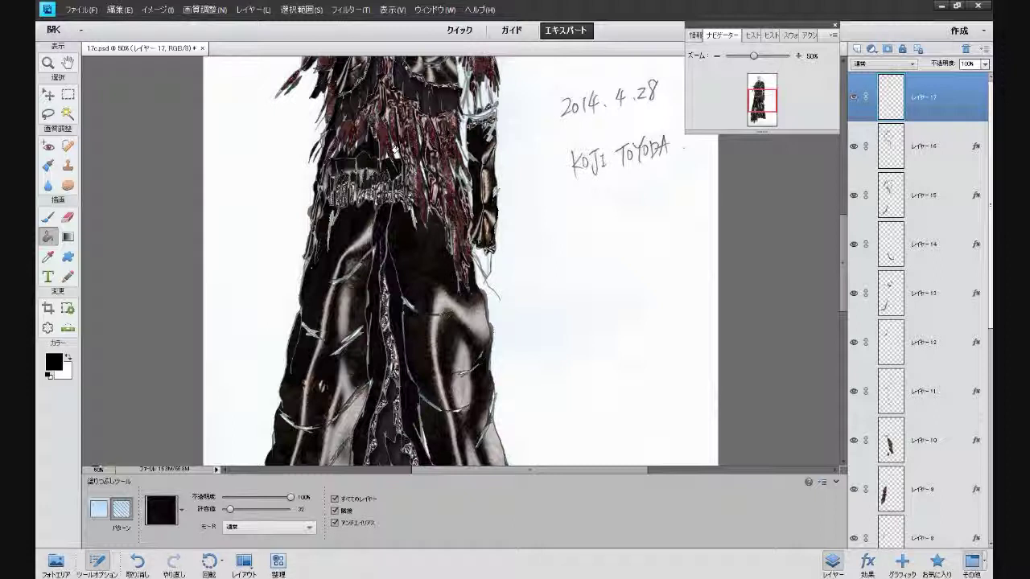
pyautogui.click(393, 147)
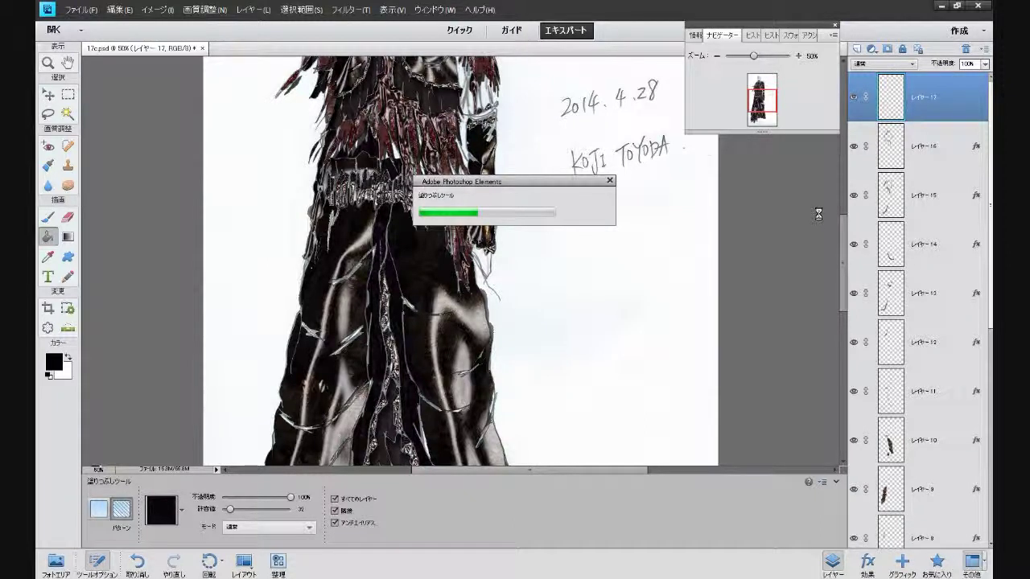
pyautogui.scroll(2, 694, 196)
pyautogui.click(693, 195)
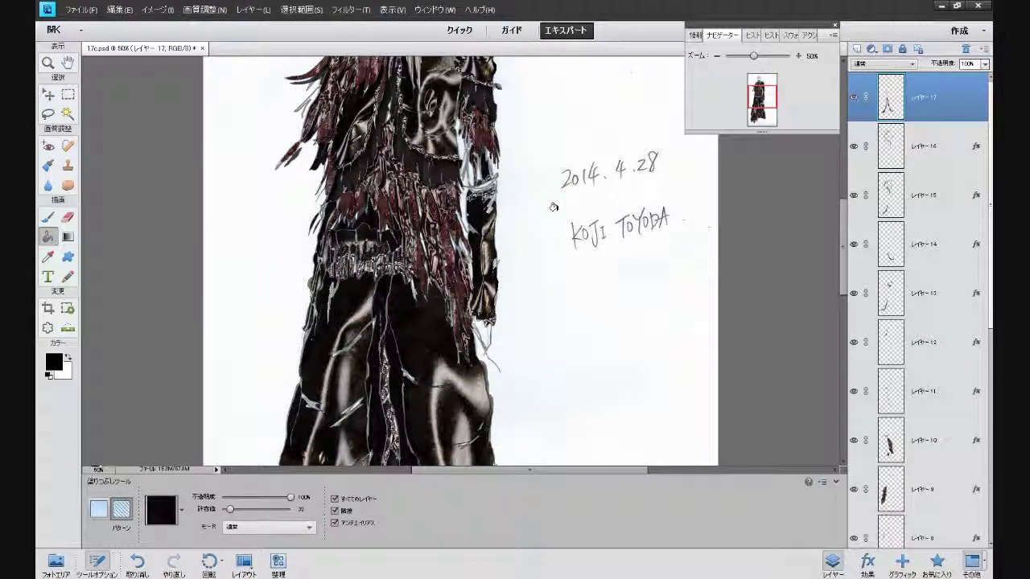
pyautogui.click(475, 183)
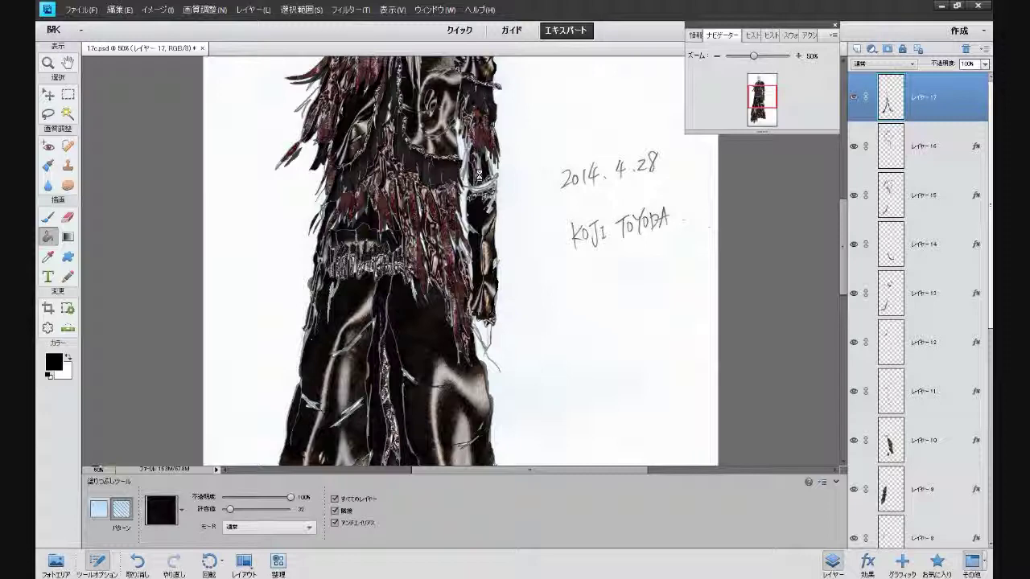
# Apply the simple emboss bevel style from the favourites to Layer 17
pyautogui.scroll(-3, 724, 243)
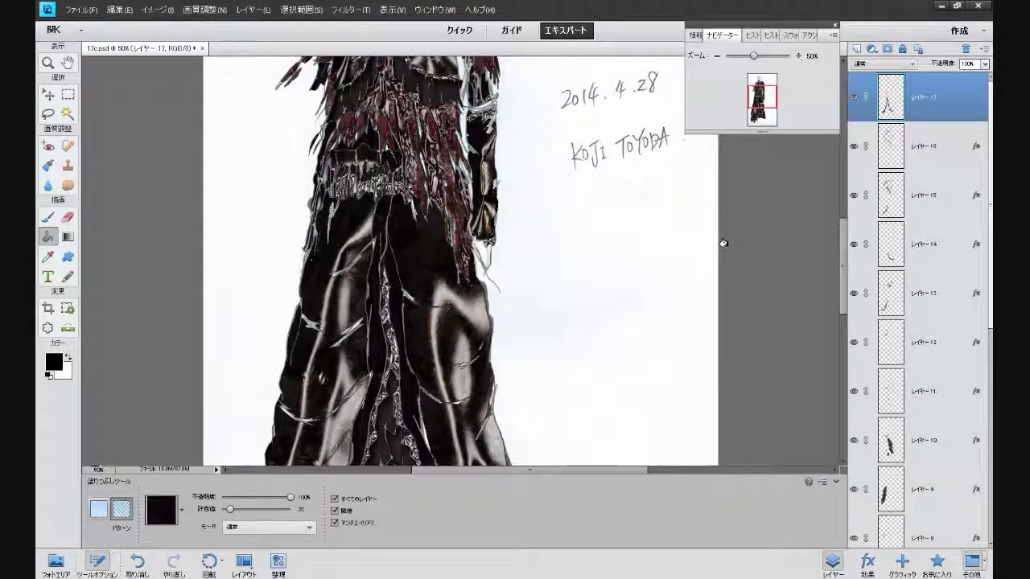
pyautogui.scroll(-5, 724, 243)
pyautogui.click(937, 561)
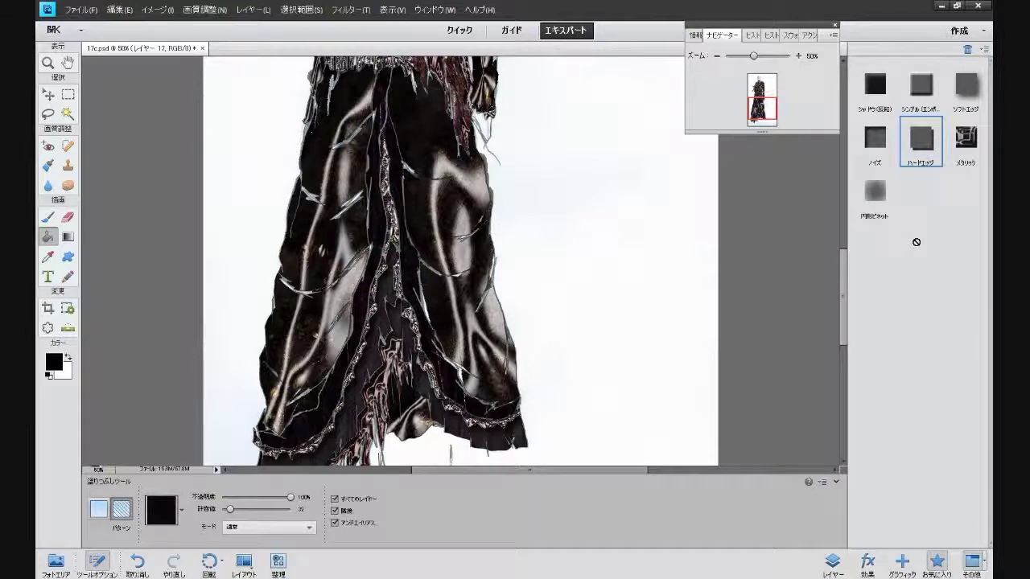
pyautogui.click(920, 85)
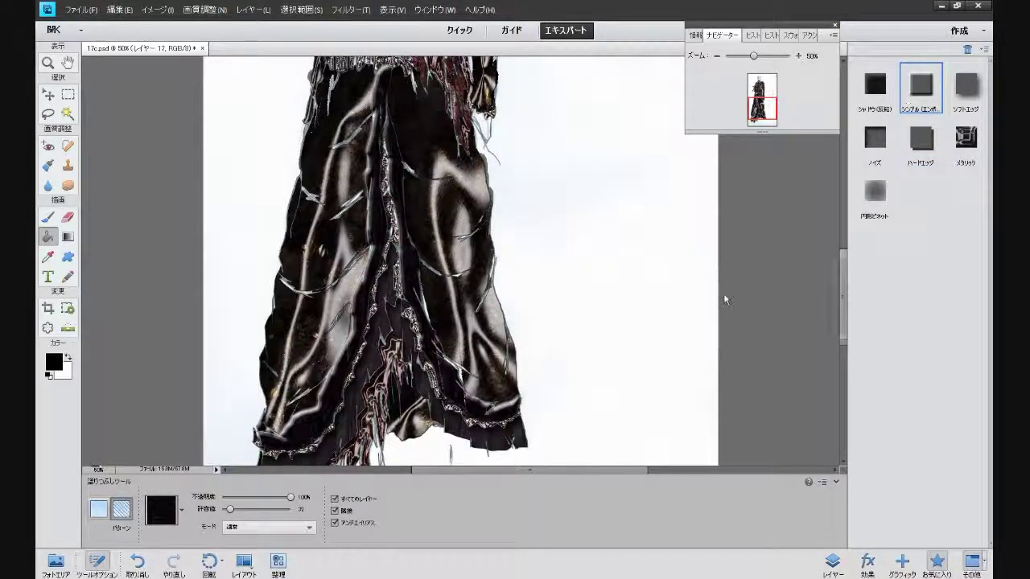
# Set the Layer 17 style to a 21 px bevel with a 1 px black border at 100% opacity
pyautogui.scroll(1, 723, 300)
pyautogui.scroll(7, 724, 299)
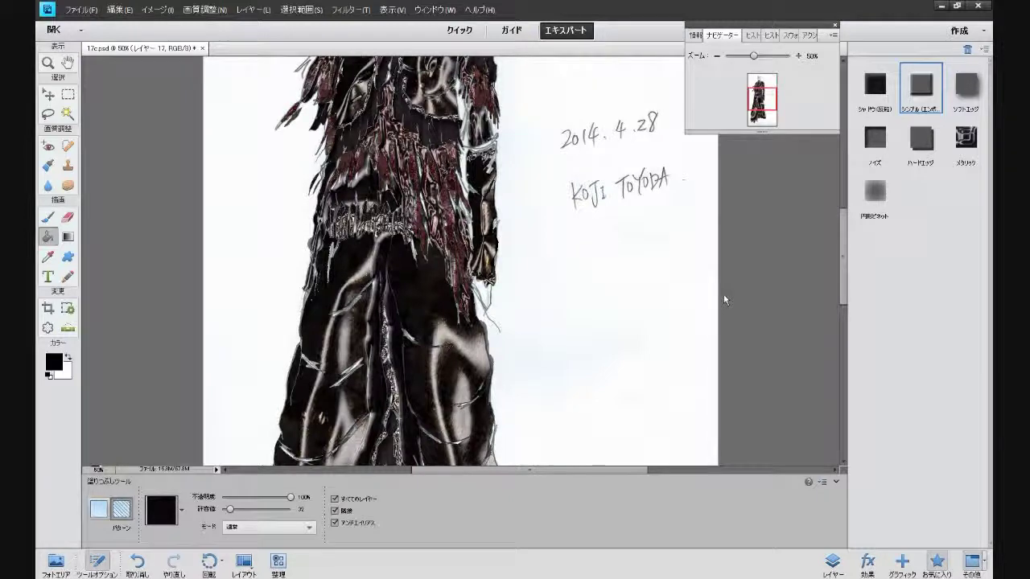
pyautogui.scroll(3, 725, 299)
pyautogui.scroll(1, 725, 300)
pyautogui.scroll(-4, 724, 299)
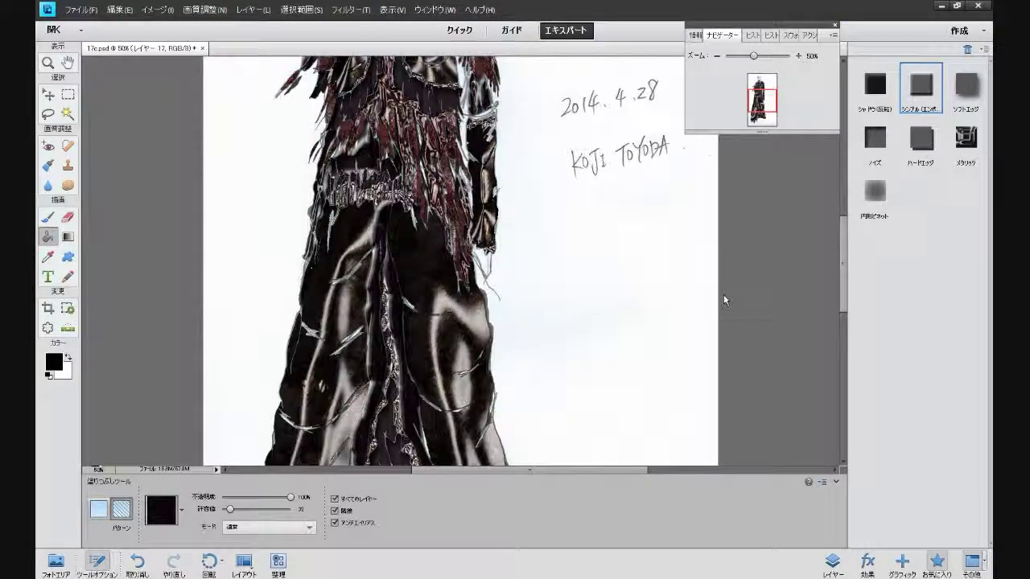
pyautogui.scroll(-5, 725, 296)
pyautogui.scroll(2, 724, 296)
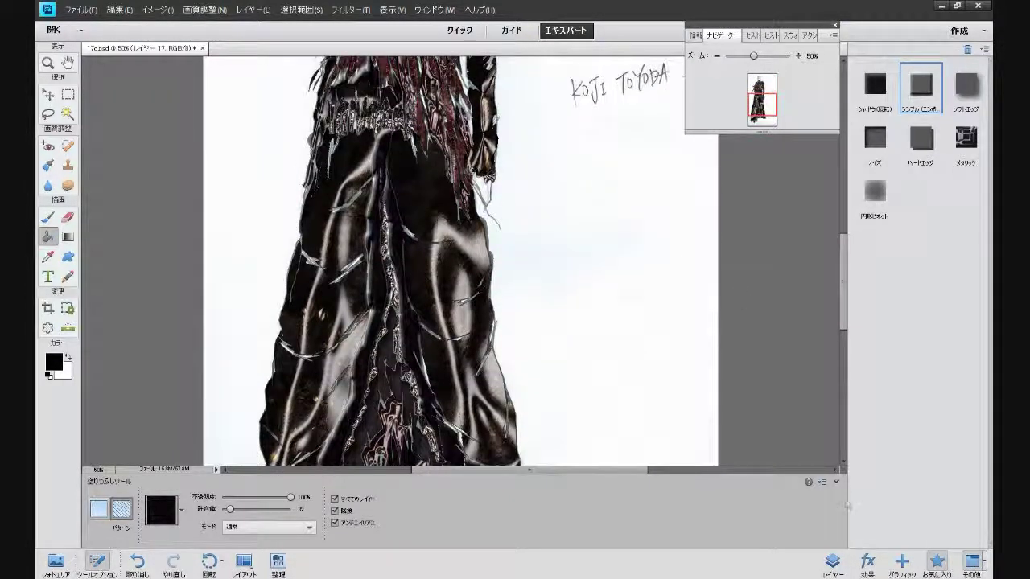
pyautogui.click(835, 558)
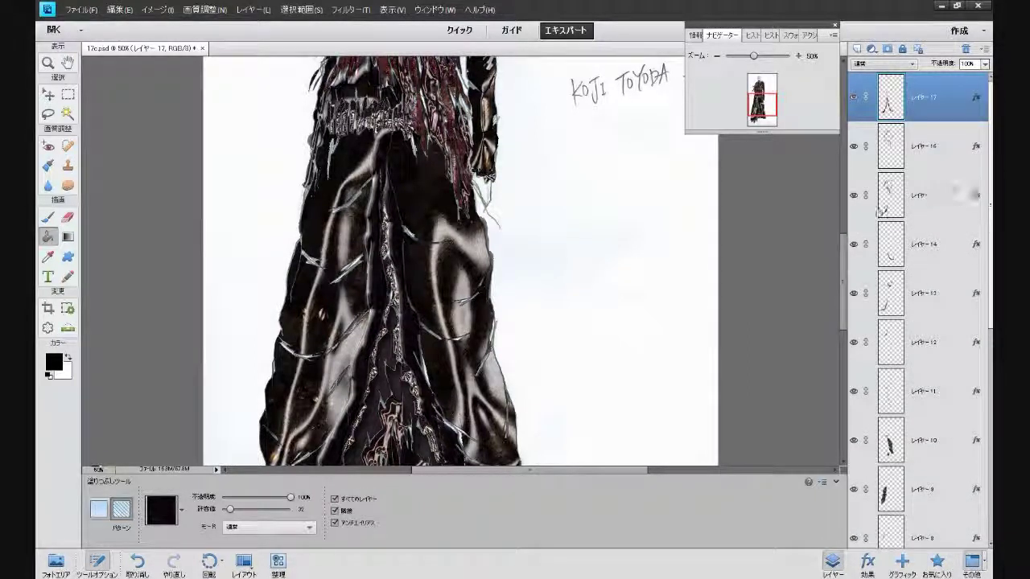
pyautogui.scroll(-3, 810, 258)
pyautogui.scroll(2, 809, 261)
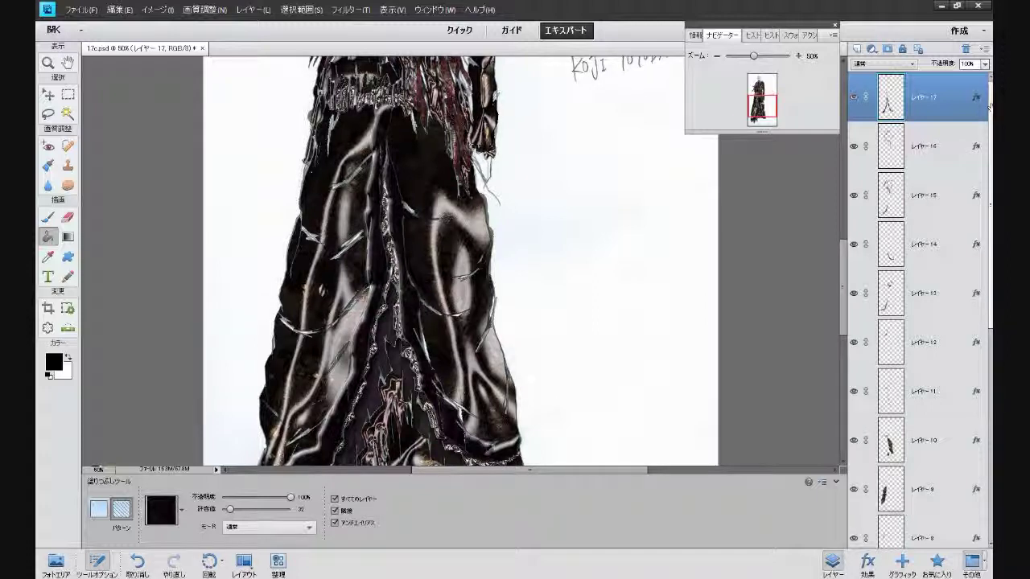
pyautogui.doubleClick(976, 96)
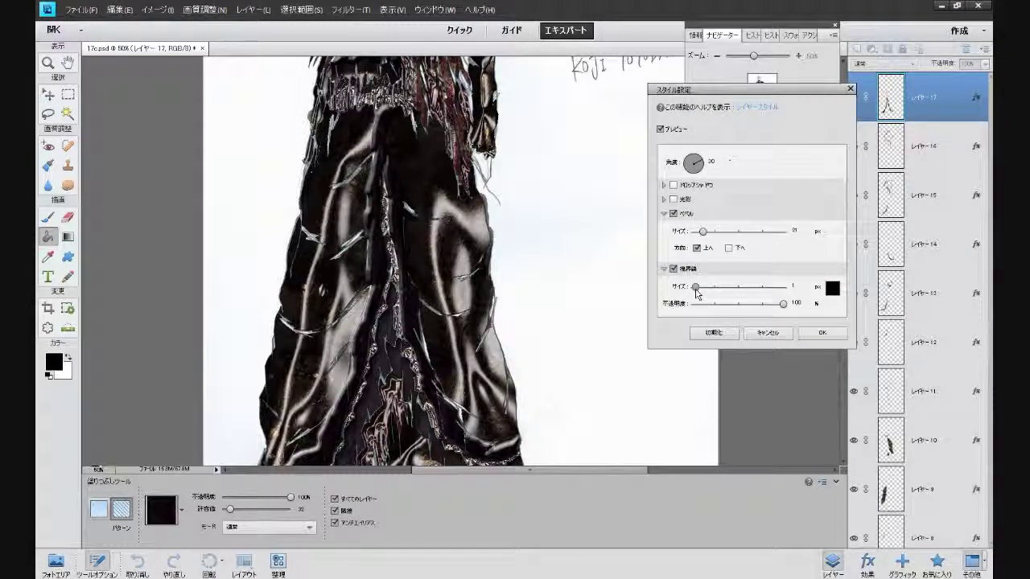
pyautogui.click(785, 326)
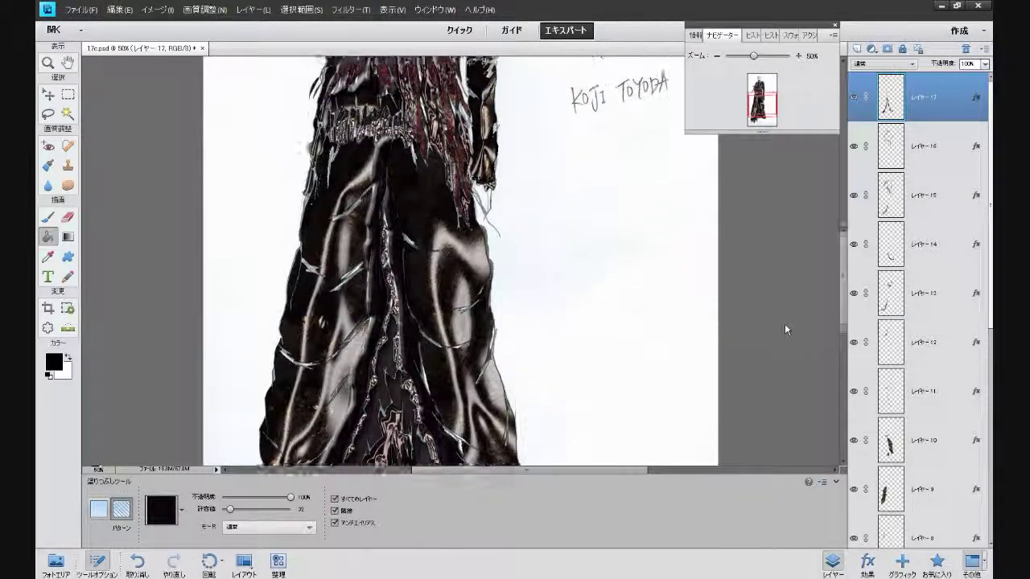
# Examine the coloured outfit from the trousers up to the head
pyautogui.scroll(1, 785, 324)
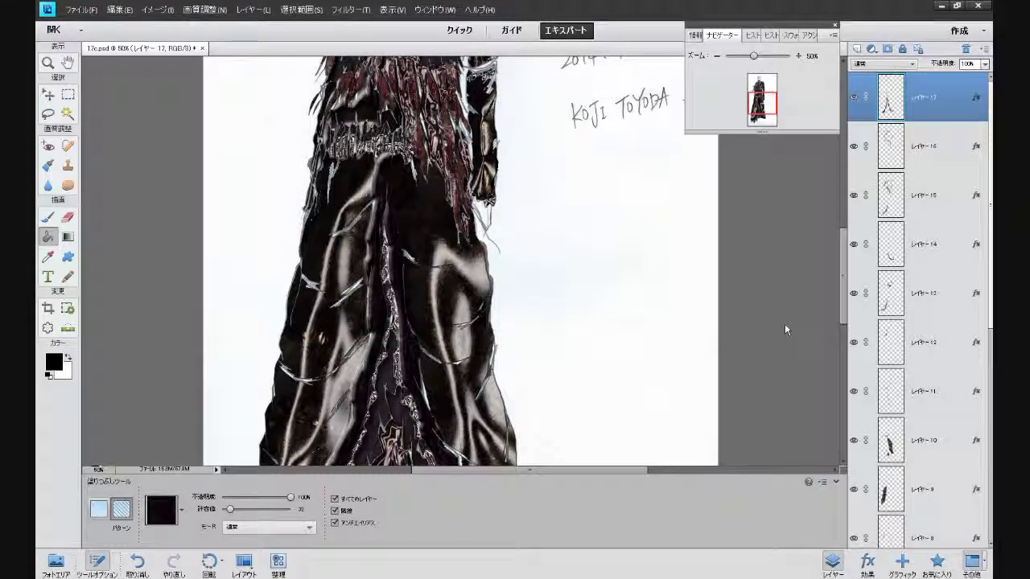
pyautogui.scroll(5, 785, 324)
pyautogui.scroll(-1, 785, 324)
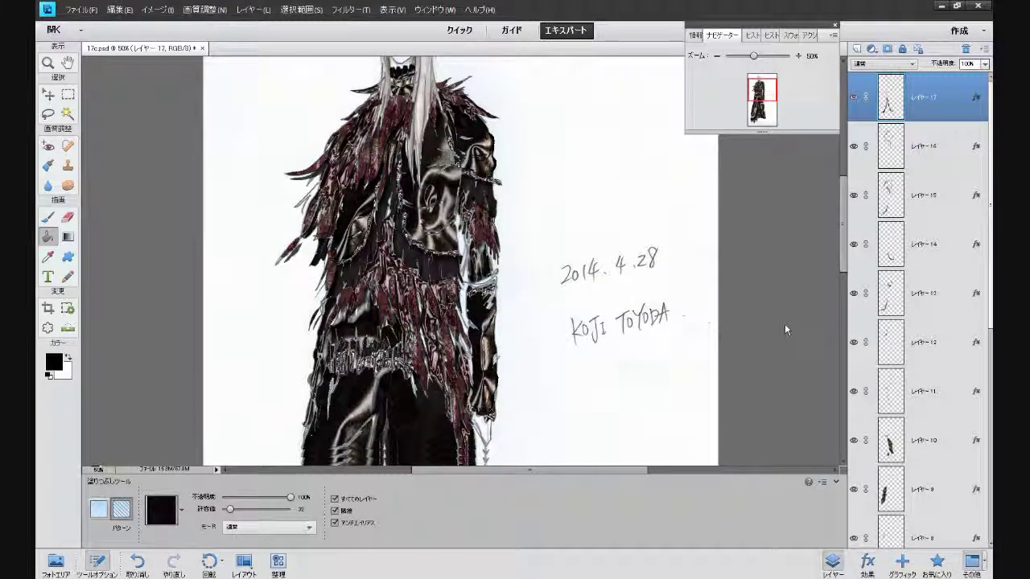
pyautogui.click(844, 354)
pyautogui.moveTo(848, 357); pyautogui.dragTo(836, 222)
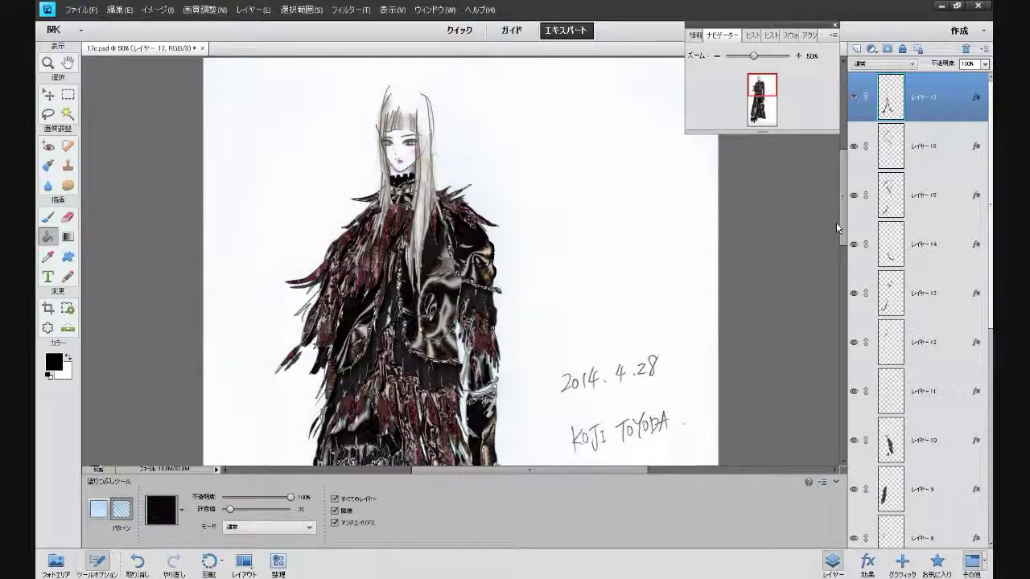
pyautogui.moveTo(836, 222)
pyautogui.mouseDown()
pyautogui.moveTo(838, 355)
pyautogui.moveTo(841, 230)
pyautogui.mouseUp()
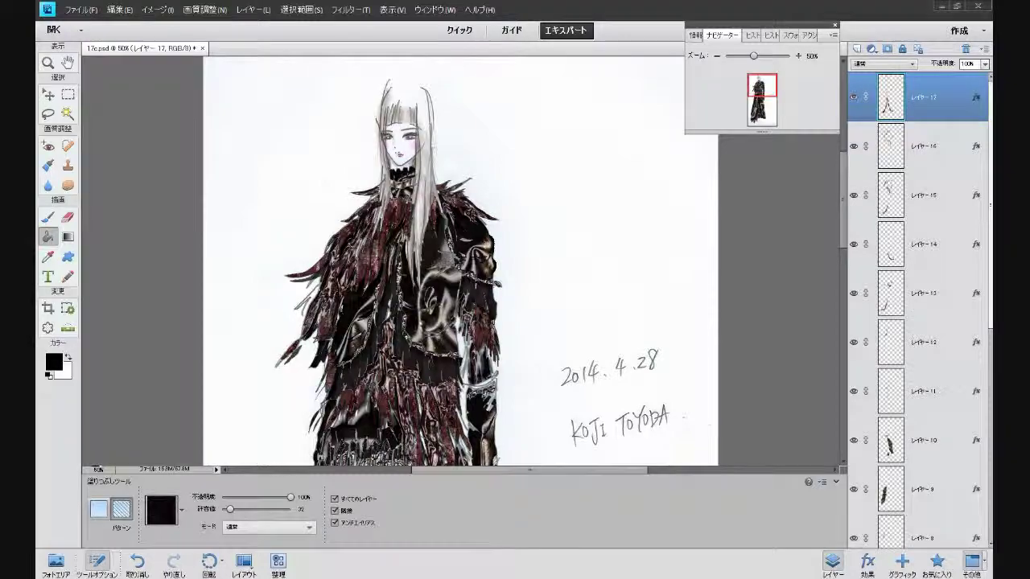
pyautogui.hotkey('alt', 'Tab')
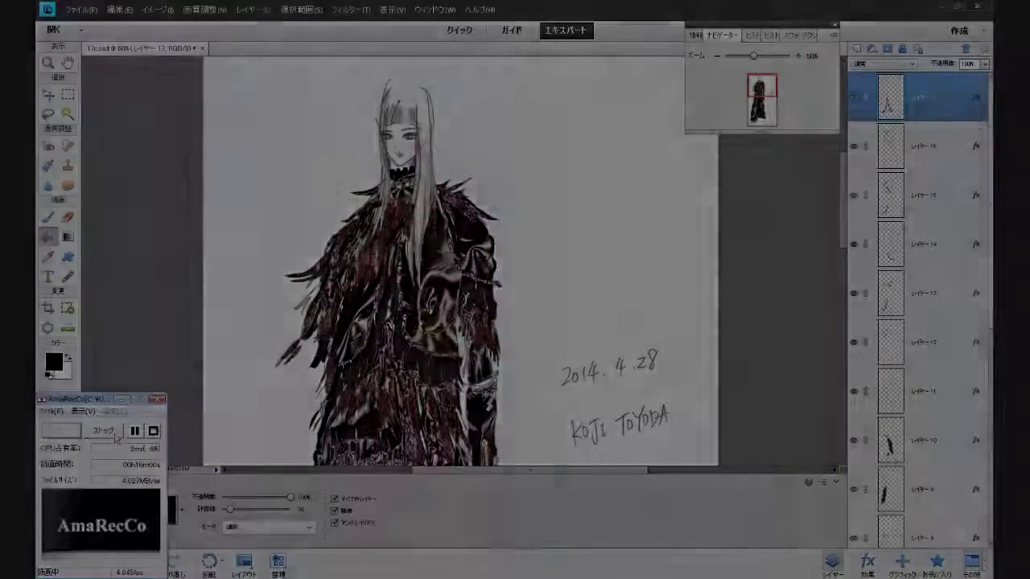